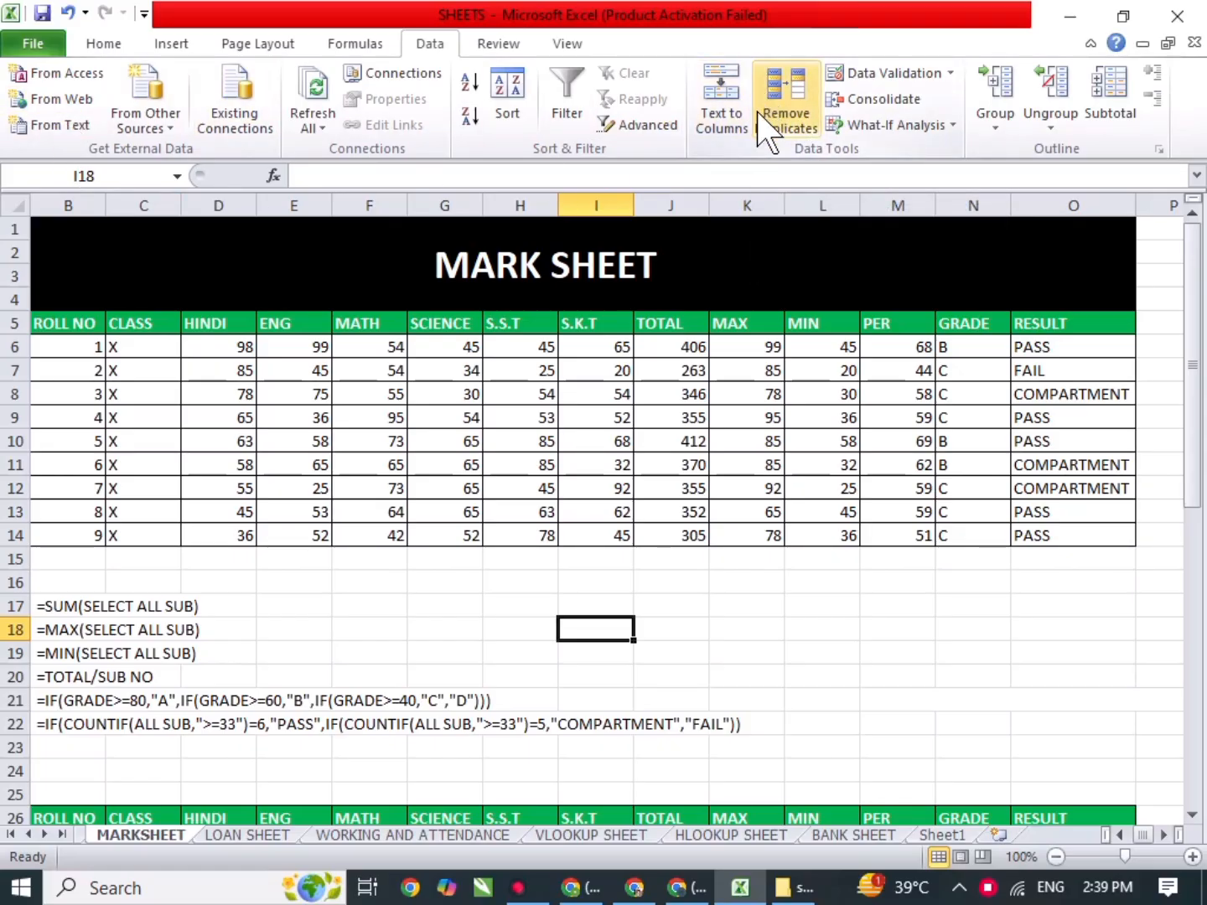
Restrict the subject marks in D6:I14 to whole numbers between 33 and 100 with data validation.
click(842, 654)
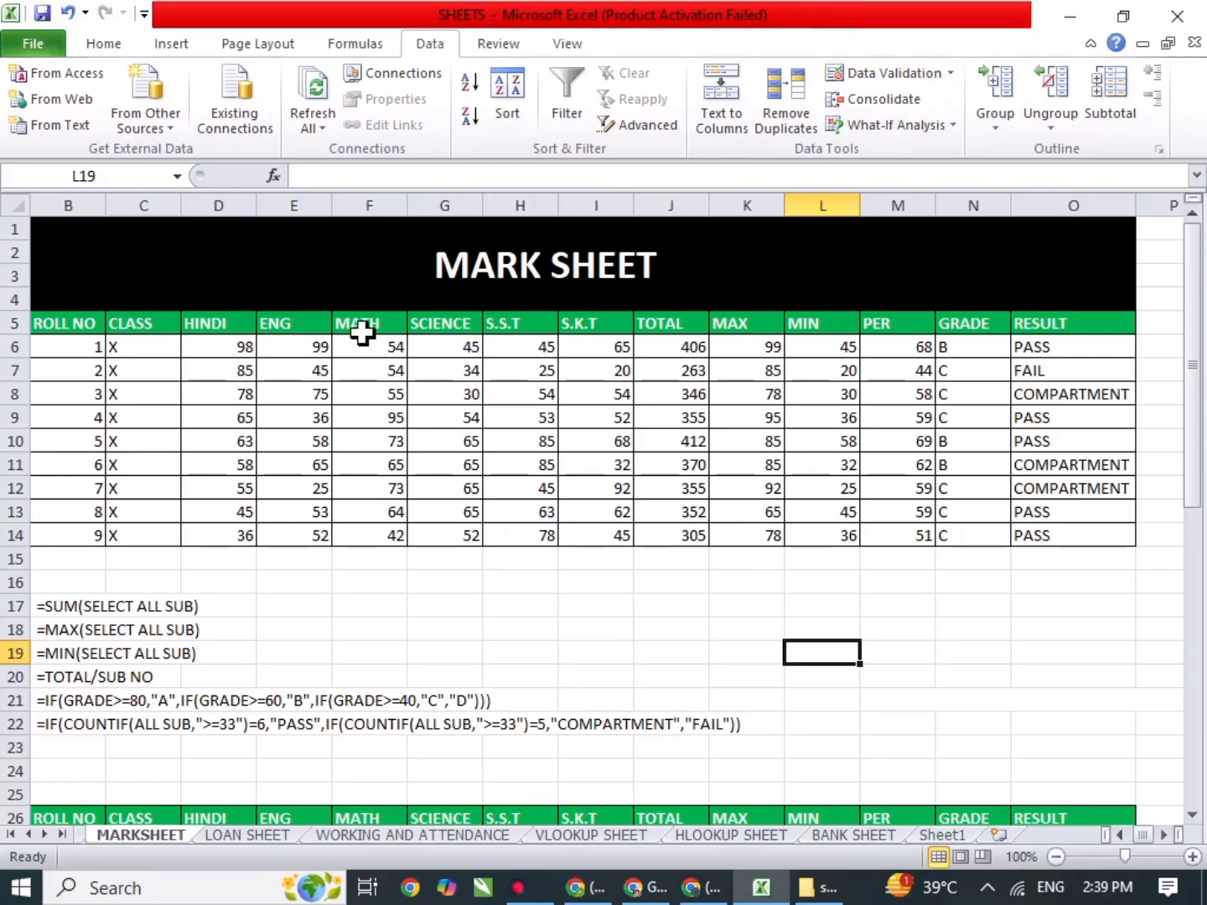
drag(229, 336, 616, 534)
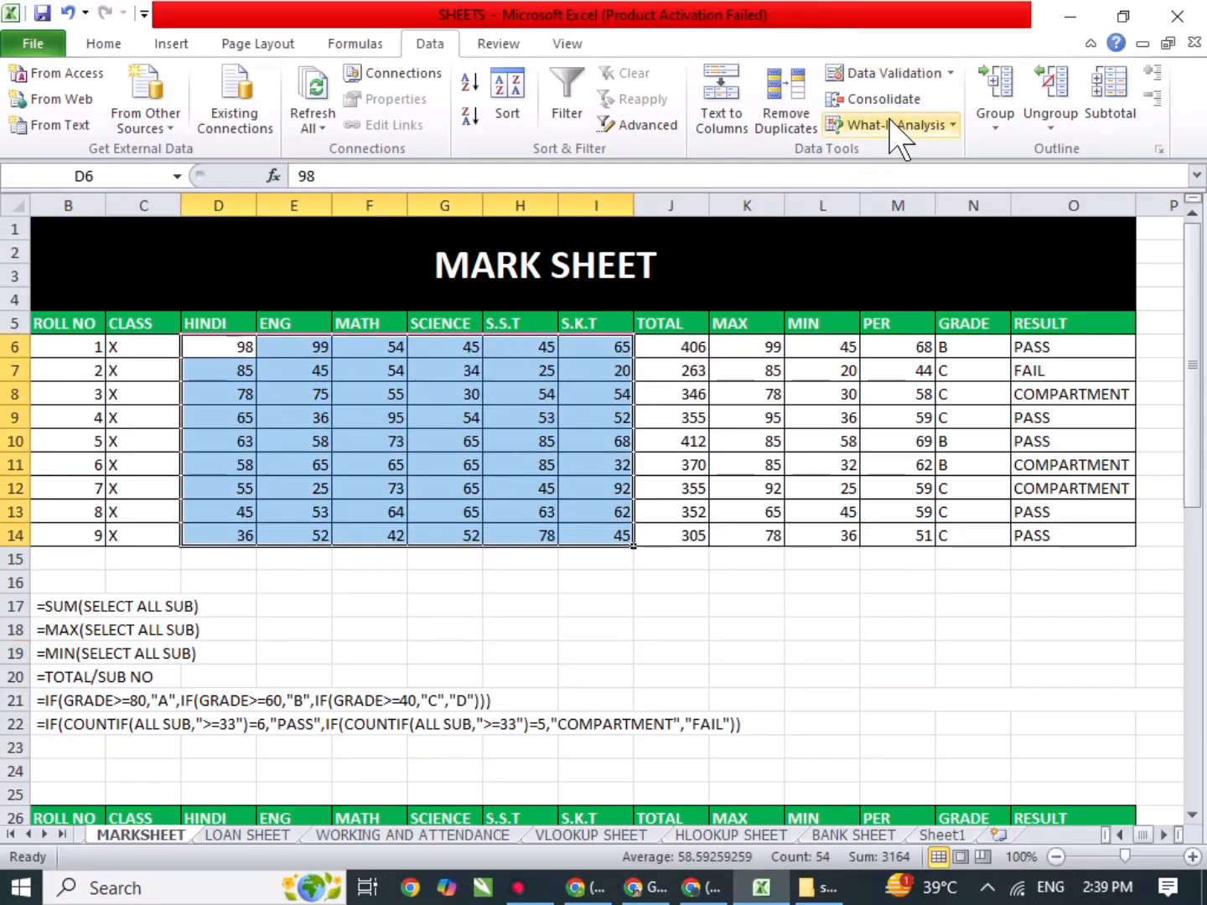
click(926, 76)
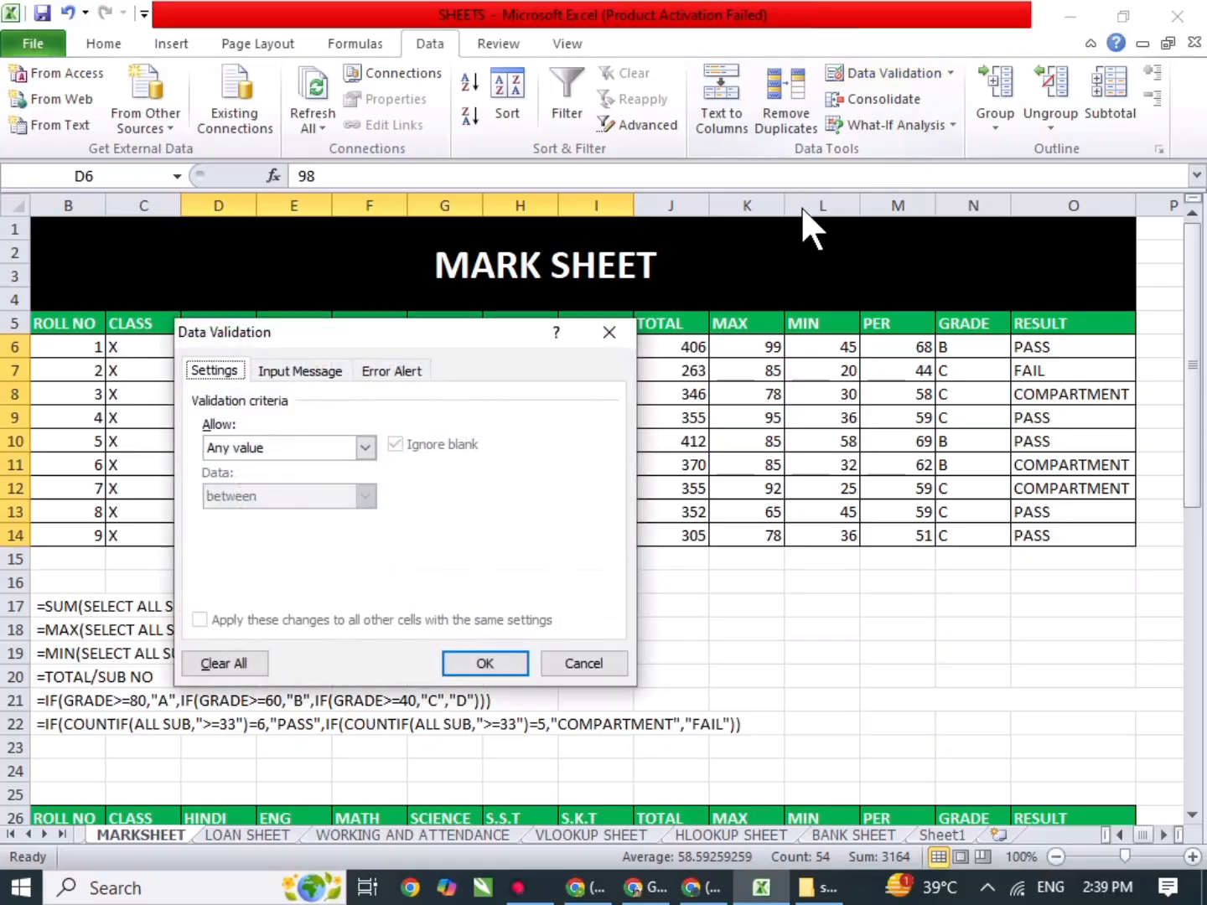
click(306, 448)
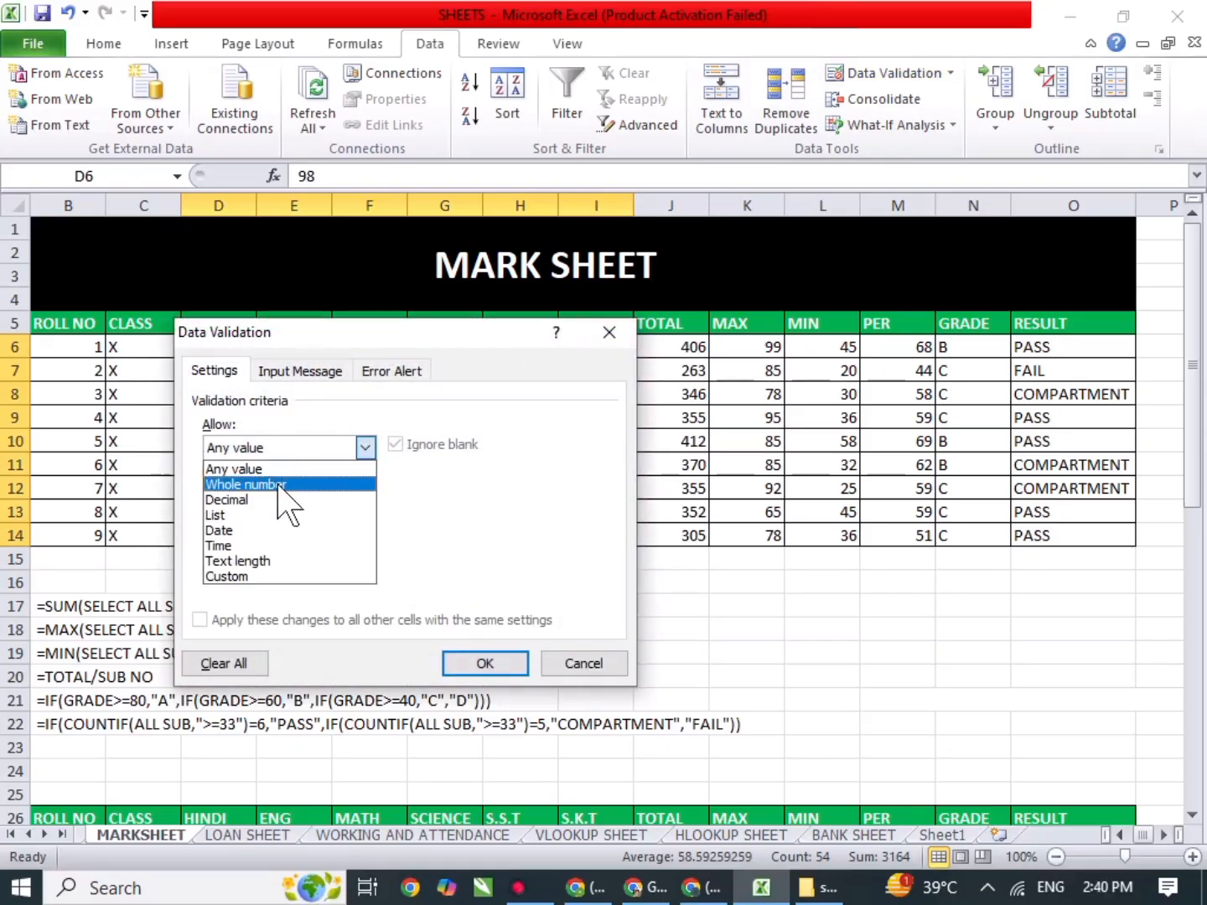
click(281, 484)
click(289, 544)
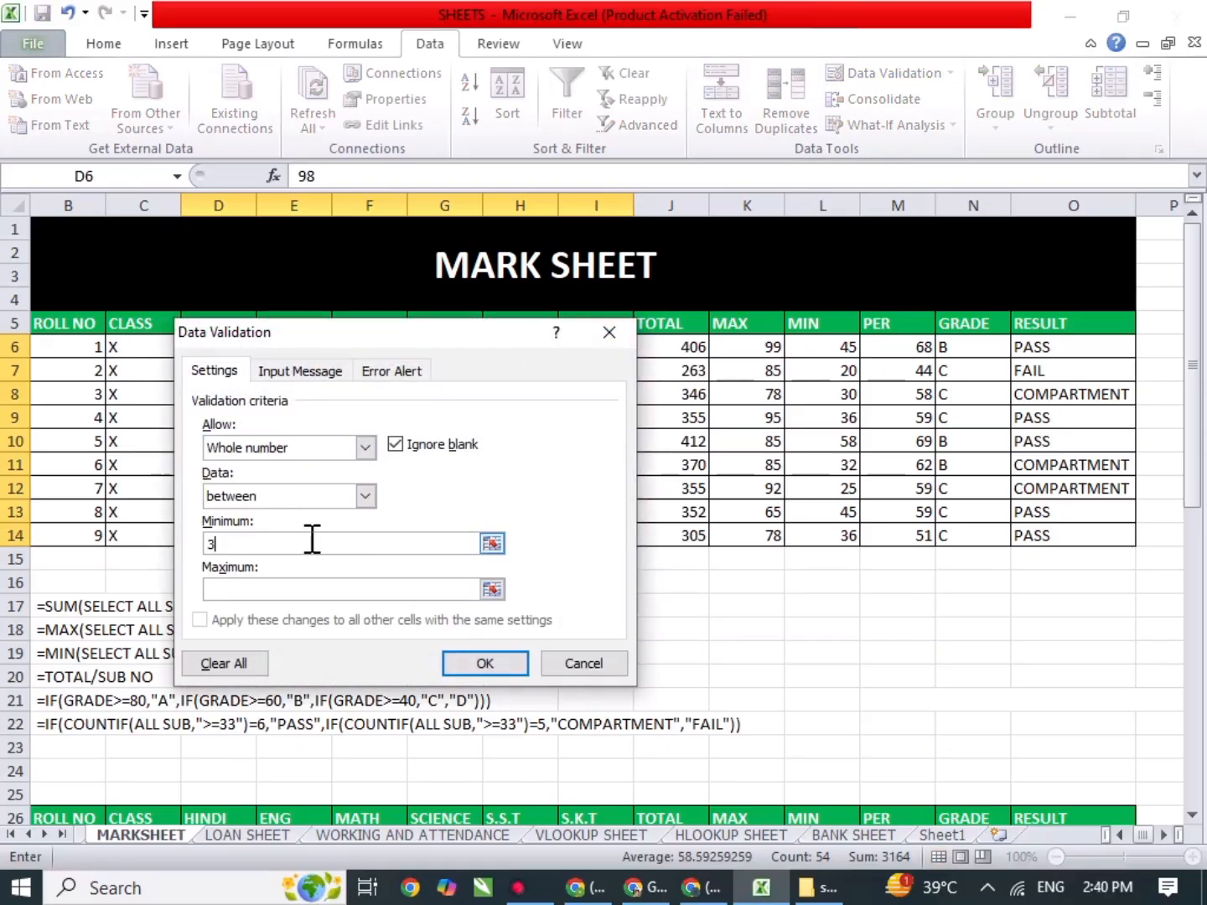
text(100)
Add the validation input message "PLZ TYPE VALUE BEETWEEN 33 TO 100" for the selected mark cells.
click(311, 375)
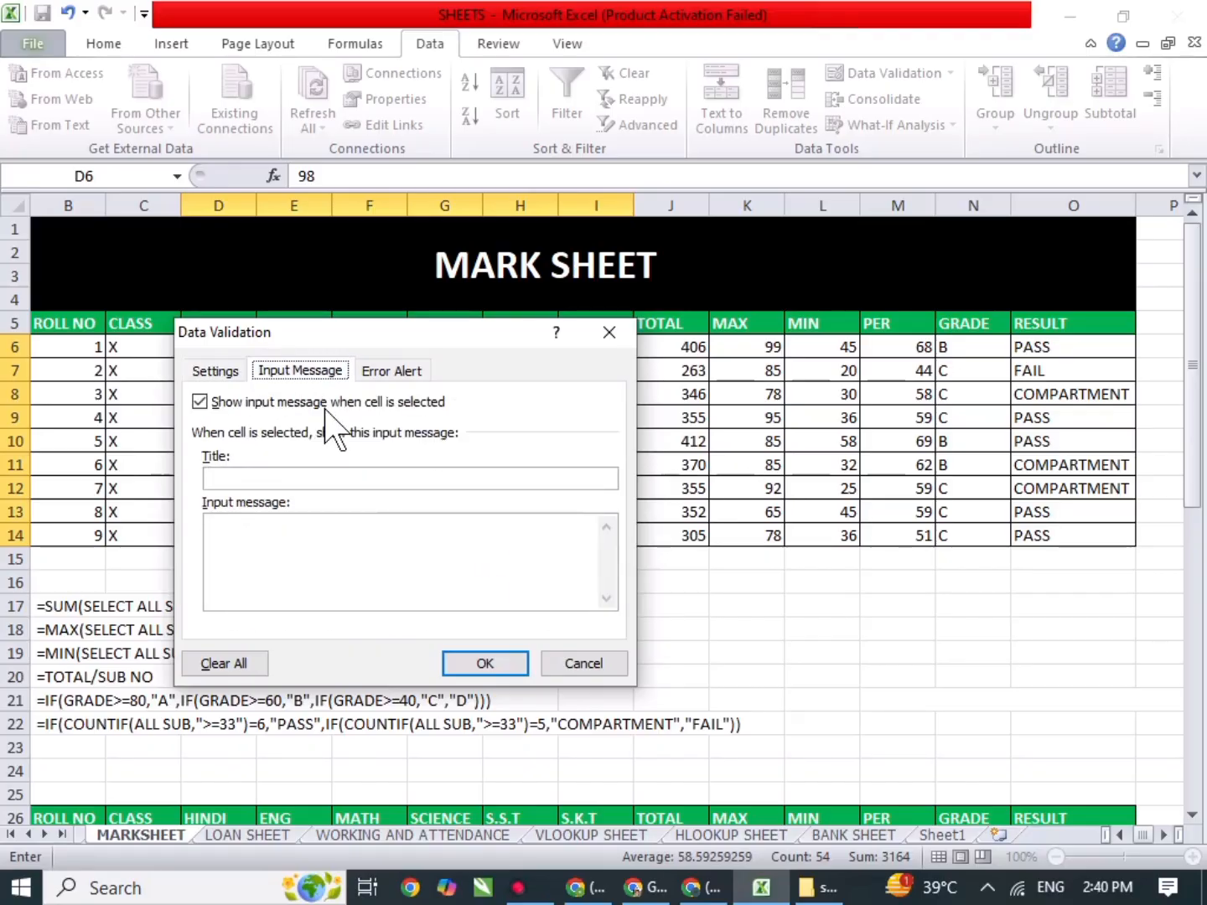
click(375, 569)
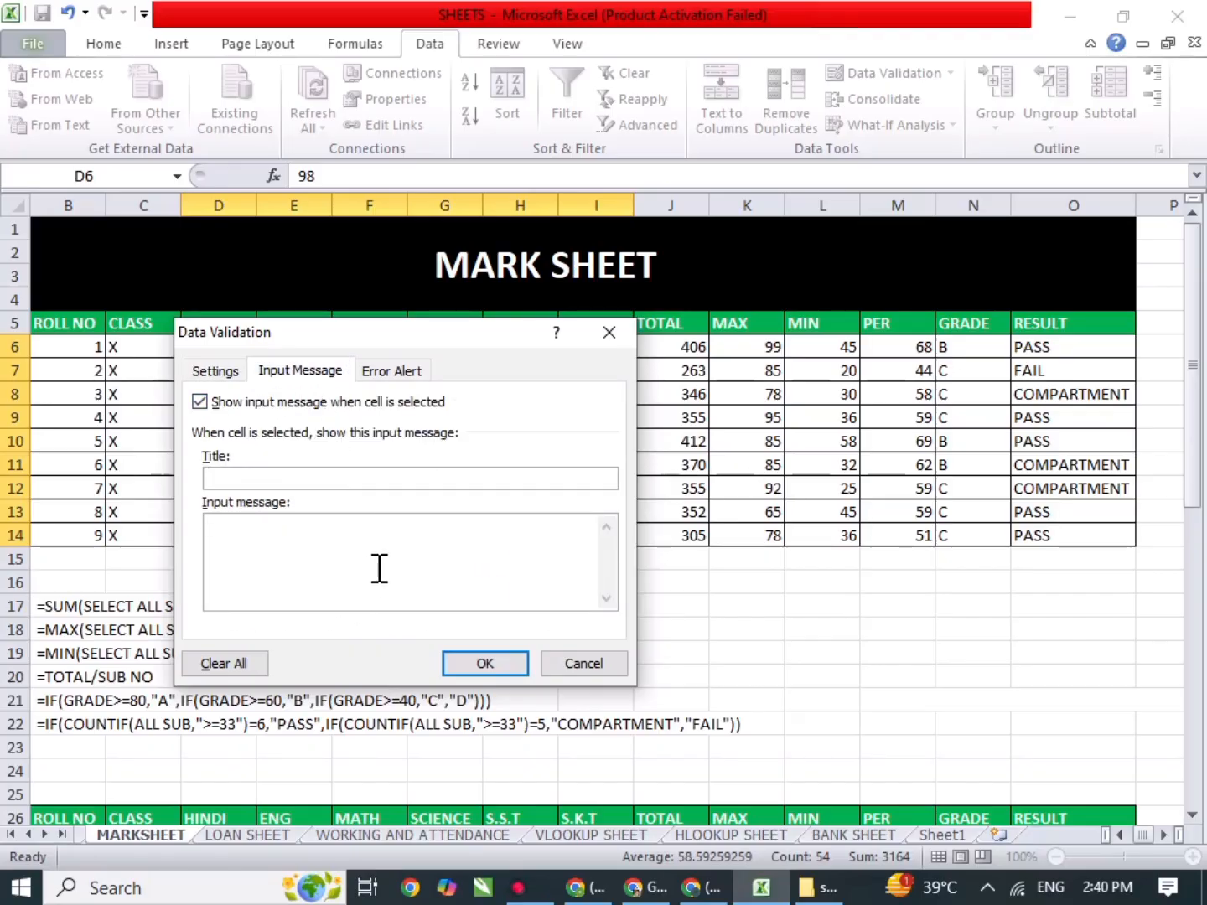
text(PLZ TYPE VALUE BEETWEEN)
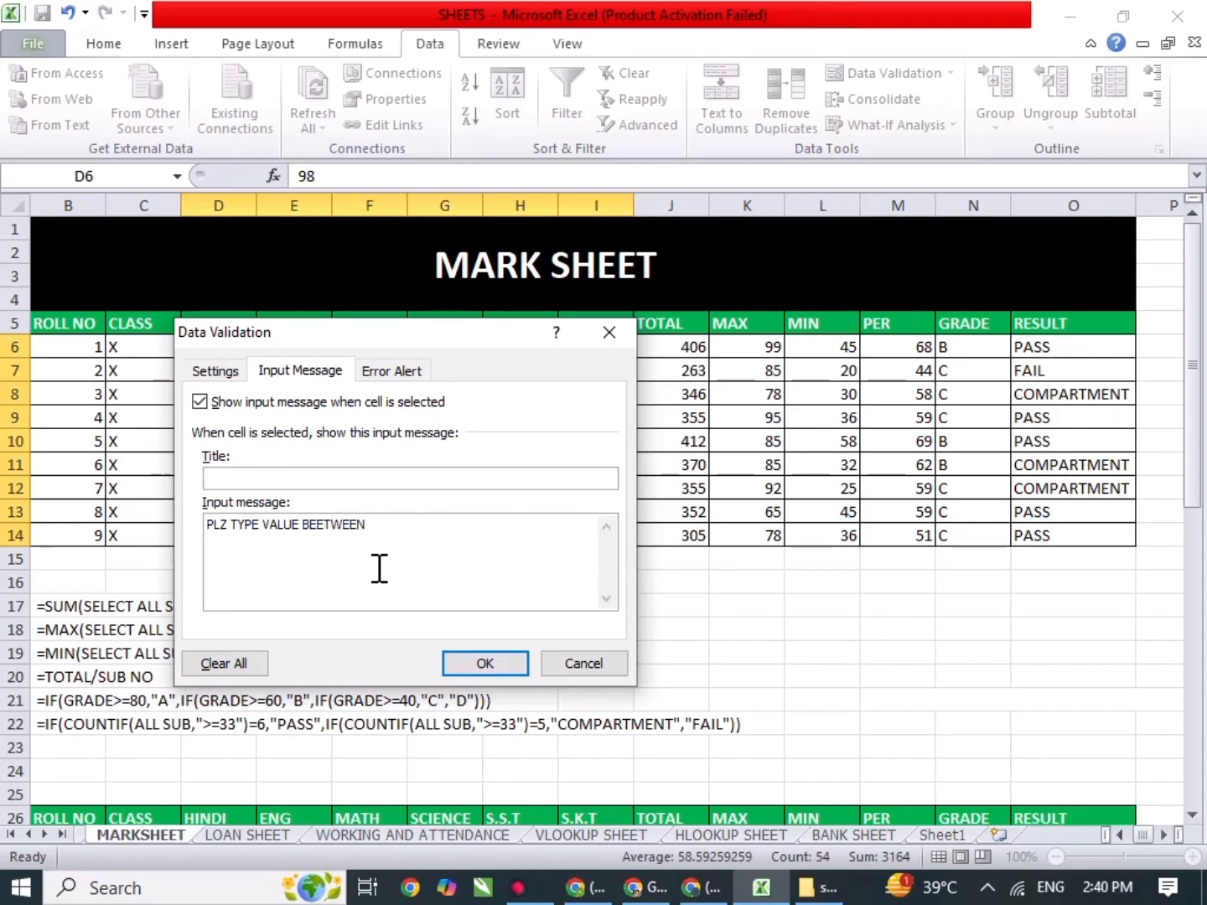
text(TO 100)
Set the validation error alert to the Stop style with the message "NOT VALID" and apply the rule.
click(399, 371)
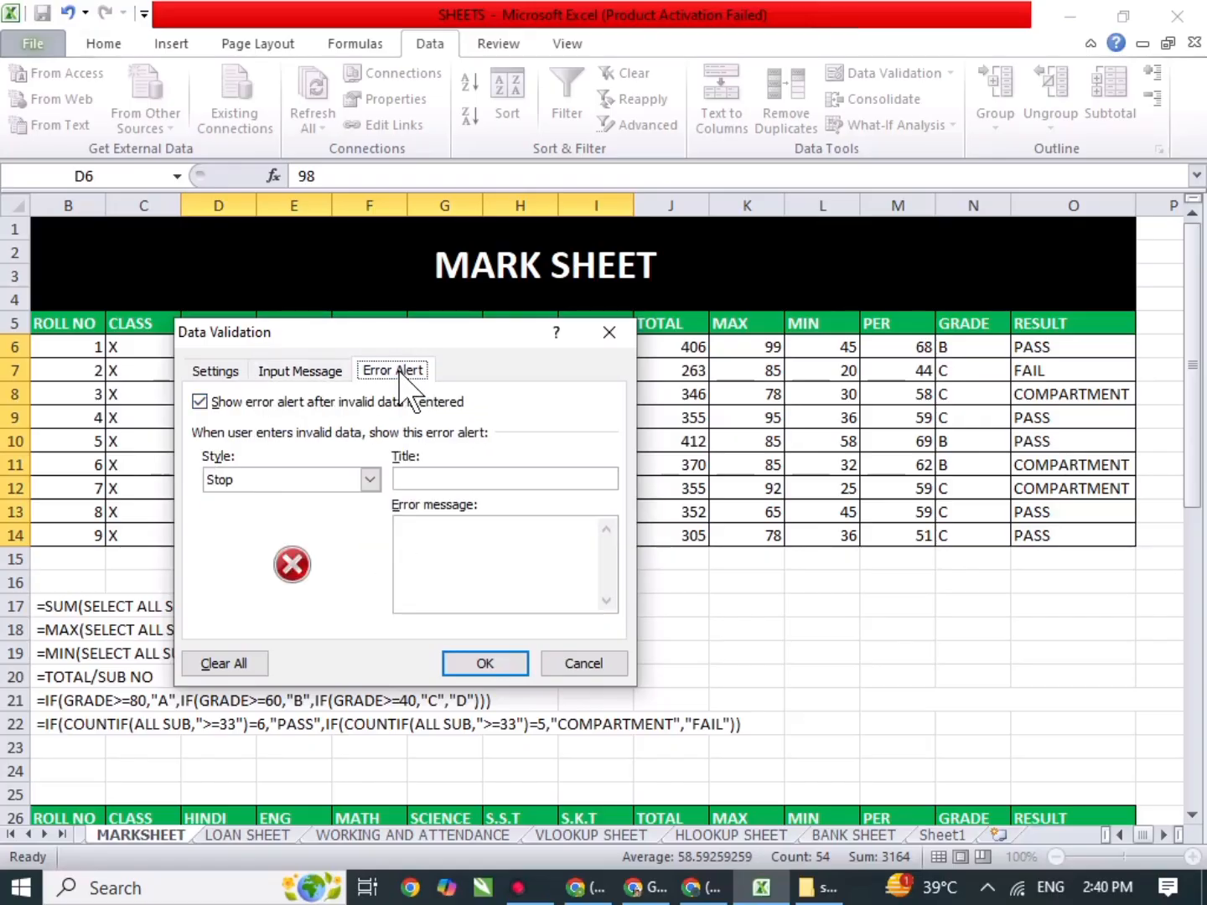
click(494, 558)
text(NOT VALID)
click(354, 485)
click(316, 519)
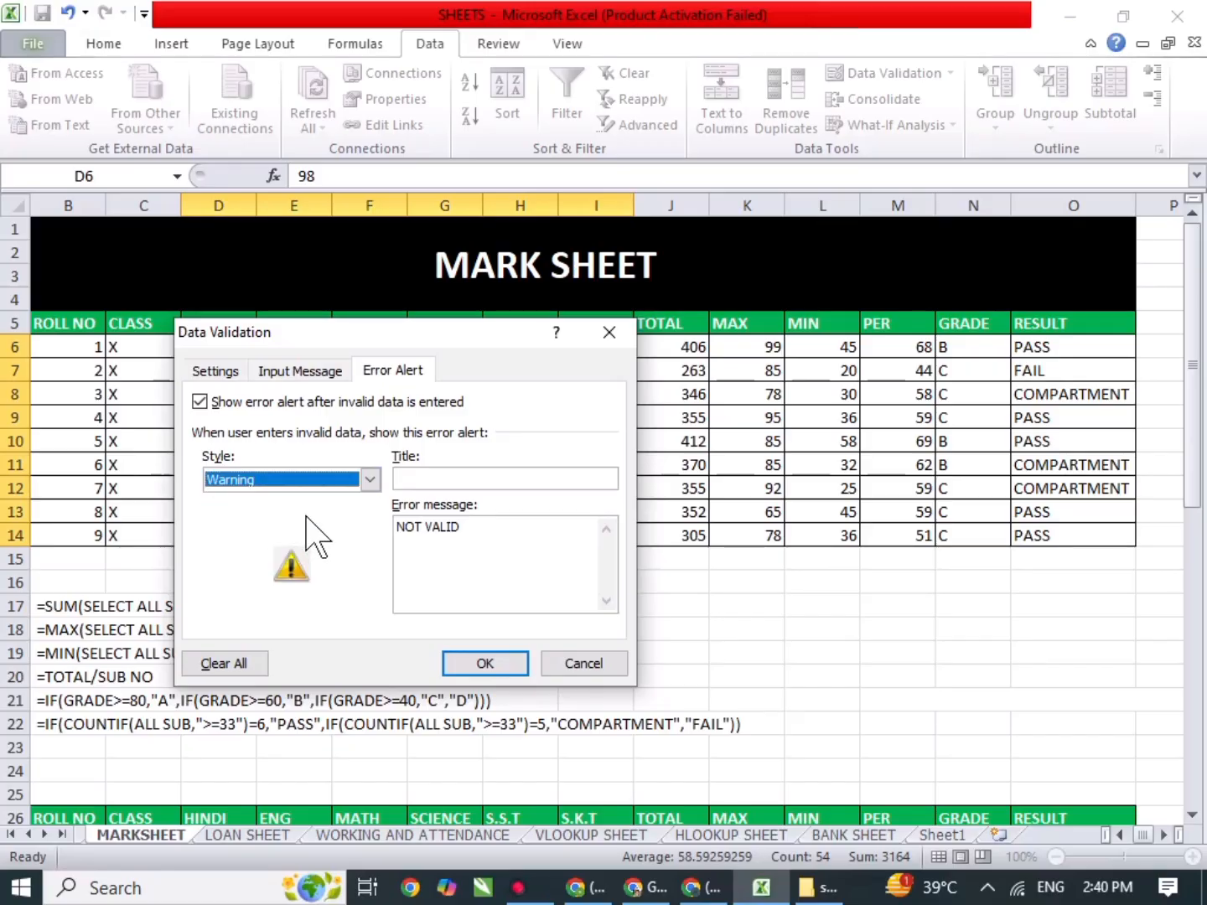
click(290, 487)
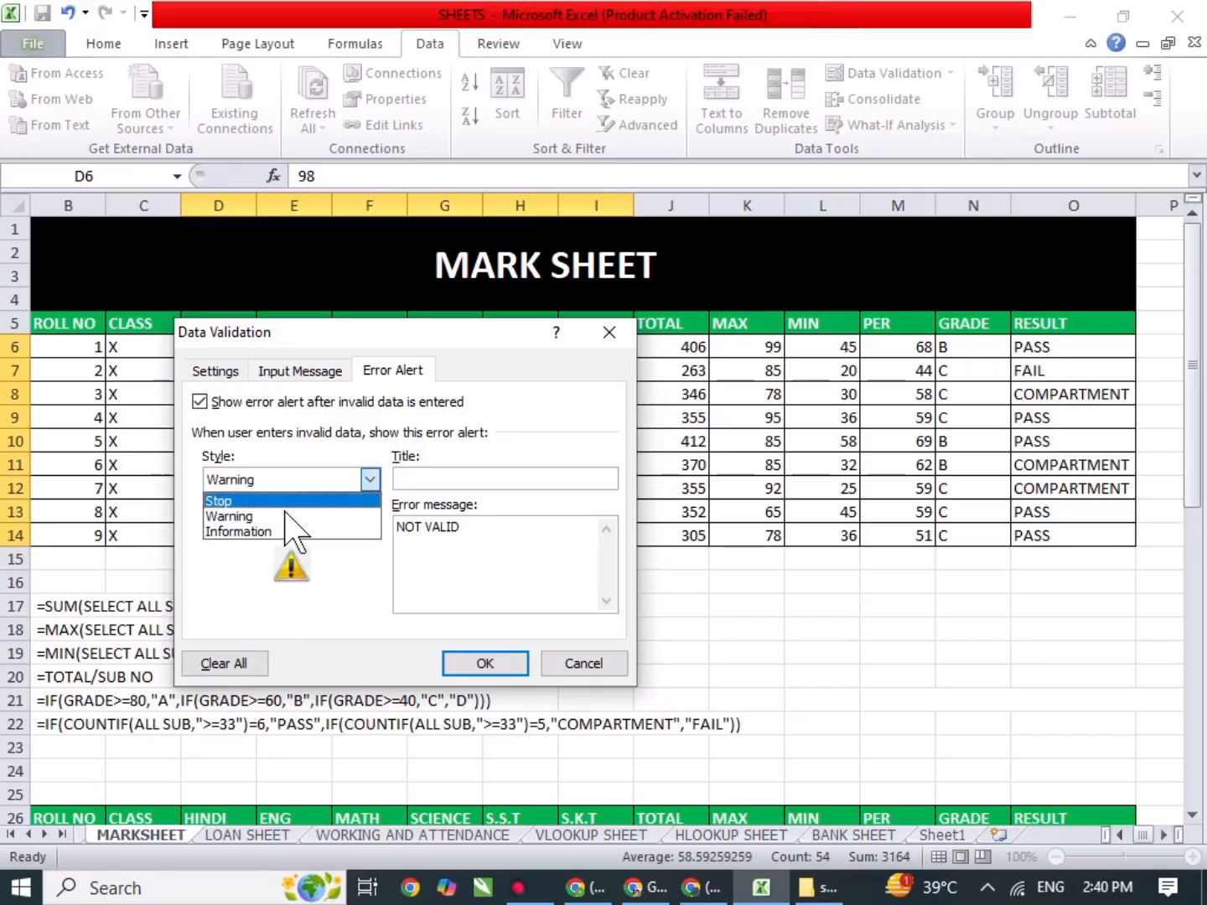
click(291, 526)
click(345, 479)
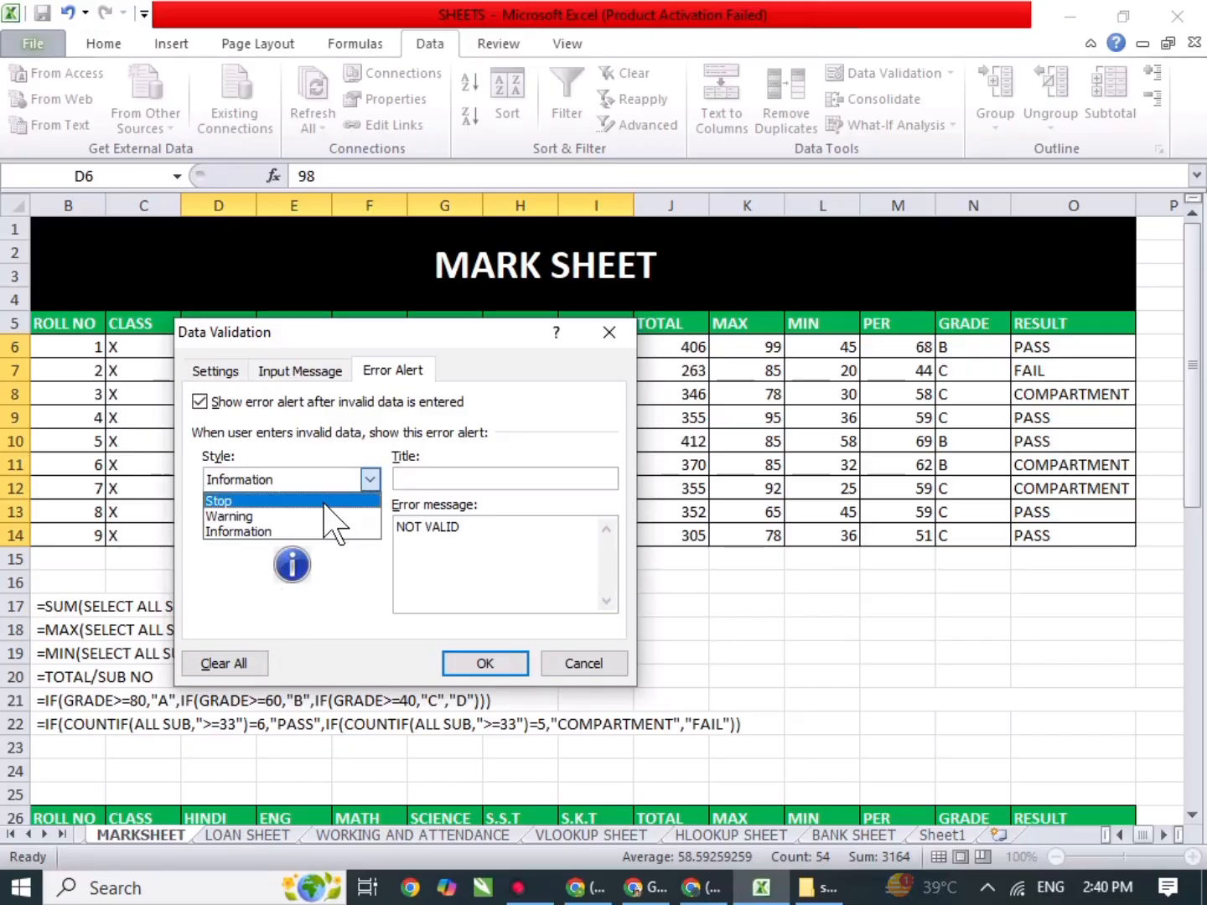
click(301, 501)
click(484, 663)
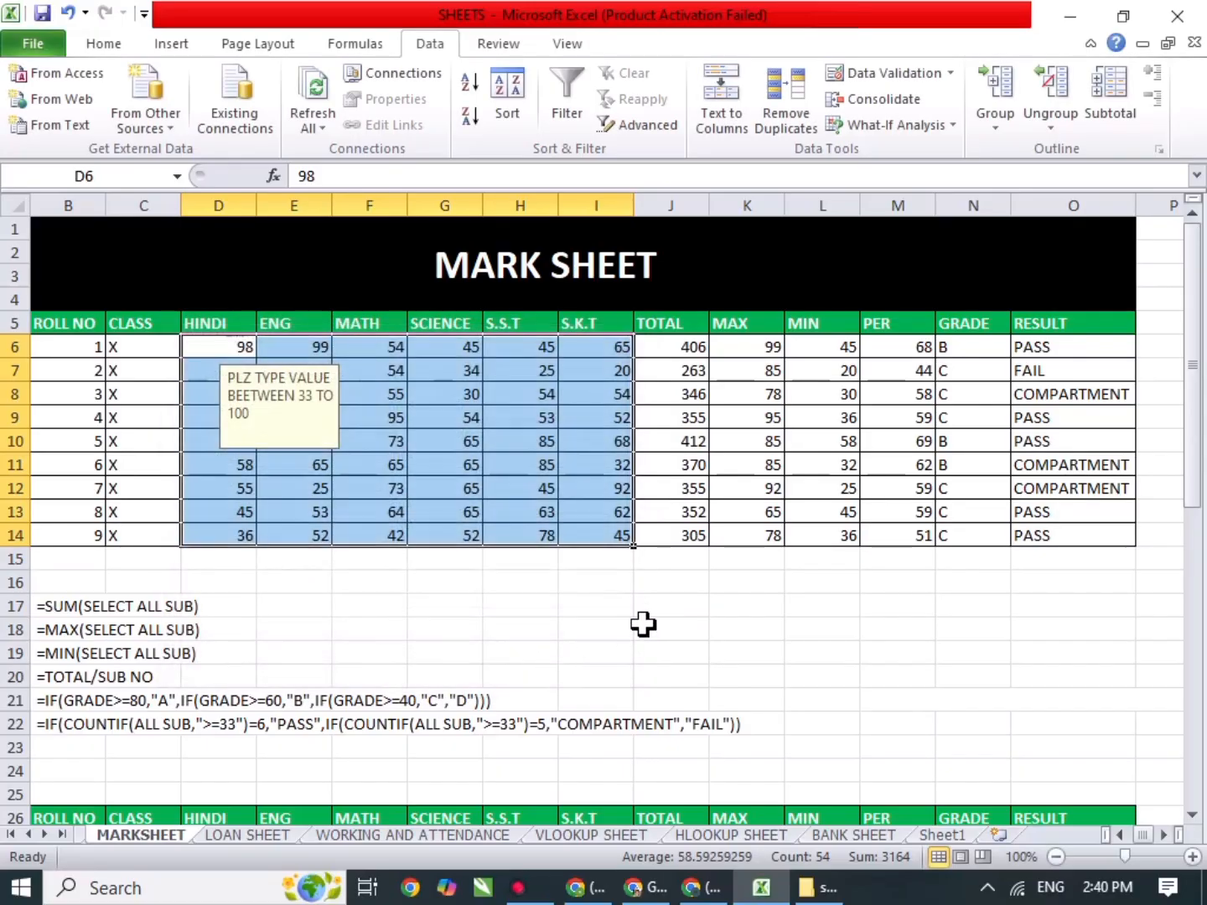
Check the input prompt on several mark cells across the S.K.T, S.S.T, SCIENCE and MATH columns.
click(601, 509)
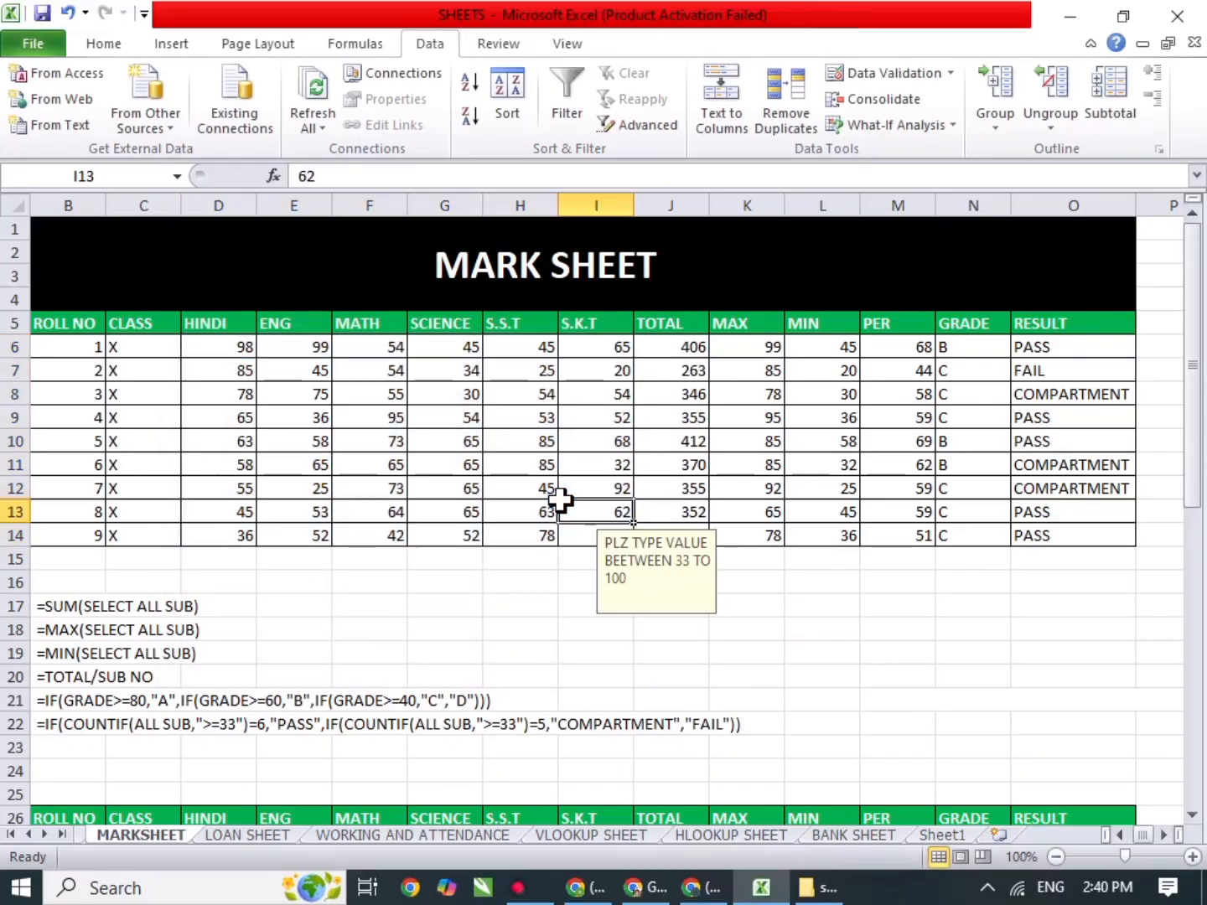
click(591, 346)
click(524, 394)
click(457, 471)
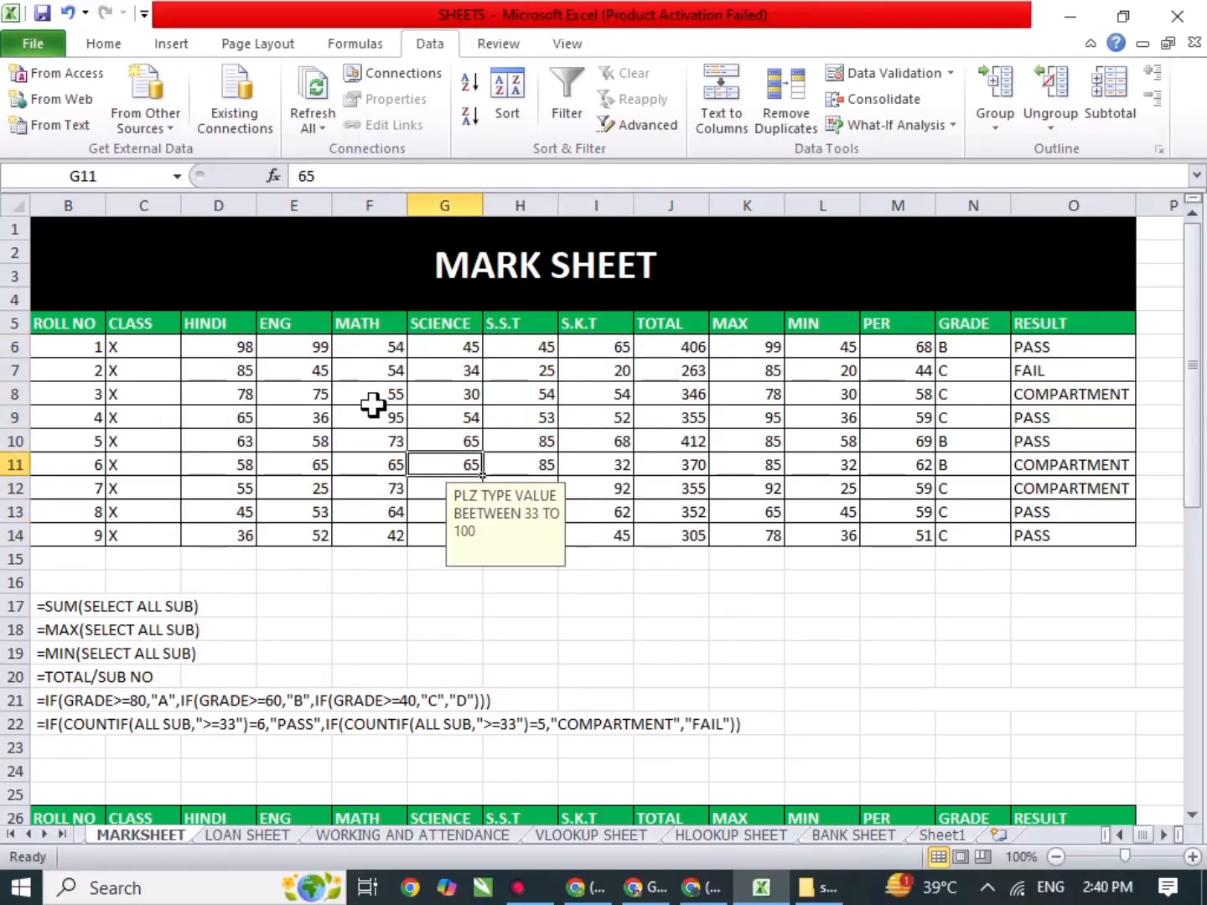
click(444, 393)
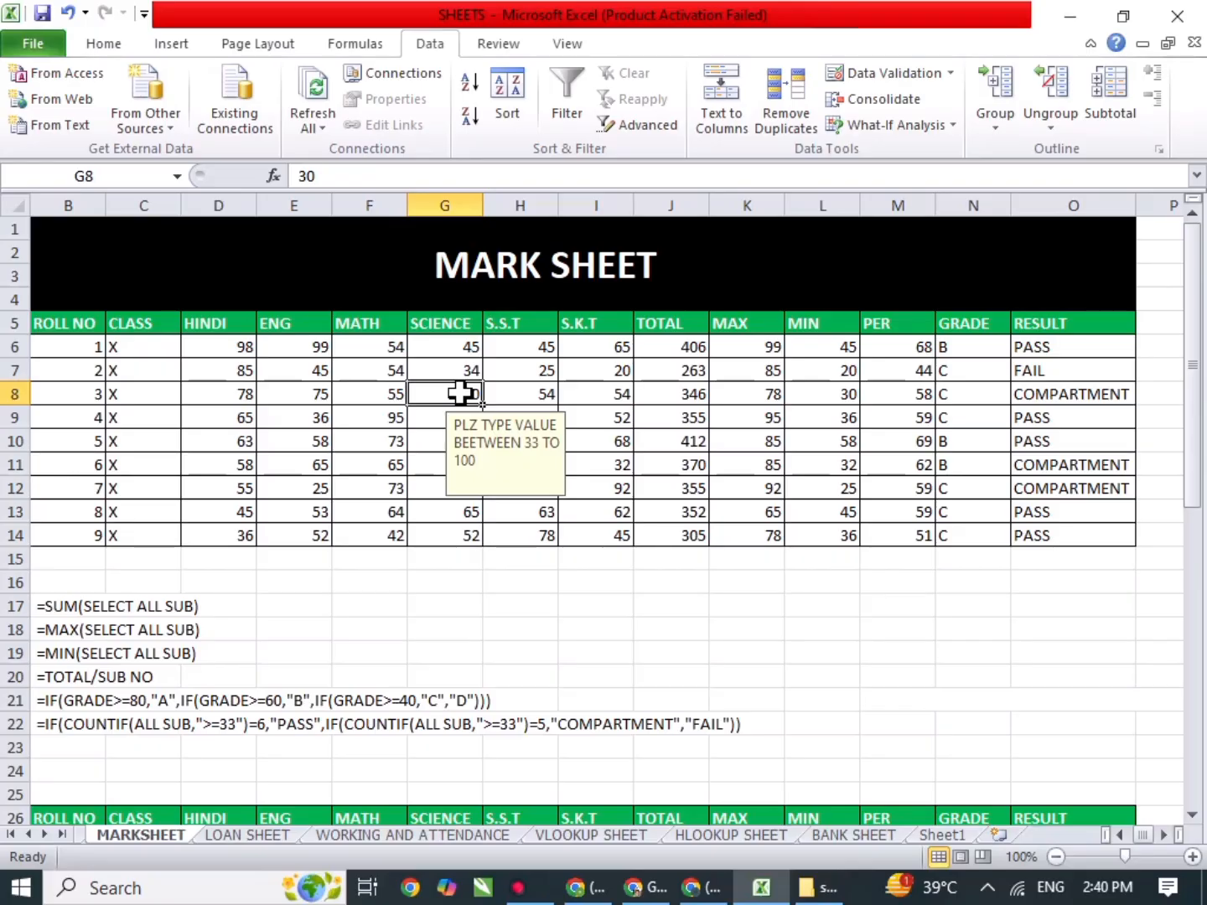
click(392, 399)
click(531, 366)
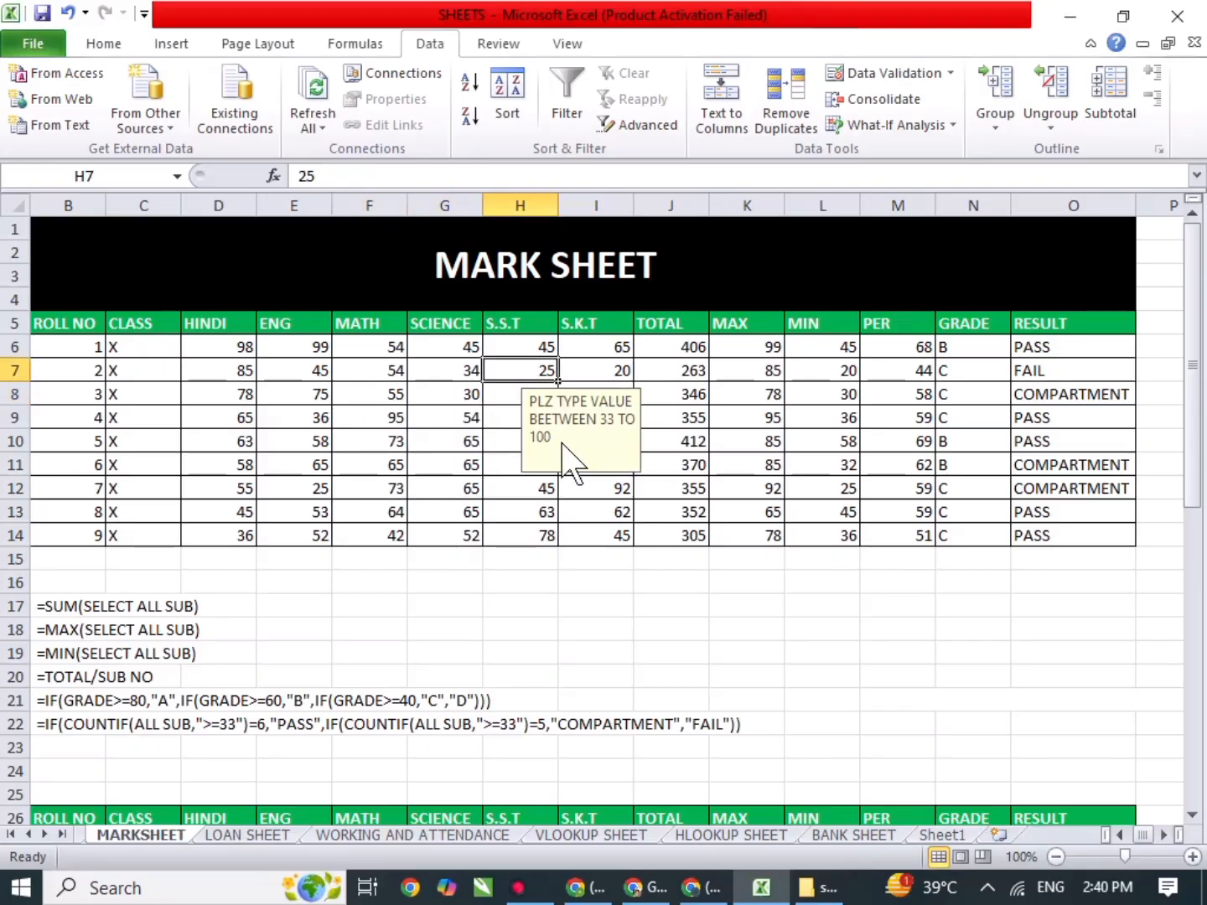
Test the validation by trying to enter 32 as the SCIENCE mark in G8, retrying once before cancelling.
click(471, 396)
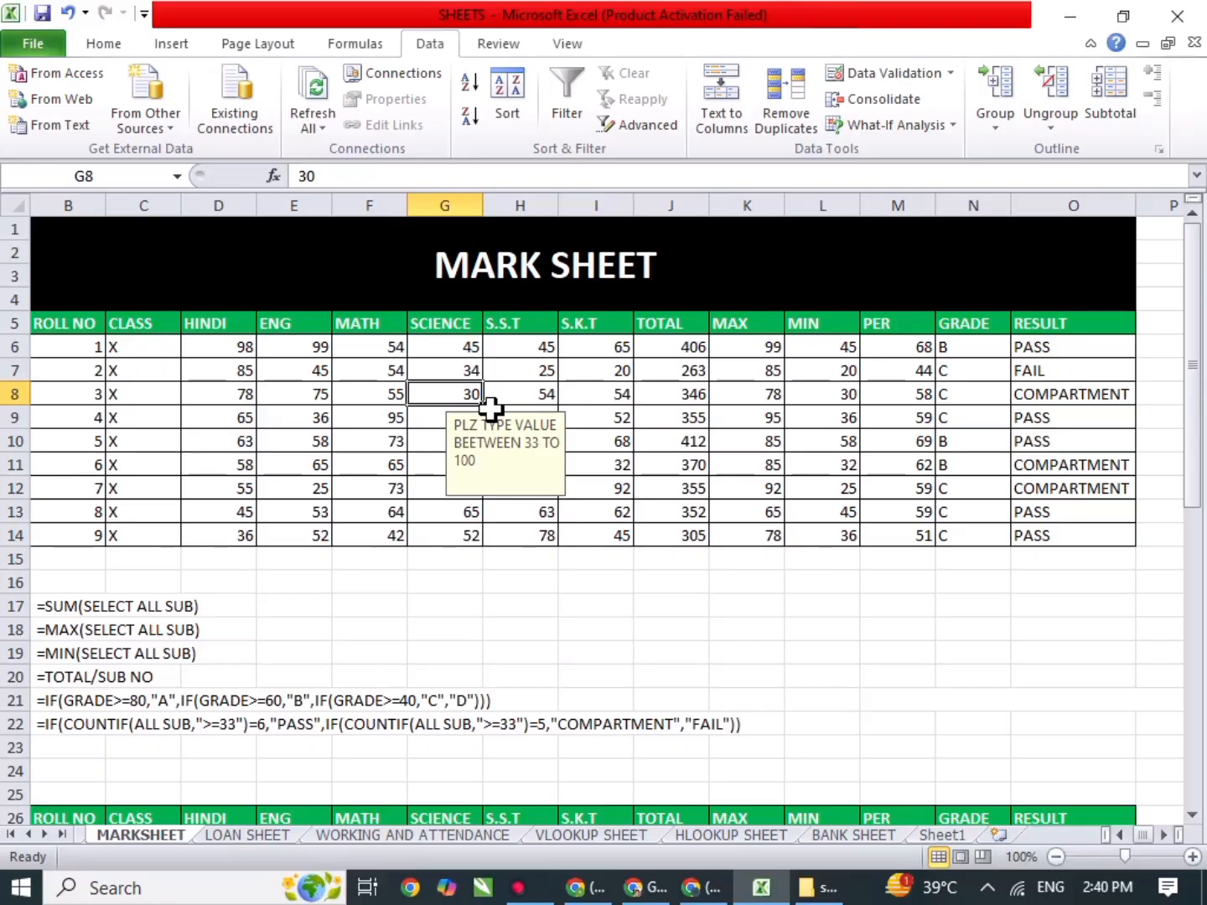
text(3)
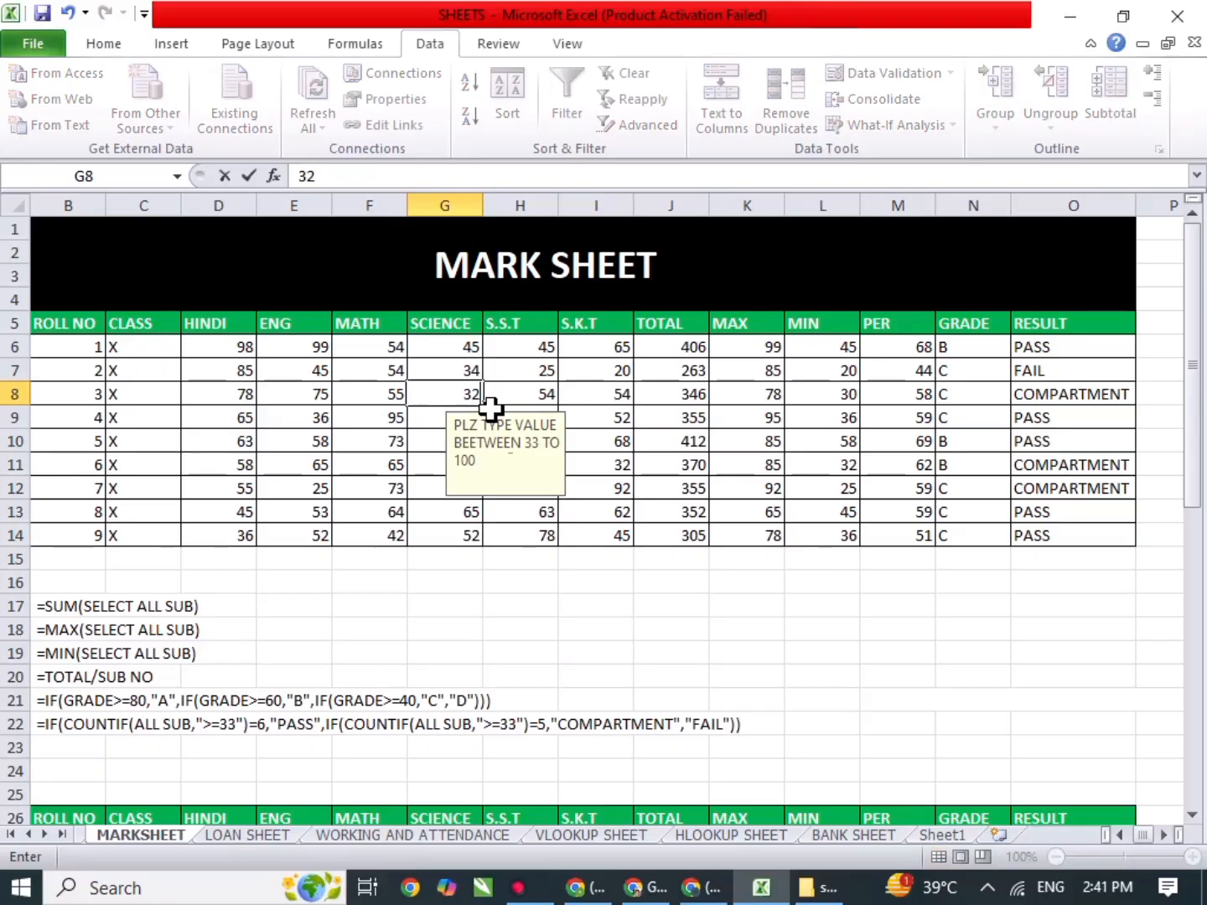
key(Return)
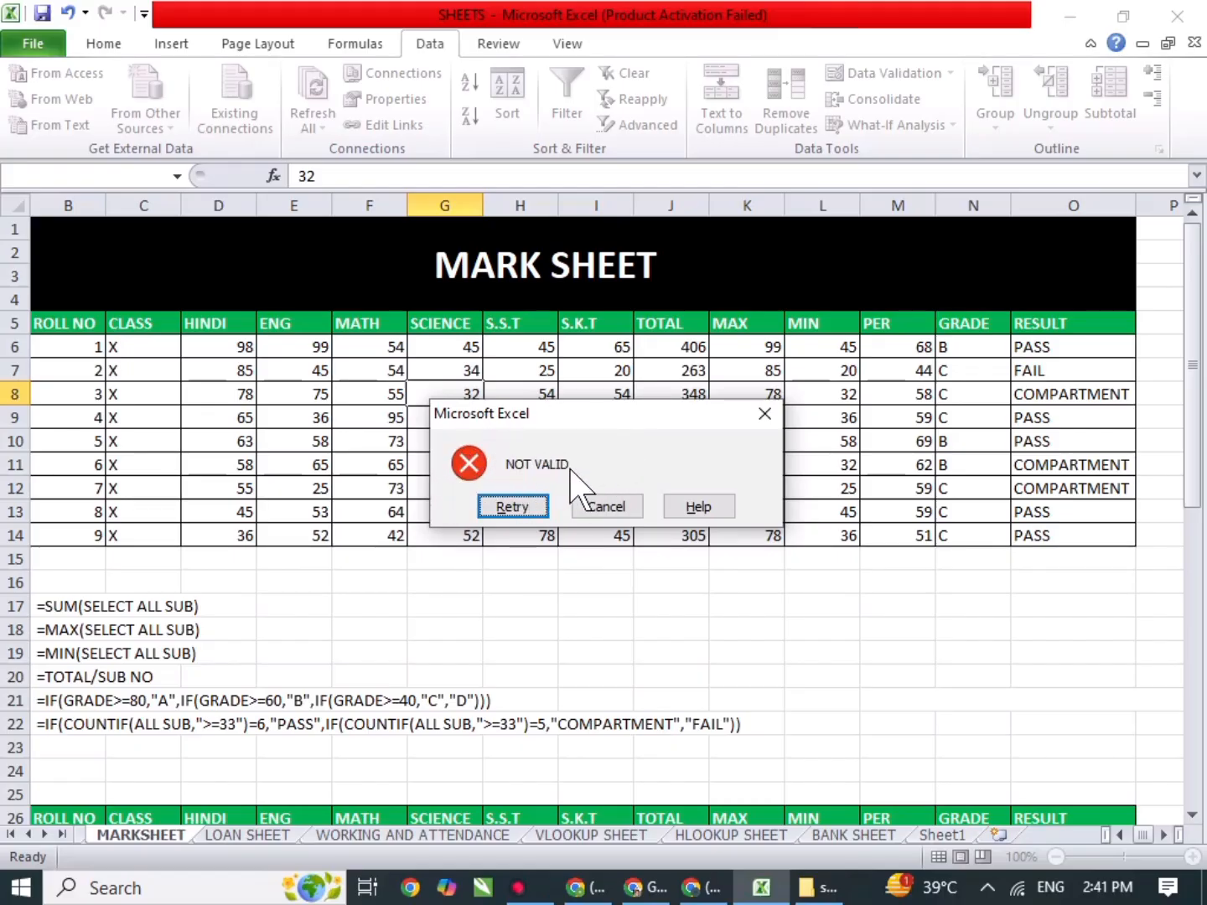
key(Return)
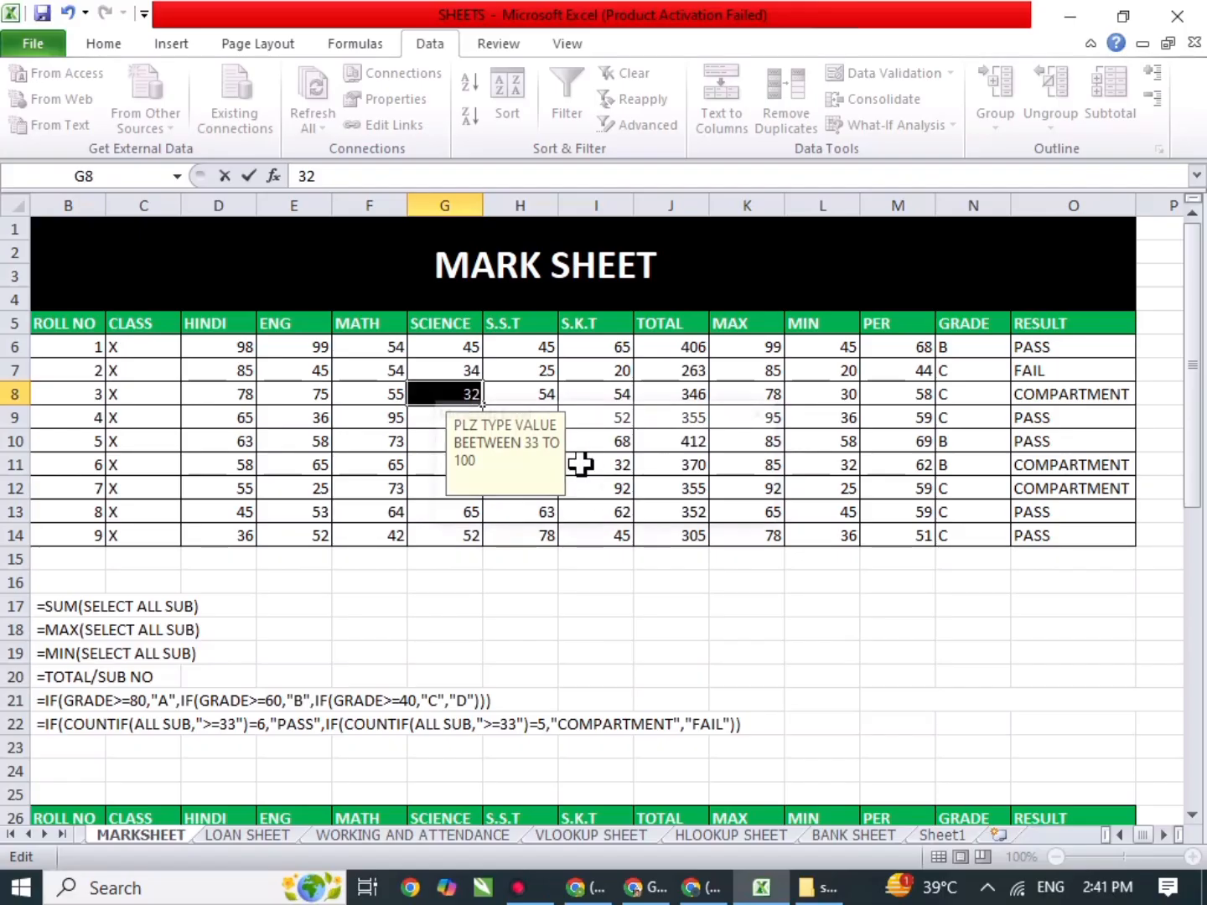
key(Return)
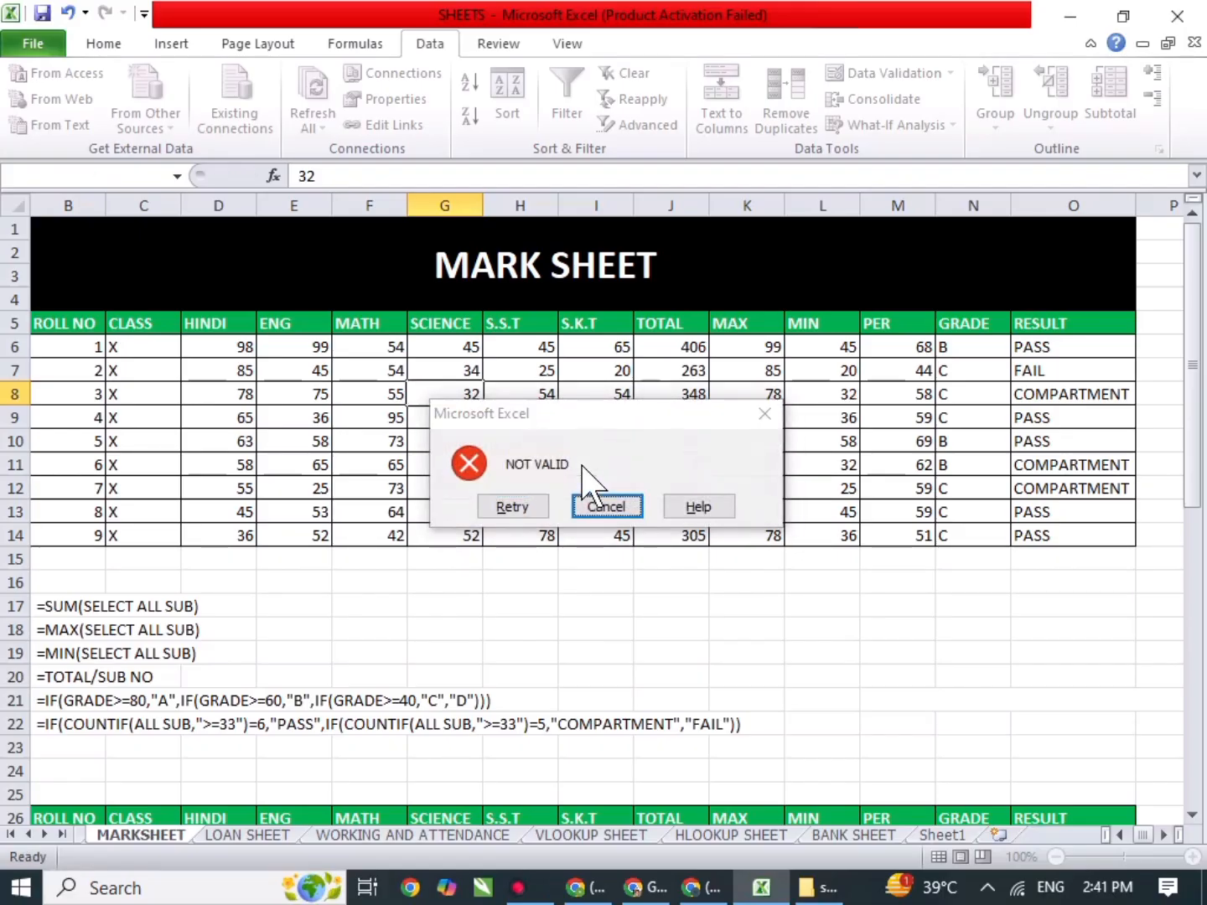
key(Return)
Try to enter 101 as the SCIENCE mark in G8, then abandon the edit.
text(10)
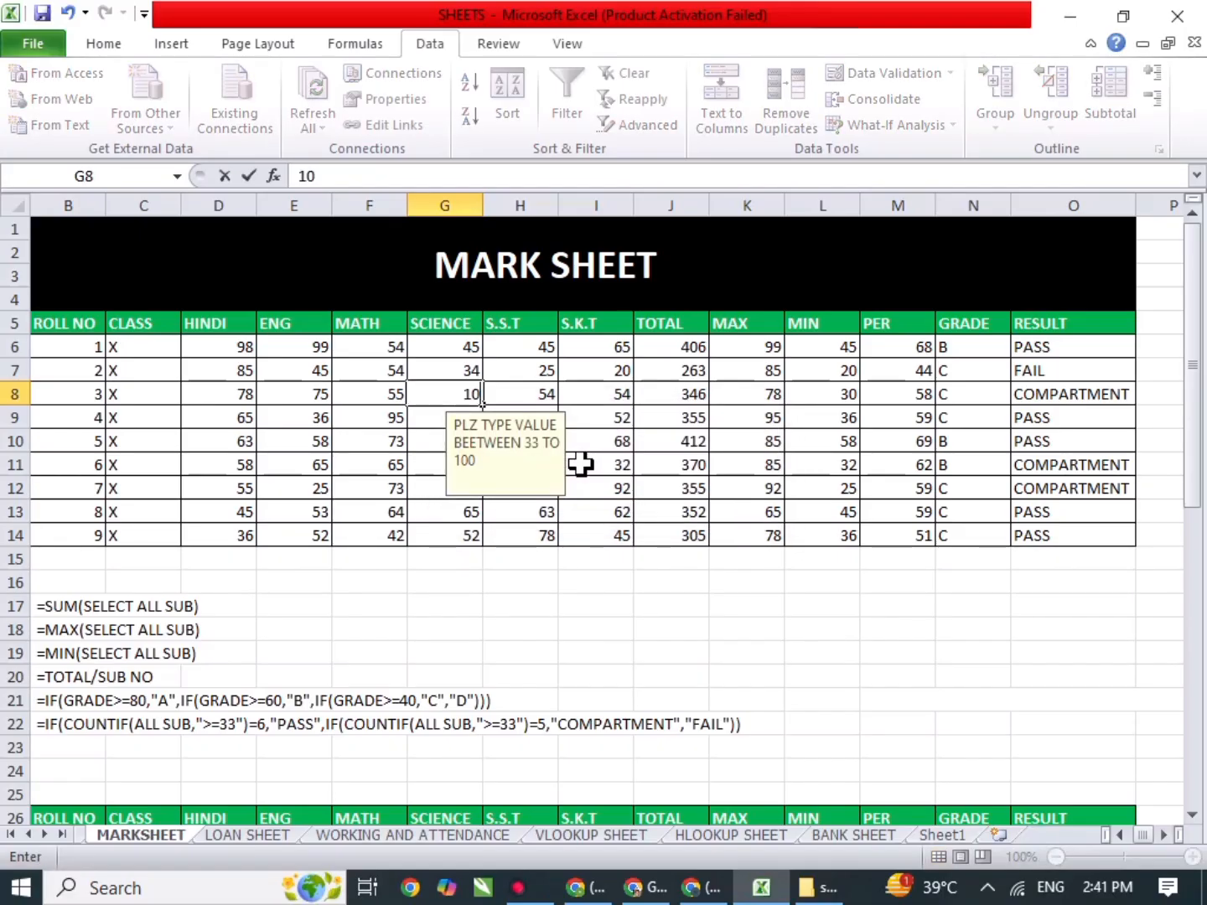
key(Return)
key(Return)
key(Return)
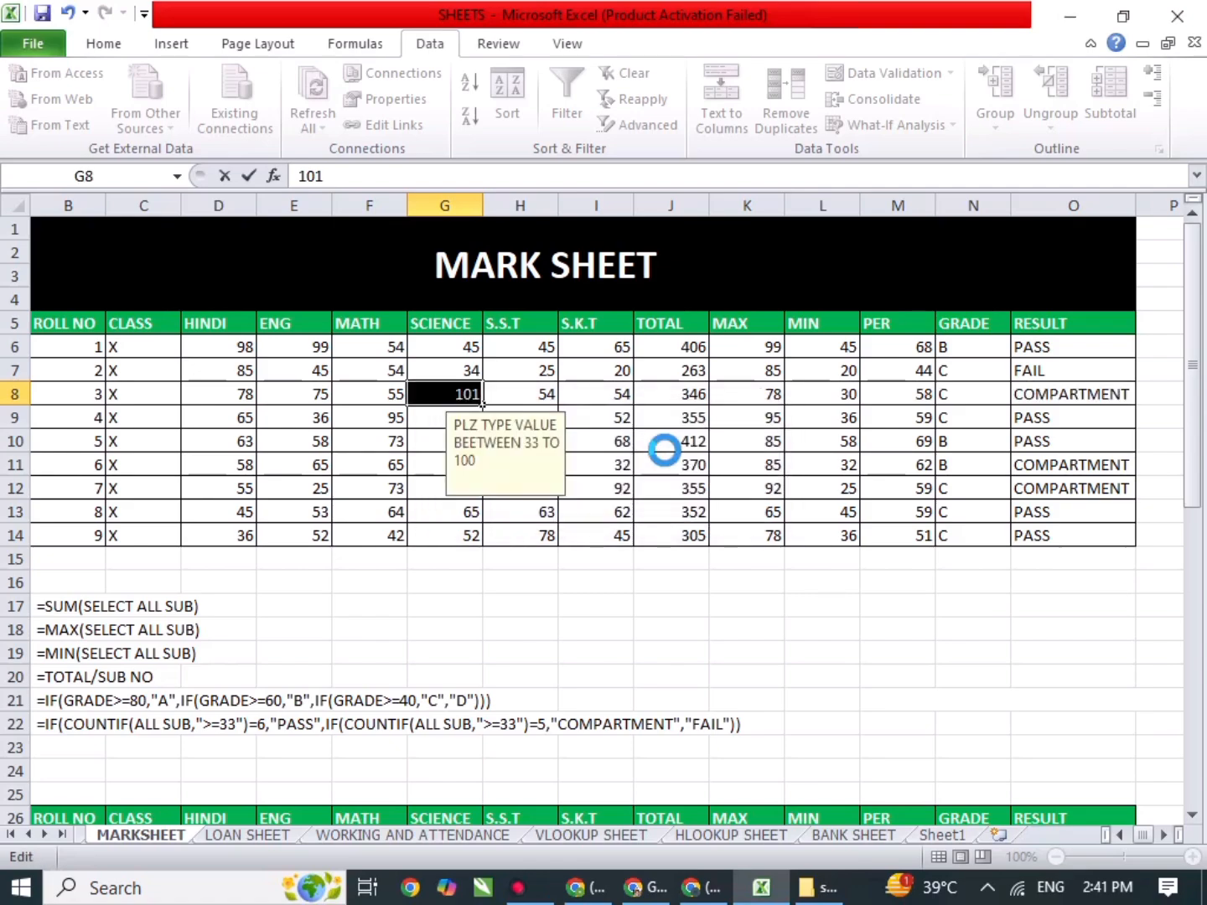
key(Escape)
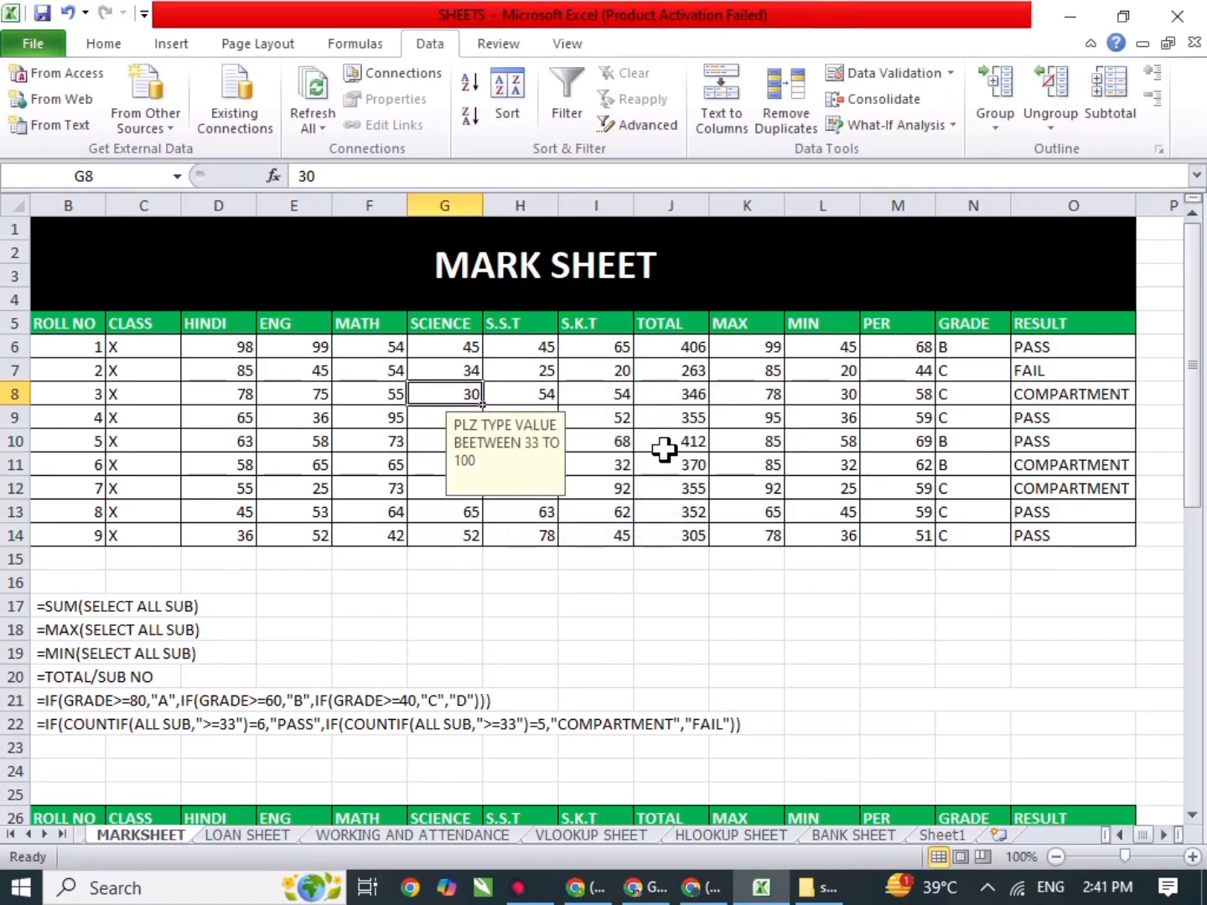
Set the MATH marks to 65 in F7 and 88 in F8.
key(Right)
key(Up)
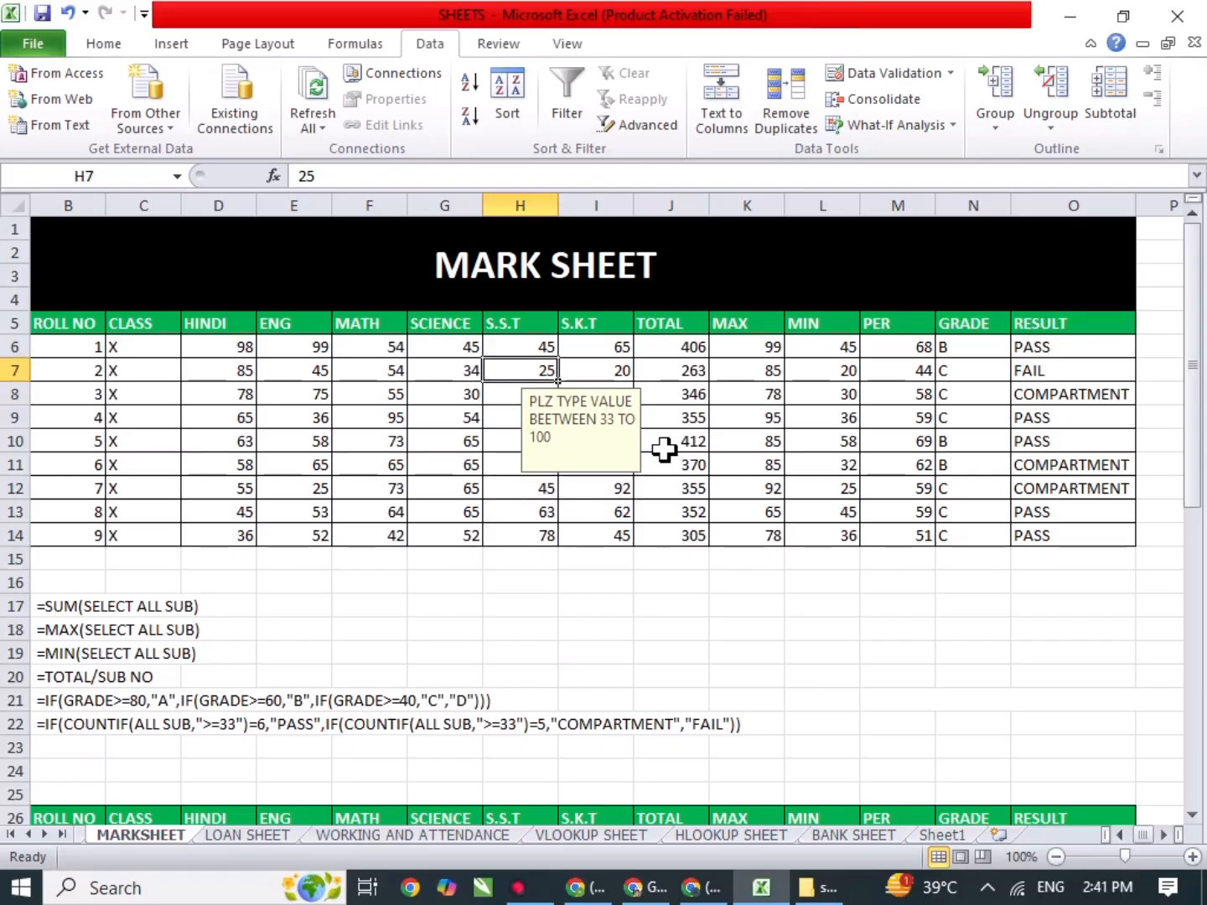
key(Left)
key(Left)
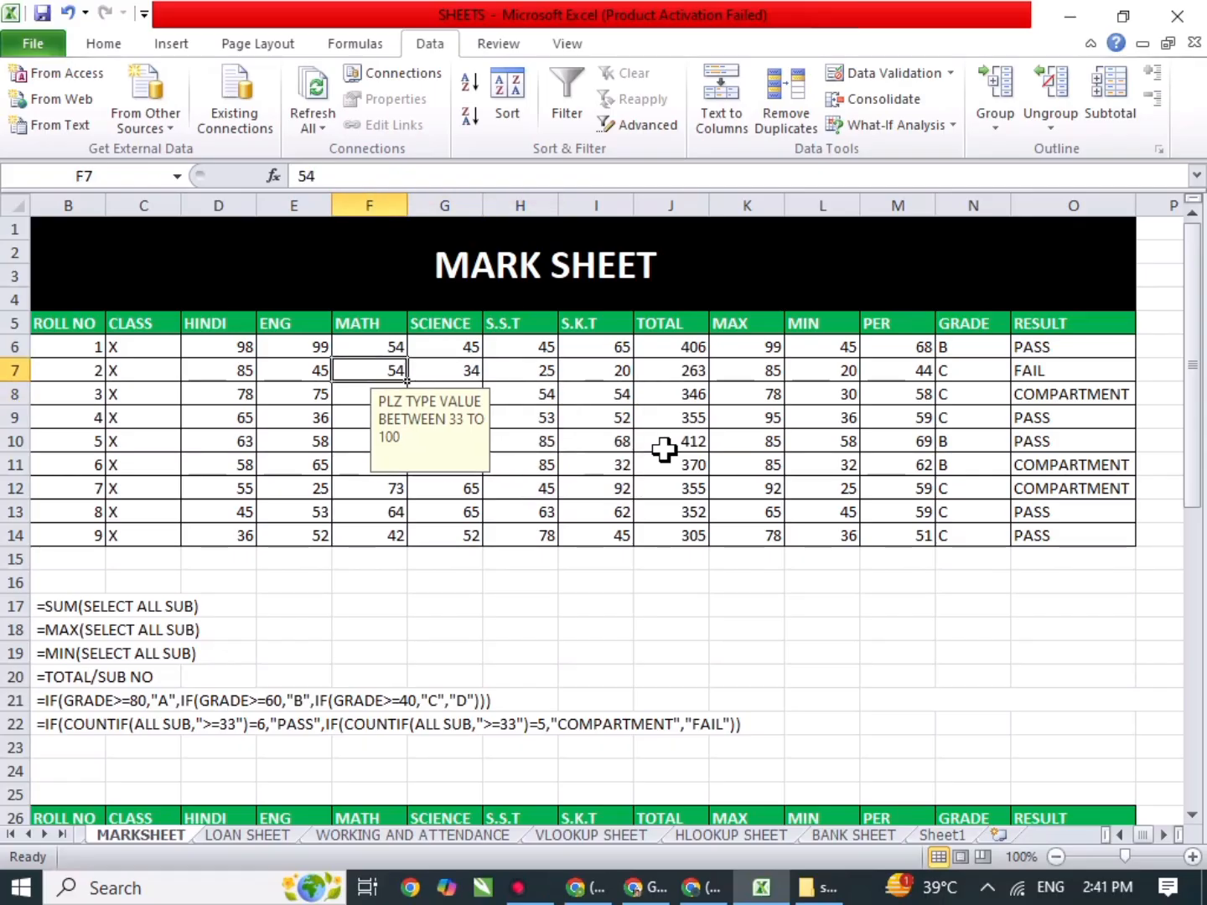
text(65)
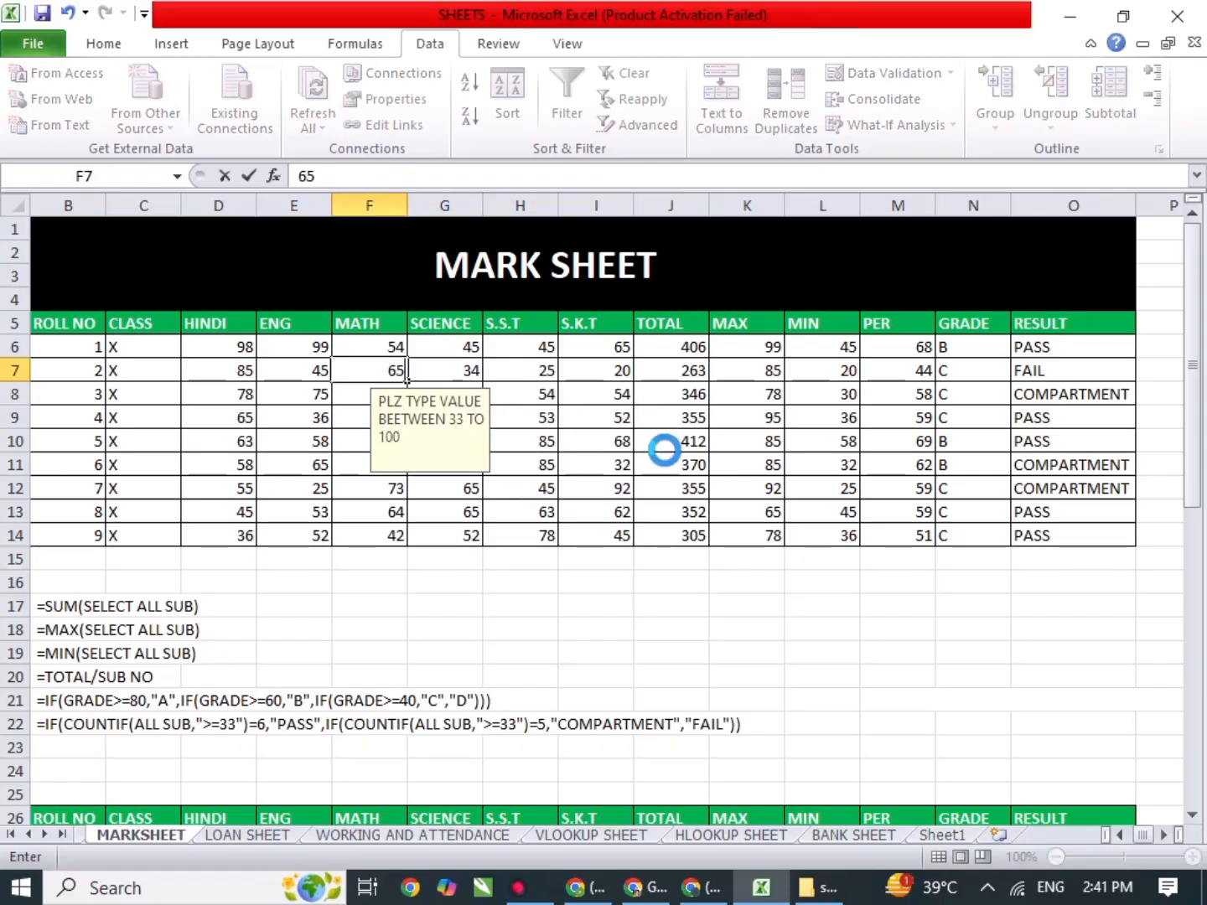
key(Return)
text(88)
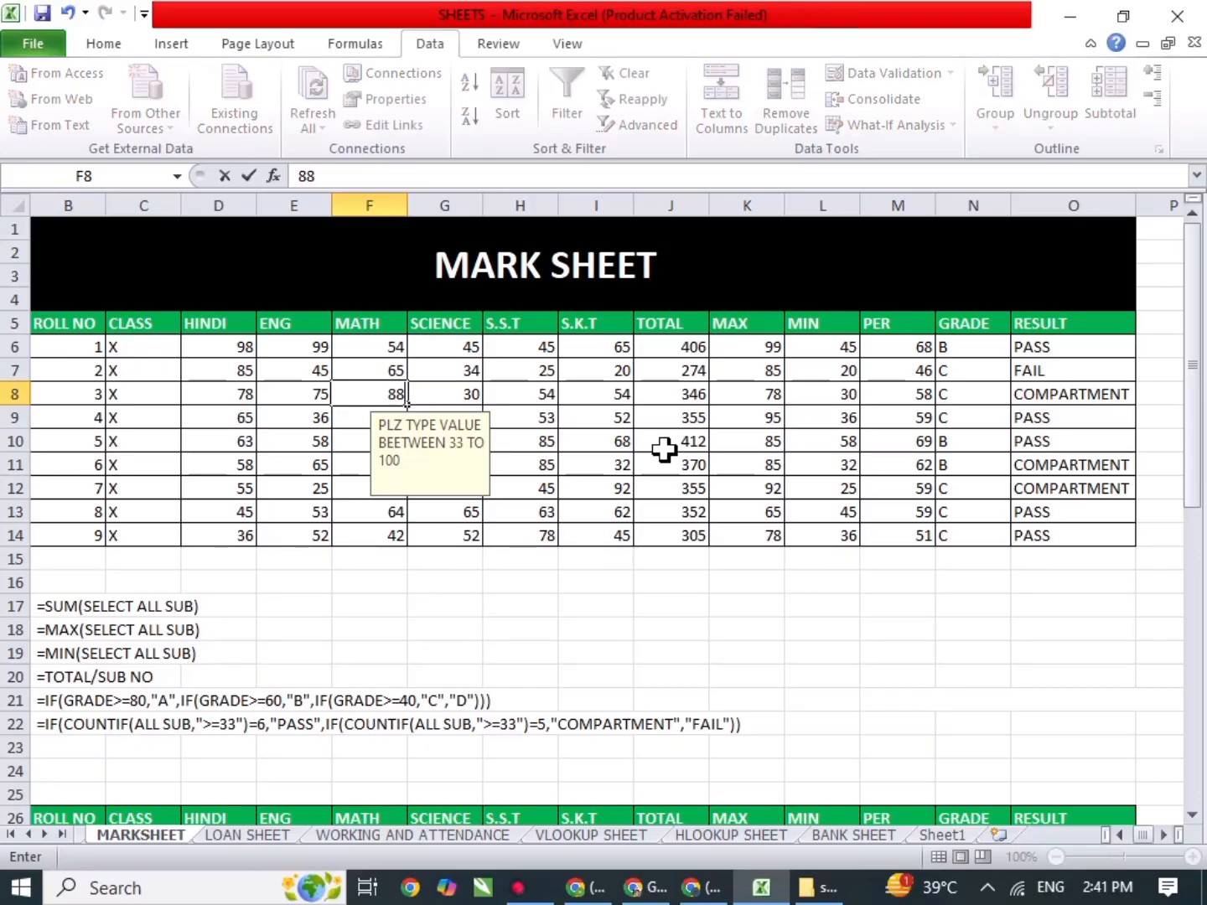
key(Return)
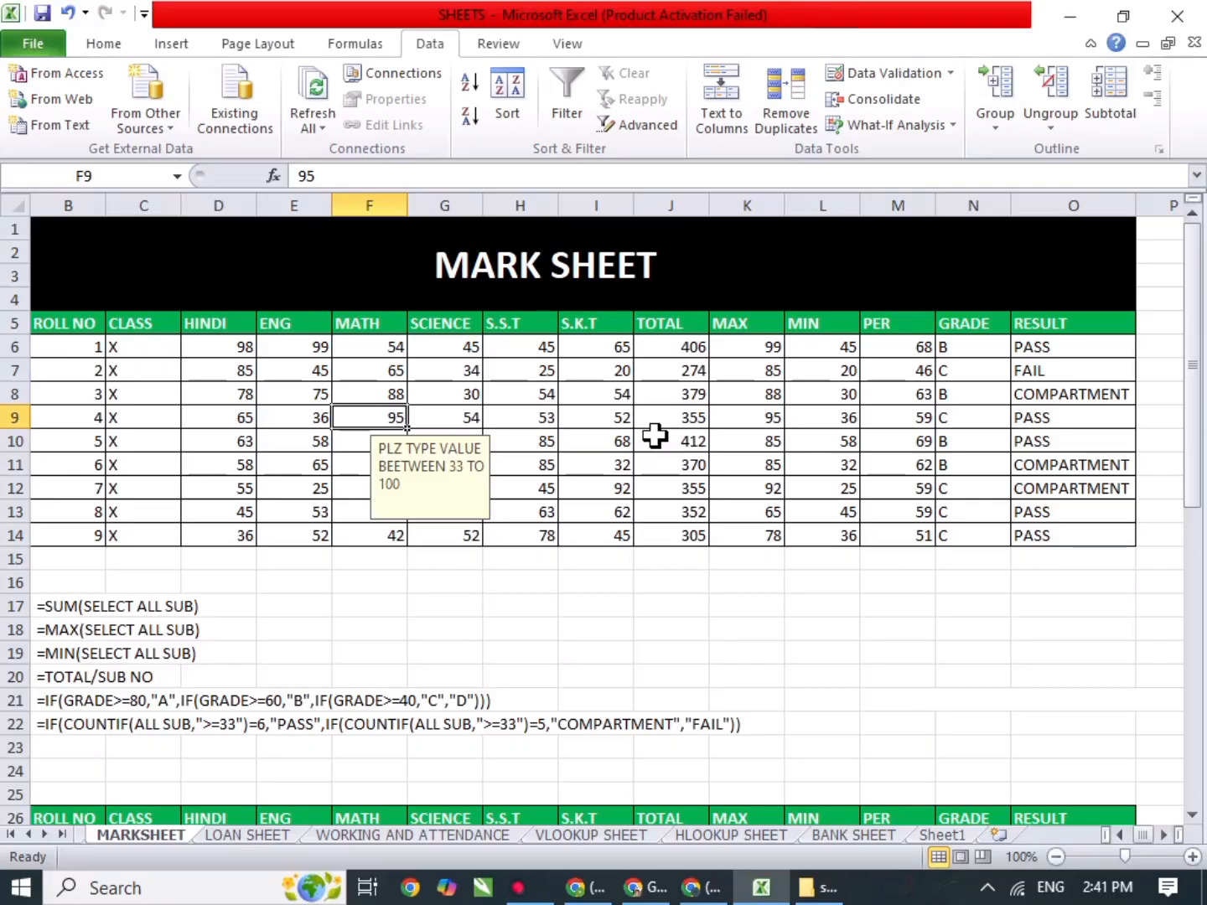
Check the input prompt on cells H7, I7 and I10, and review the validation settings of I10.
click(499, 373)
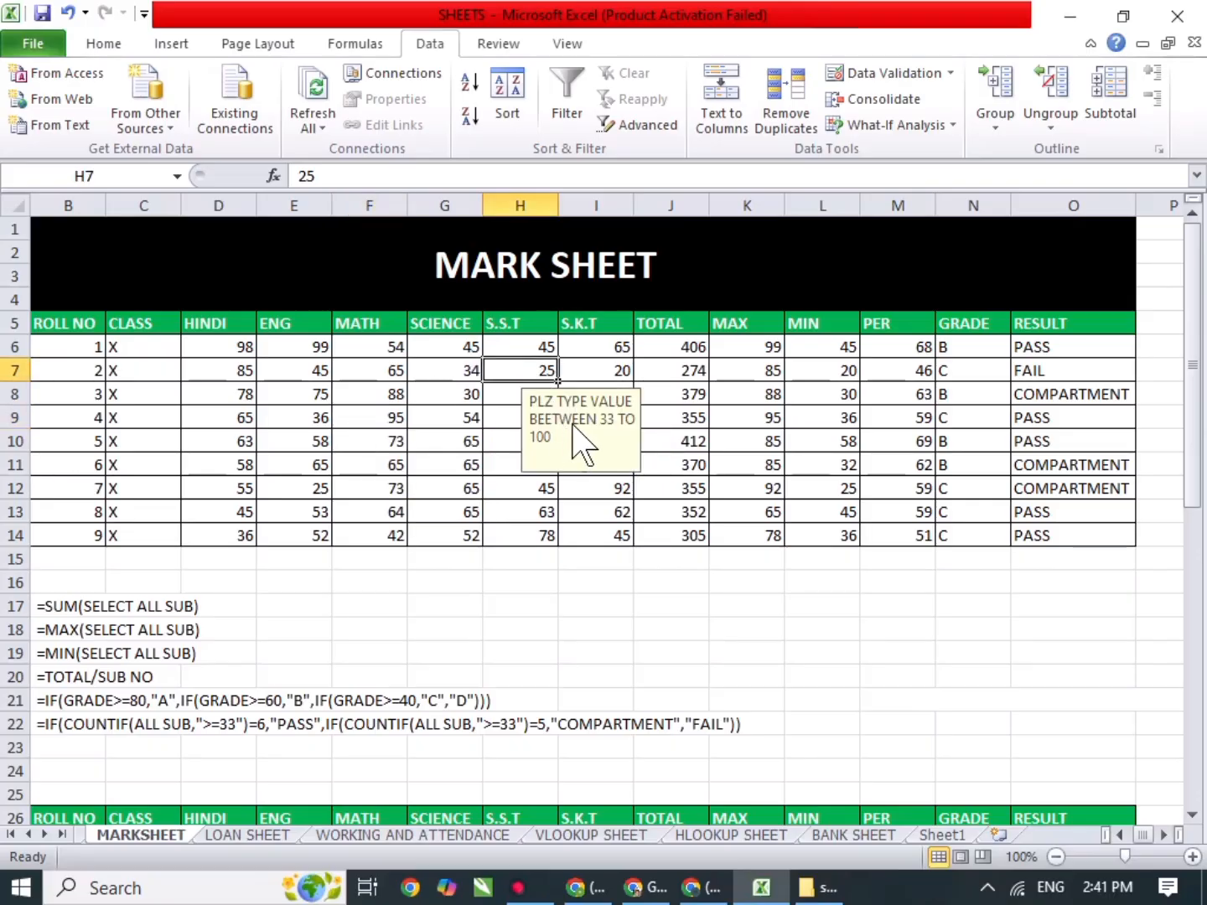
click(598, 369)
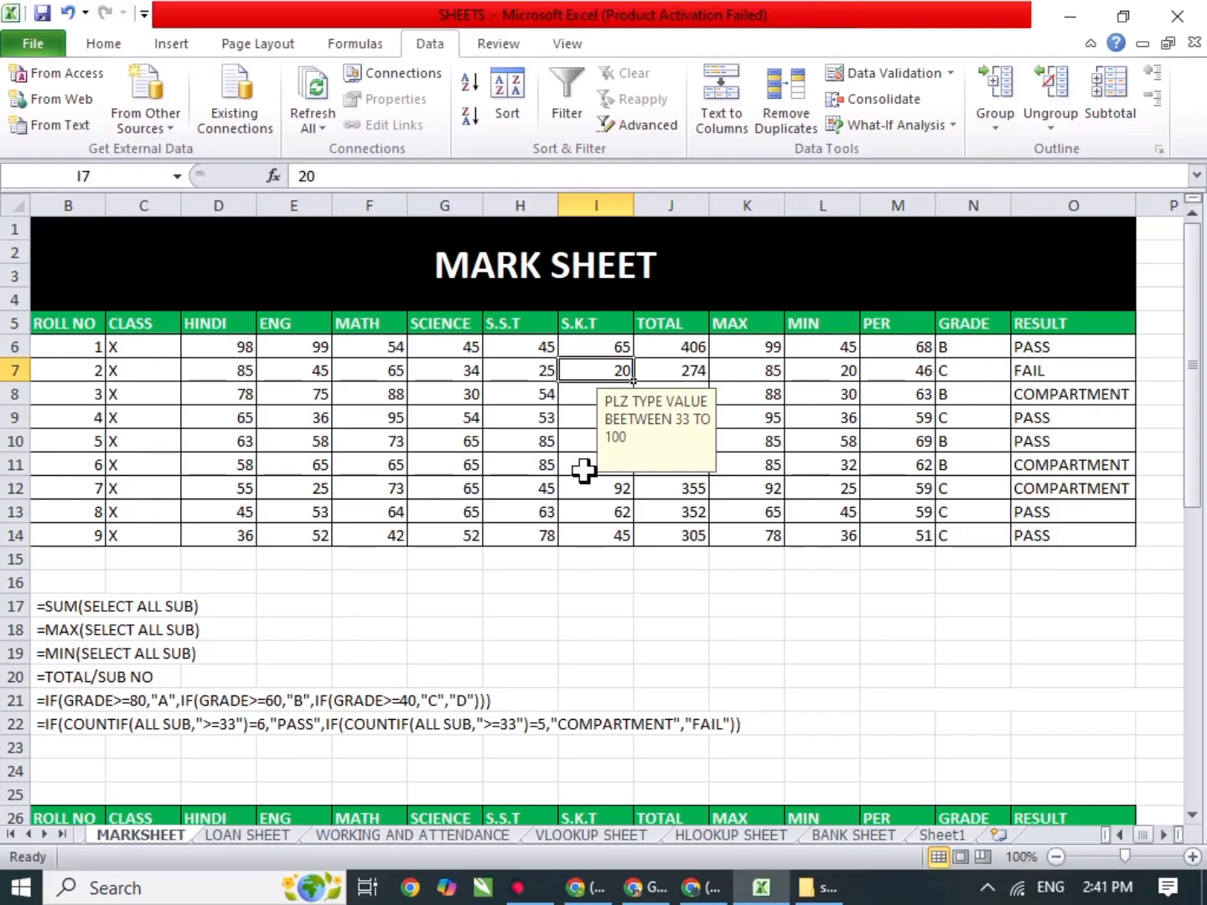
click(582, 441)
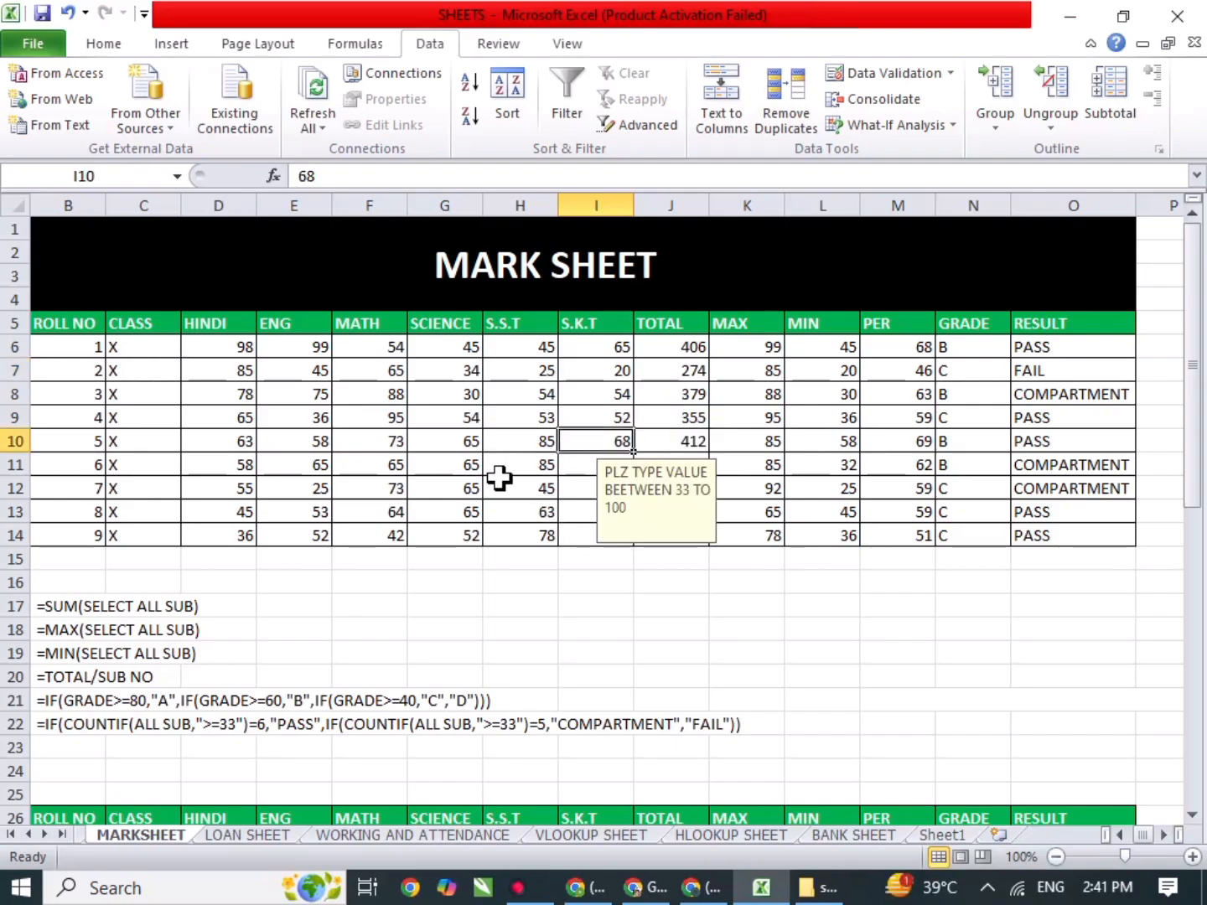
click(863, 74)
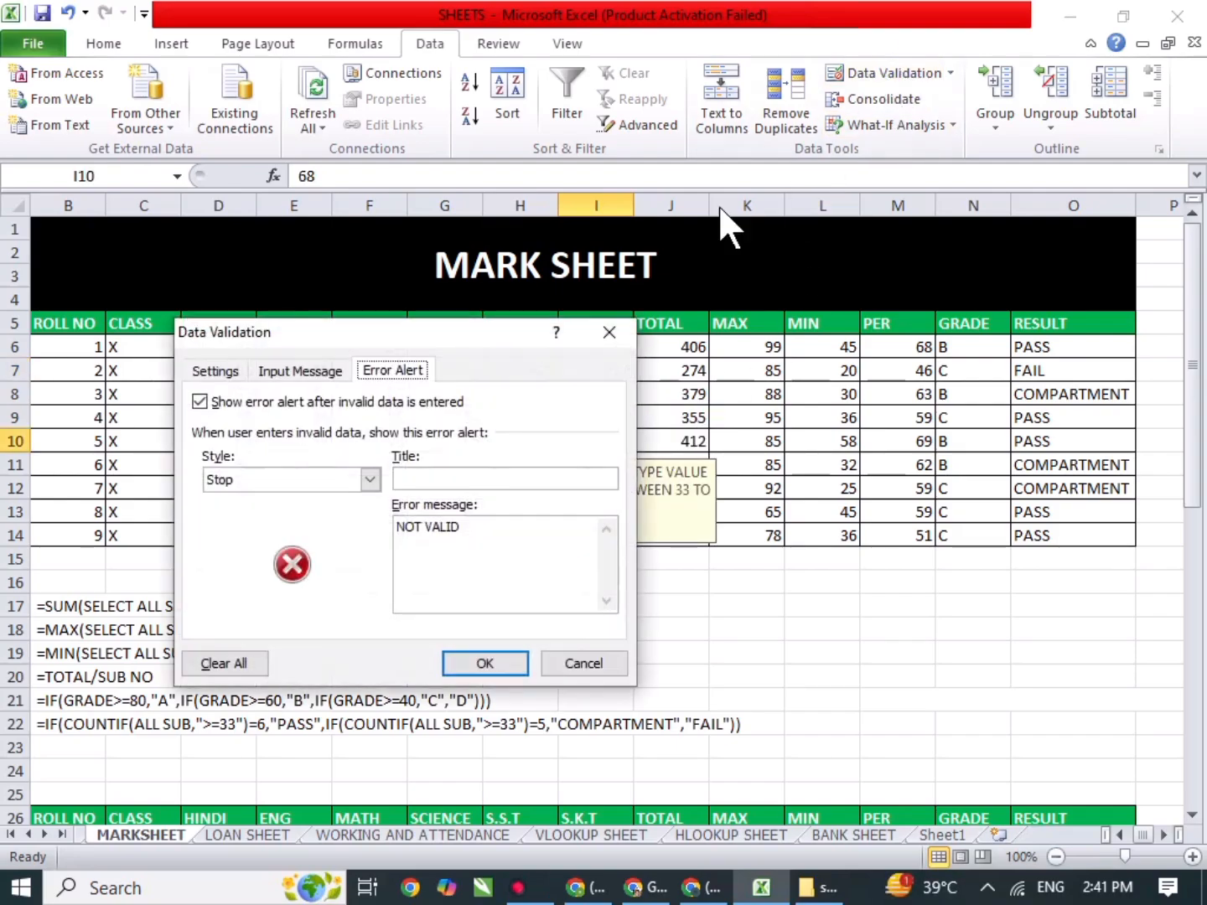
click(609, 333)
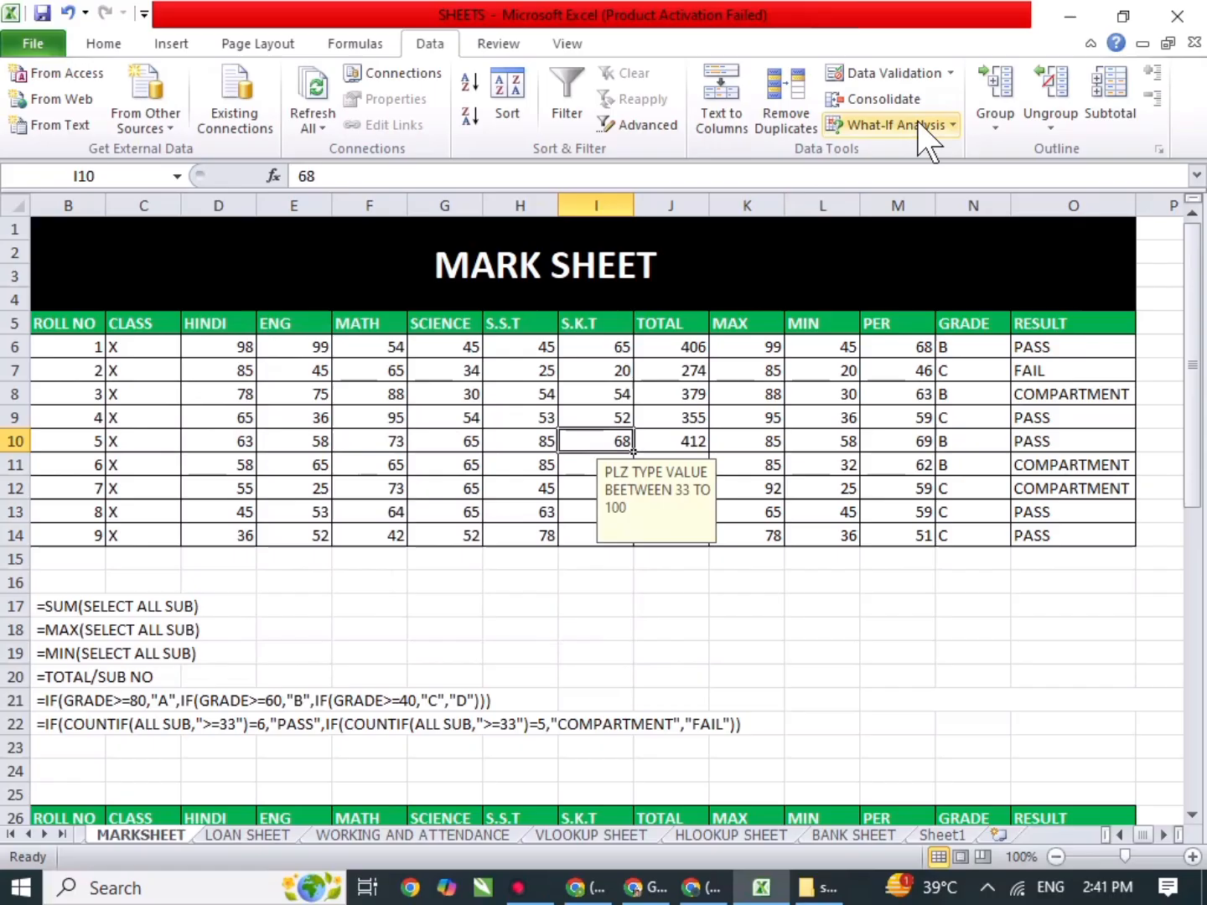
Circle the invalid data on the mark sheet and clear the validation circles again.
click(949, 79)
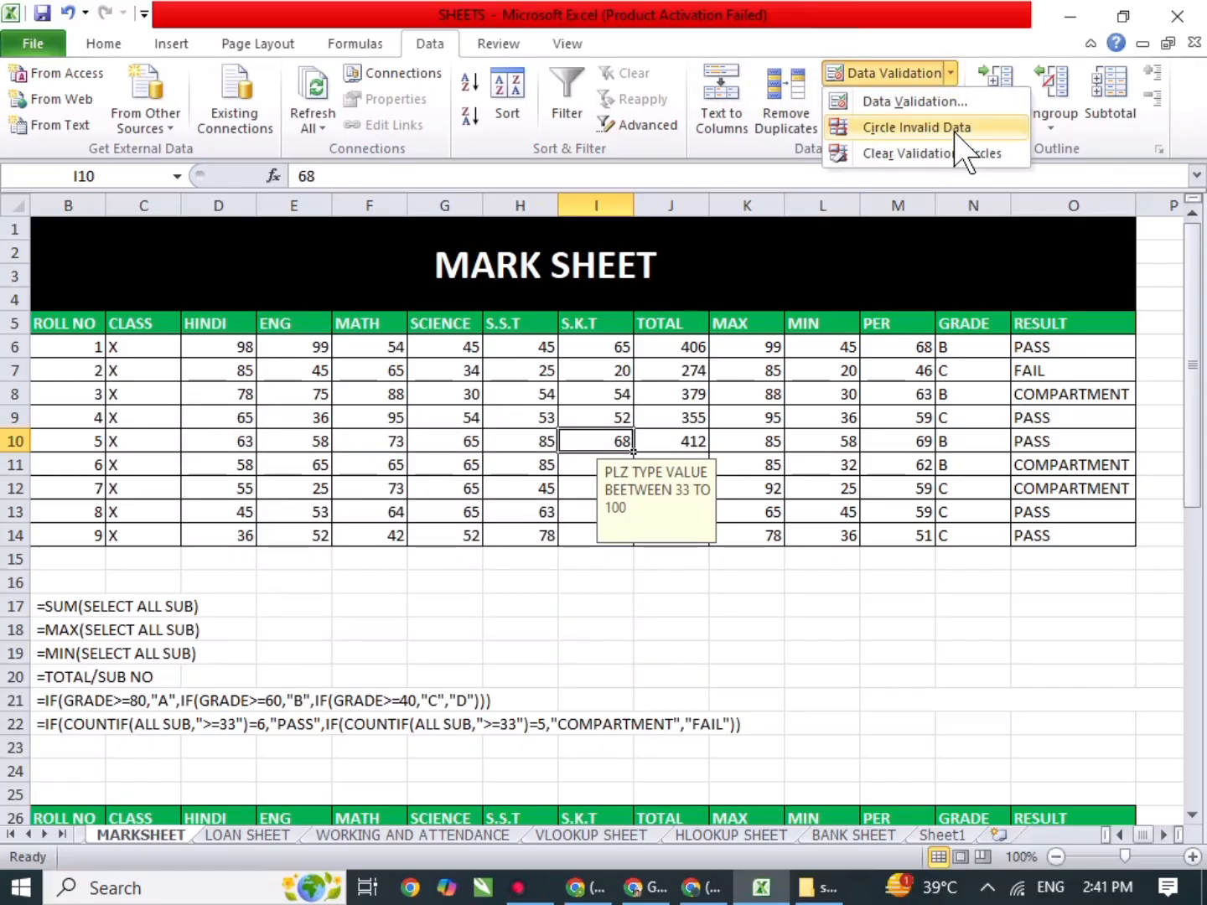
click(955, 130)
click(742, 434)
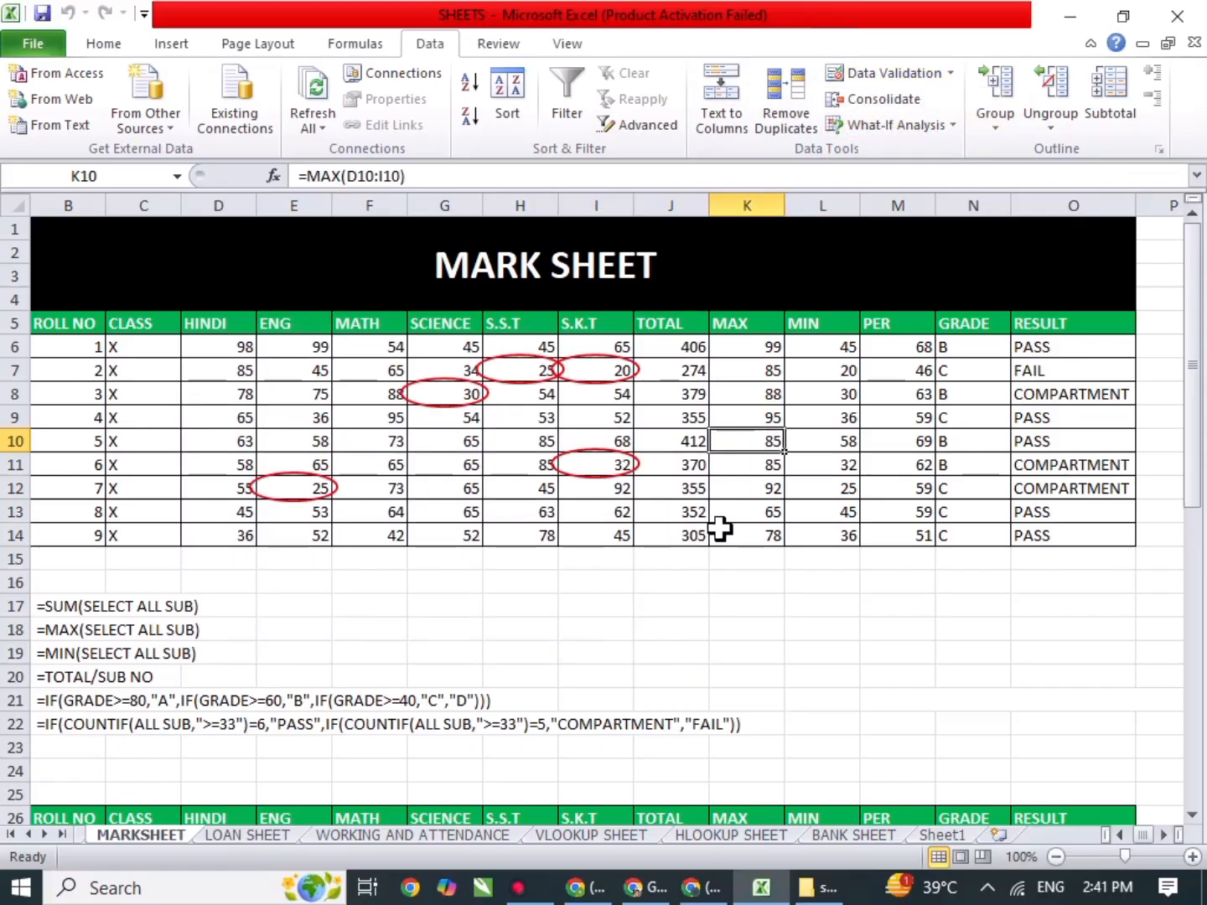
click(662, 537)
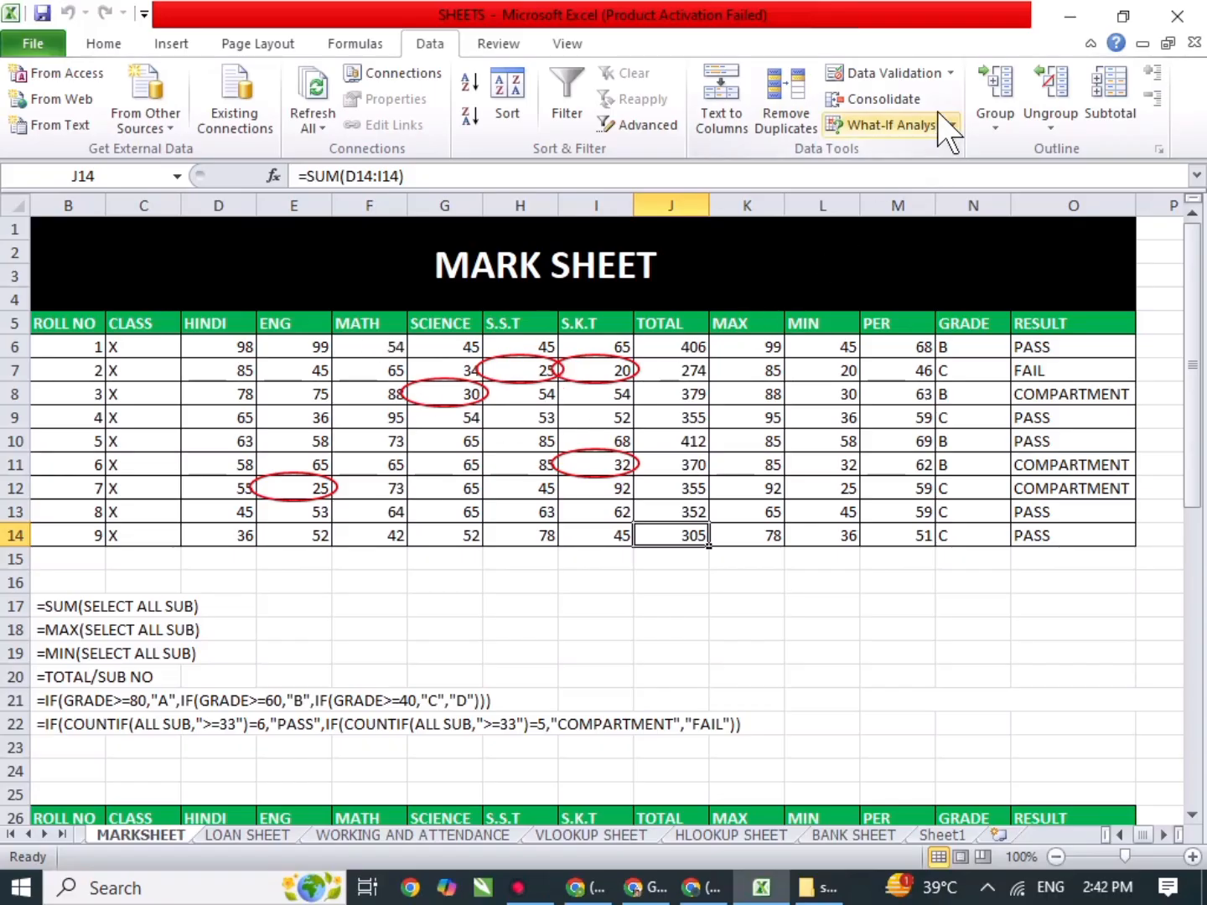
click(952, 74)
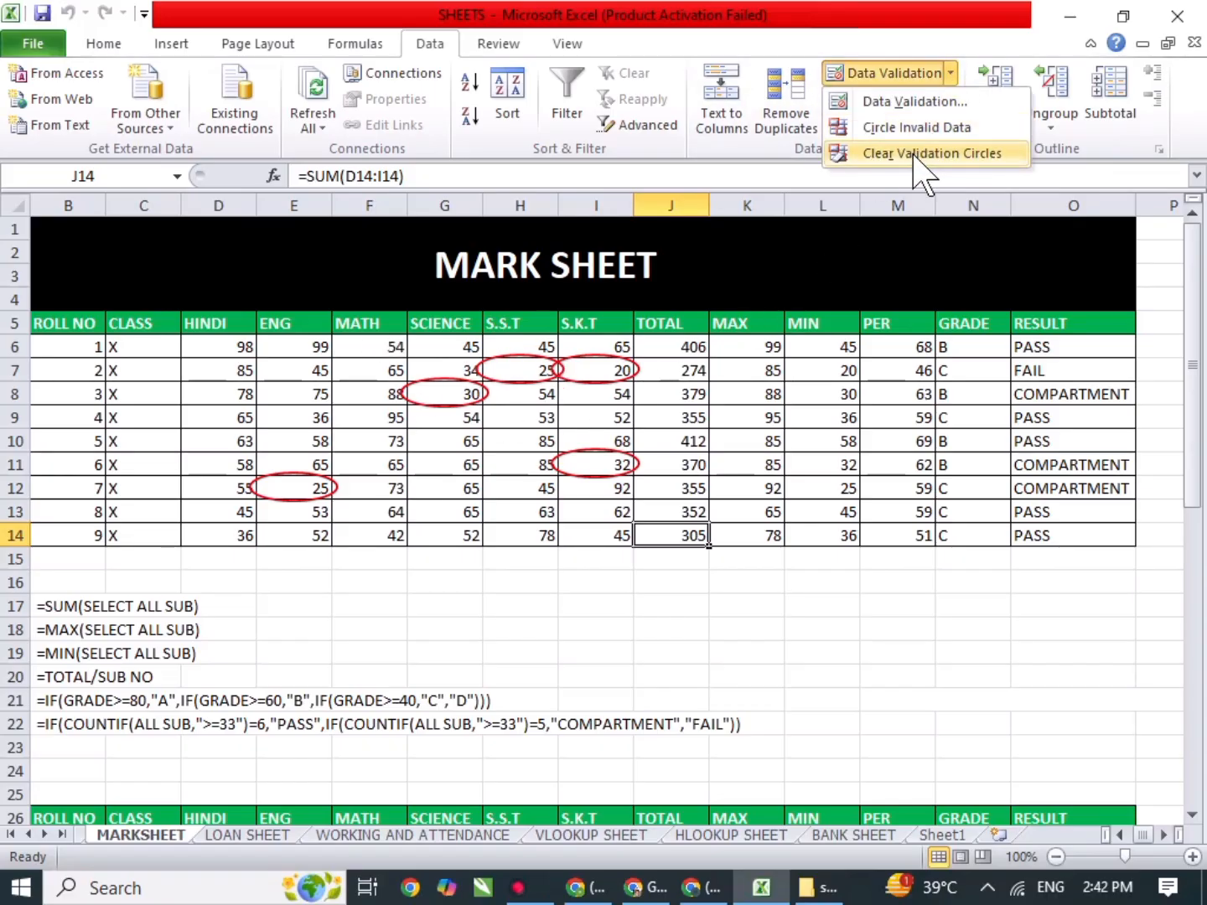
click(922, 153)
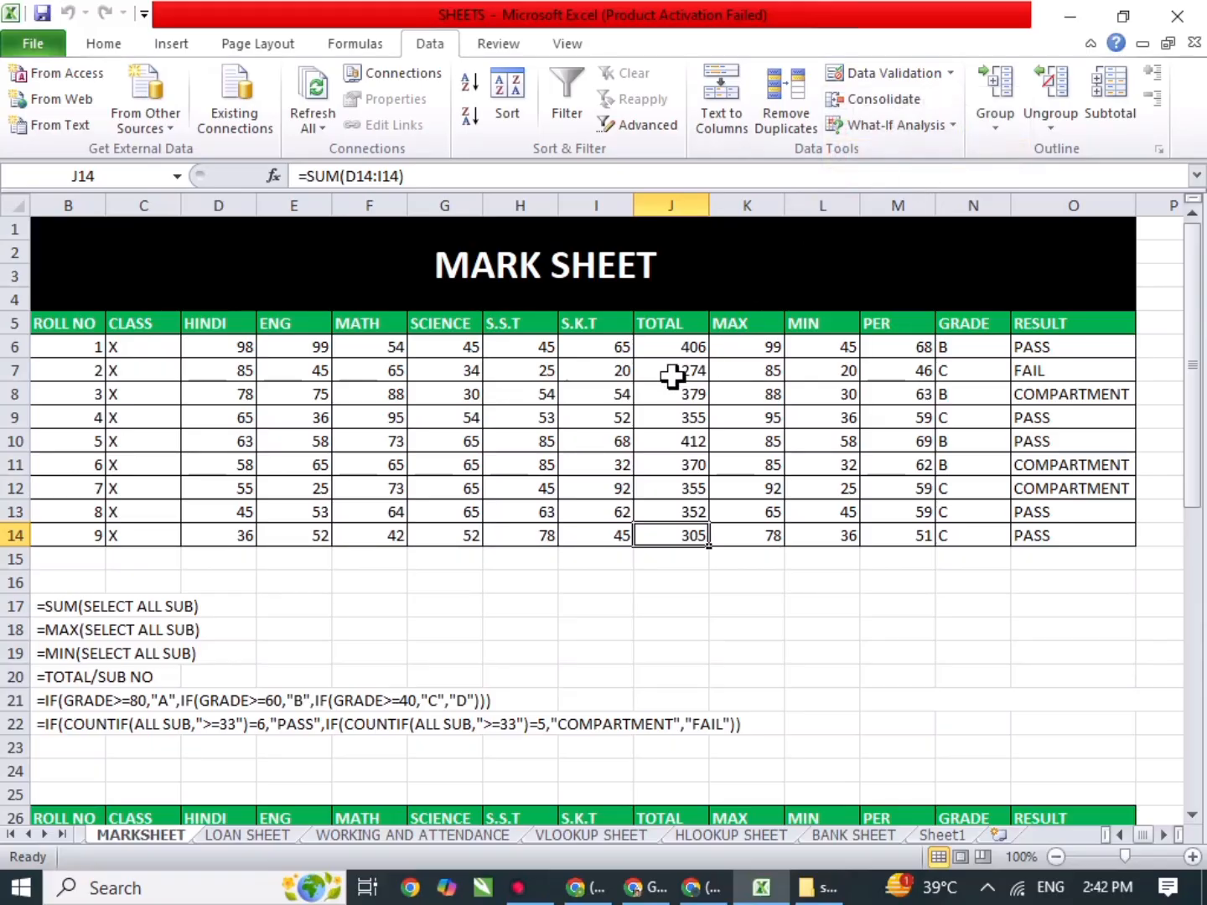
Clear all data validation settings from the subject marks in D6:I14.
click(616, 350)
drag(616, 350, 248, 531)
click(854, 77)
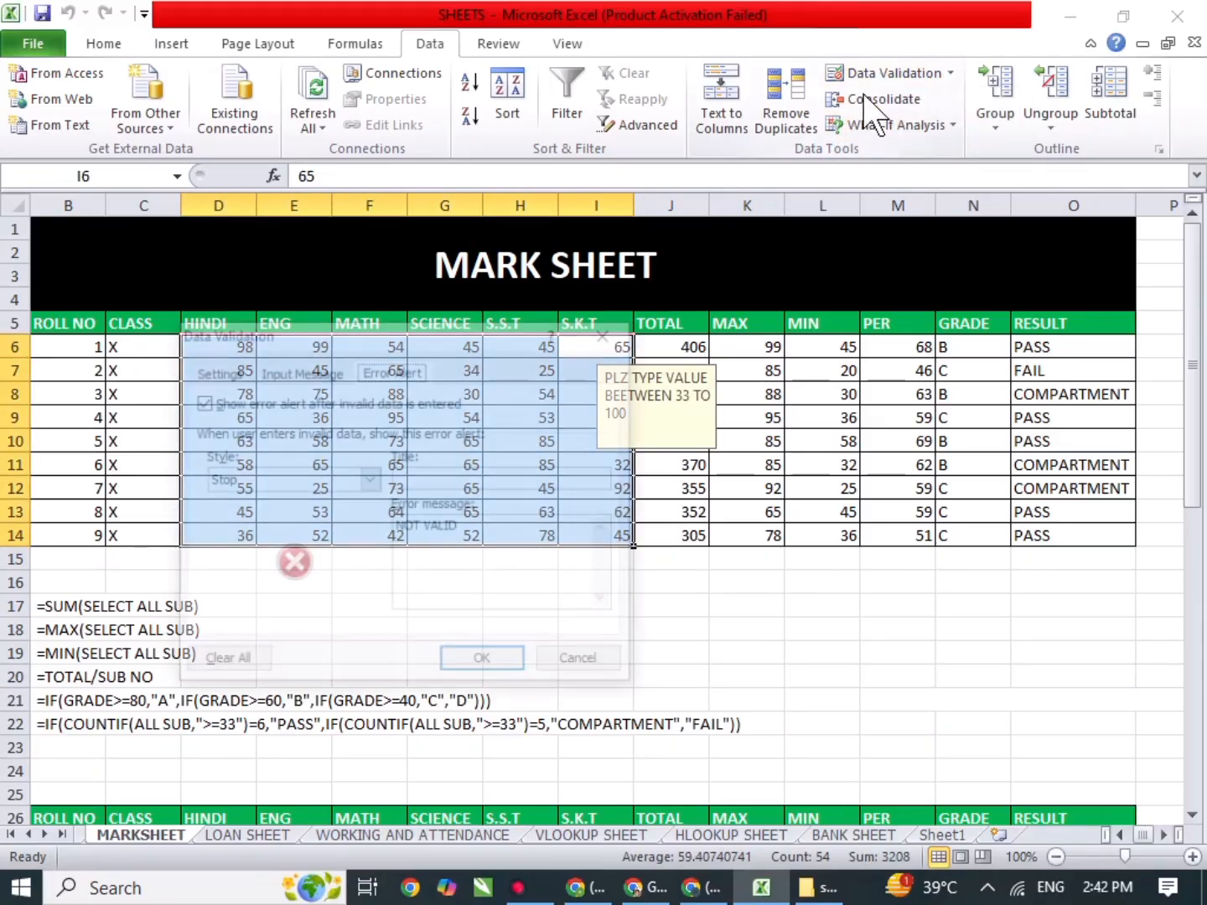
click(226, 665)
click(475, 663)
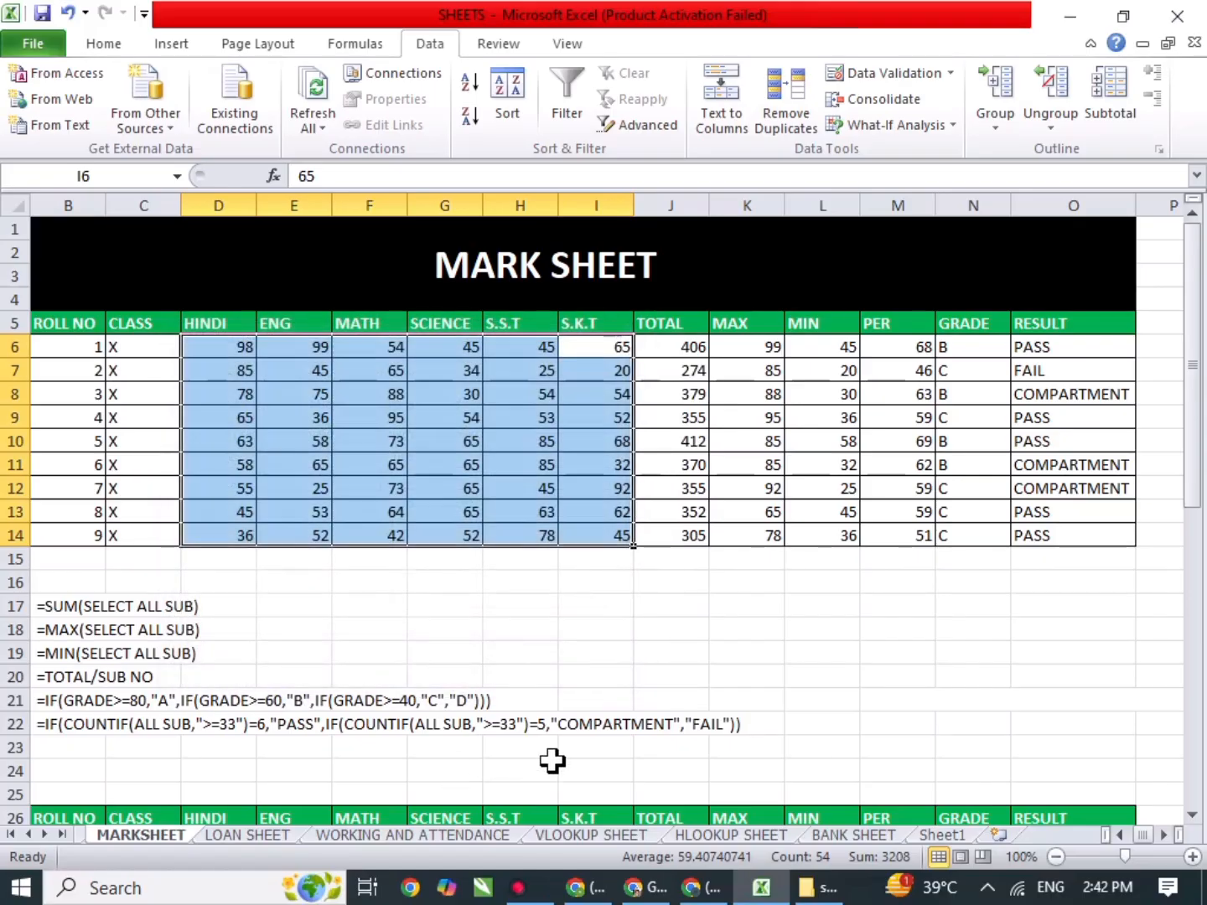
Examine the error alert styles and the Decimal and List validation criteria for the subject marks, leaving without applying anything.
click(884, 74)
click(308, 485)
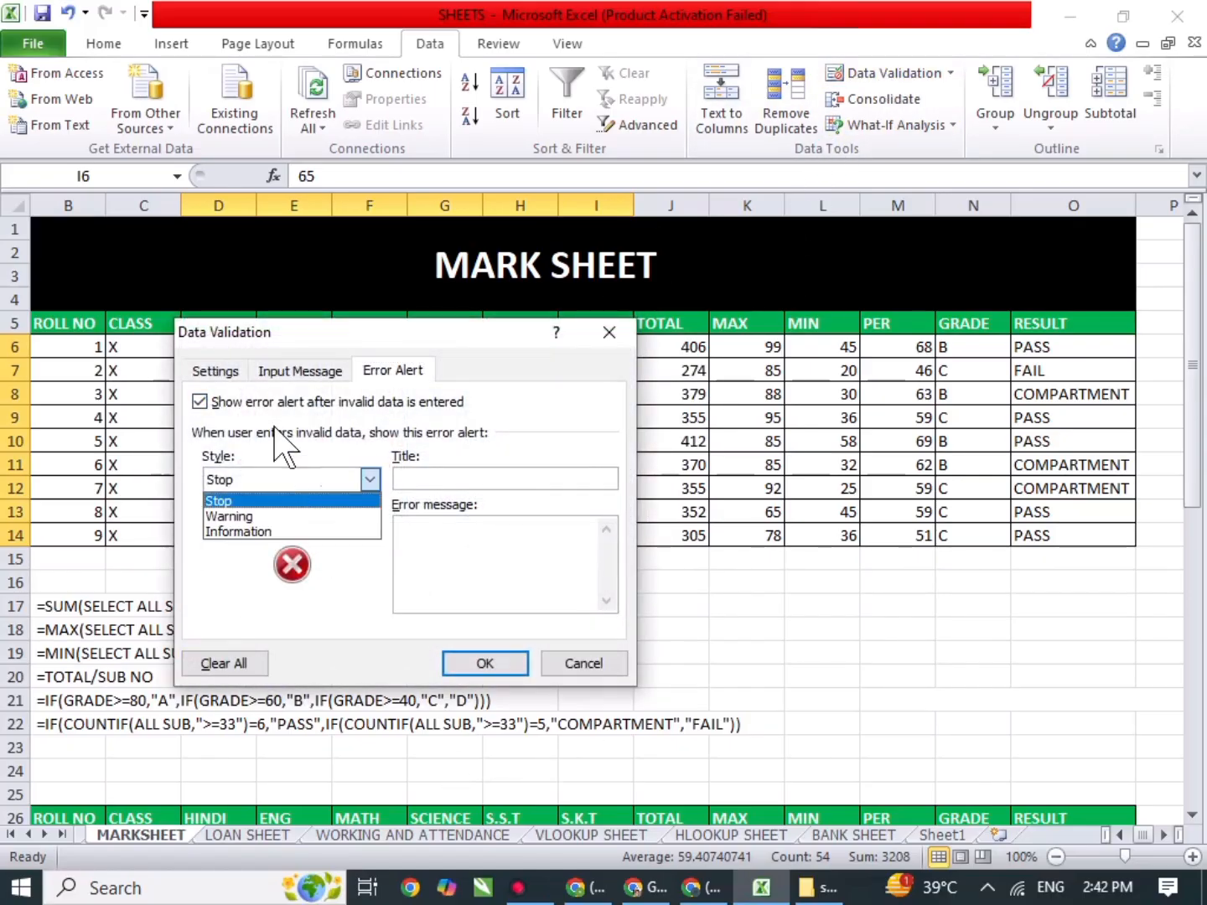
click(229, 370)
click(269, 448)
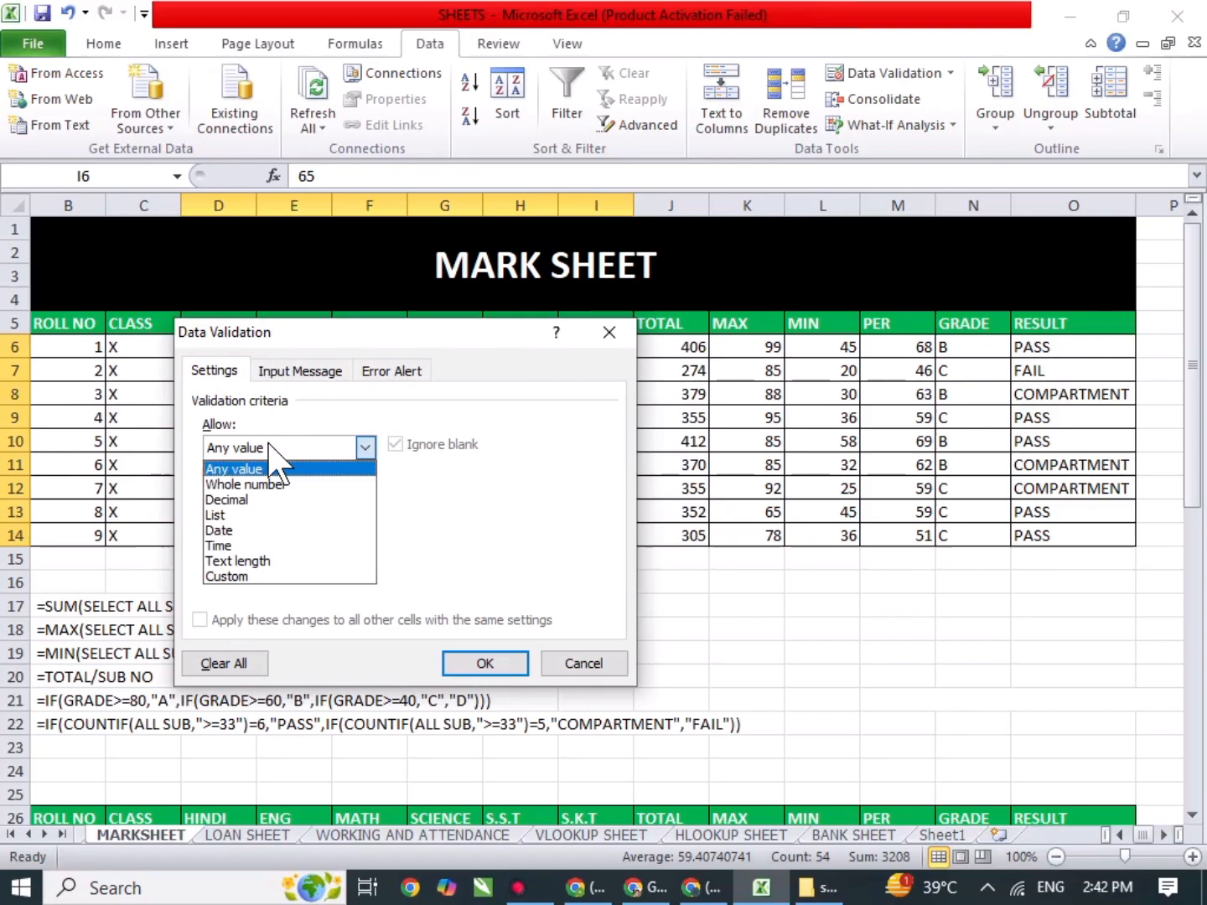
click(291, 500)
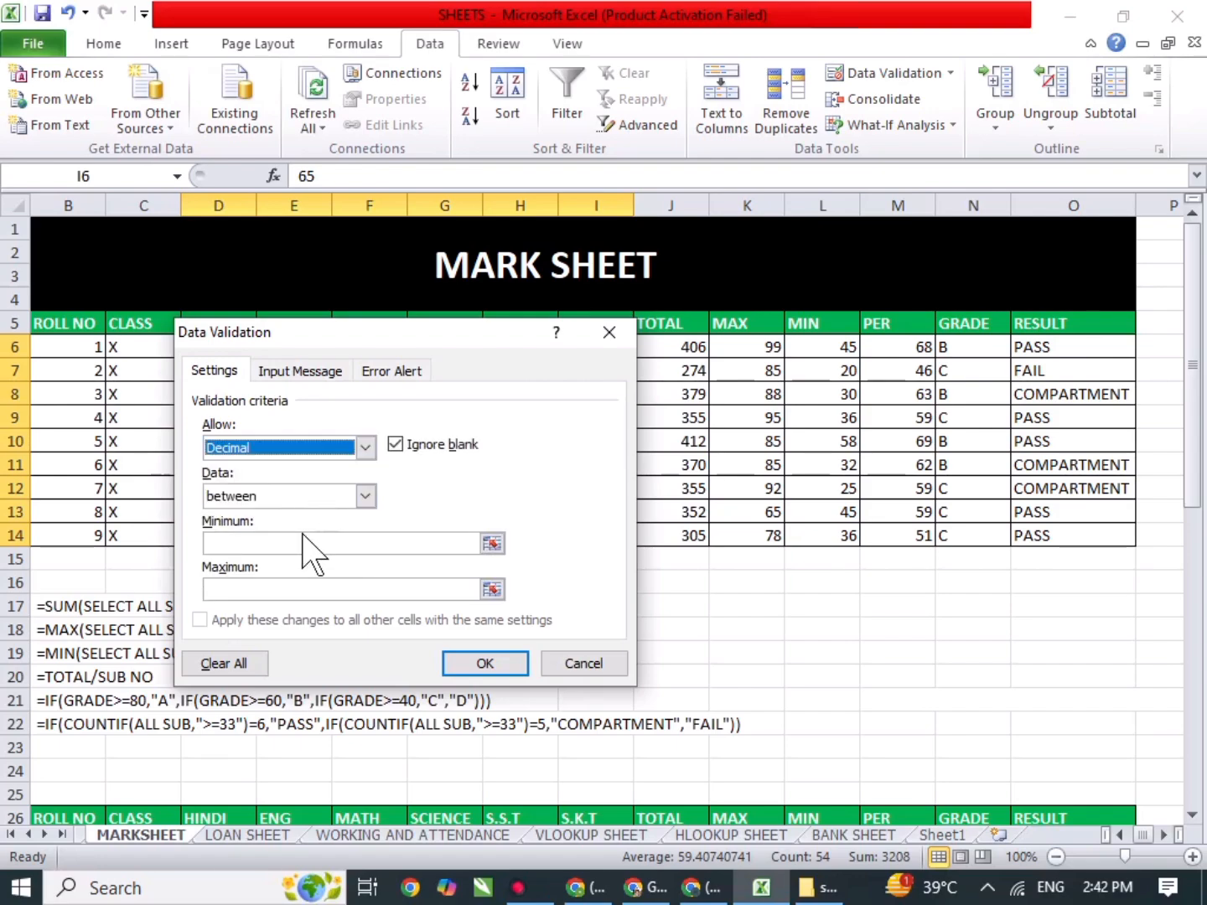
click(281, 544)
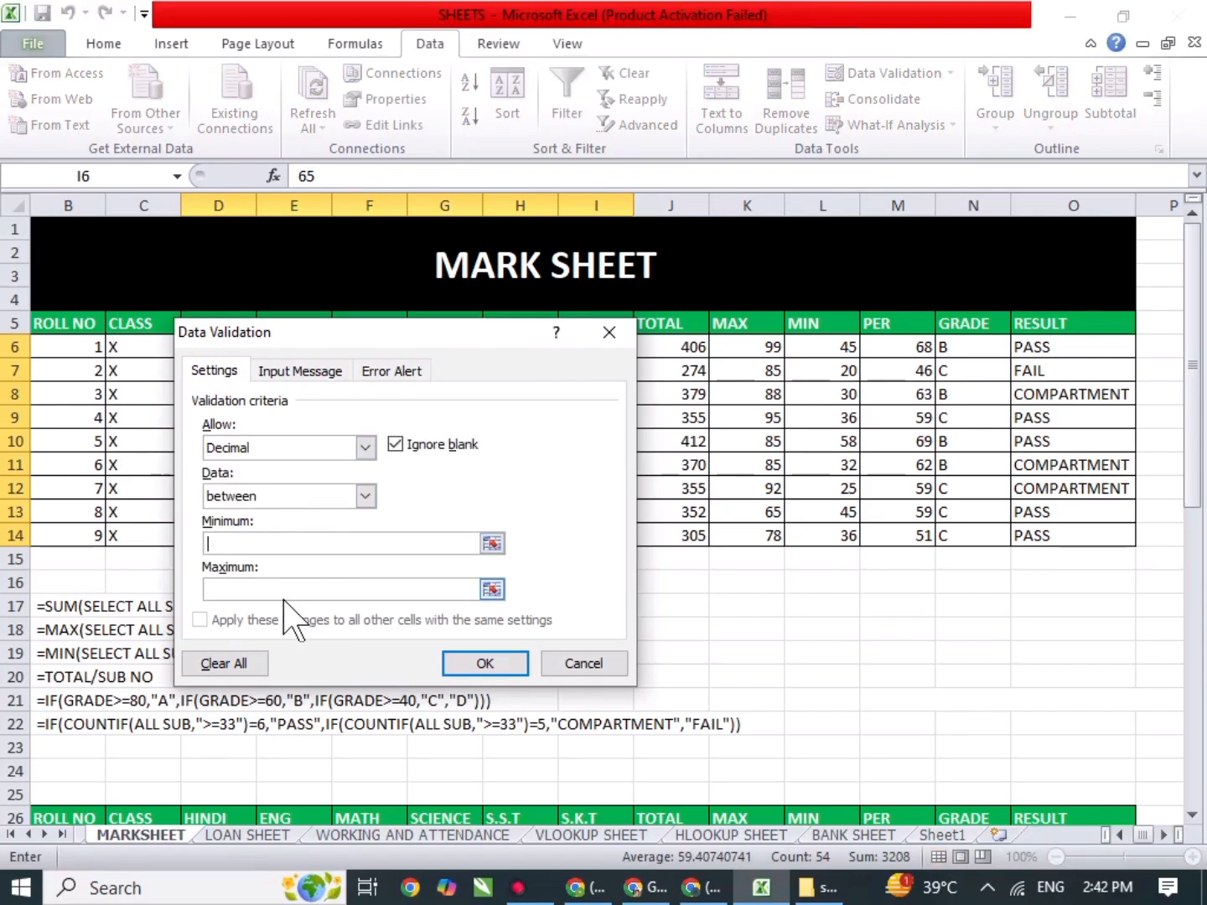
click(281, 450)
click(272, 511)
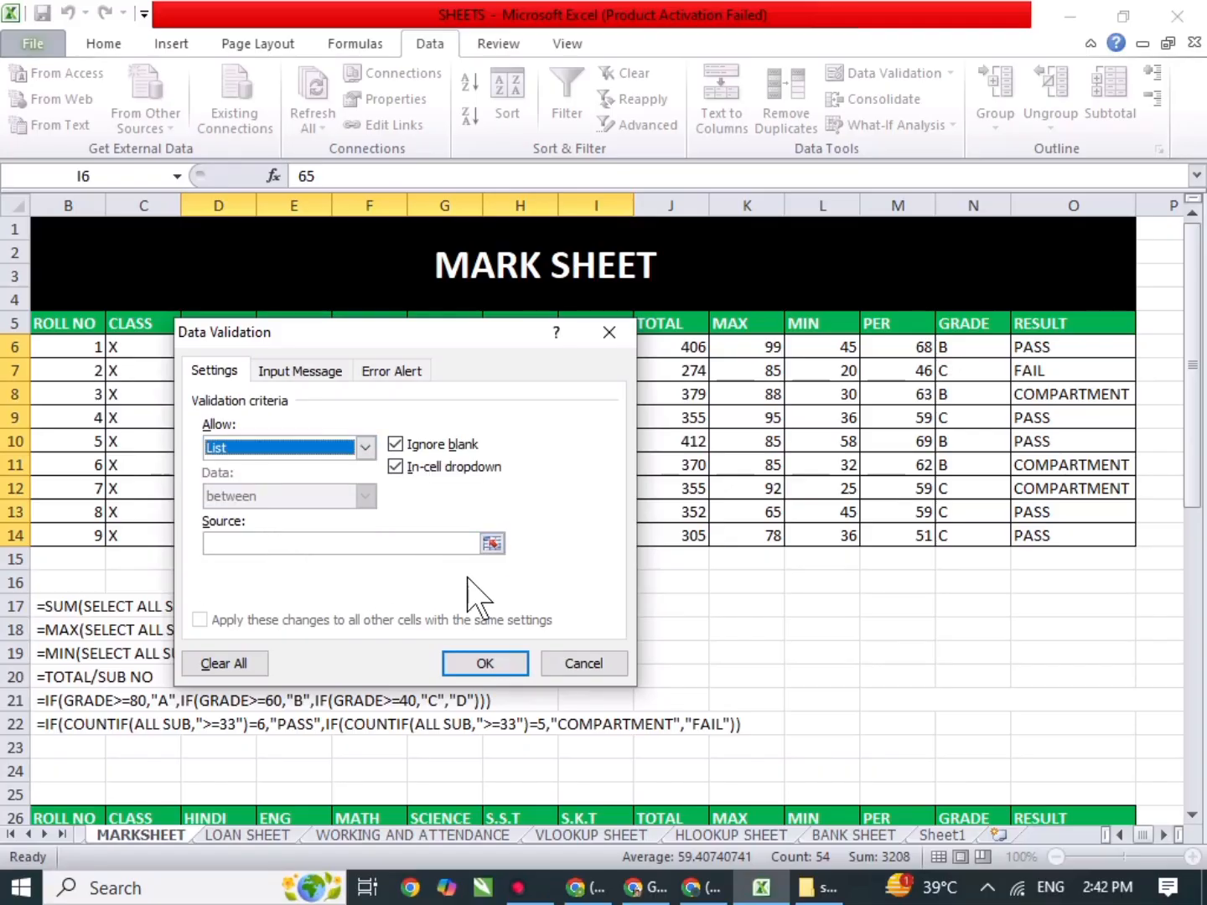
click(586, 668)
Clear all contents and formatting from the filtered tables and stray text below the formula notes, range A24:P53.
scroll(718, 627, down, 9)
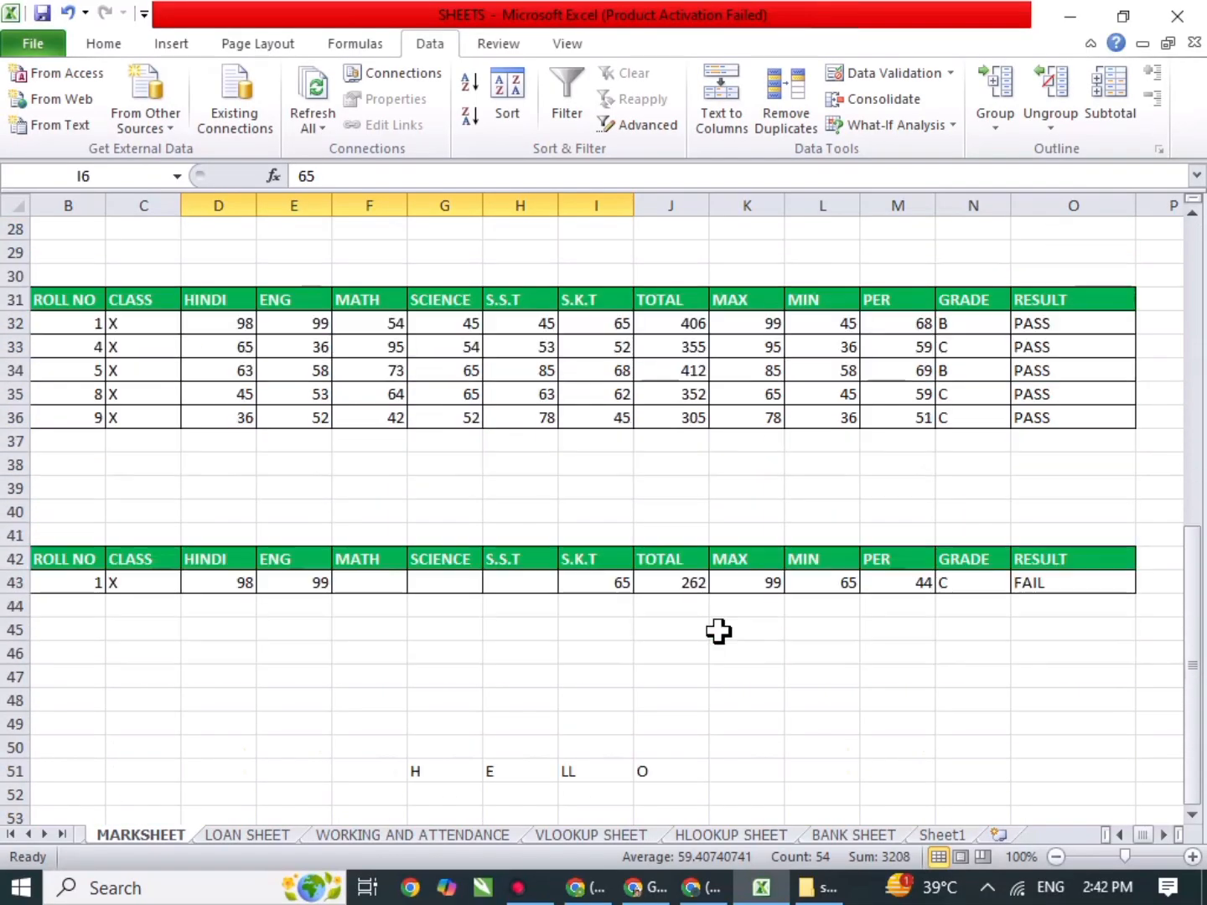
drag(1133, 794, 52, 344)
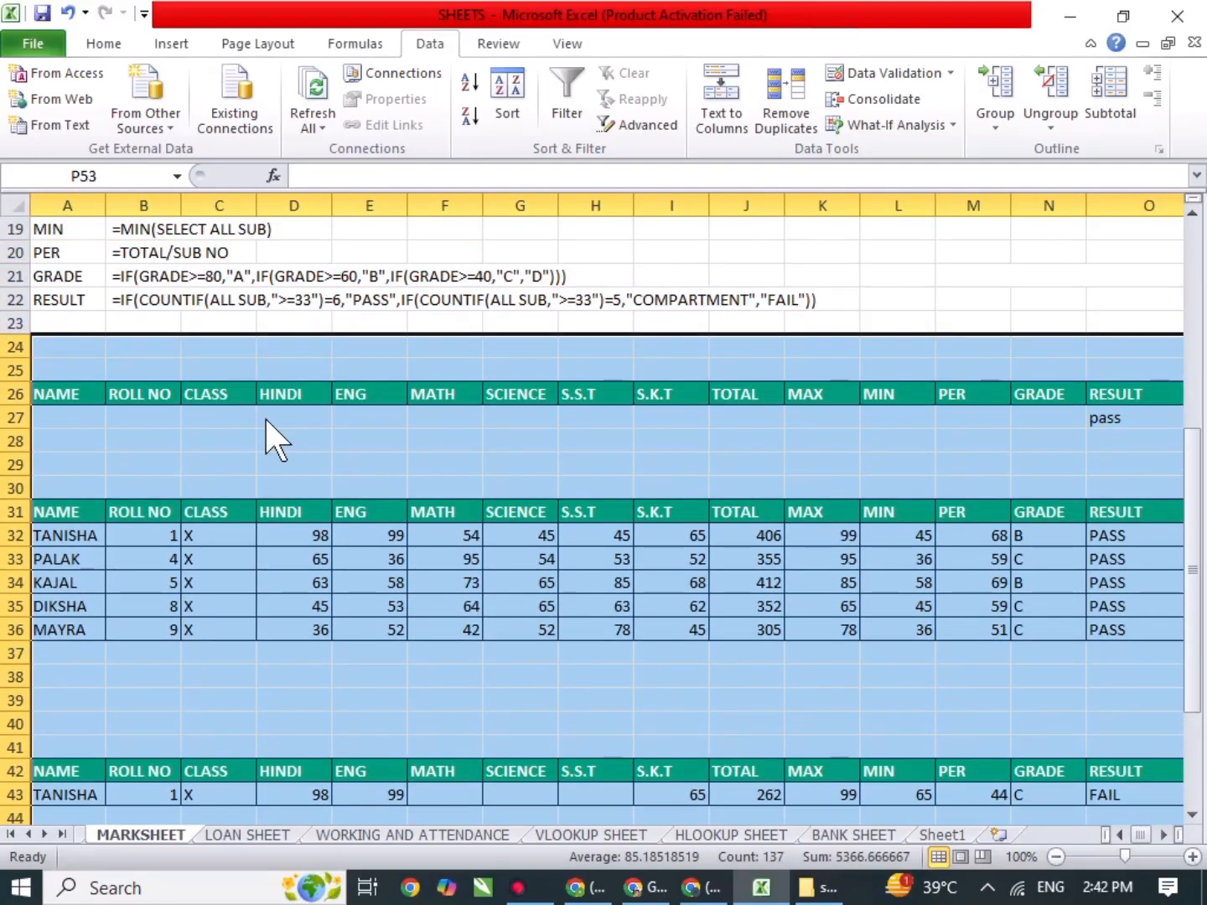
key(alt+h)
key(e)
key(a)
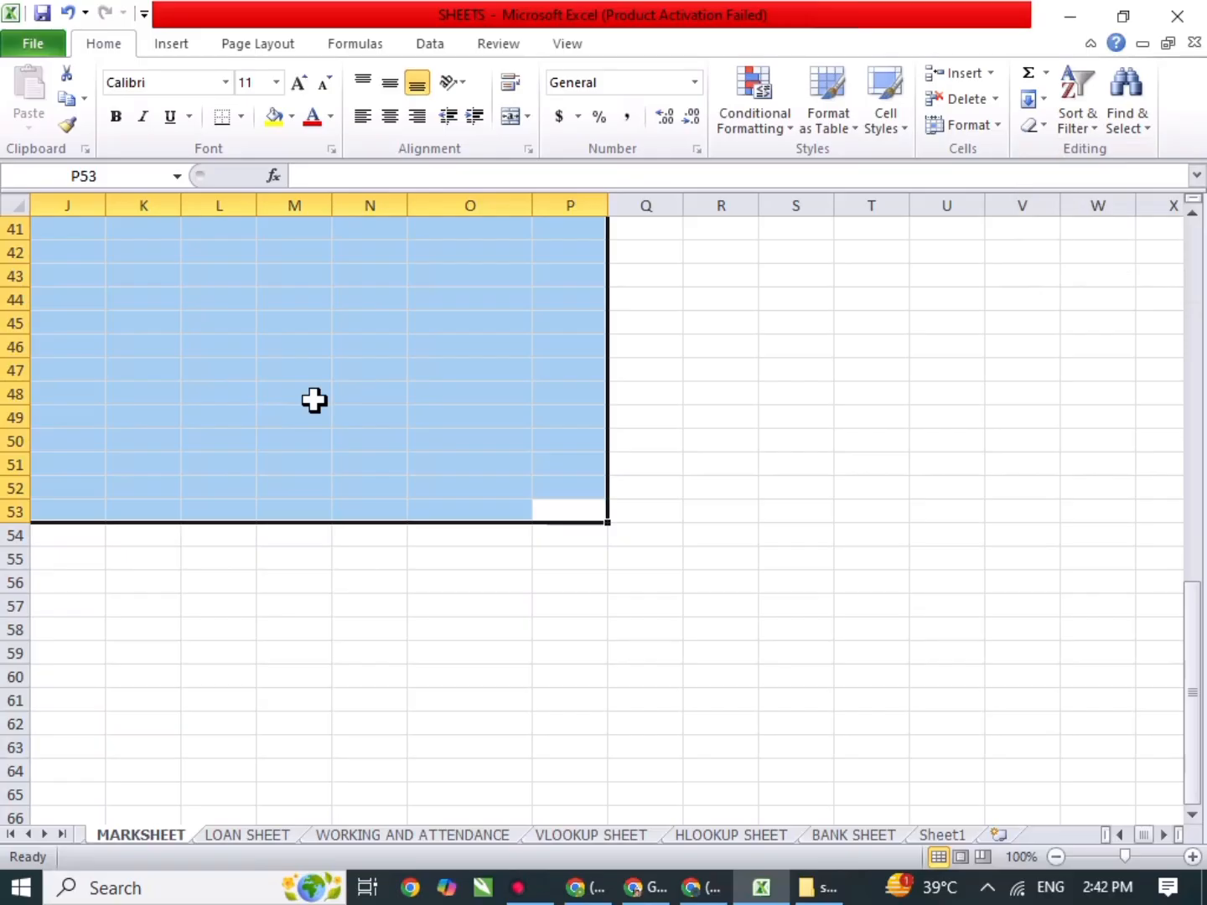
scroll(557, 280, up, 11)
drag(603, 554, 42, 622)
click(456, 464)
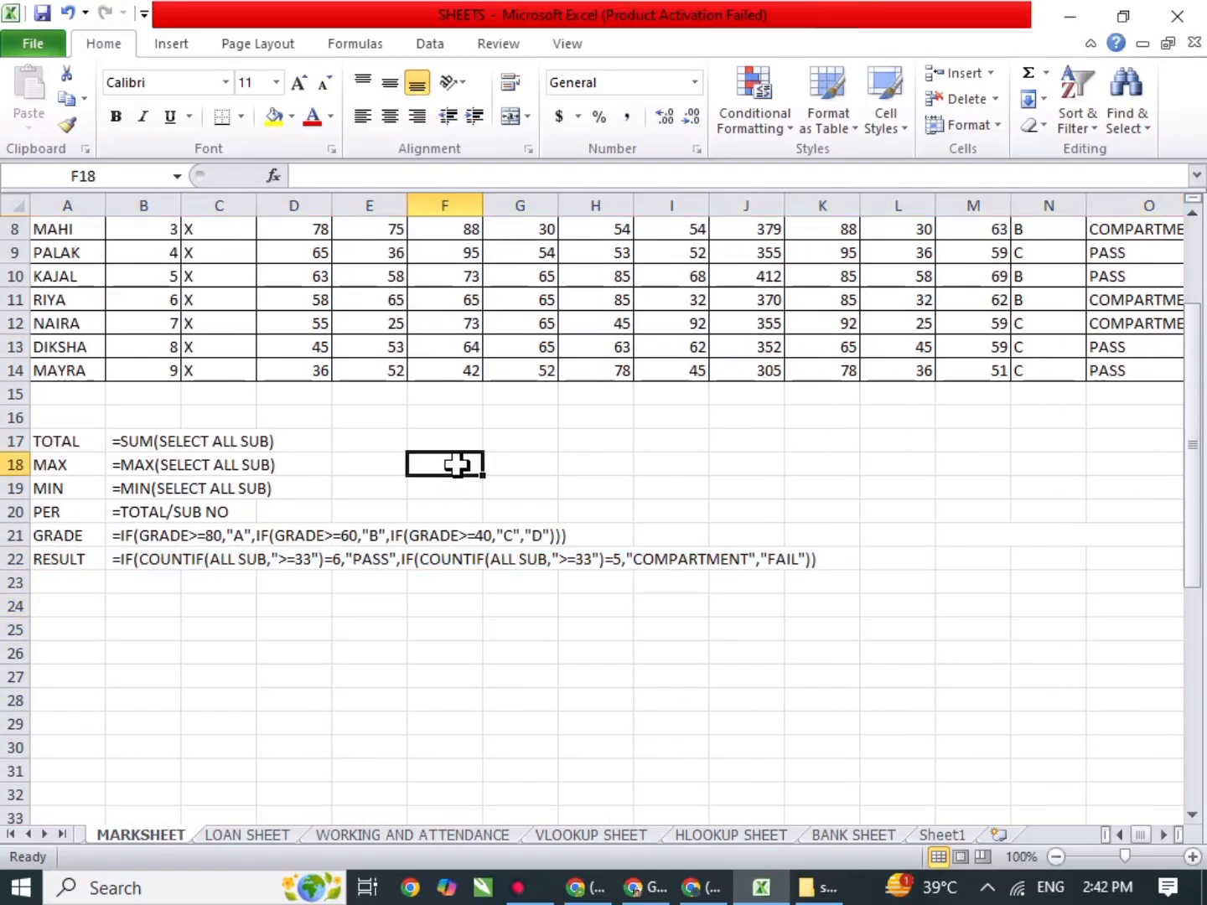
scroll(456, 465, up, 3)
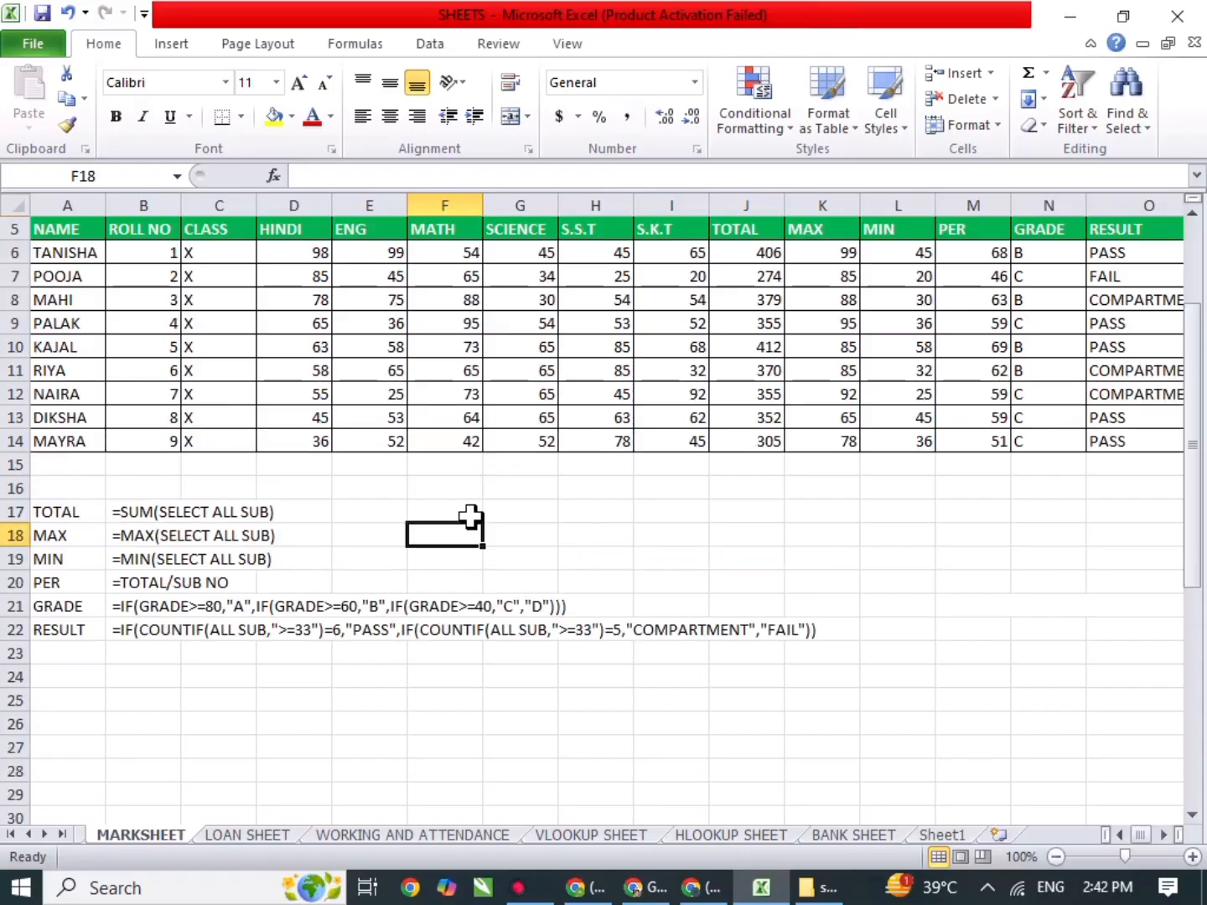
click(763, 628)
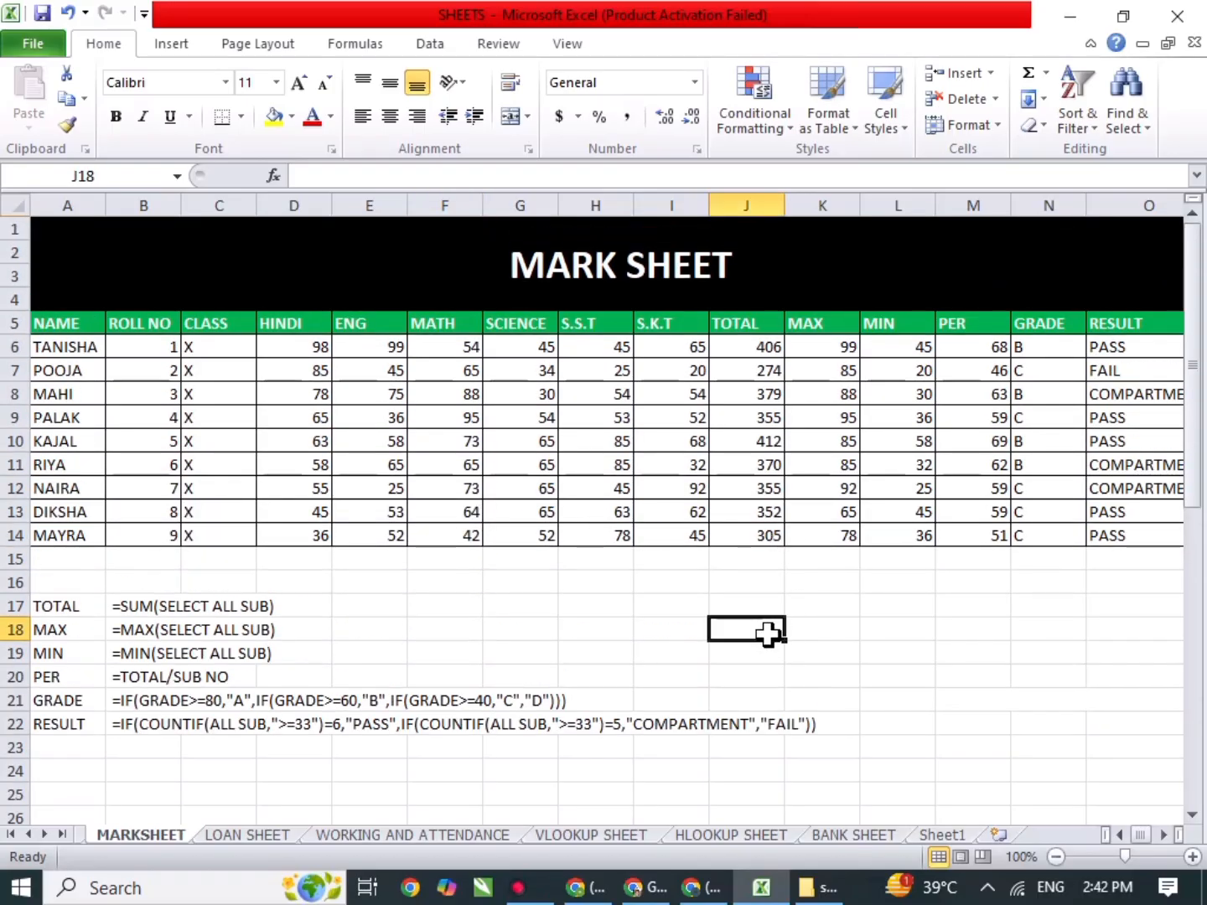
scroll(759, 627, down, 3)
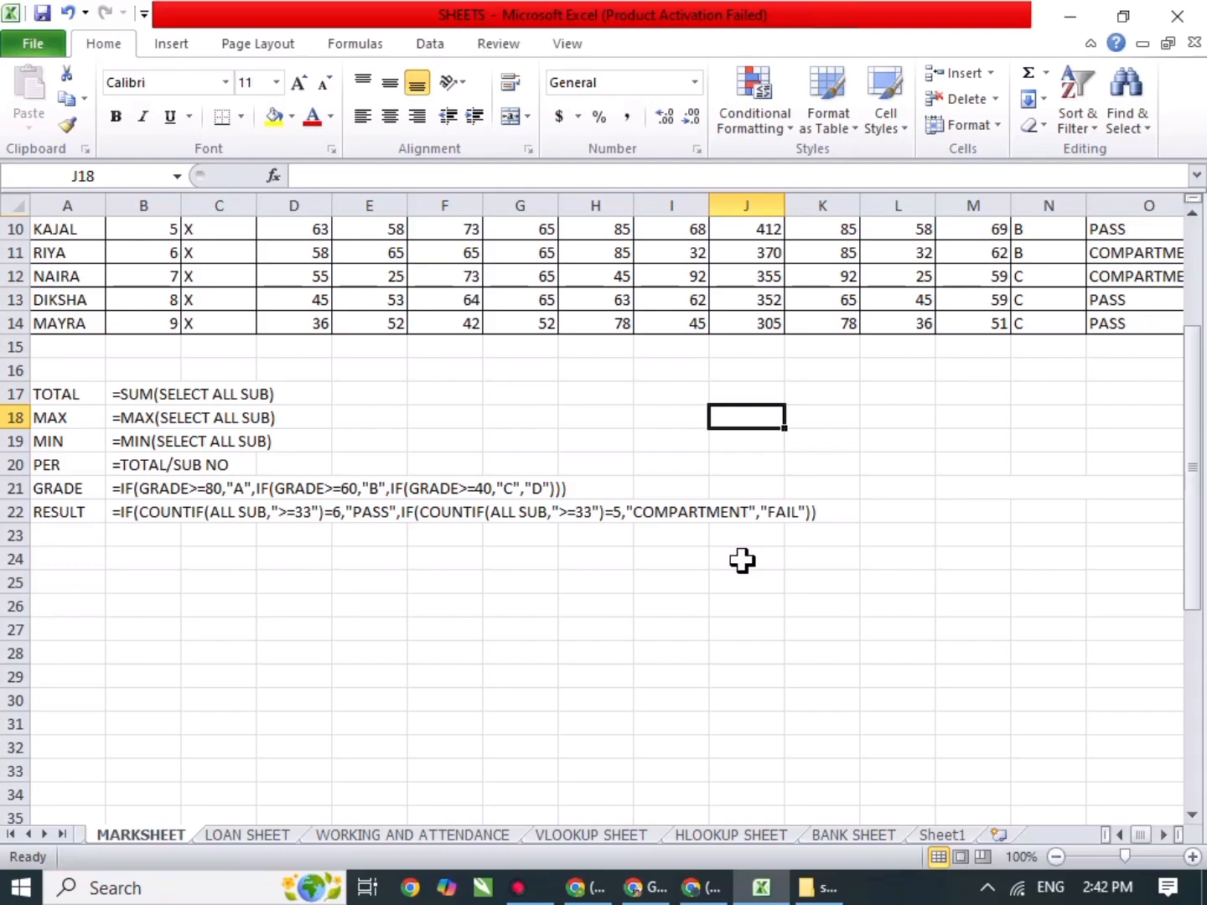
scroll(741, 560, up, 3)
Apply list data validation to cell C27 with the student names in =$A$6:$A$14 as the source.
click(432, 48)
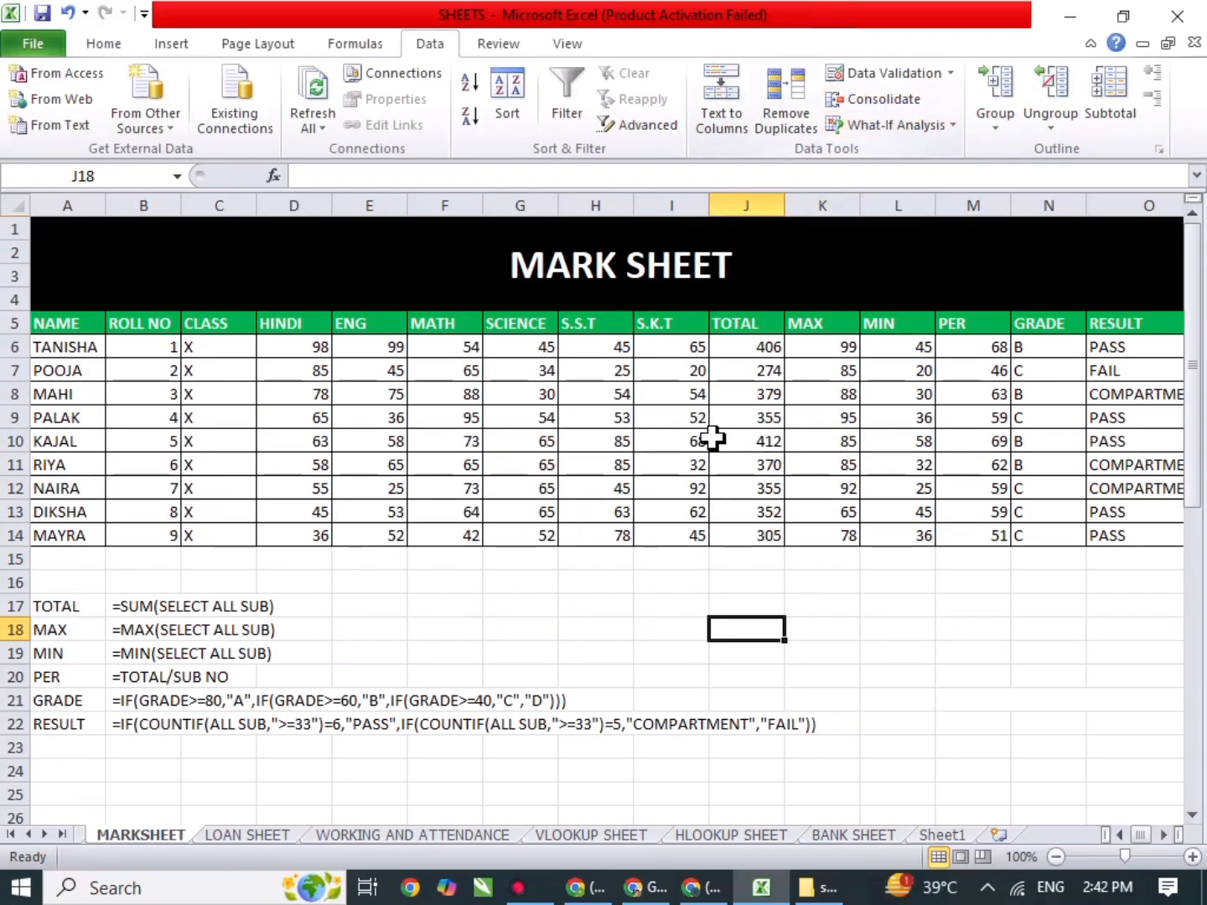
scroll(774, 636, down, 1)
click(191, 766)
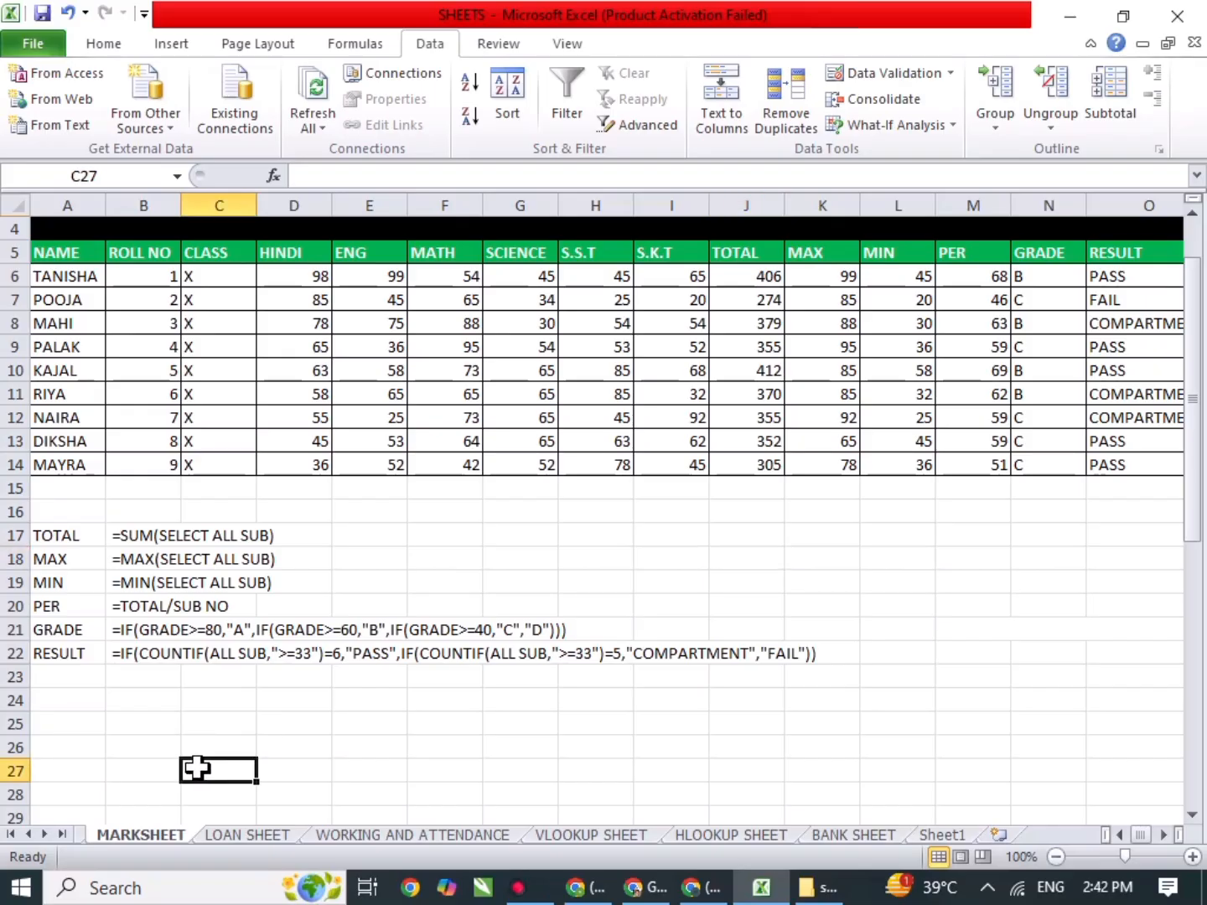
click(918, 74)
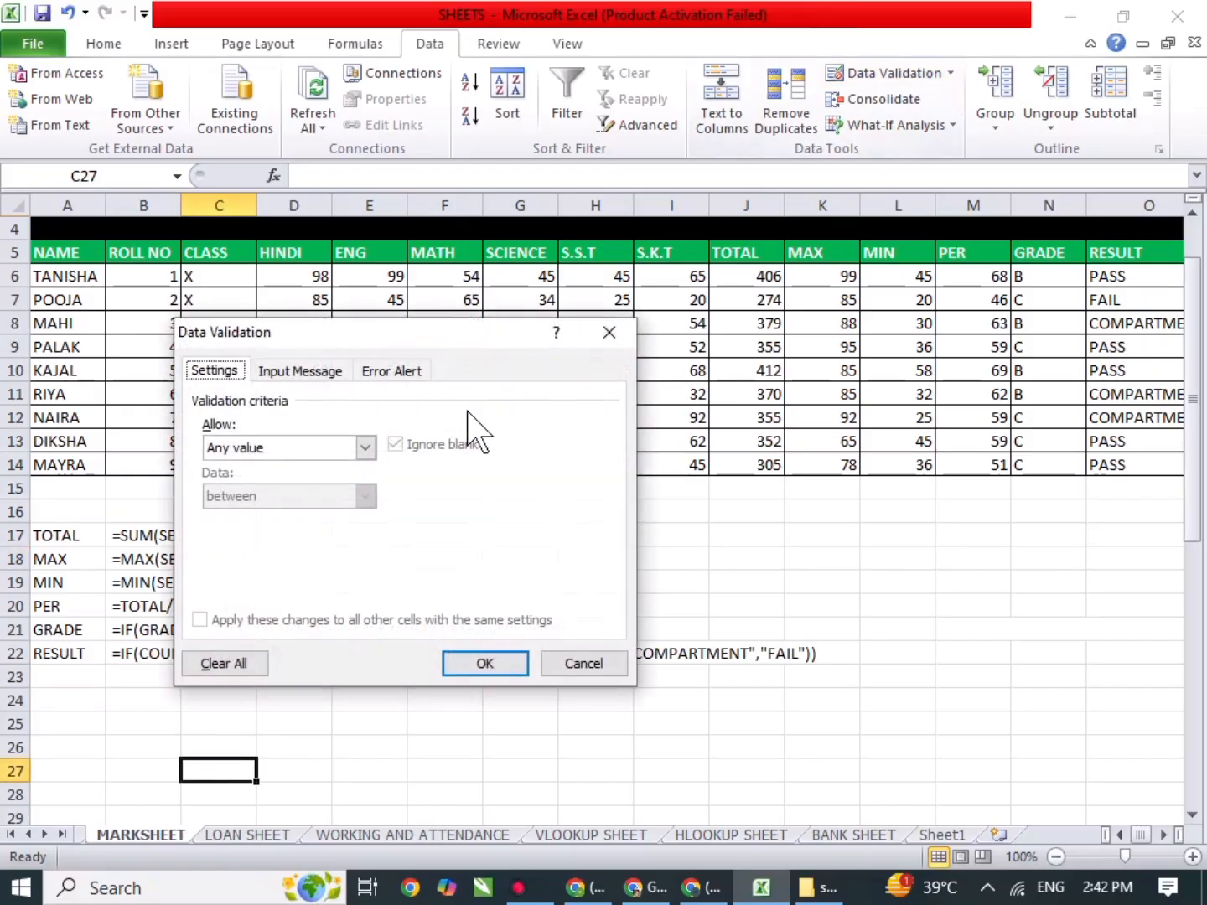
click(269, 450)
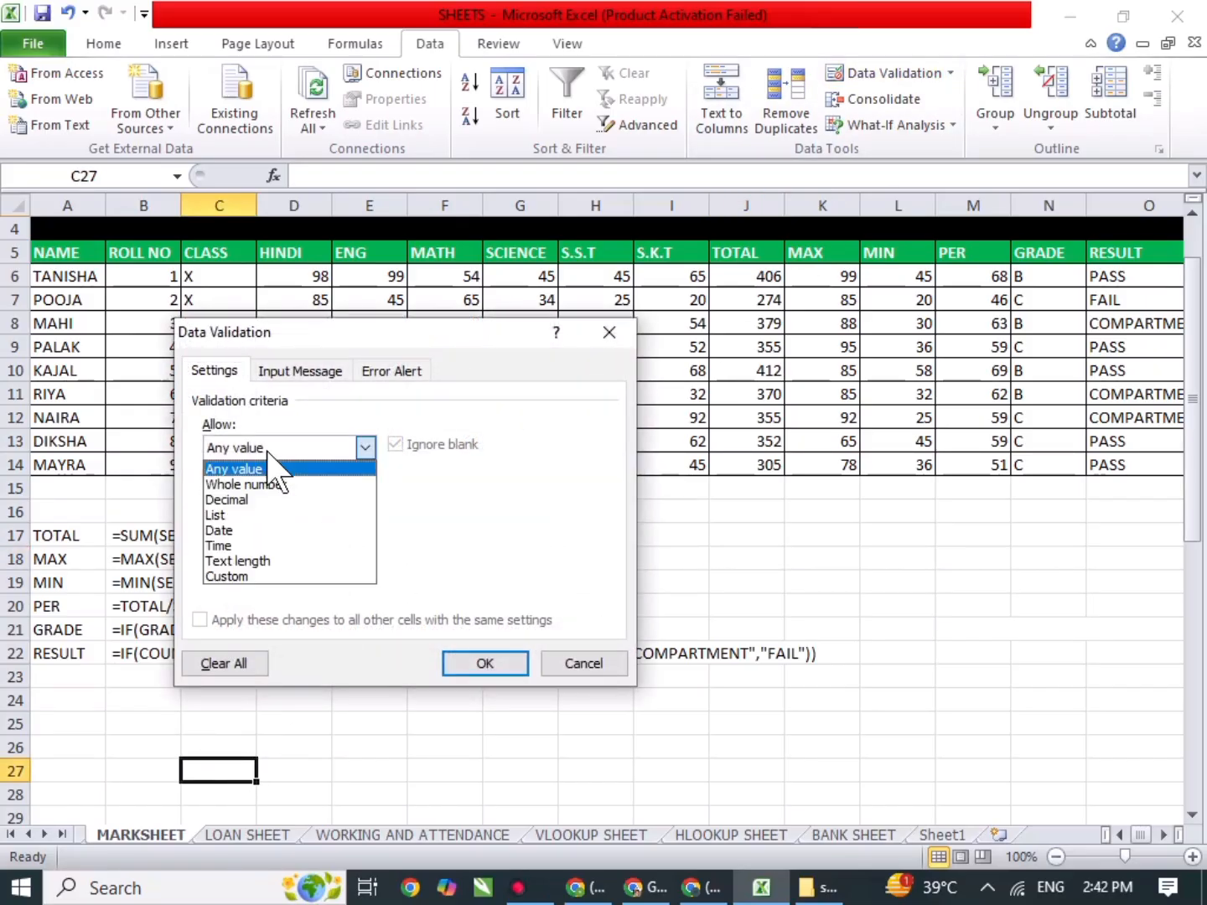
click(266, 514)
click(288, 546)
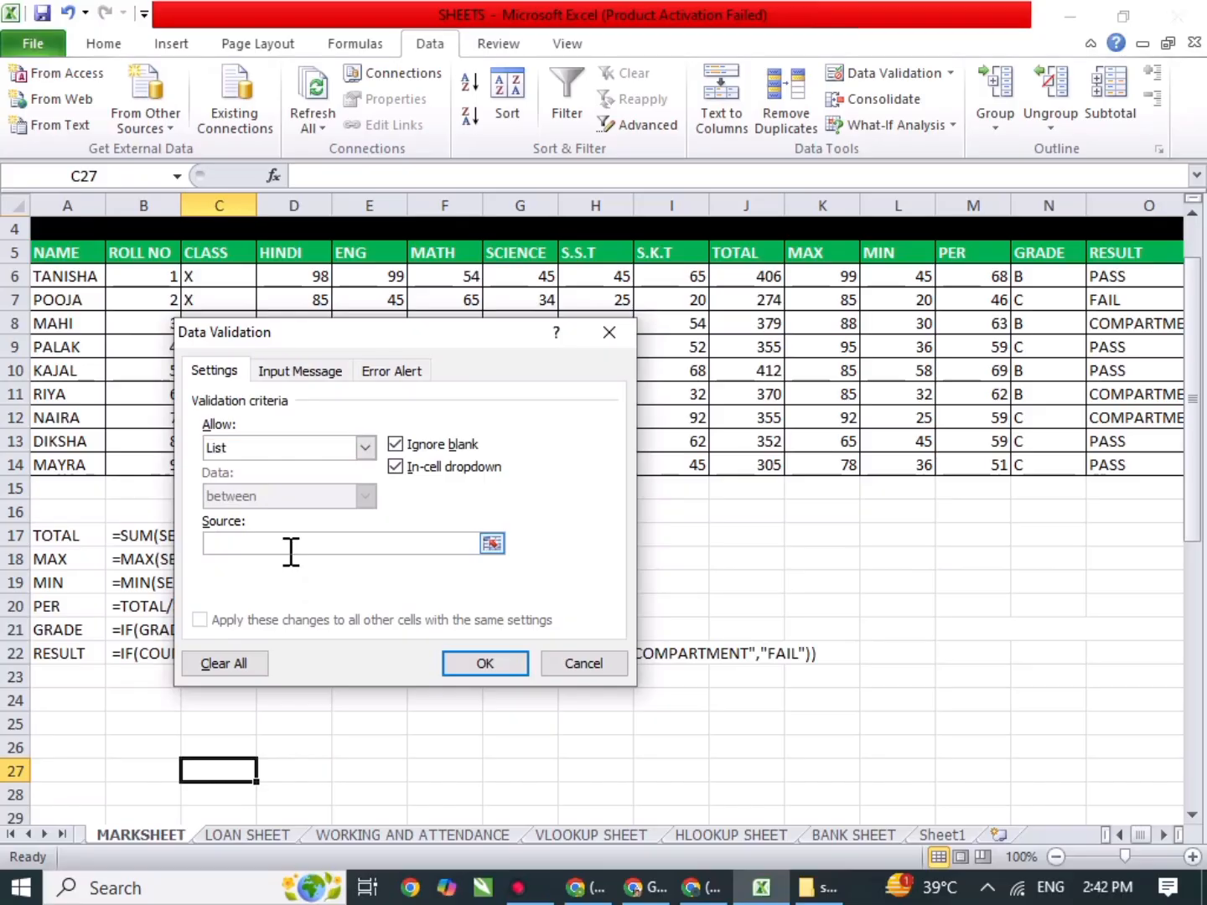
drag(92, 279, 75, 464)
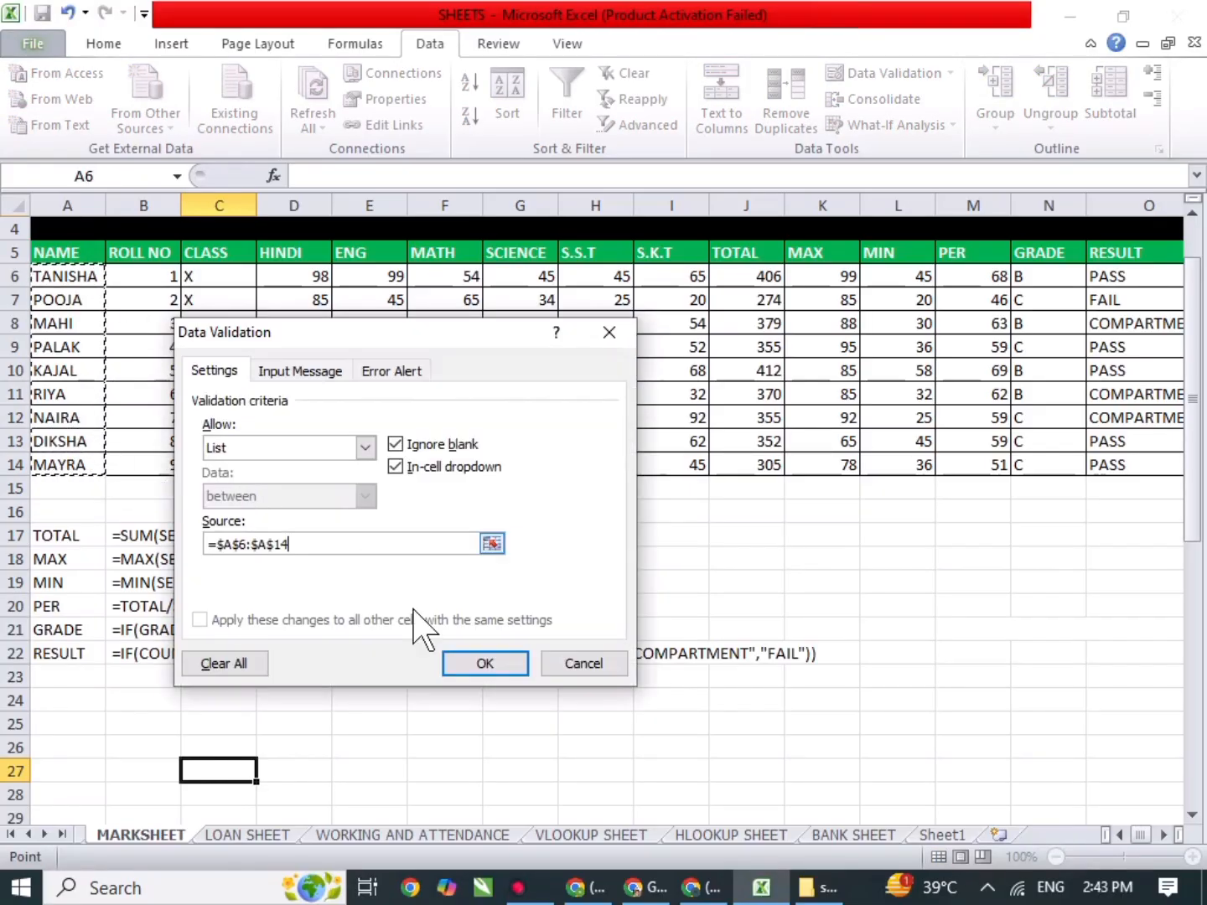
click(478, 666)
Test the dropdown list in C27 by choosing several different student names in turn.
scroll(424, 706, down, 1)
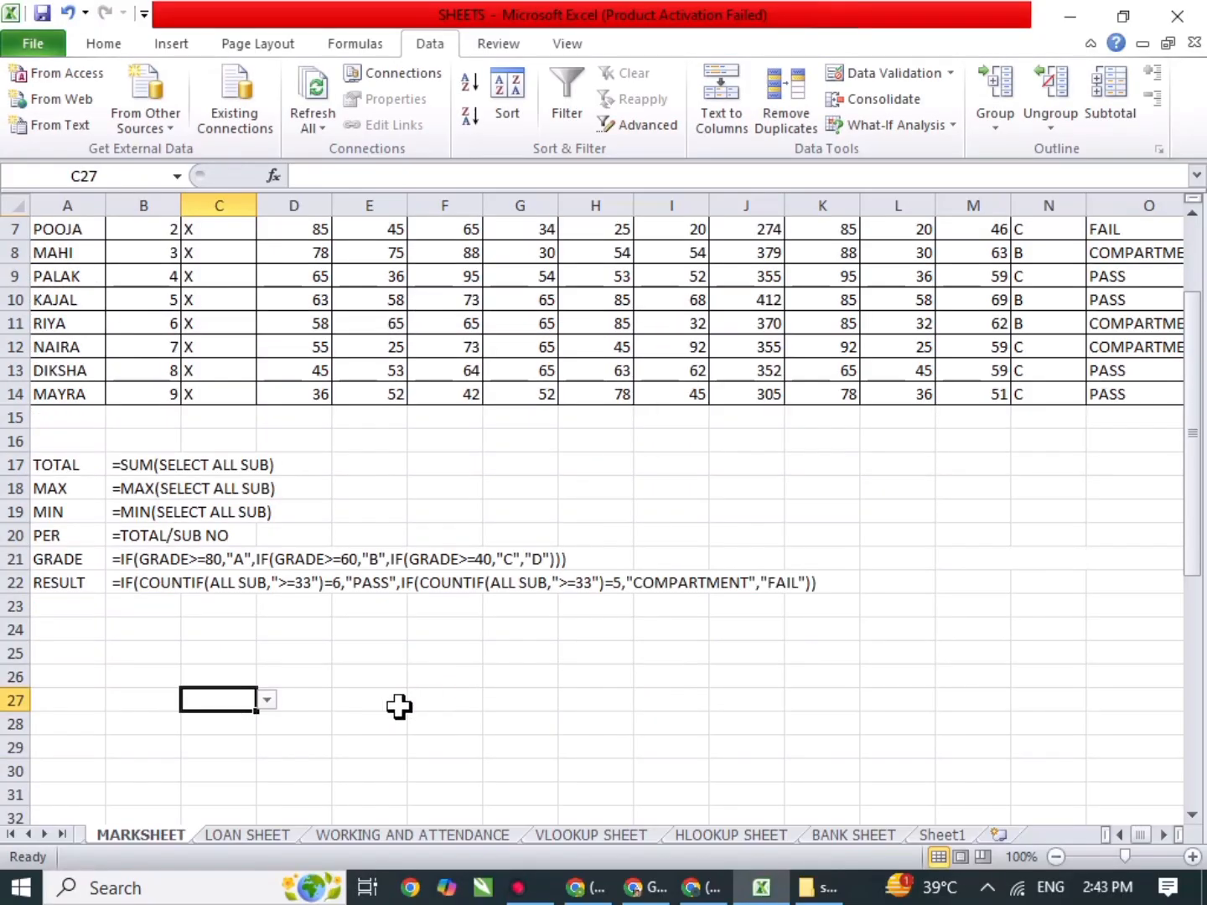
click(267, 700)
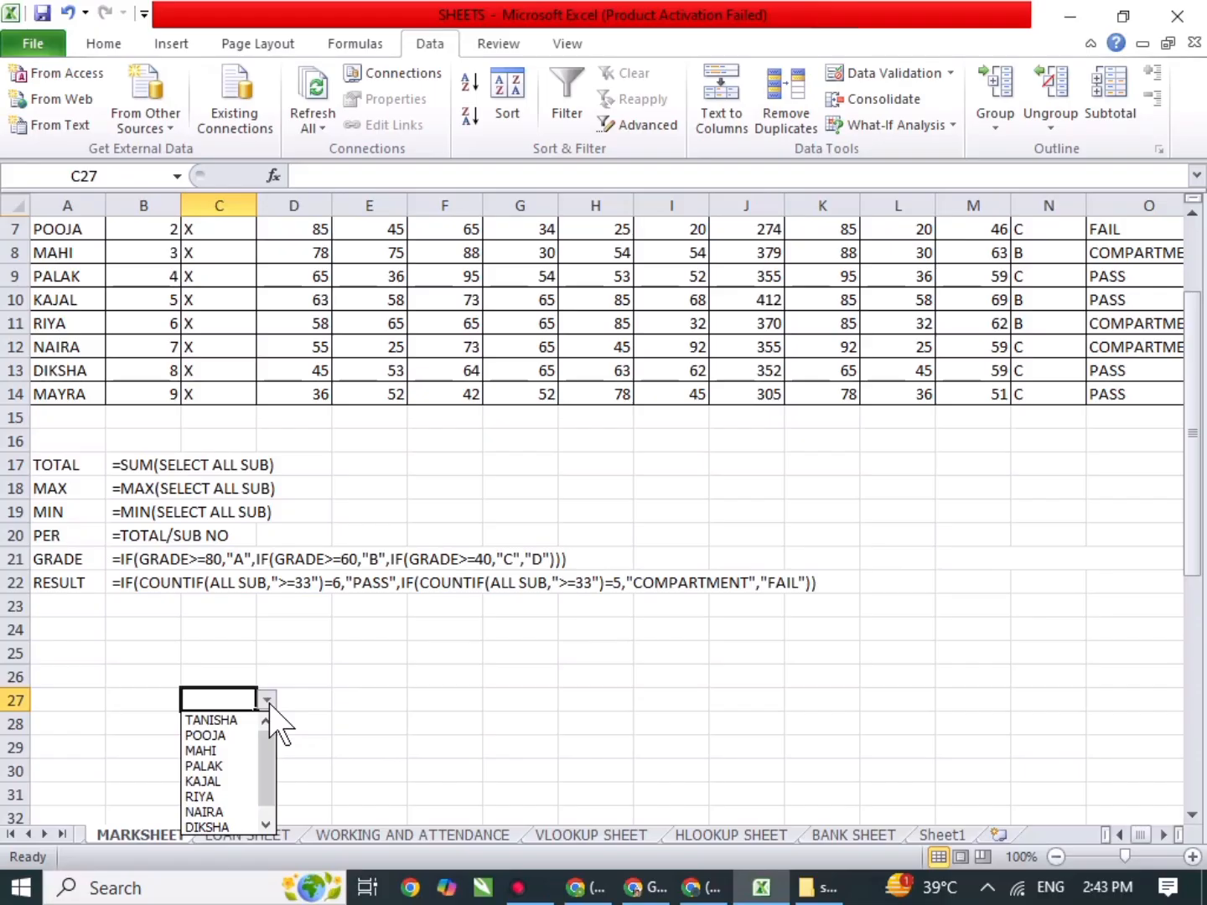
click(226, 734)
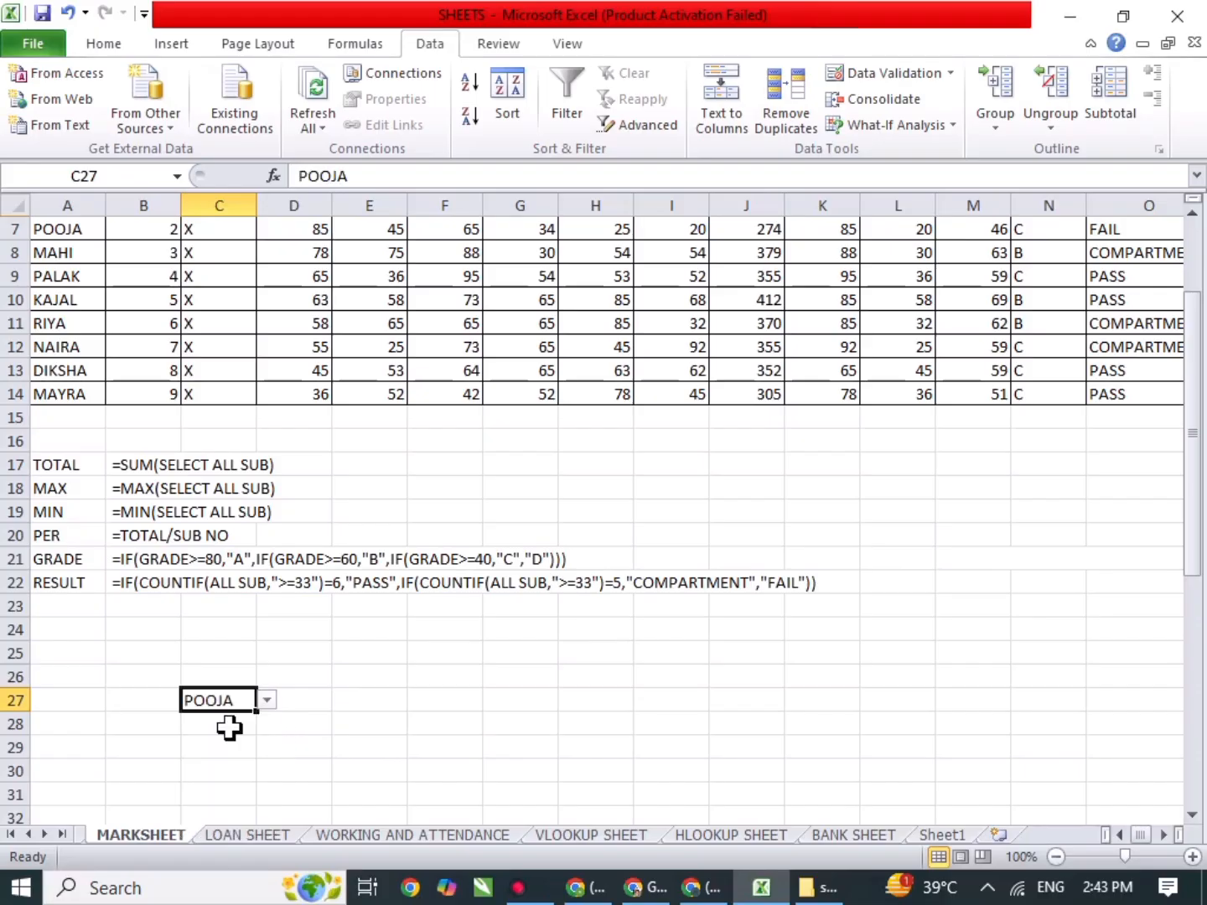
click(266, 701)
click(229, 766)
click(267, 701)
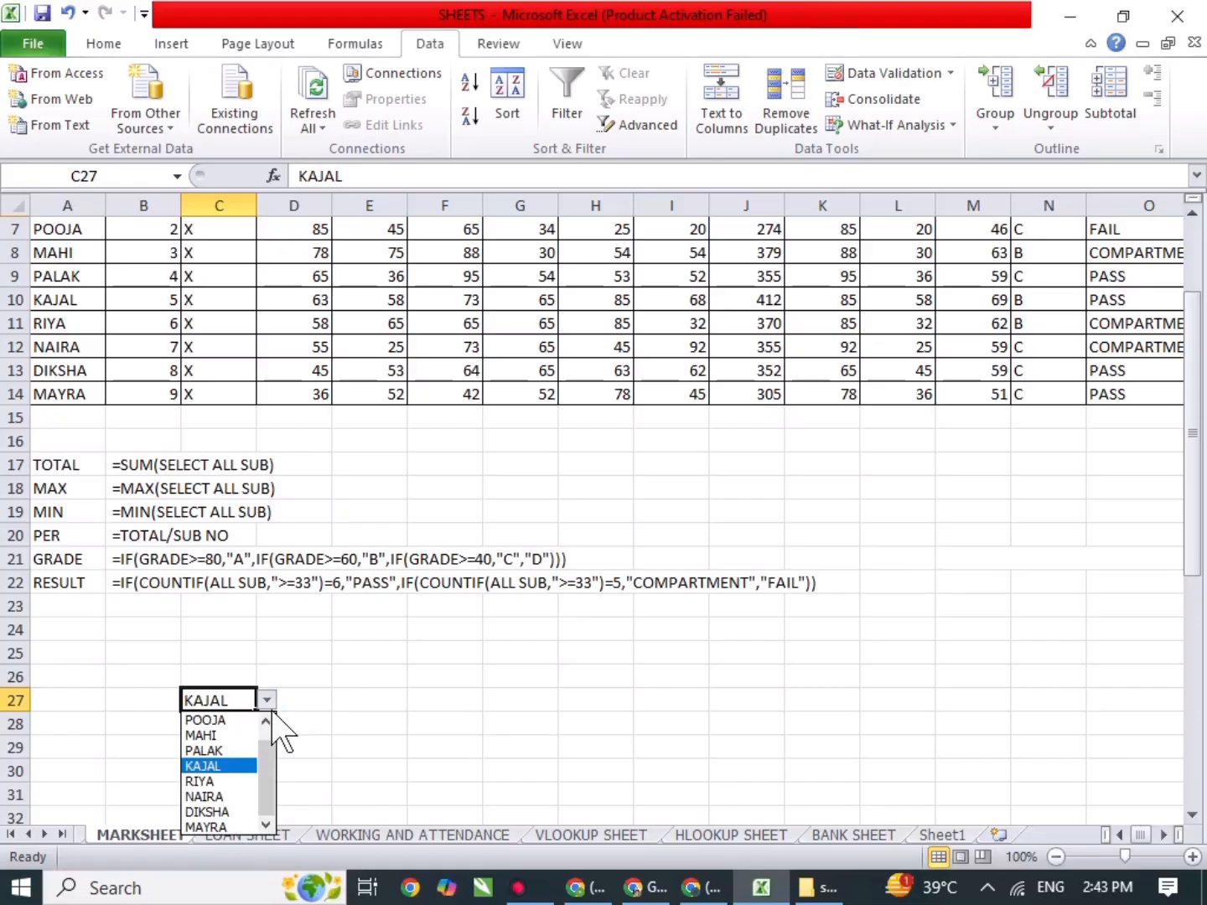
click(230, 788)
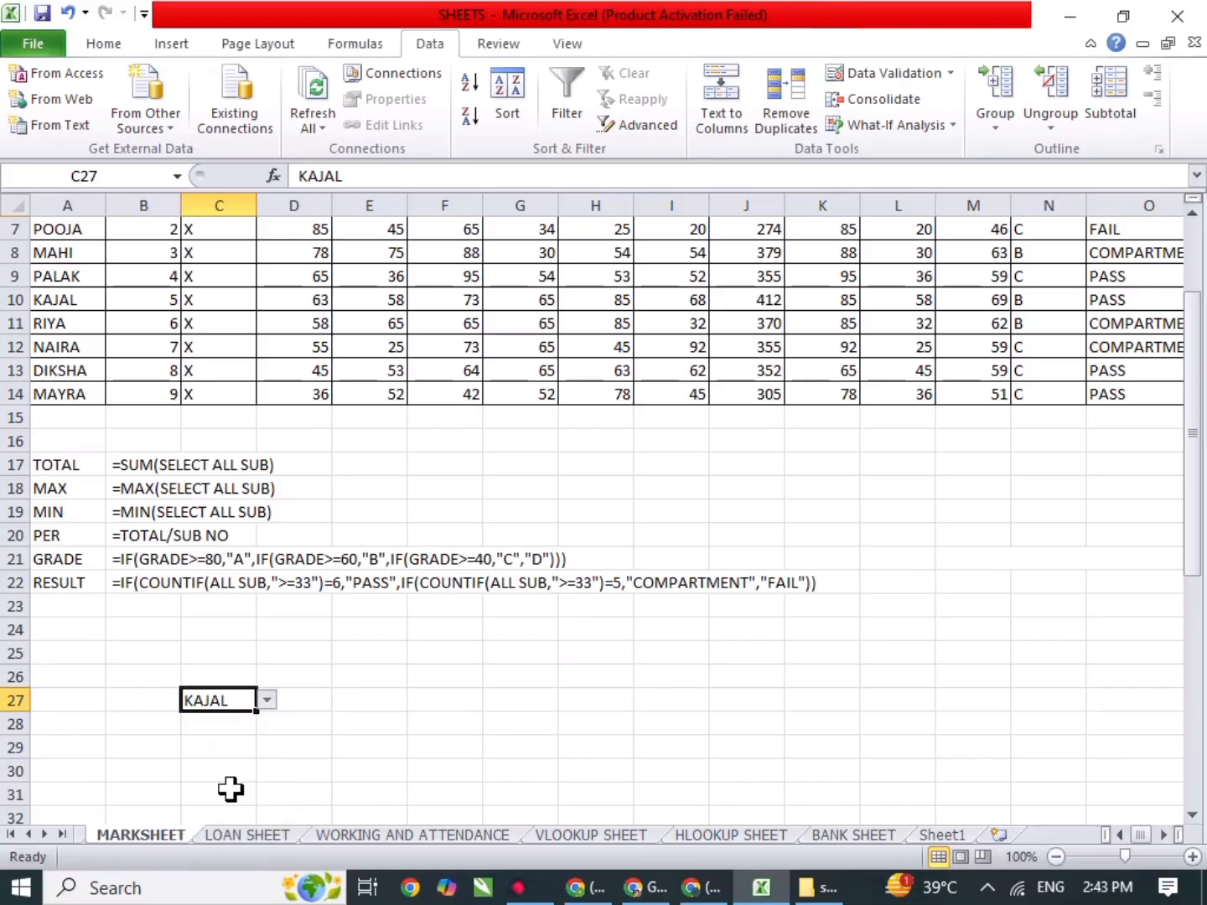
click(372, 724)
click(220, 704)
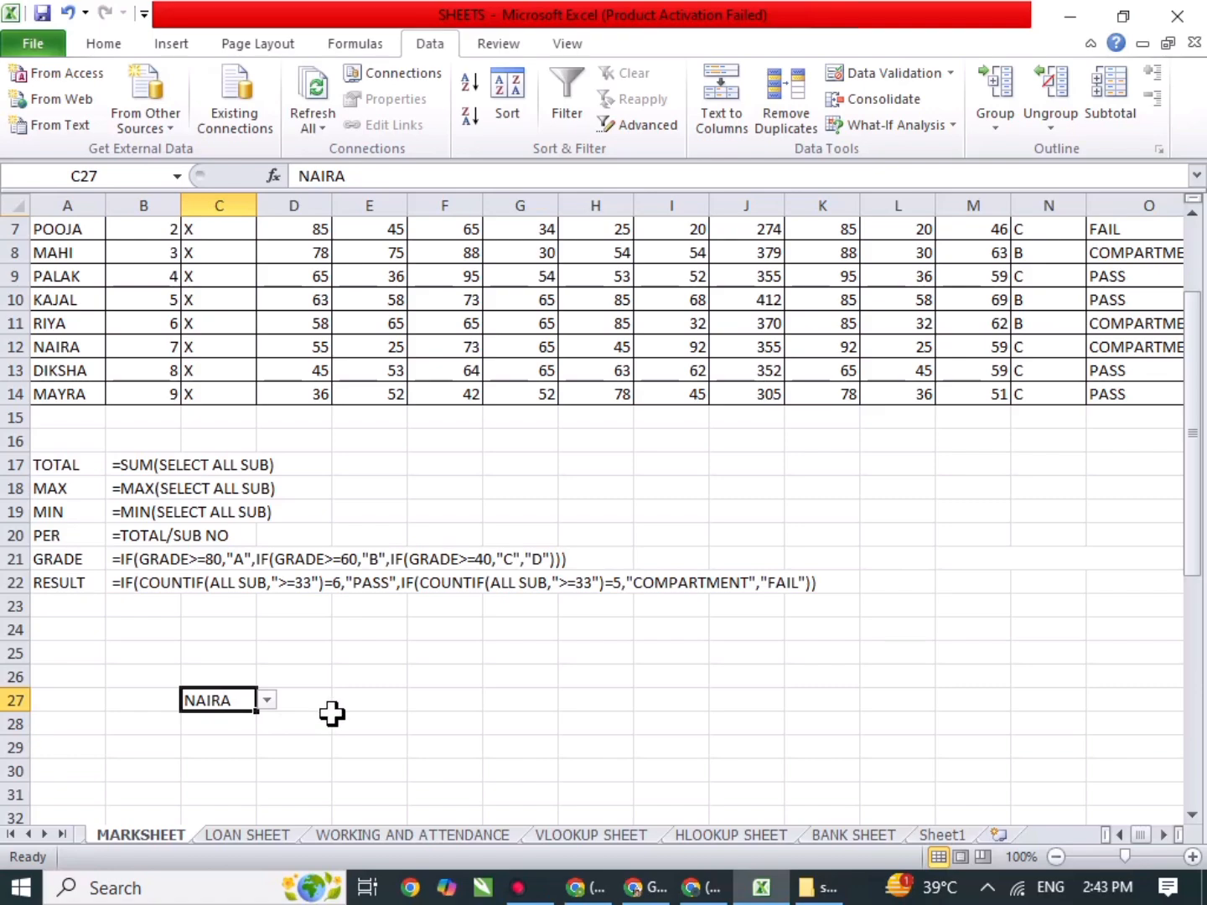
Clear the roll number from A17 on the VLOOKUP SHEET.
click(610, 835)
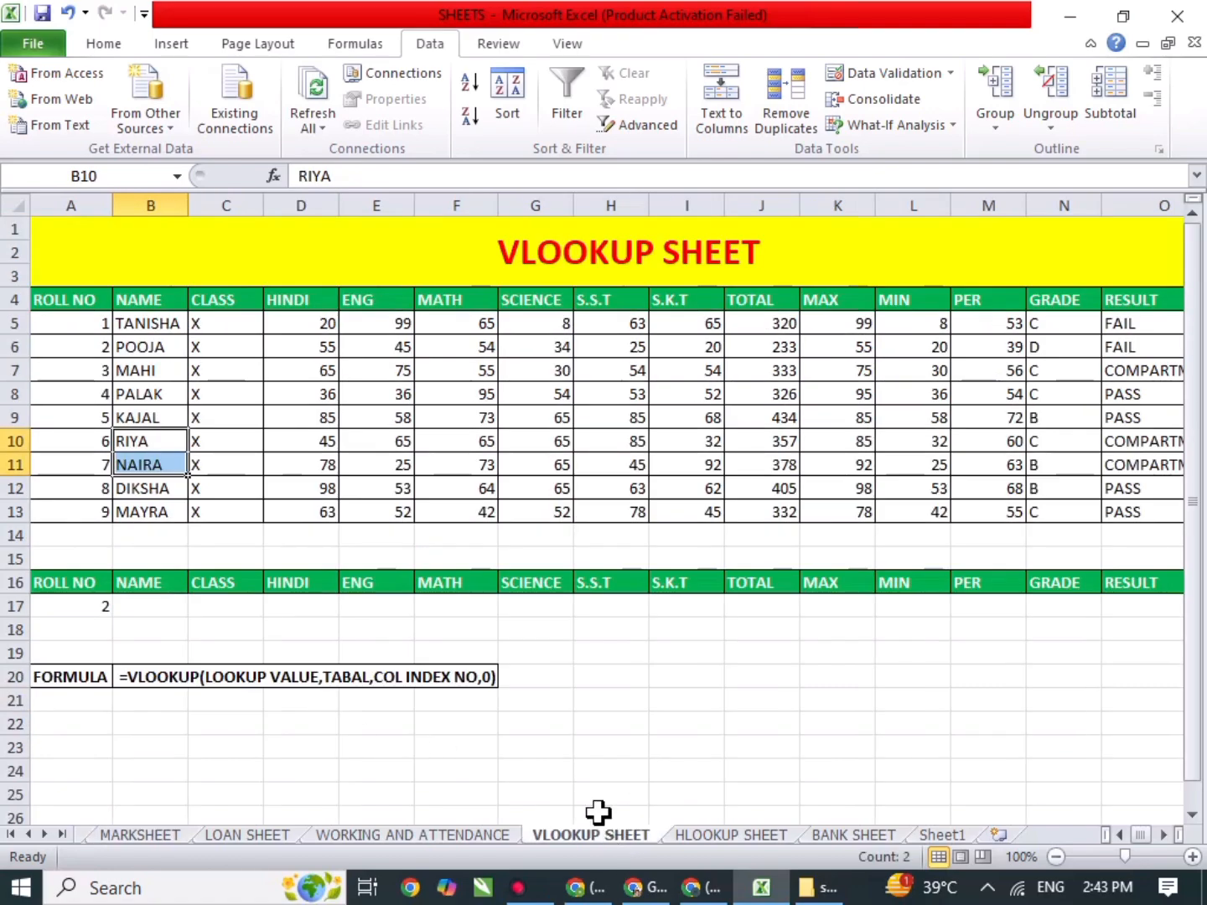
click(123, 624)
click(105, 610)
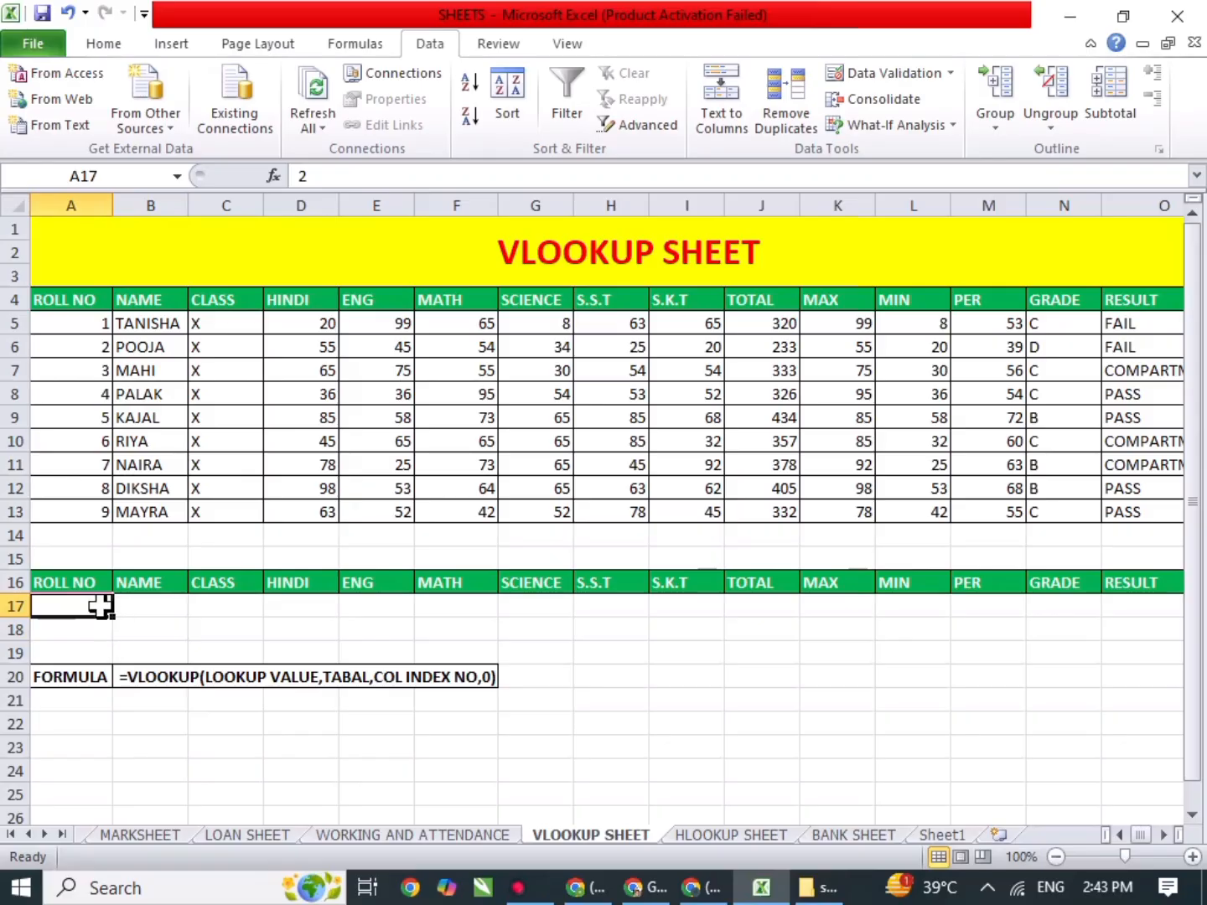
text(1)
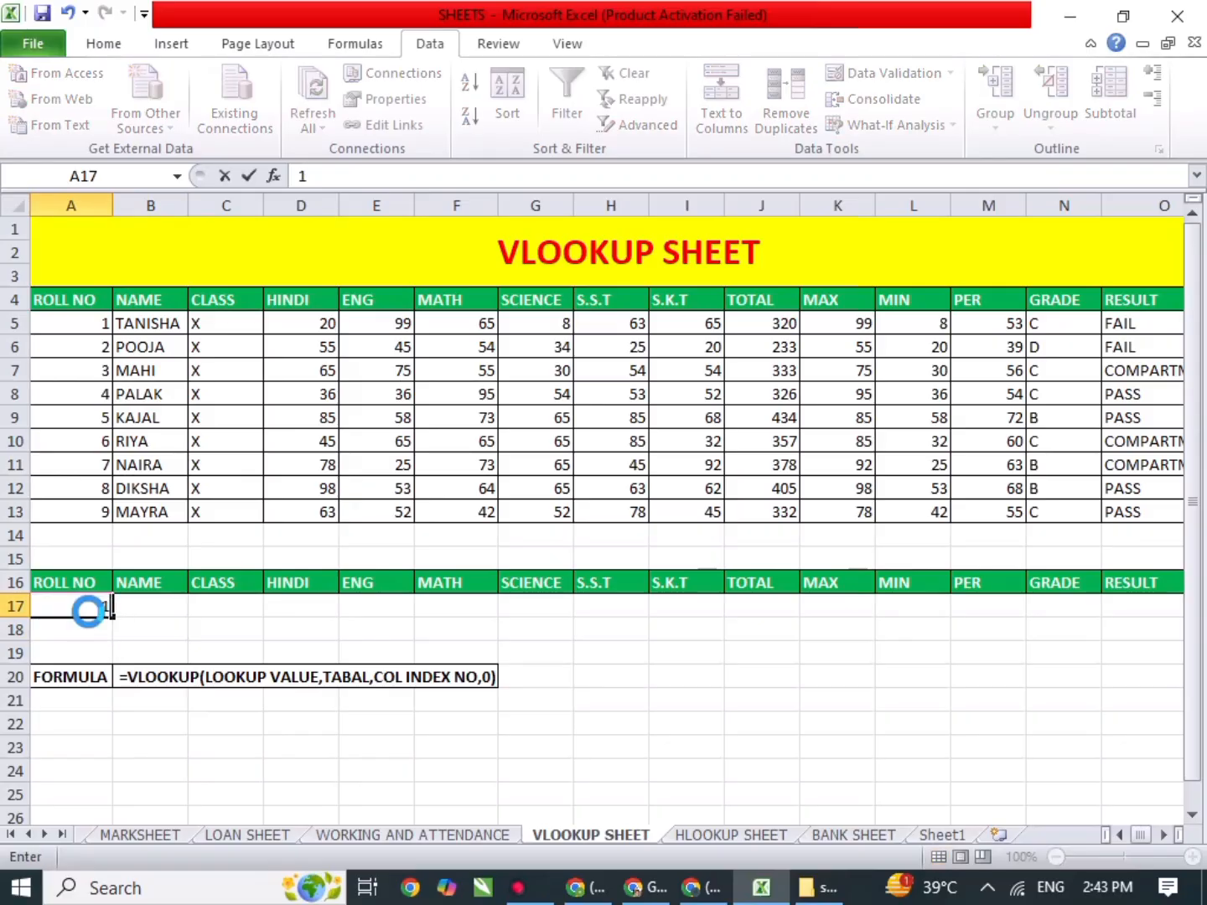
click(88, 610)
key(BackSpace)
key(Return)
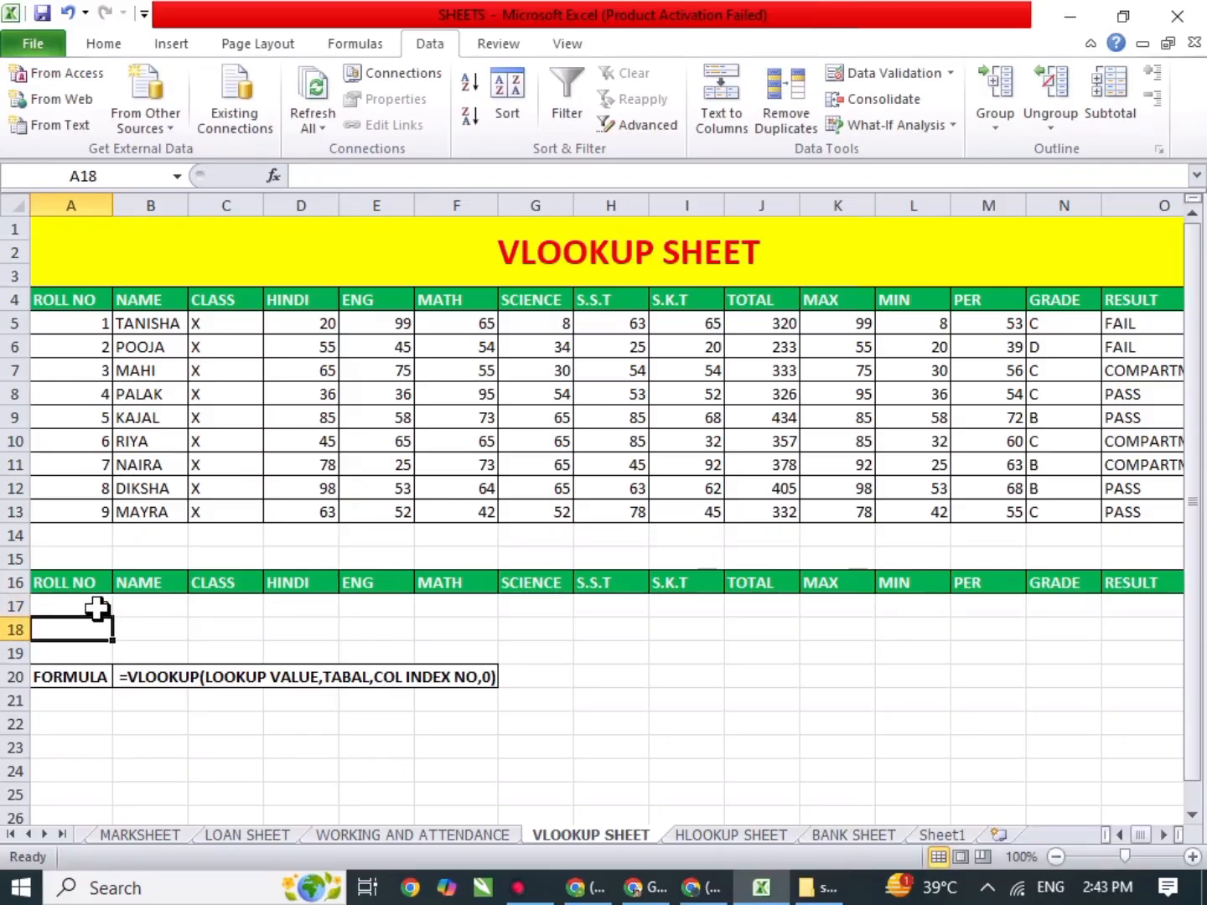
Enter roll number 2 in A17 of the VLOOKUP SHEET and return to the MARKSHEET sheet.
click(106, 605)
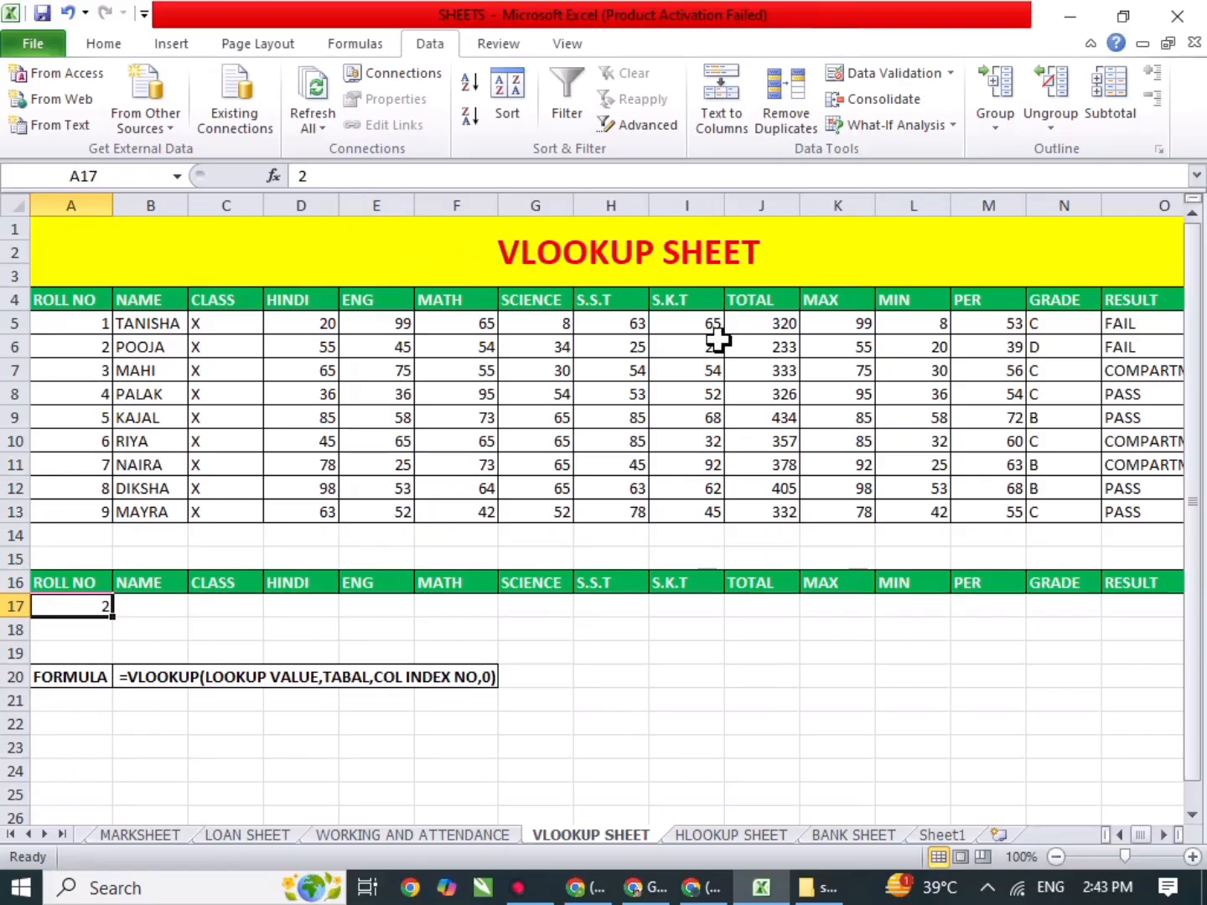
click(142, 835)
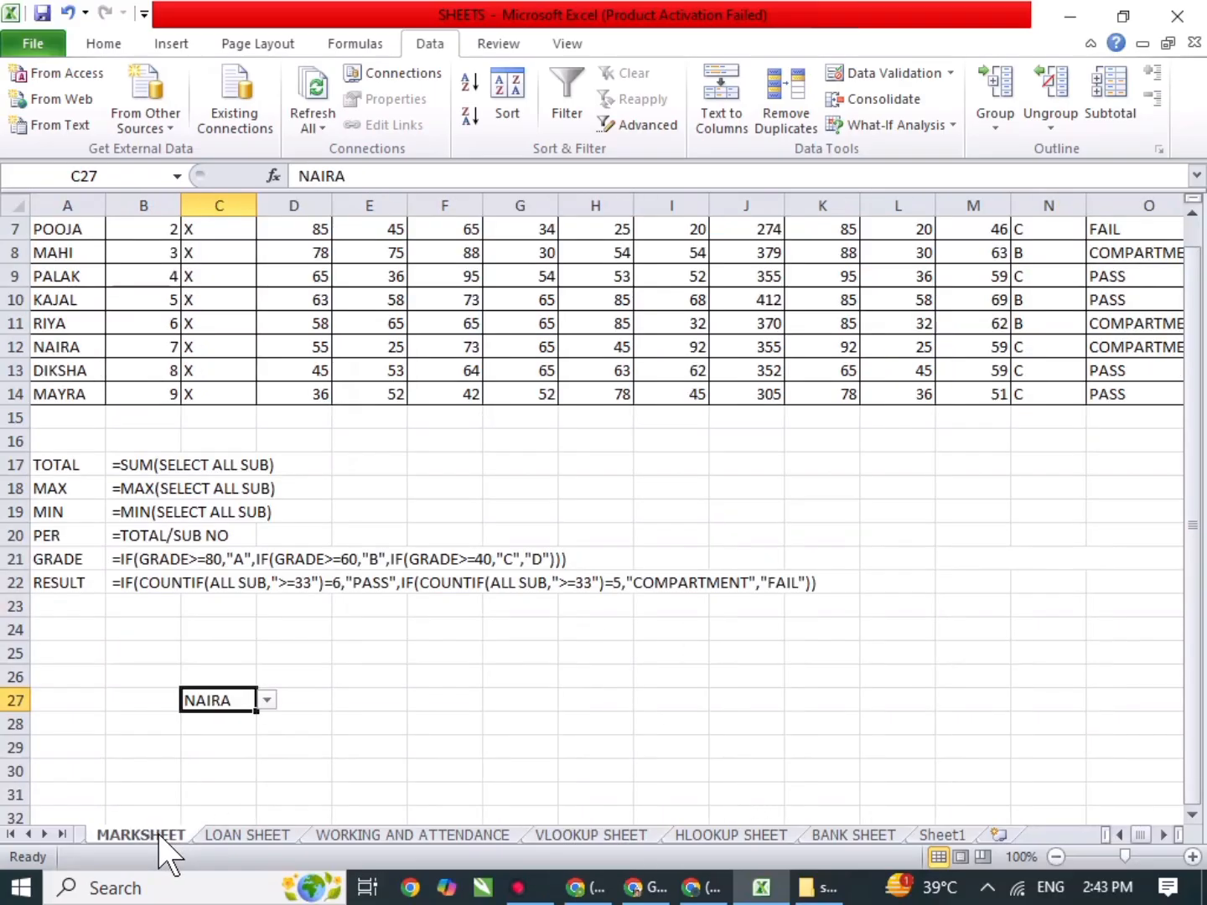
Open data validation for cell F27 and examine the Date and Time criteria.
click(474, 695)
scroll(474, 696, up, 2)
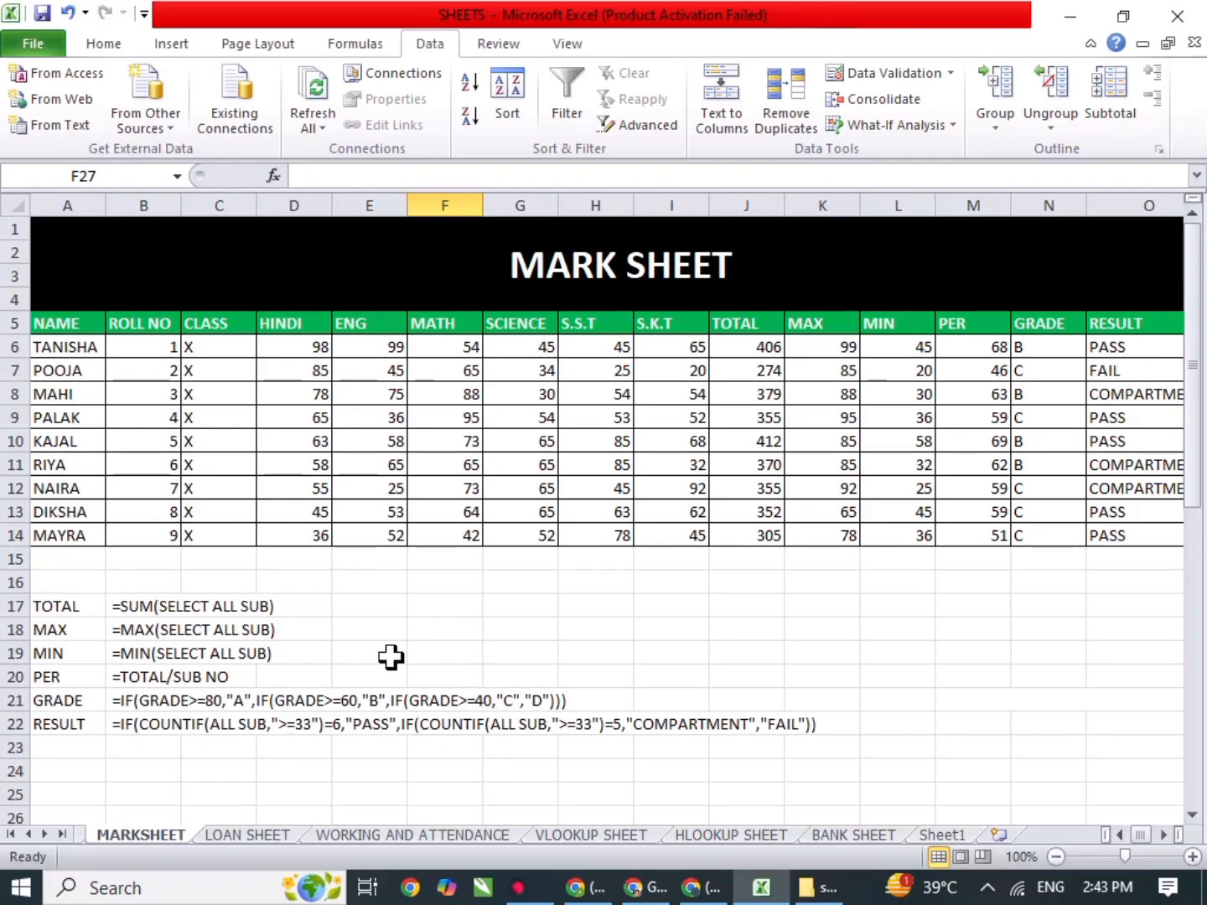
click(884, 73)
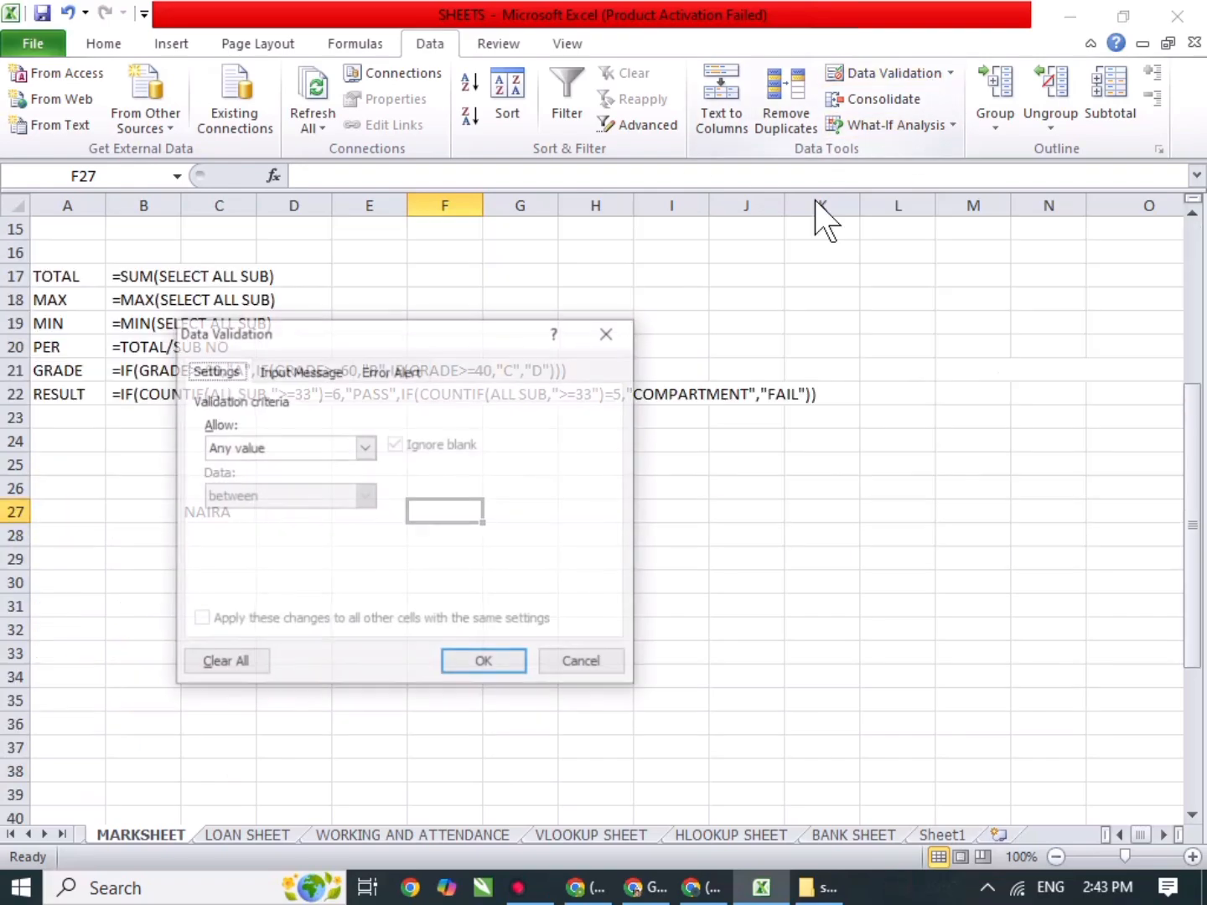
click(365, 448)
click(325, 528)
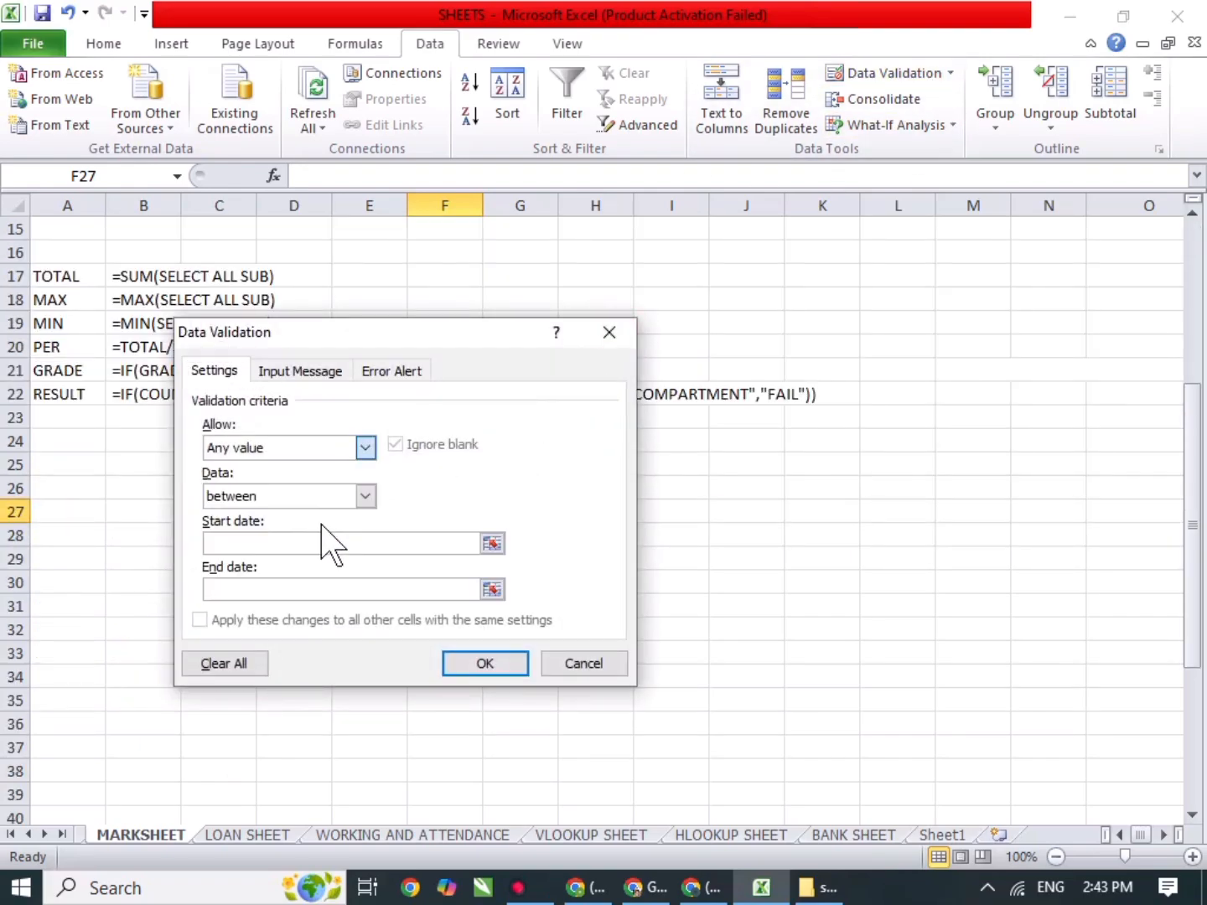
click(318, 545)
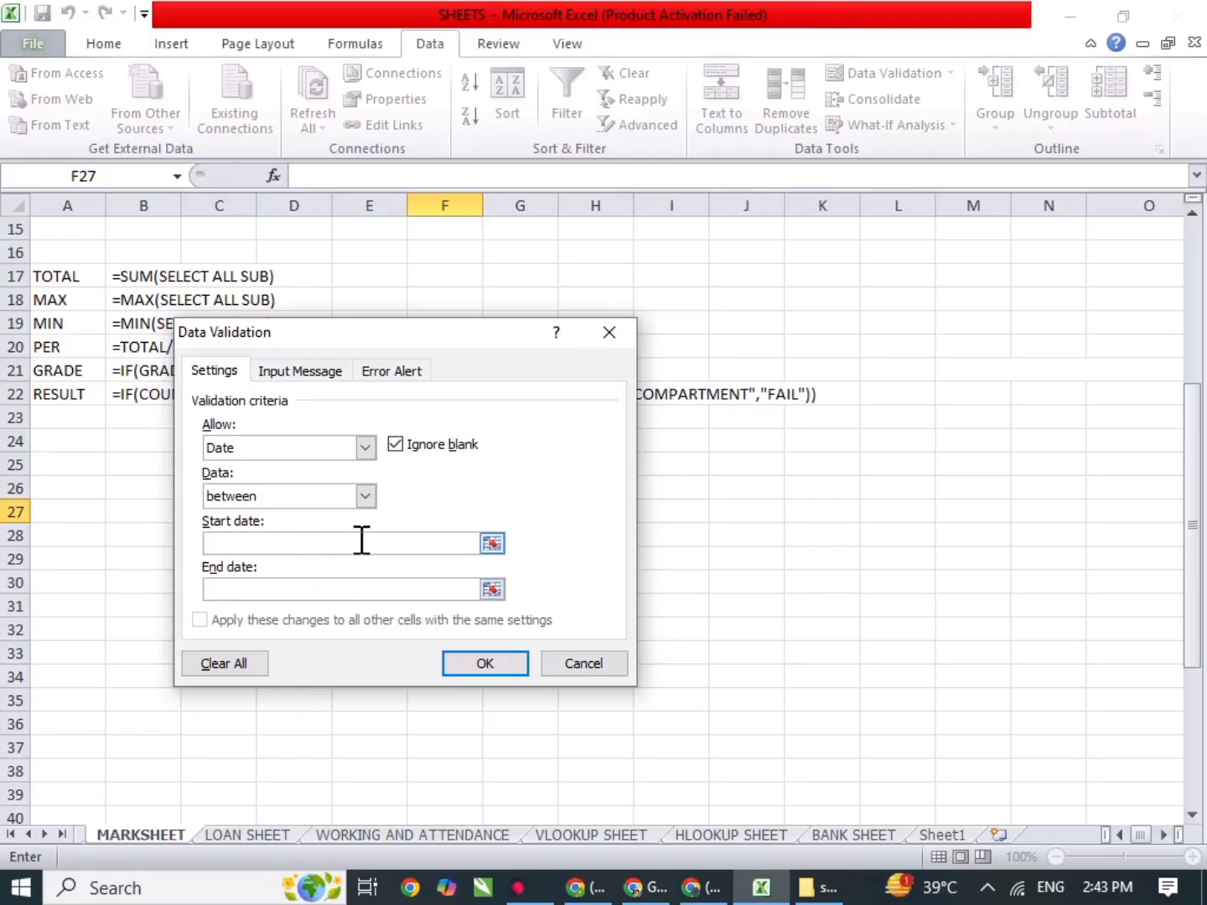
click(328, 453)
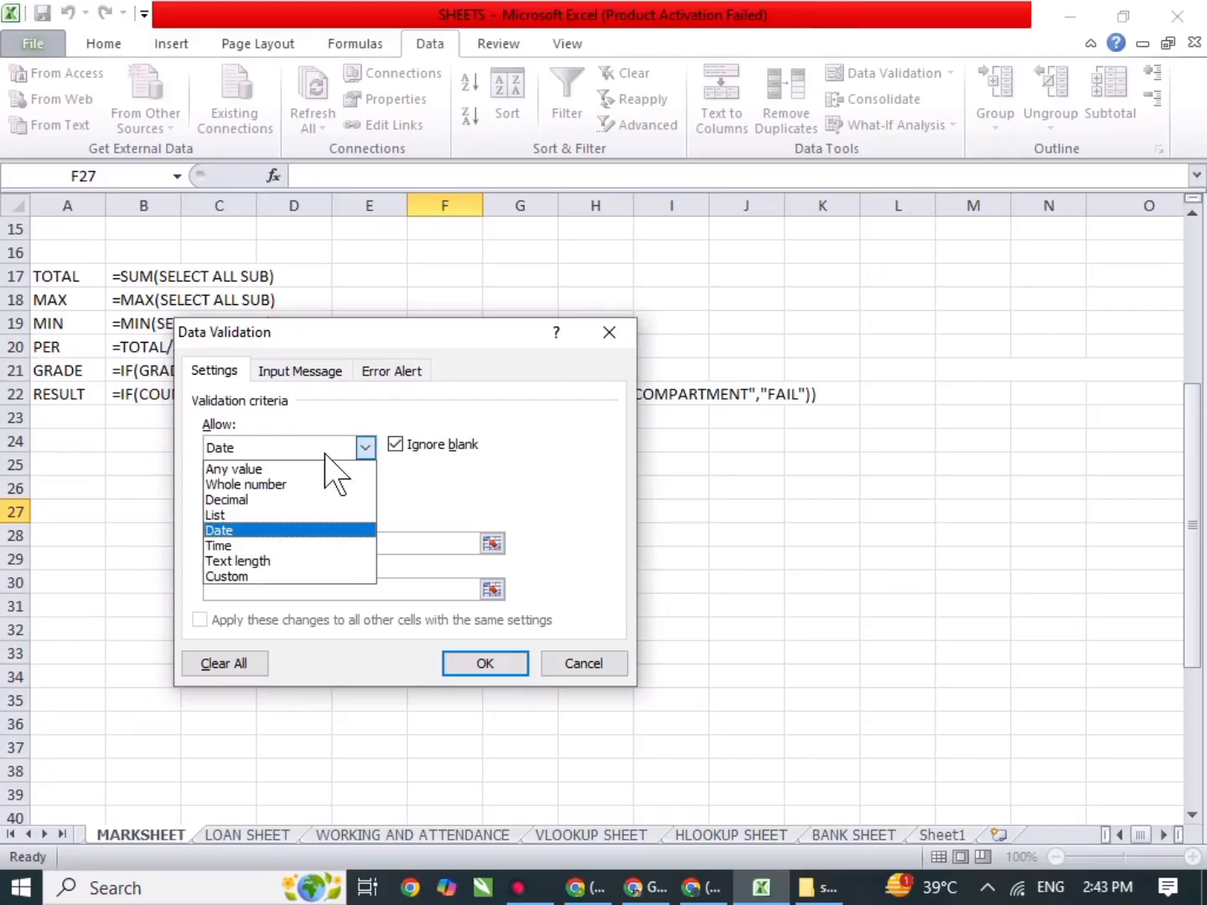
click(318, 545)
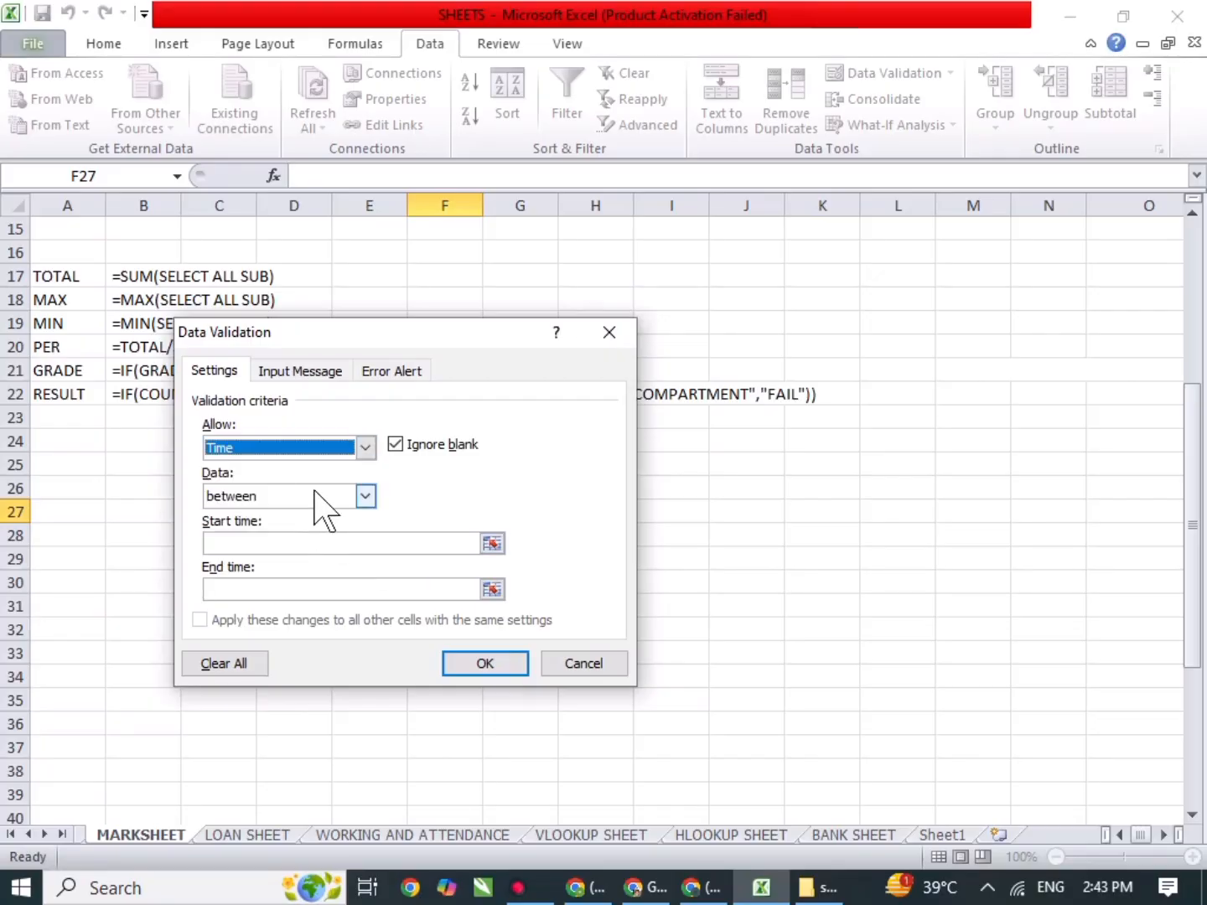
Restrict F27 to text lengths between a minimum of 3 and a maximum of 5 characters.
click(312, 446)
click(310, 563)
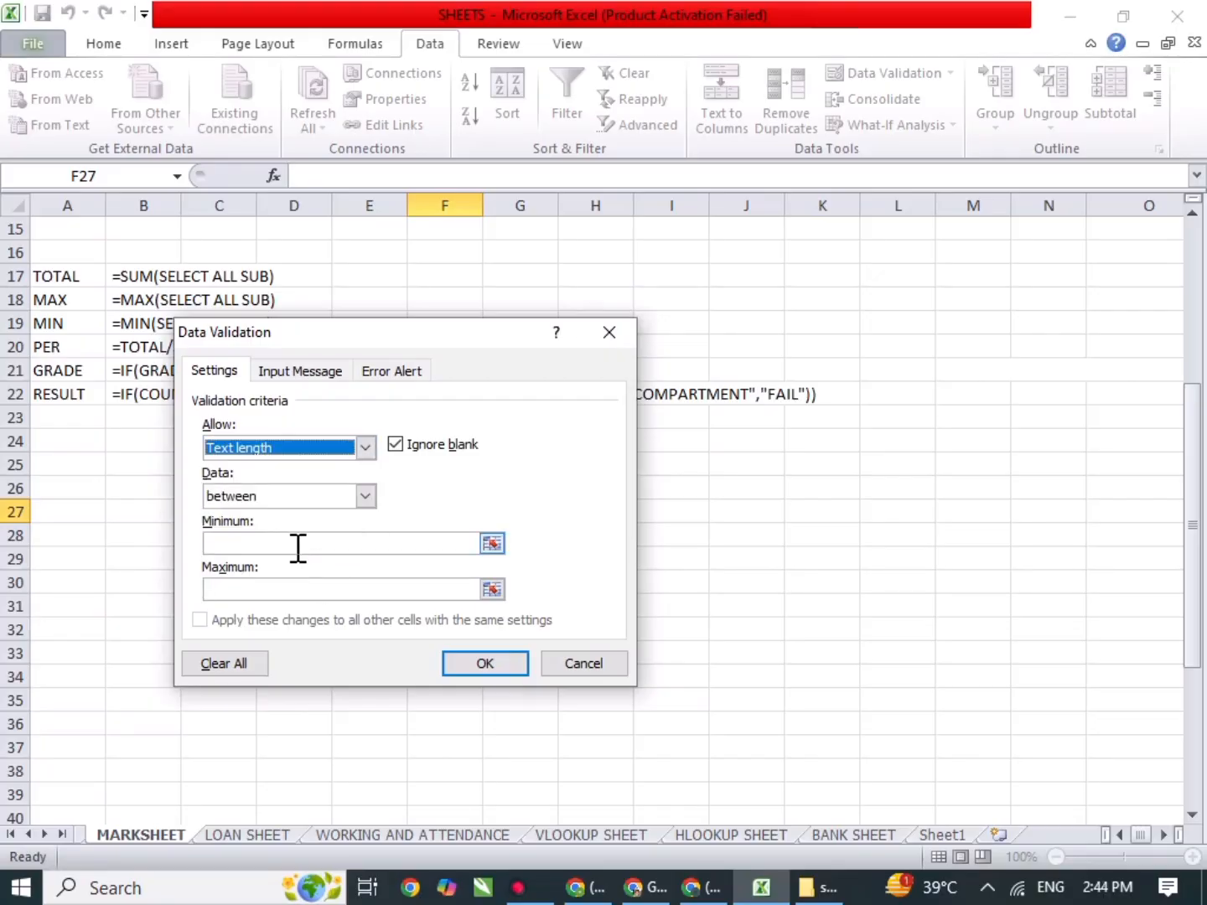
click(298, 546)
text(3)
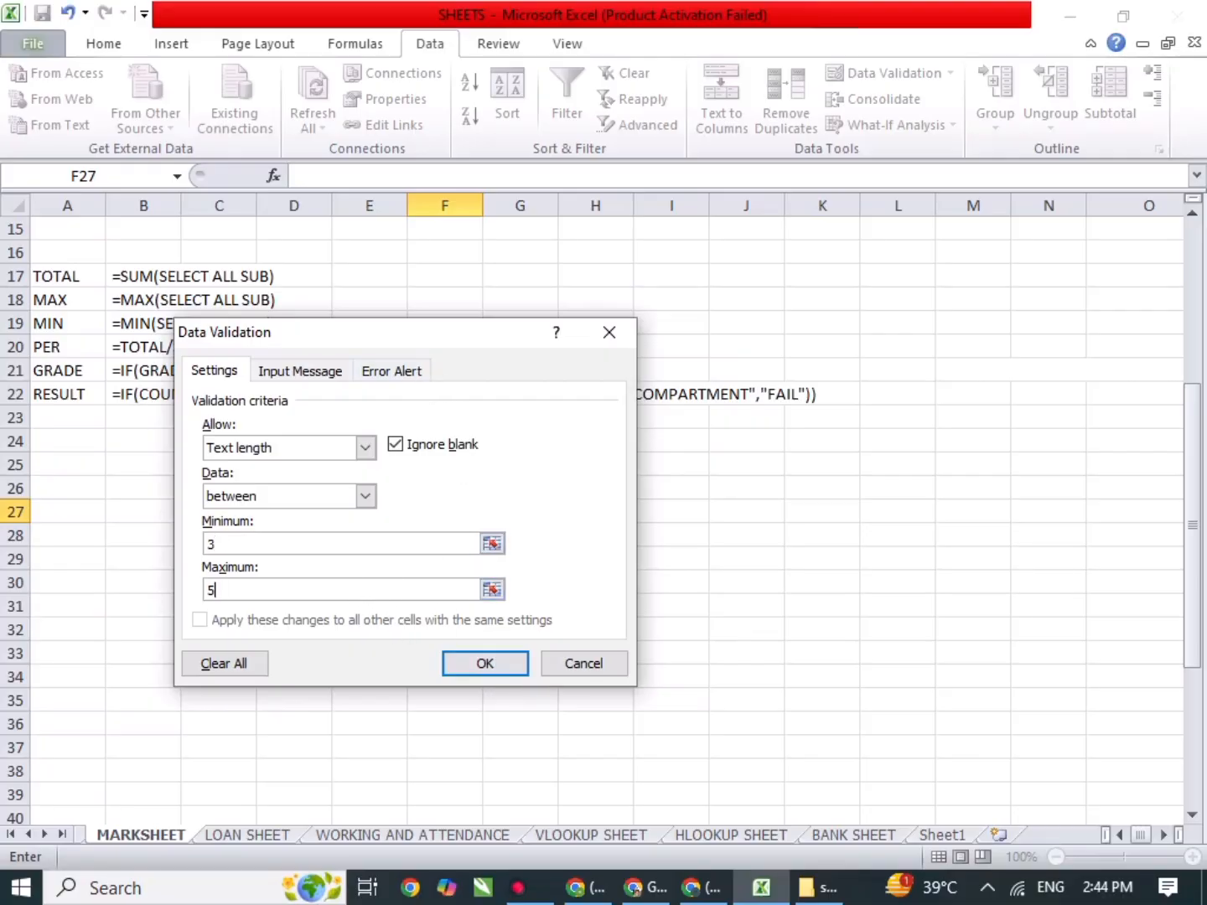
drag(417, 337, 768, 559)
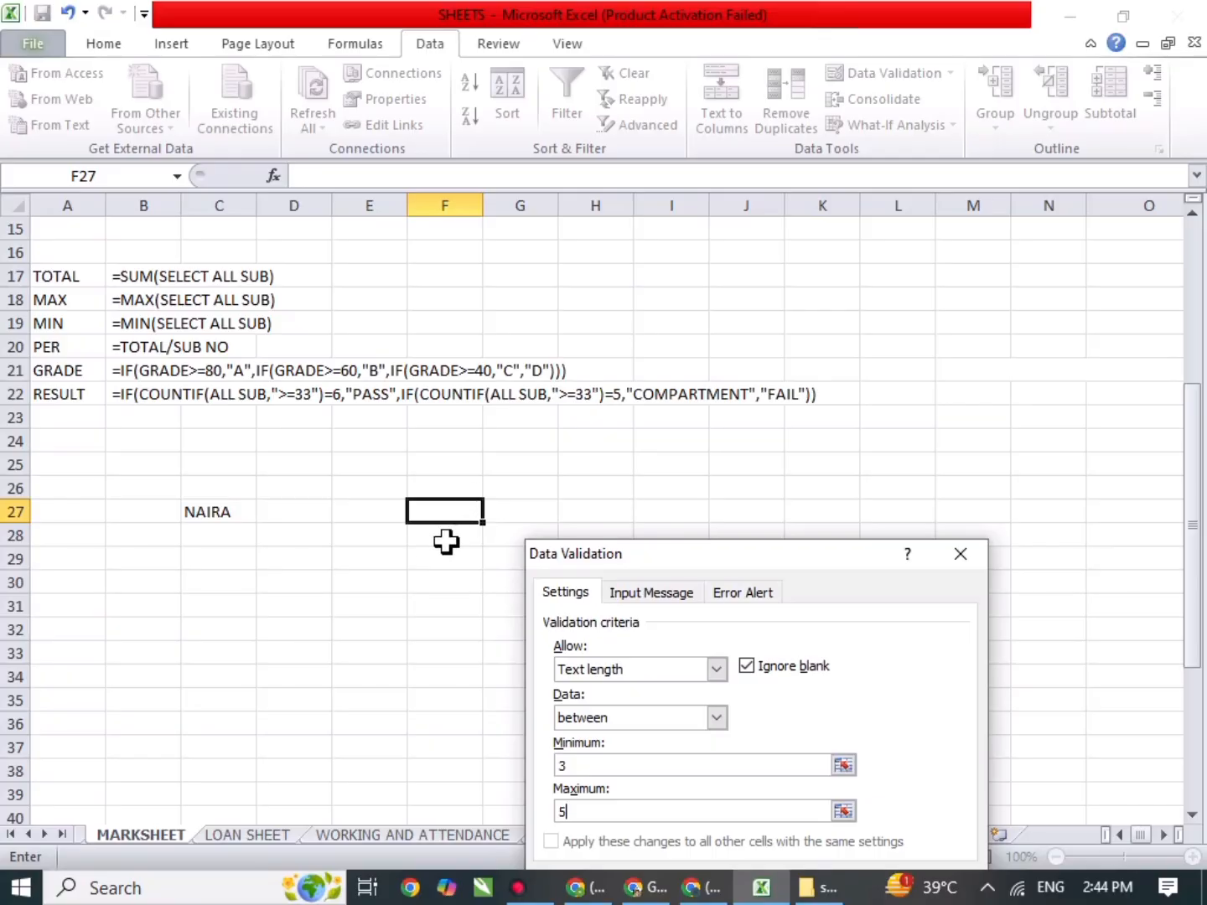
drag(652, 555, 652, 304)
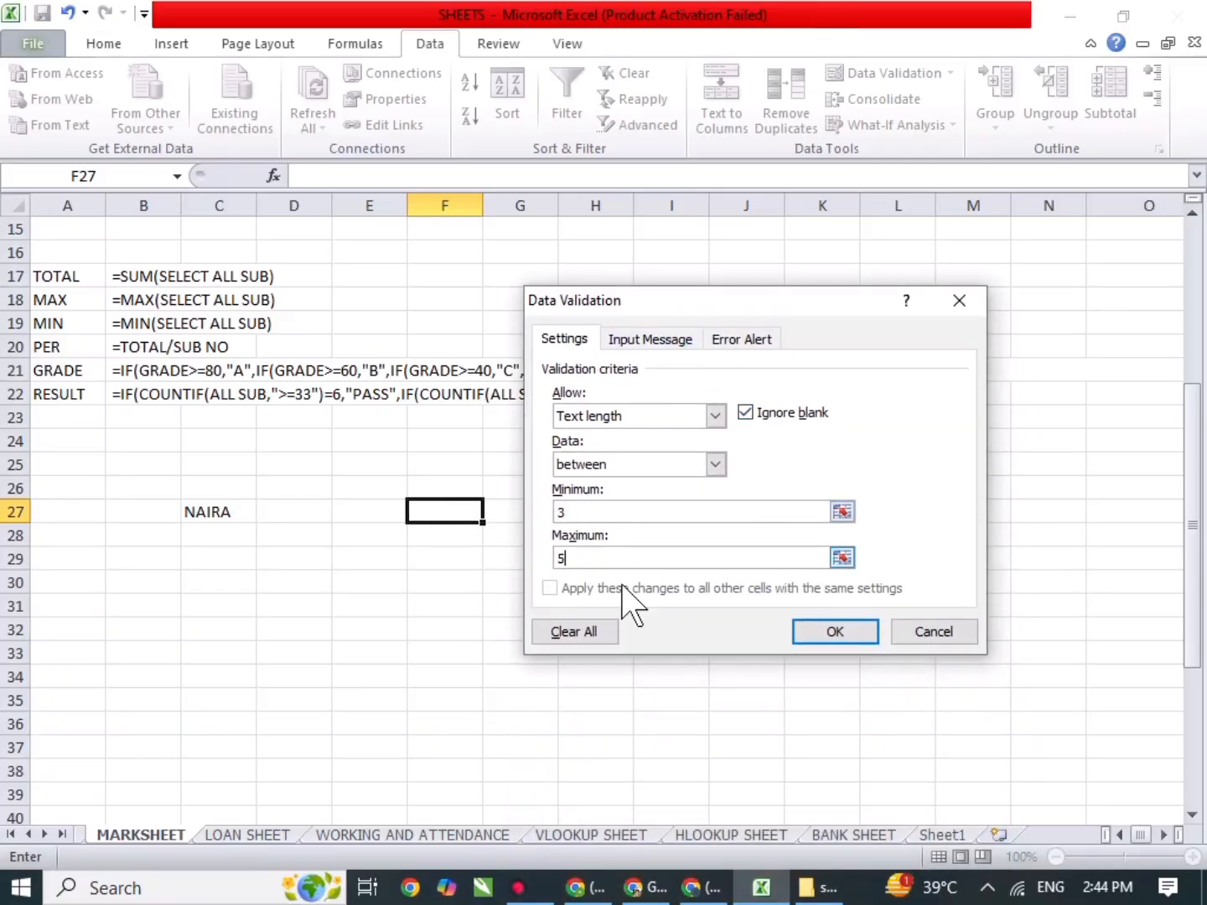
click(813, 636)
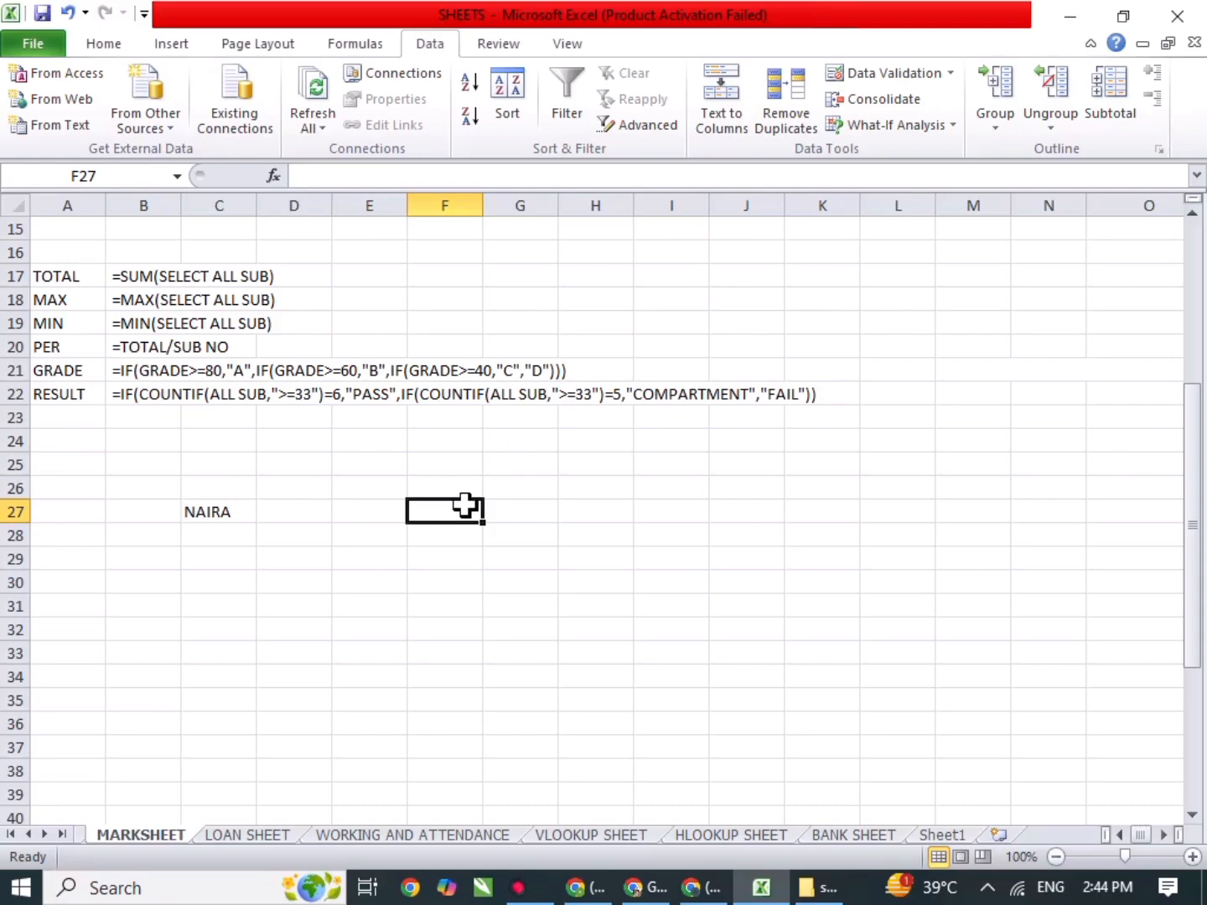
Try entering the two-letter text JH in F27 to test the text length rule, and cancel the entry.
text(JH)
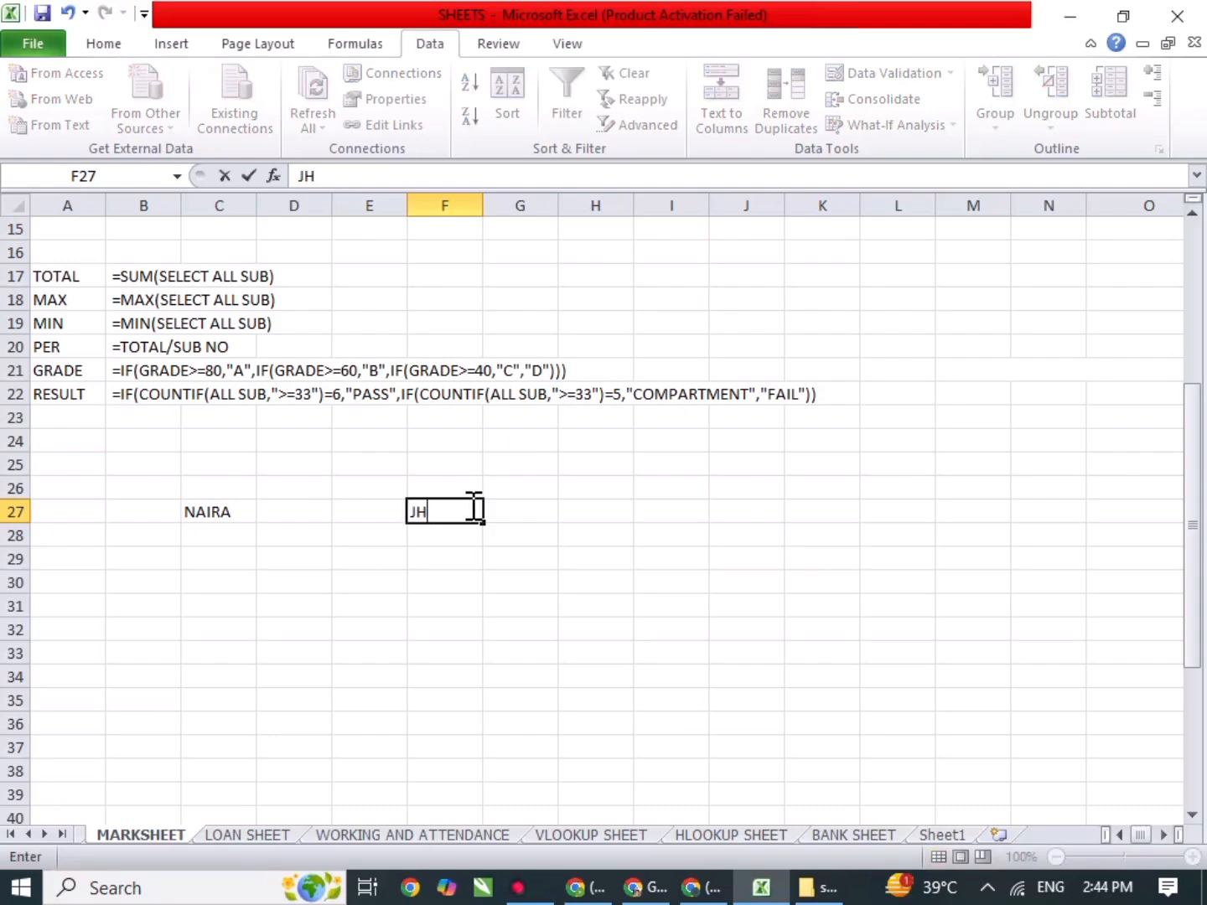
key(Return)
key(Return)
key(Return)
key(Return)
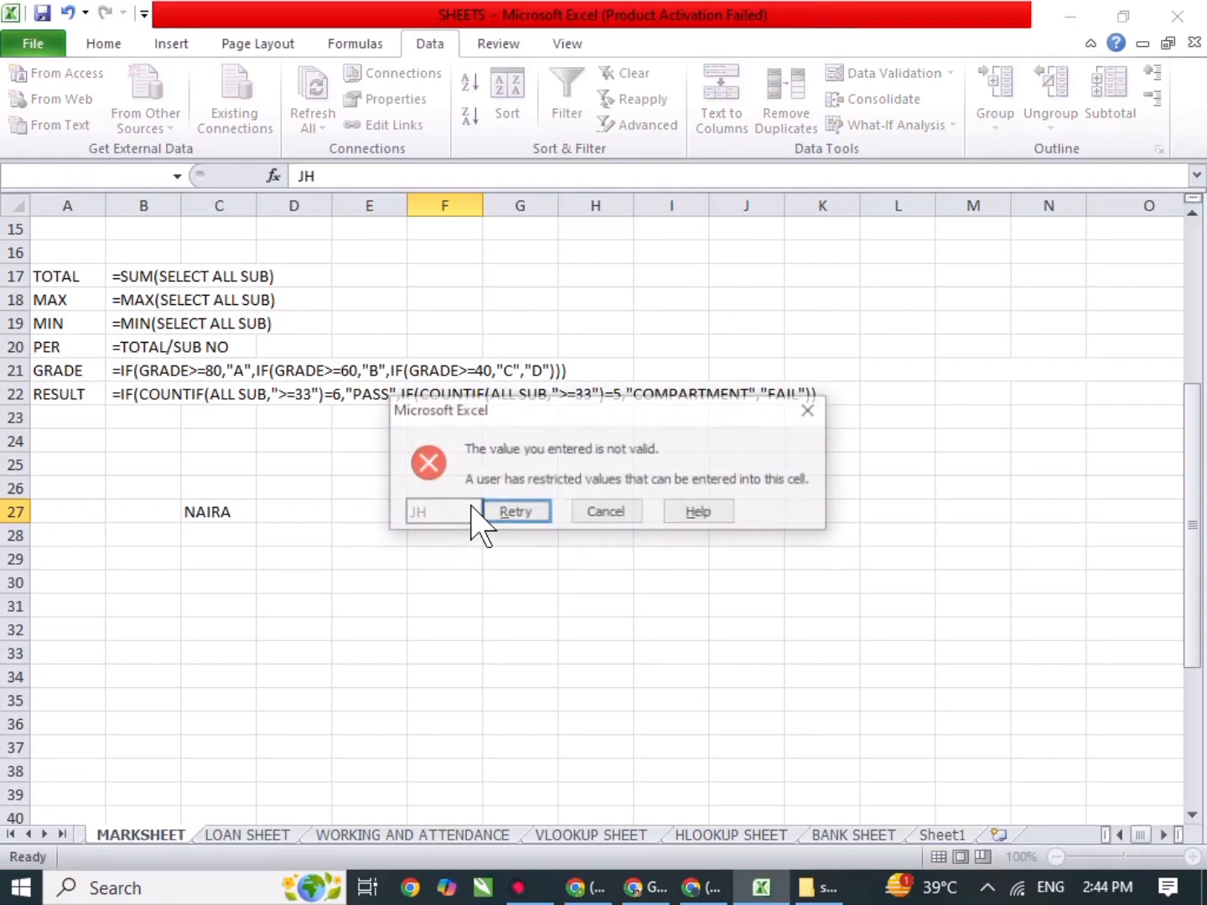
key(Return)
key(Return)
key(Return)
key(Tab)
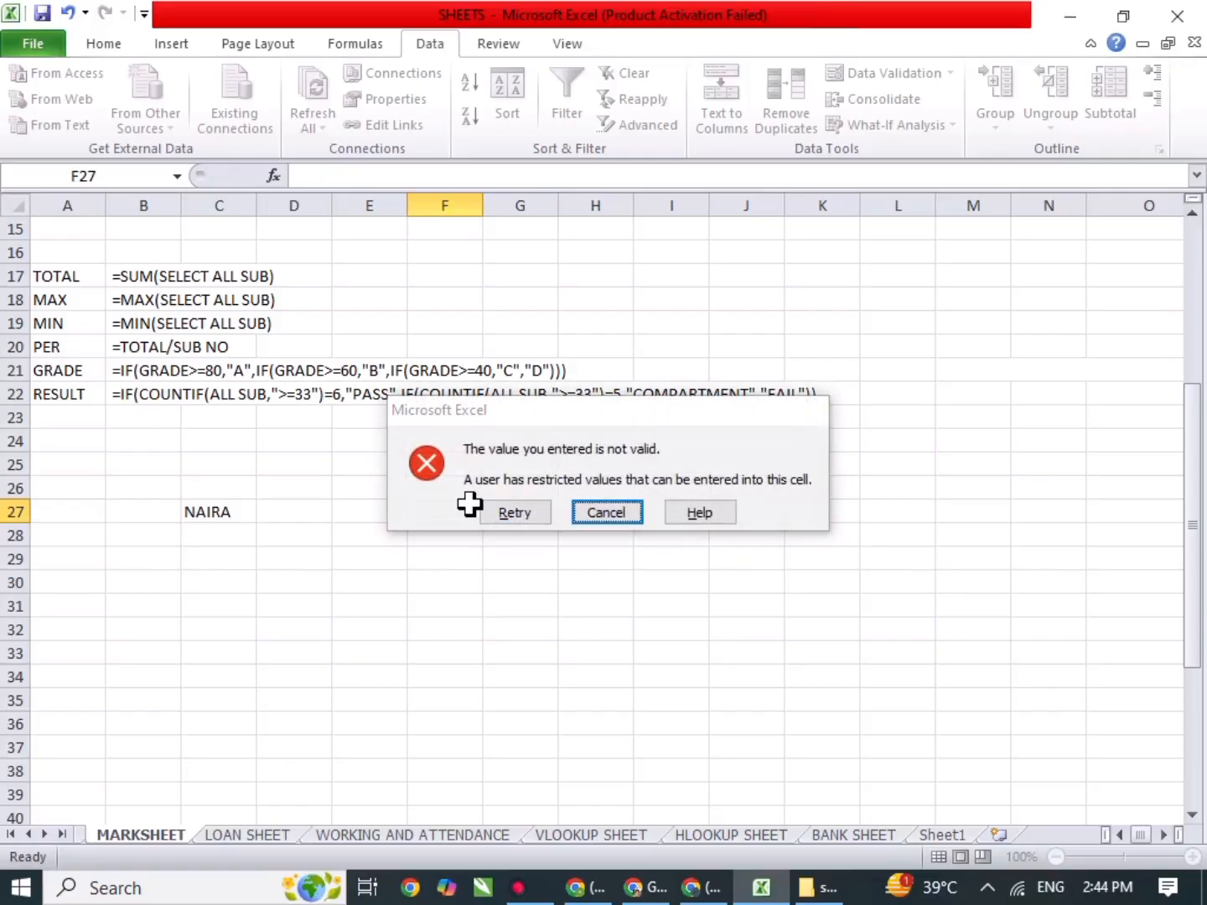
key(Return)
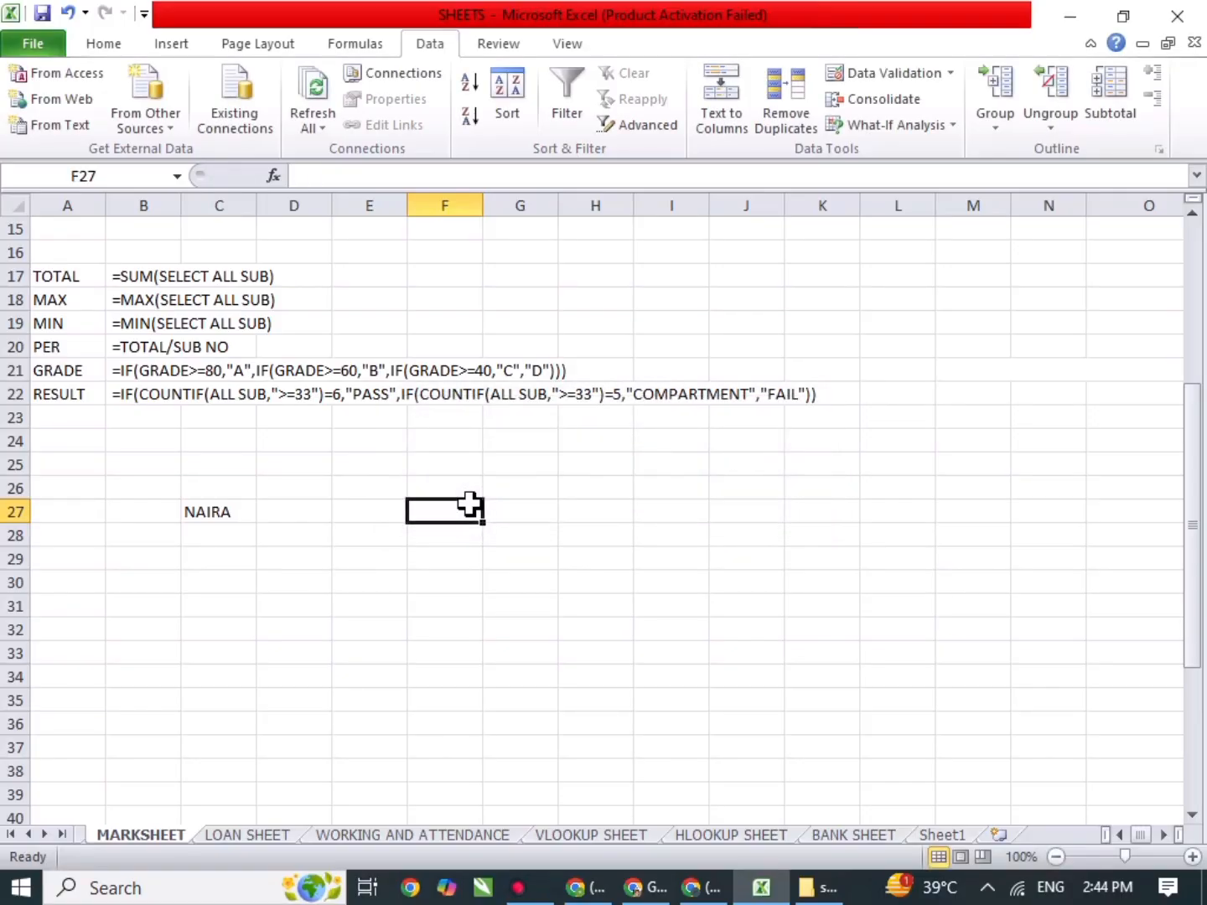
Try entering the overlong text HGHGHGH in F27 and cancel the entry.
text(HGHGHGH)
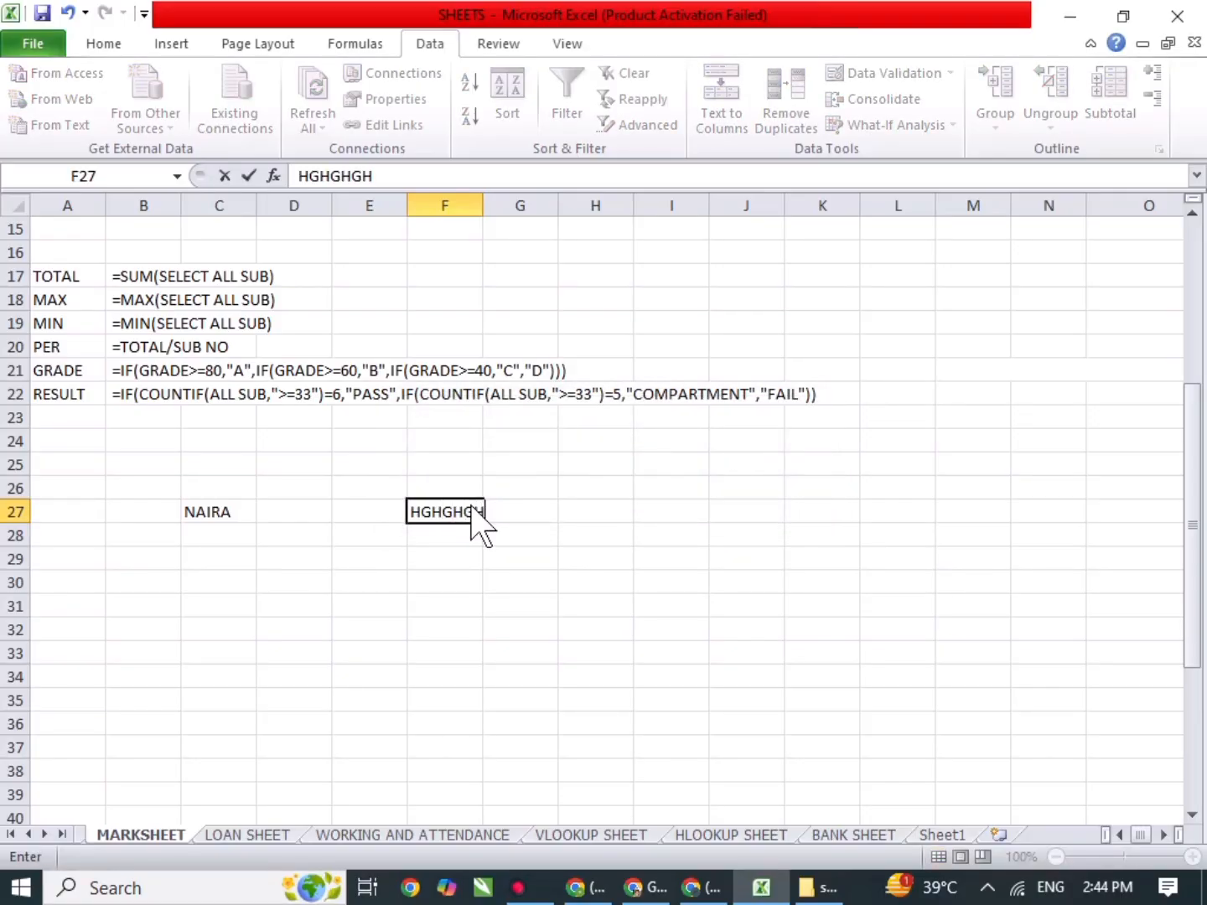
key(Return)
key(Return)
key(Return)
key(Tab)
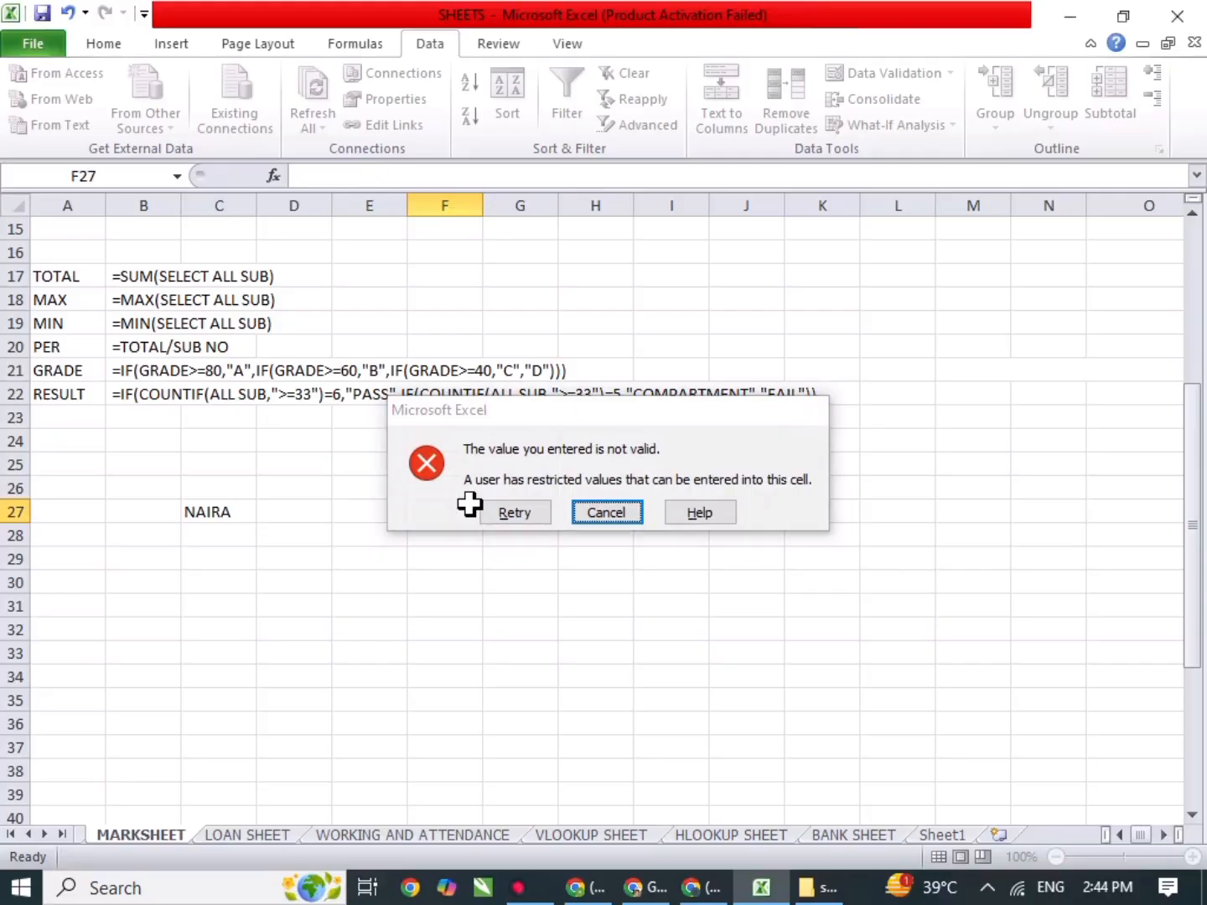
key(Return)
Enter the four-letter text HGHG in F27 as a test of the length rule, and clear the cell.
text(HGHG)
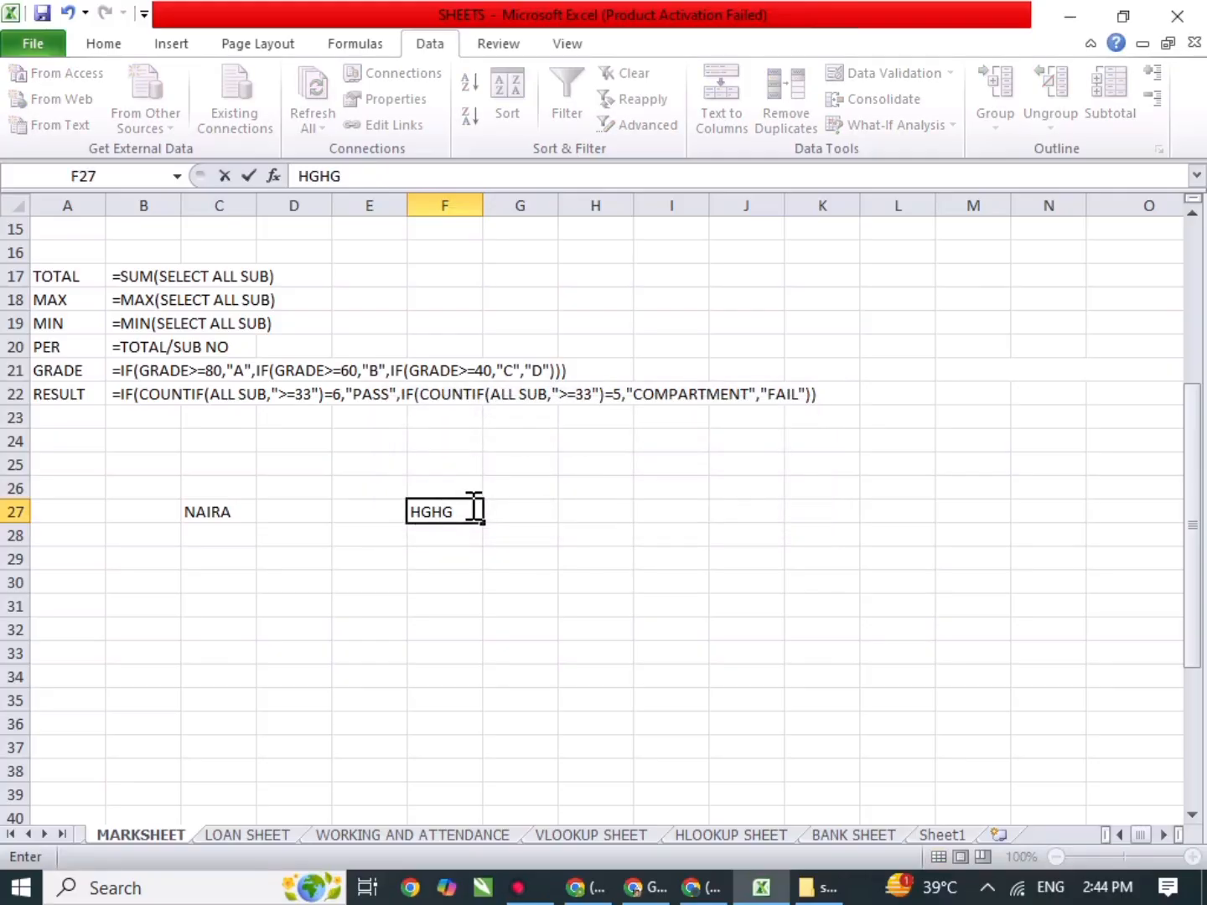
key(Return)
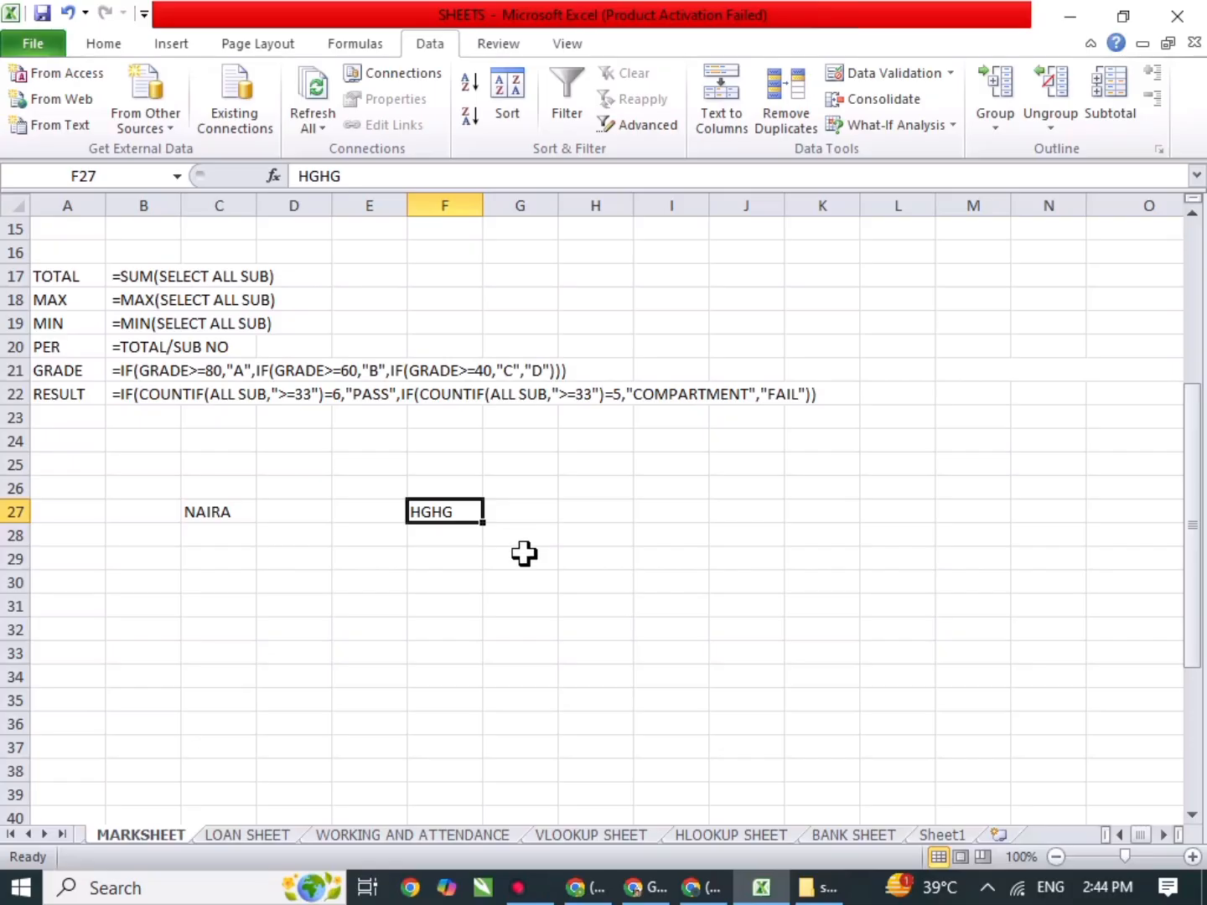
key(Delete)
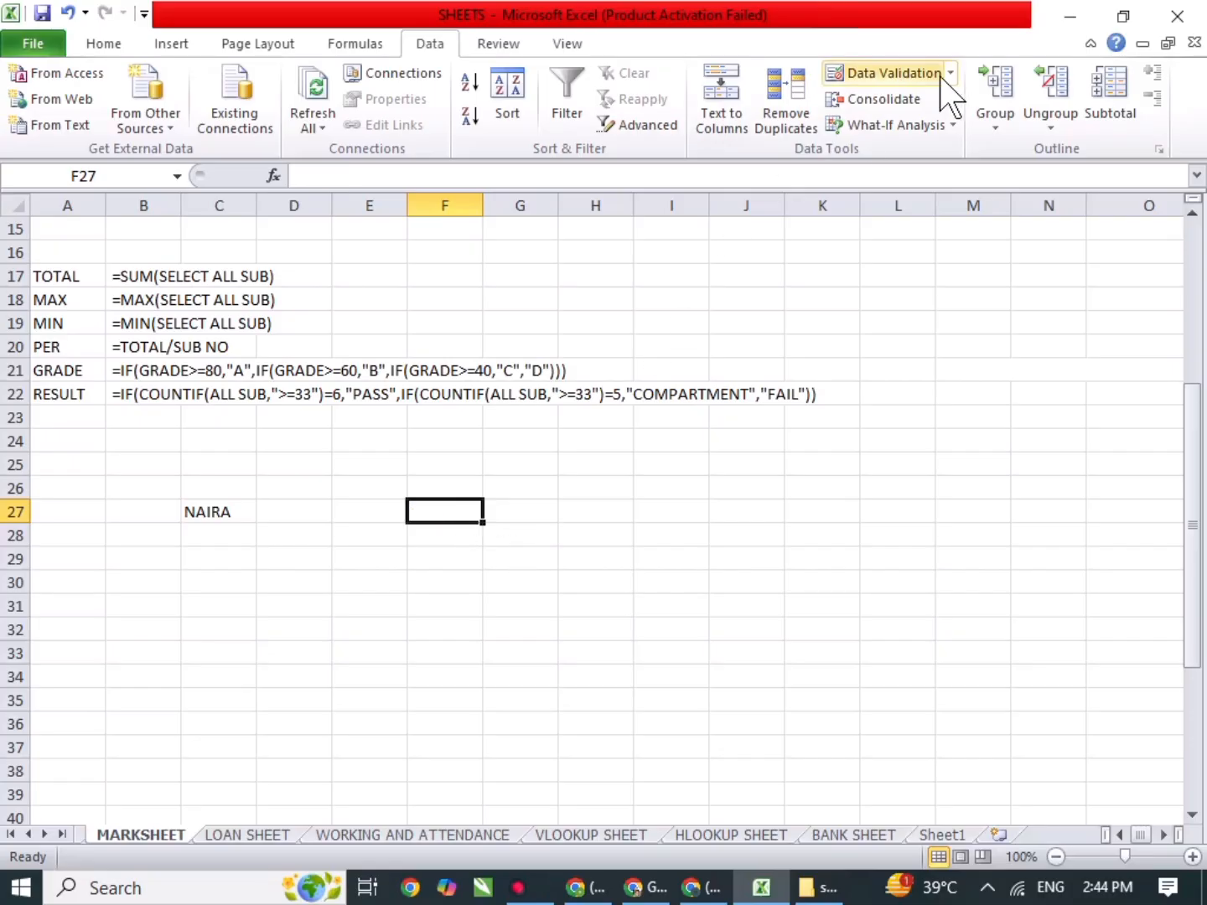
Change the validation of F27 to Custom with 3 as the formula.
click(900, 75)
click(628, 416)
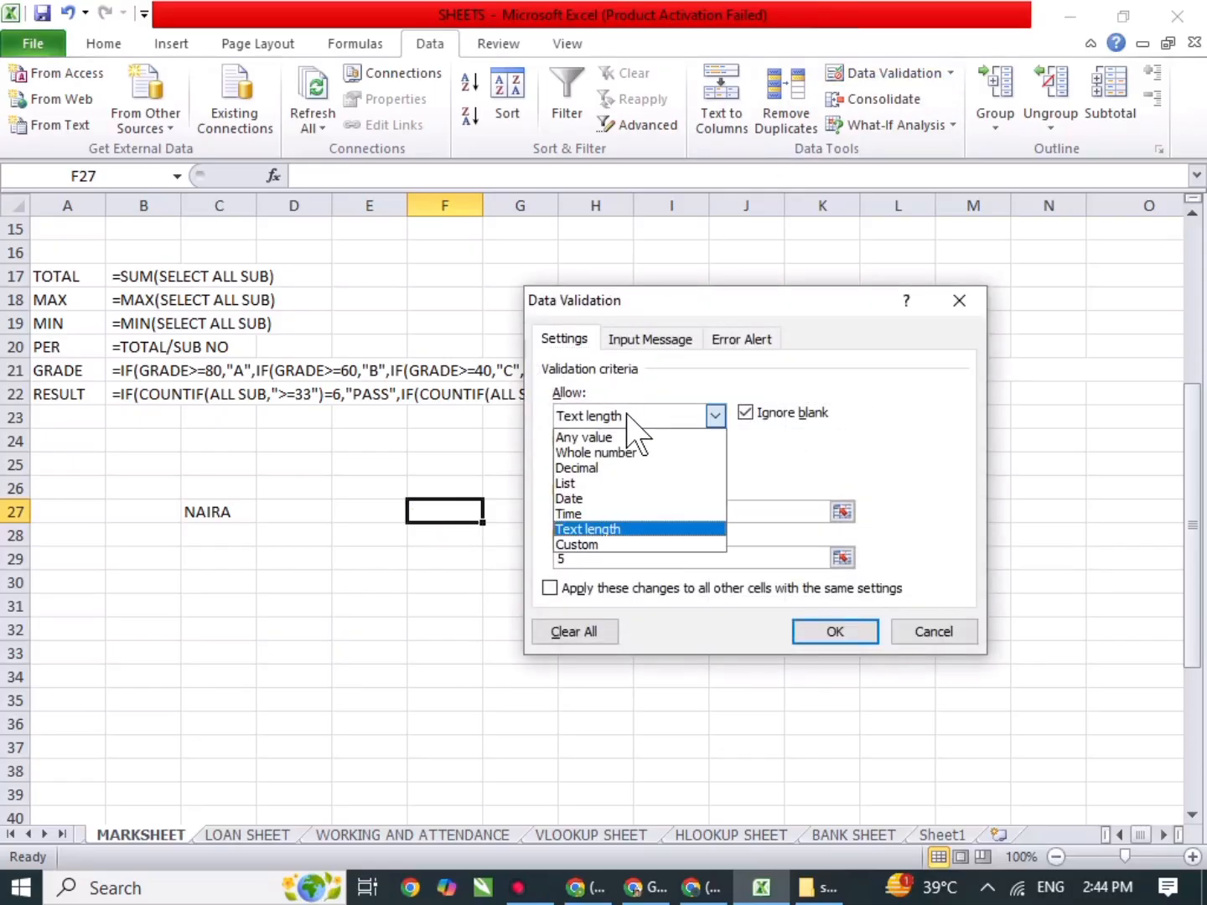
click(586, 544)
click(638, 511)
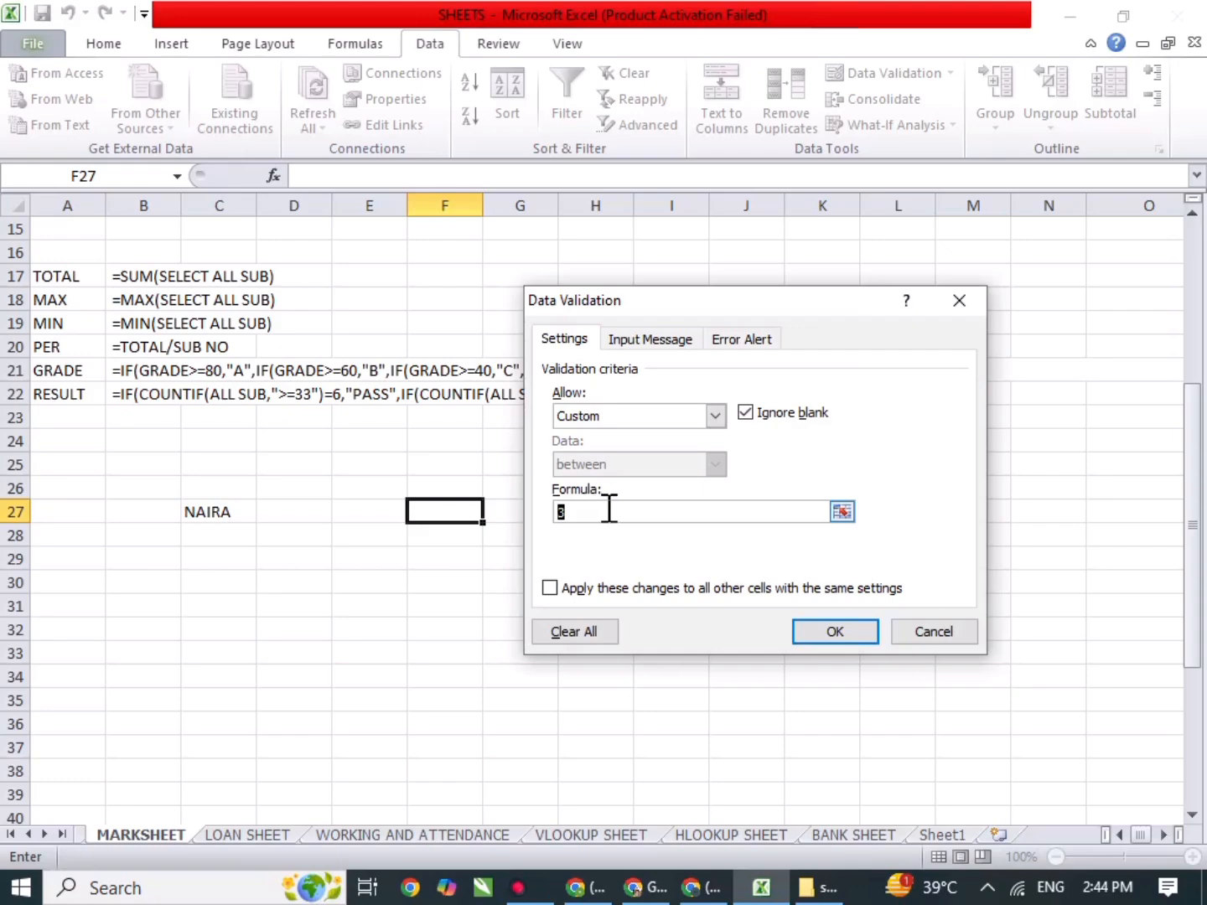
click(848, 630)
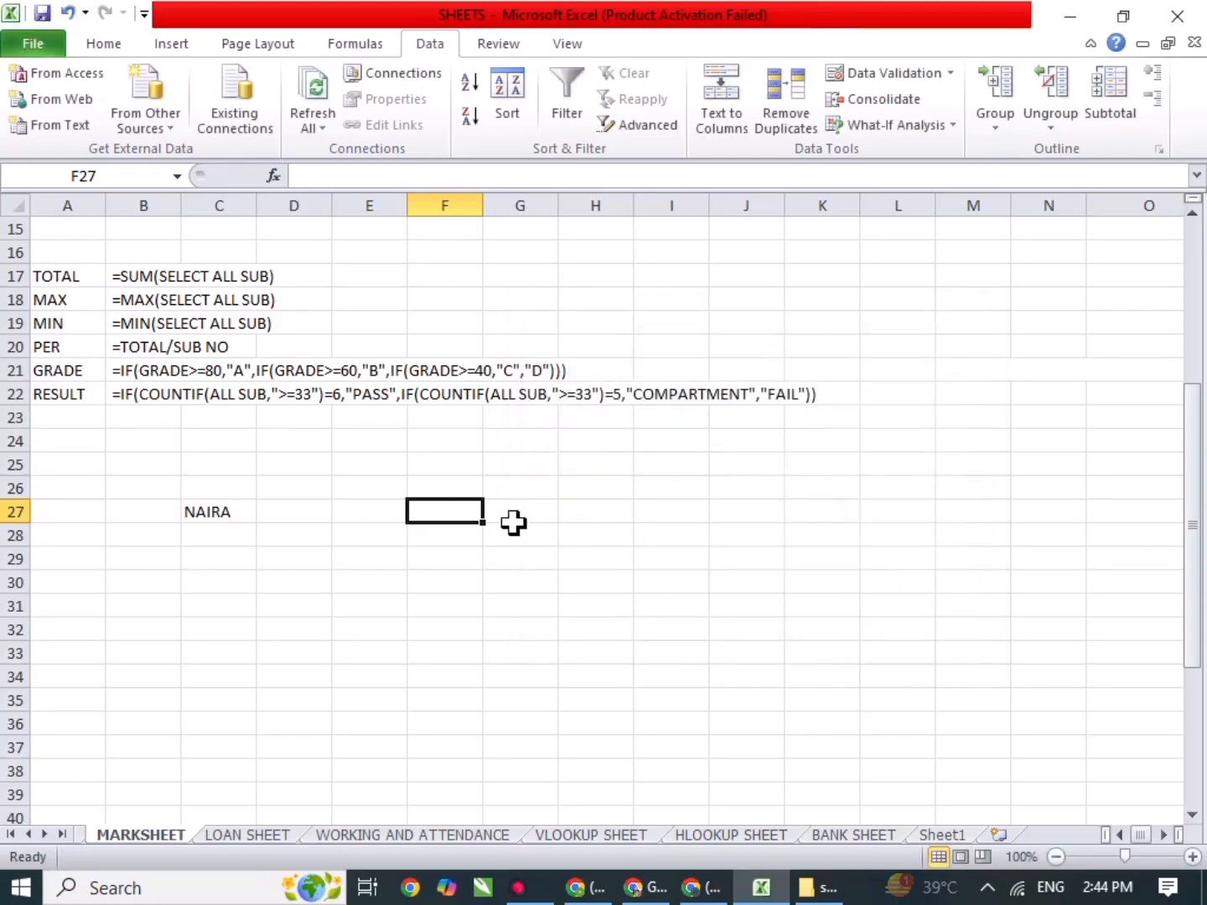
Test the custom validation by entering 5 in F27, and clear the cell.
text(5)
key(Return)
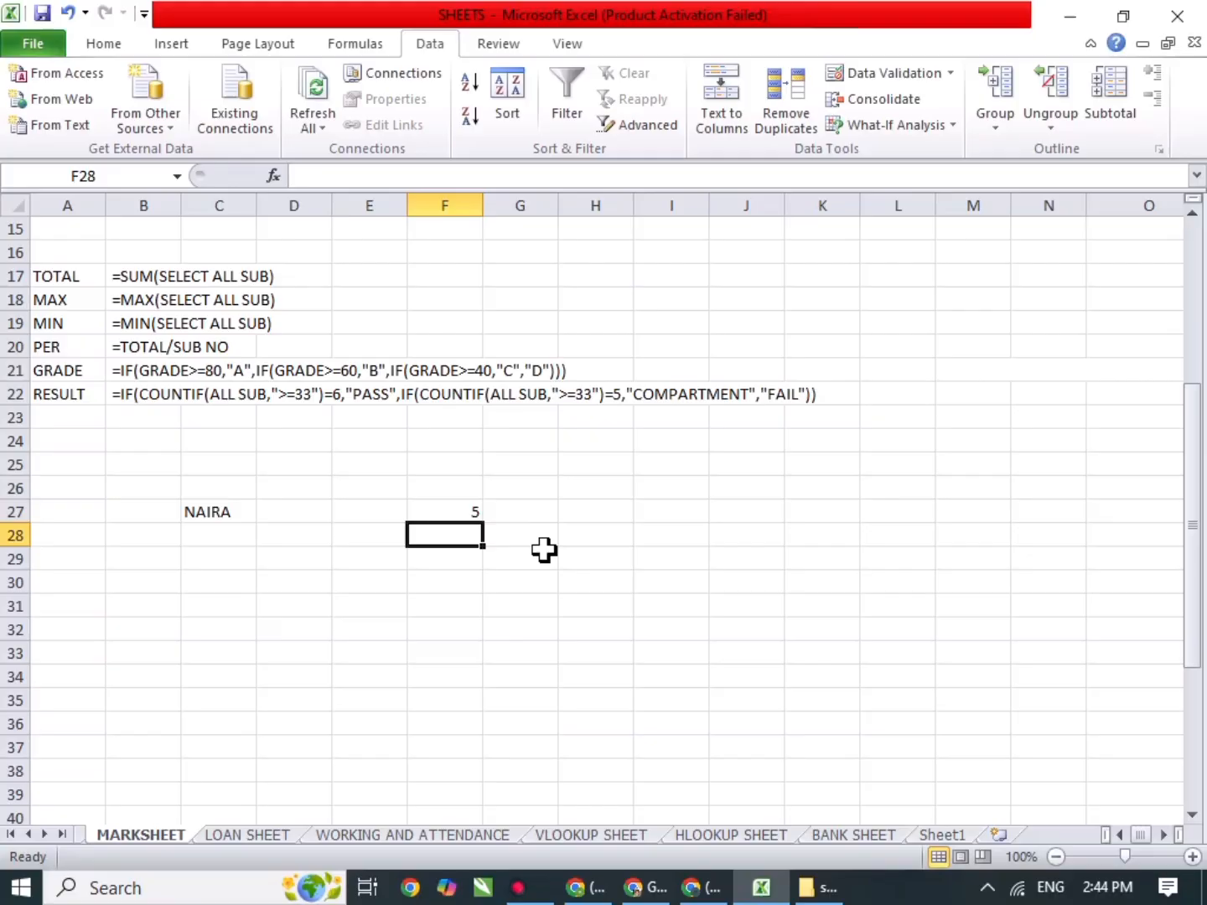
click(471, 509)
key(Delete)
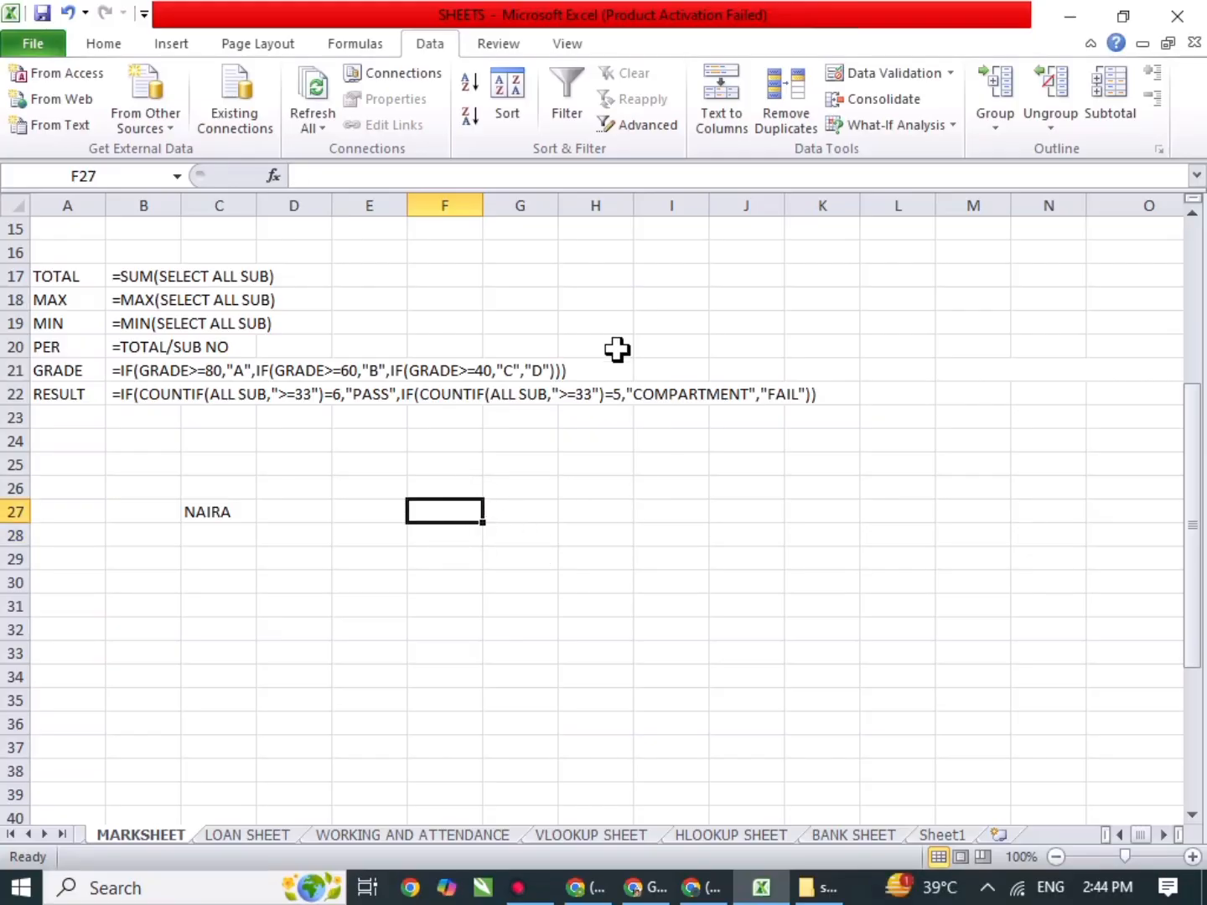
click(851, 580)
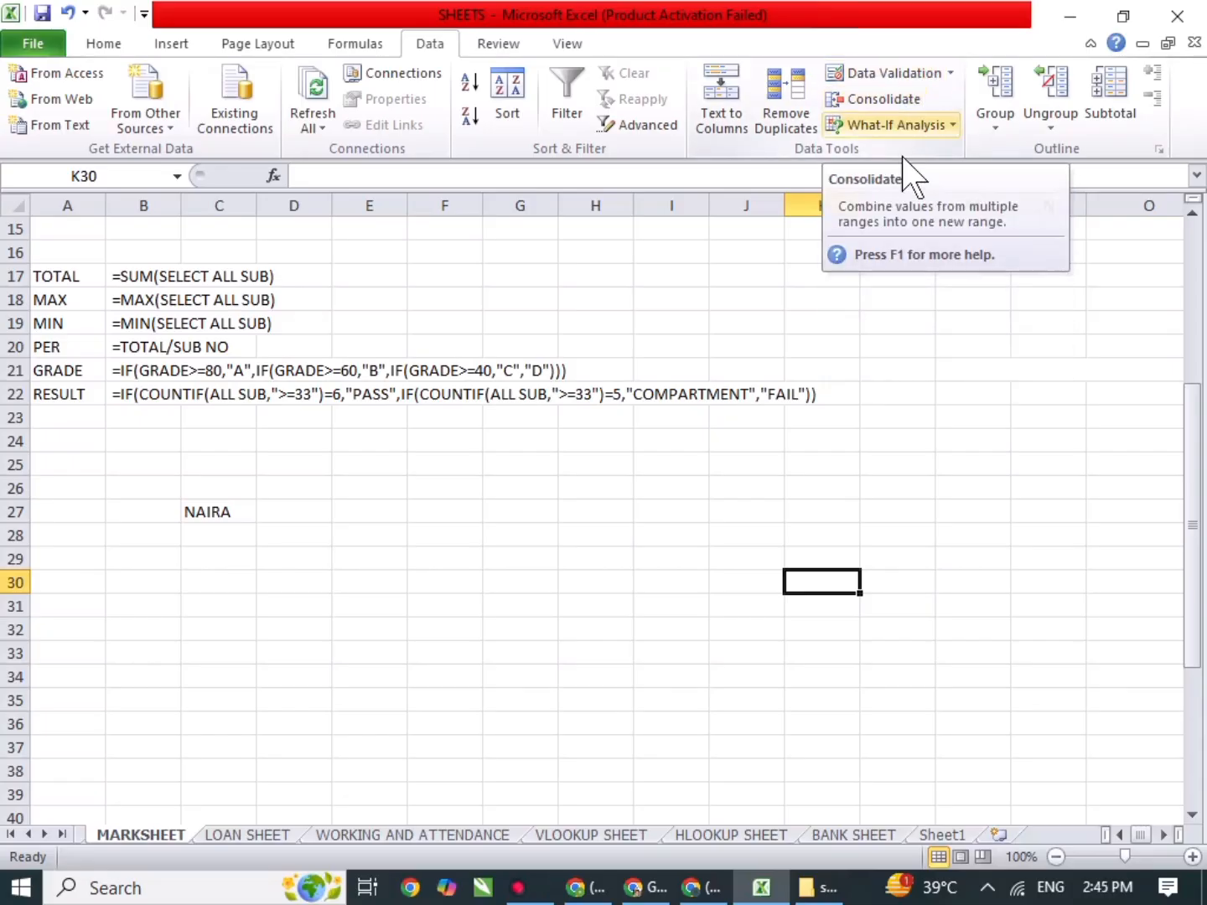
drag(972, 440, 11, 205)
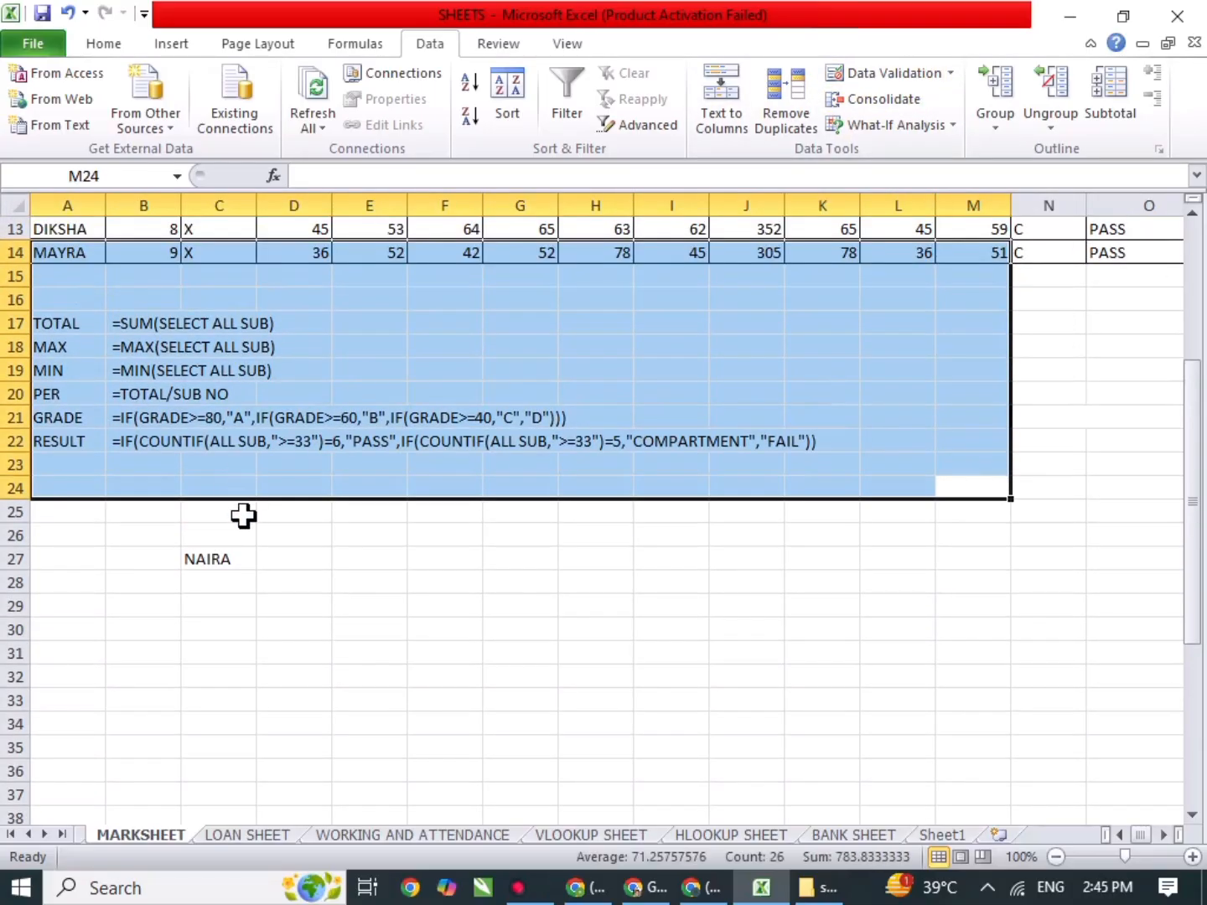
click(408, 658)
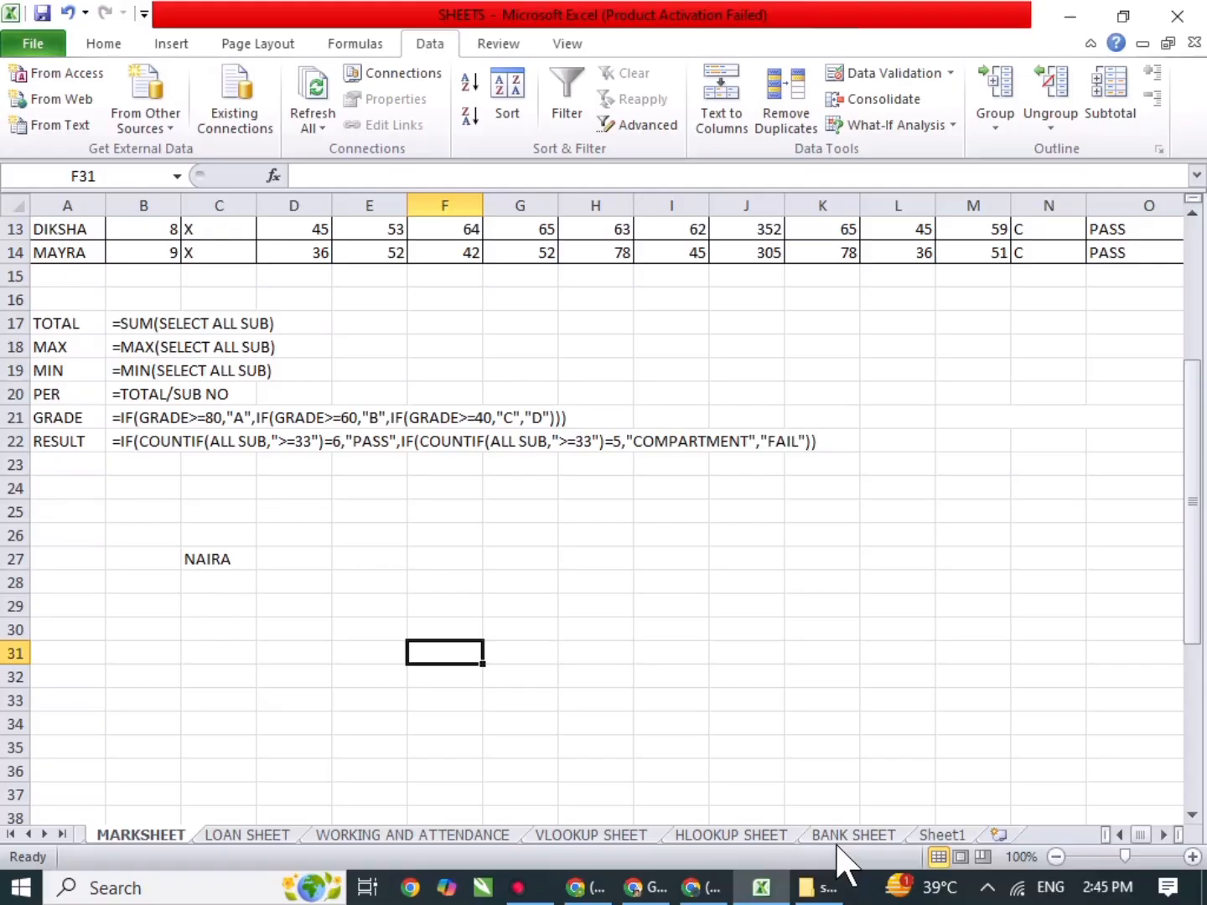
Enter the month headings JAN, FEB, MARCH, APRIL, MAY and JUNE in D31:I31 of the mark sheet.
click(275, 653)
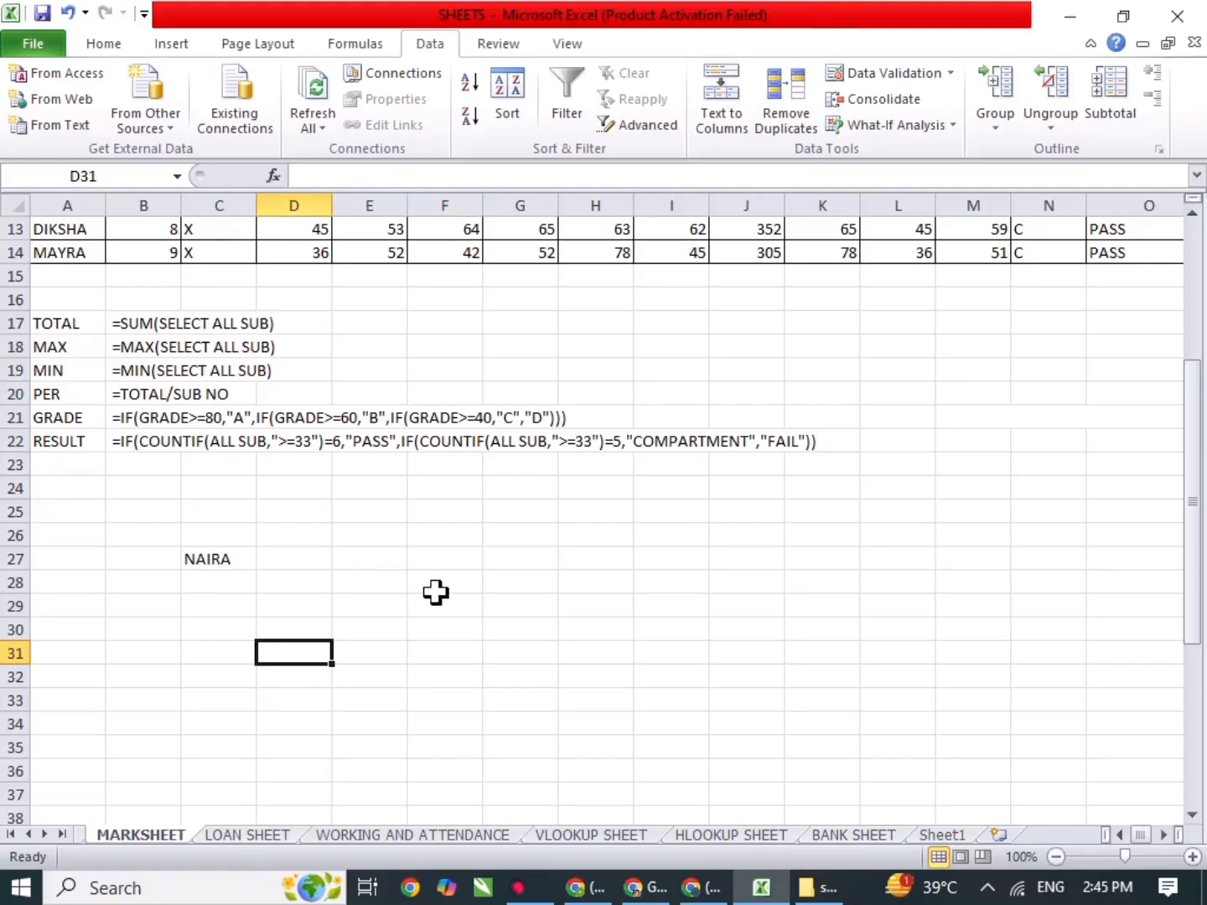
text(JAN)
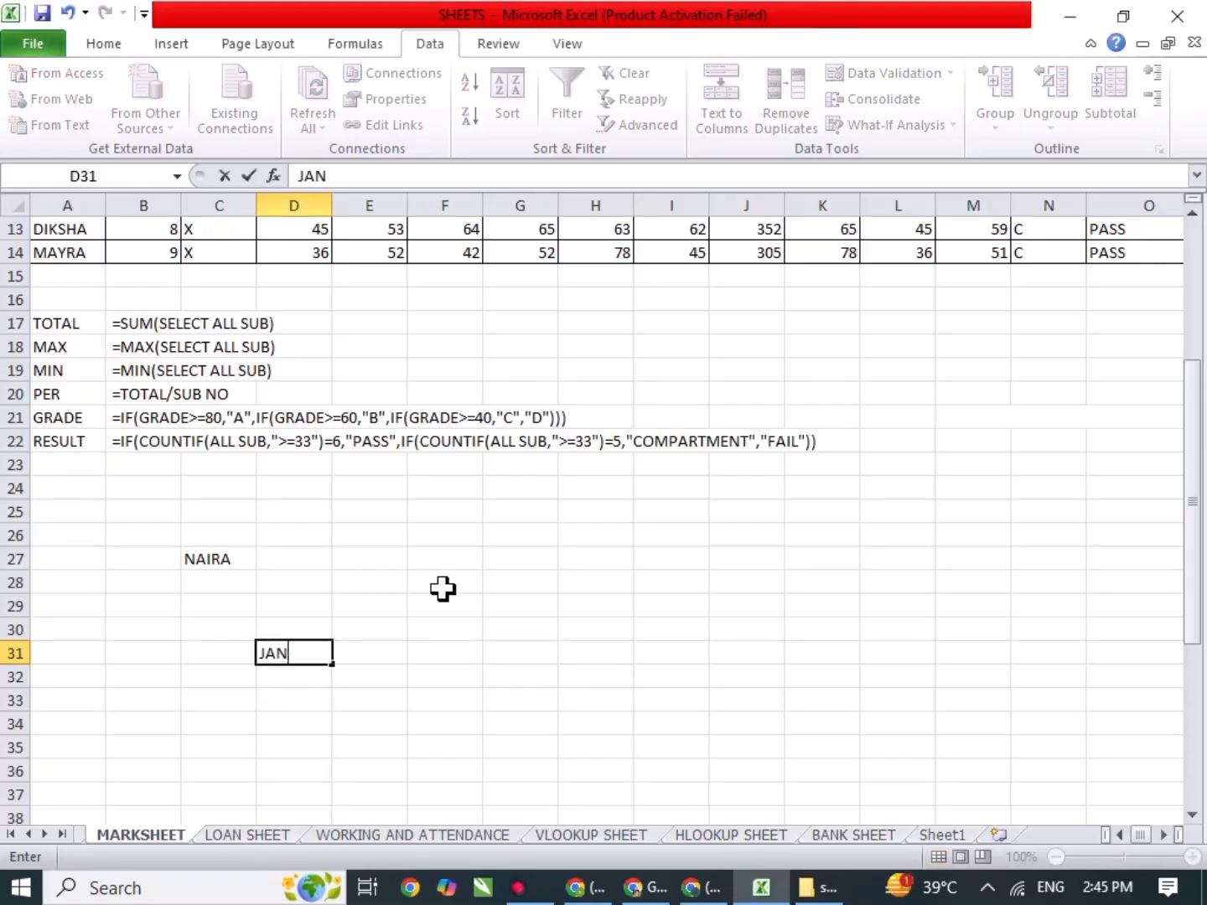
key(Tab)
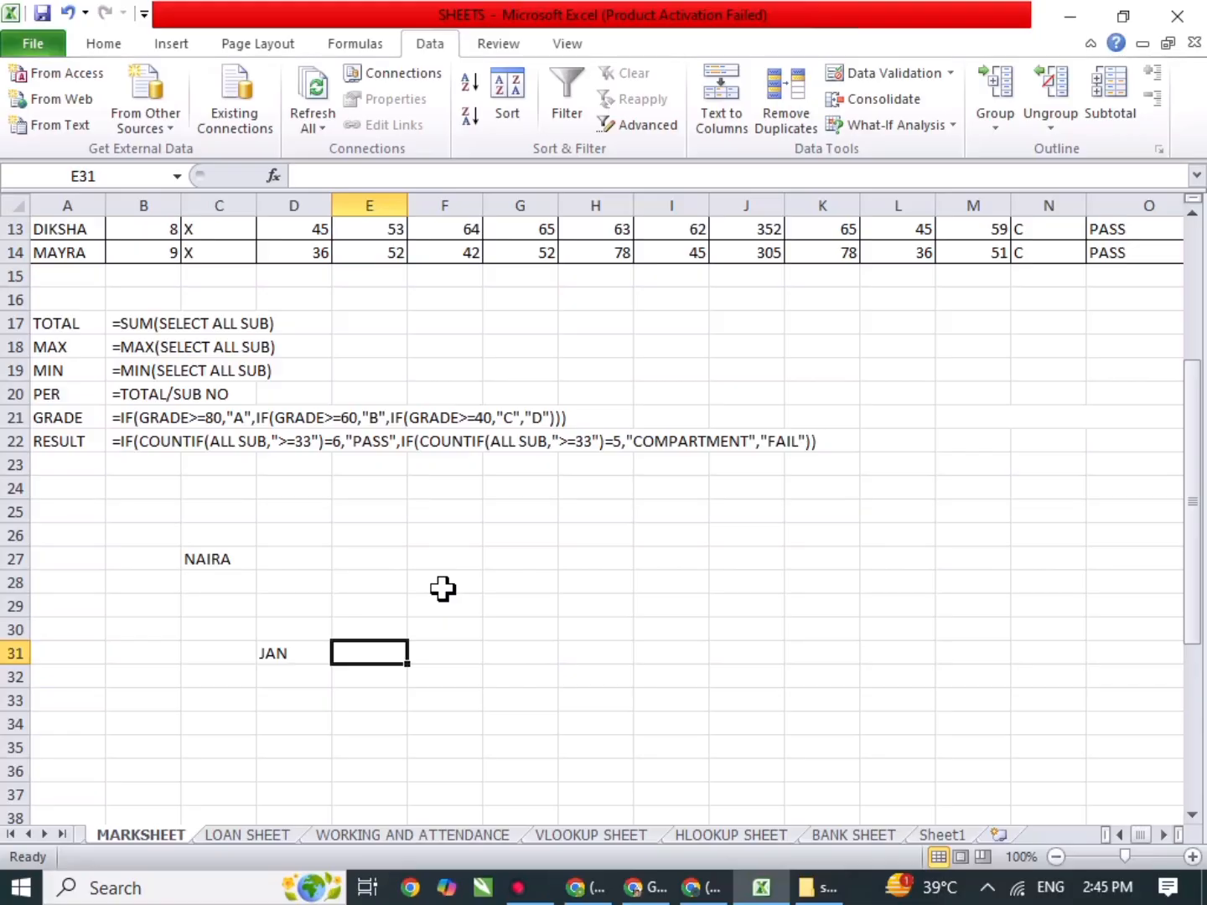
text(FEB)
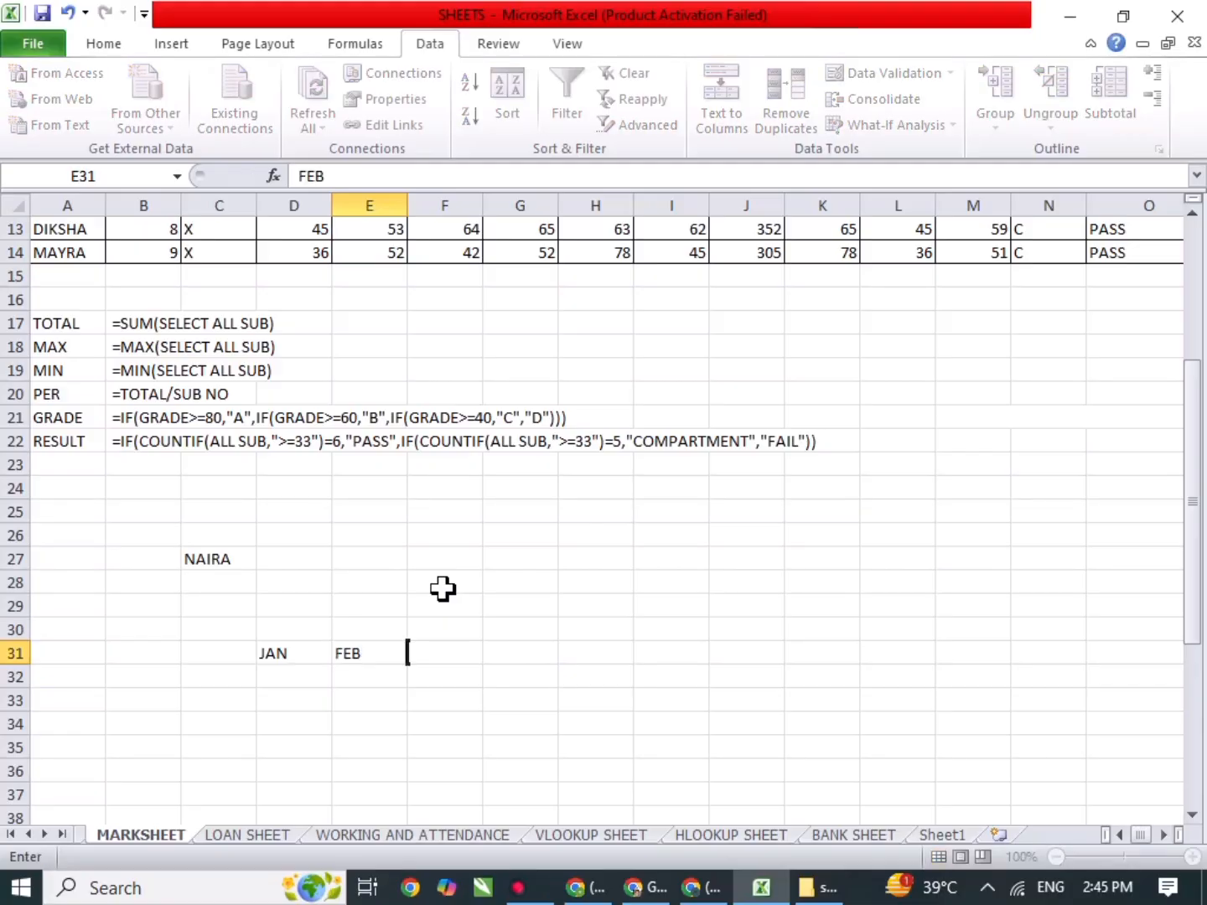
key(Tab)
text(MARC)
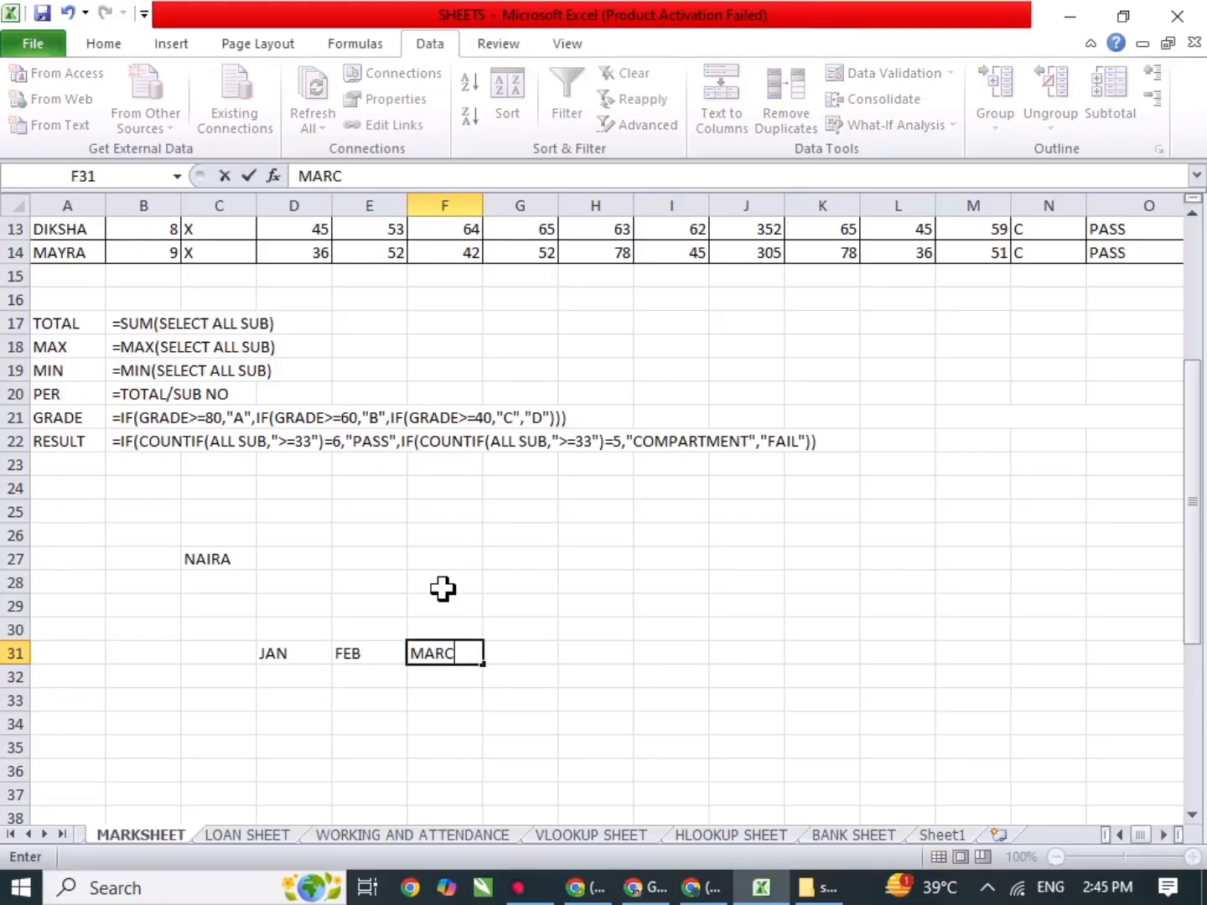
text(H)
key(Tab)
text(APRIL)
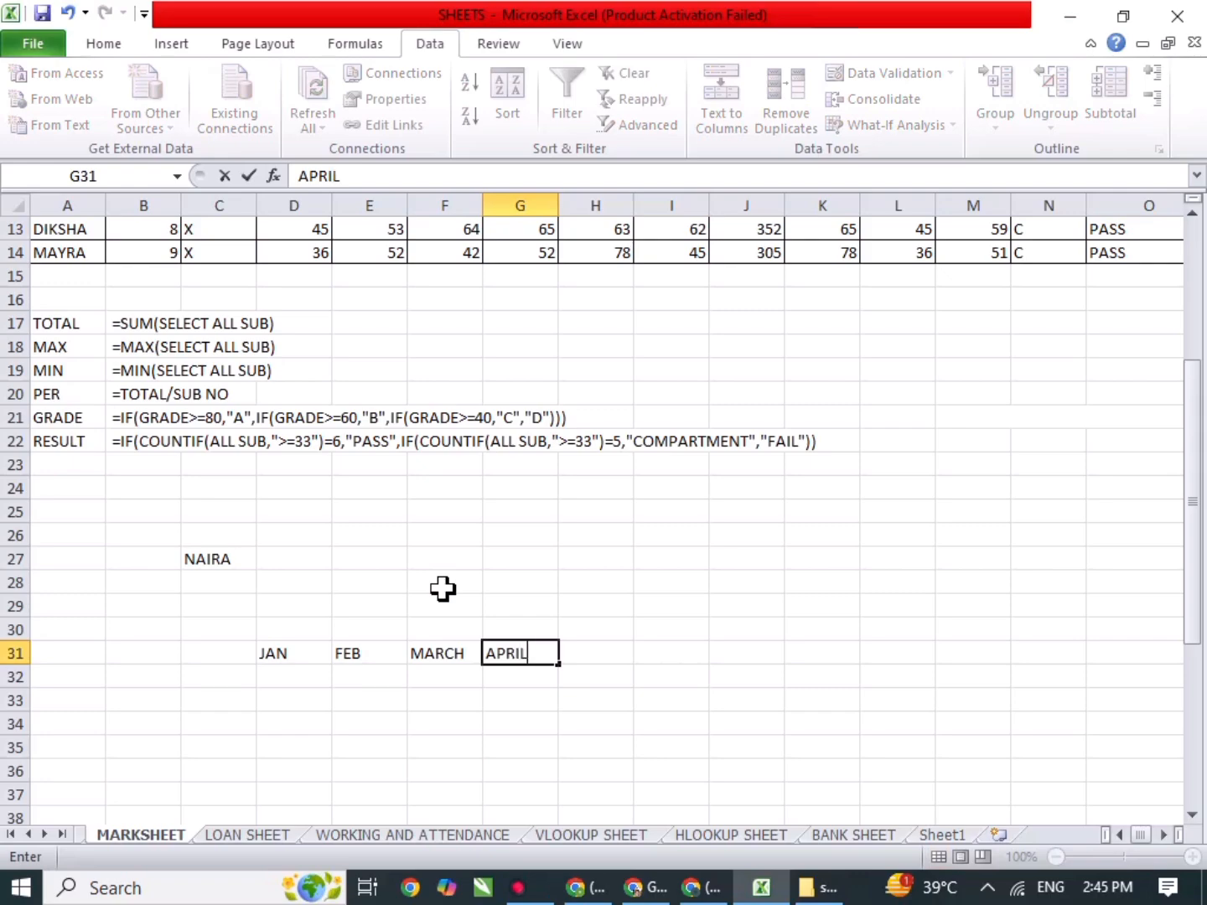
key(Tab)
text(MAY)
key(Tab)
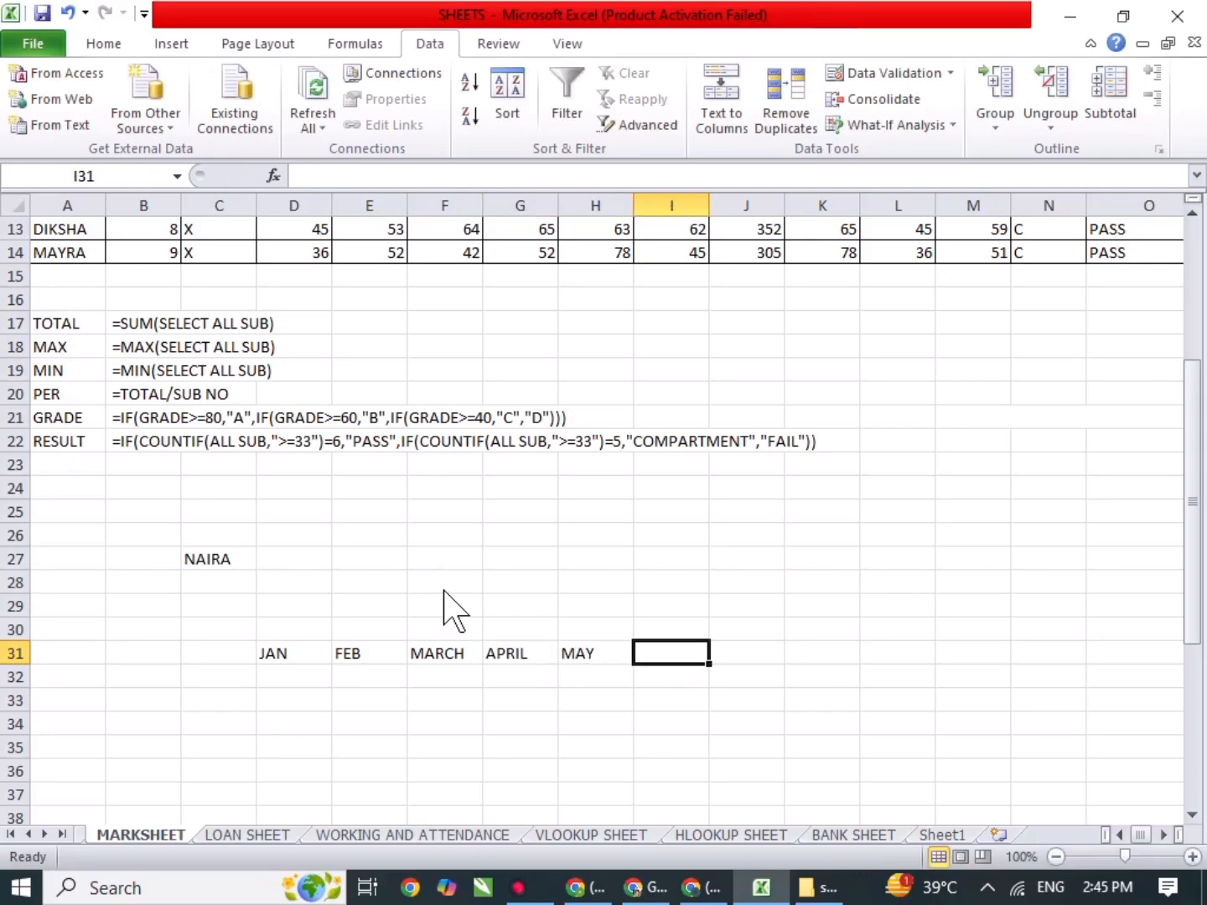
text(JUNE)
key(Return)
Fill D32:I32 beneath the January to June headings with 45, 52, 5, 4, 54 and 54.
text(4)
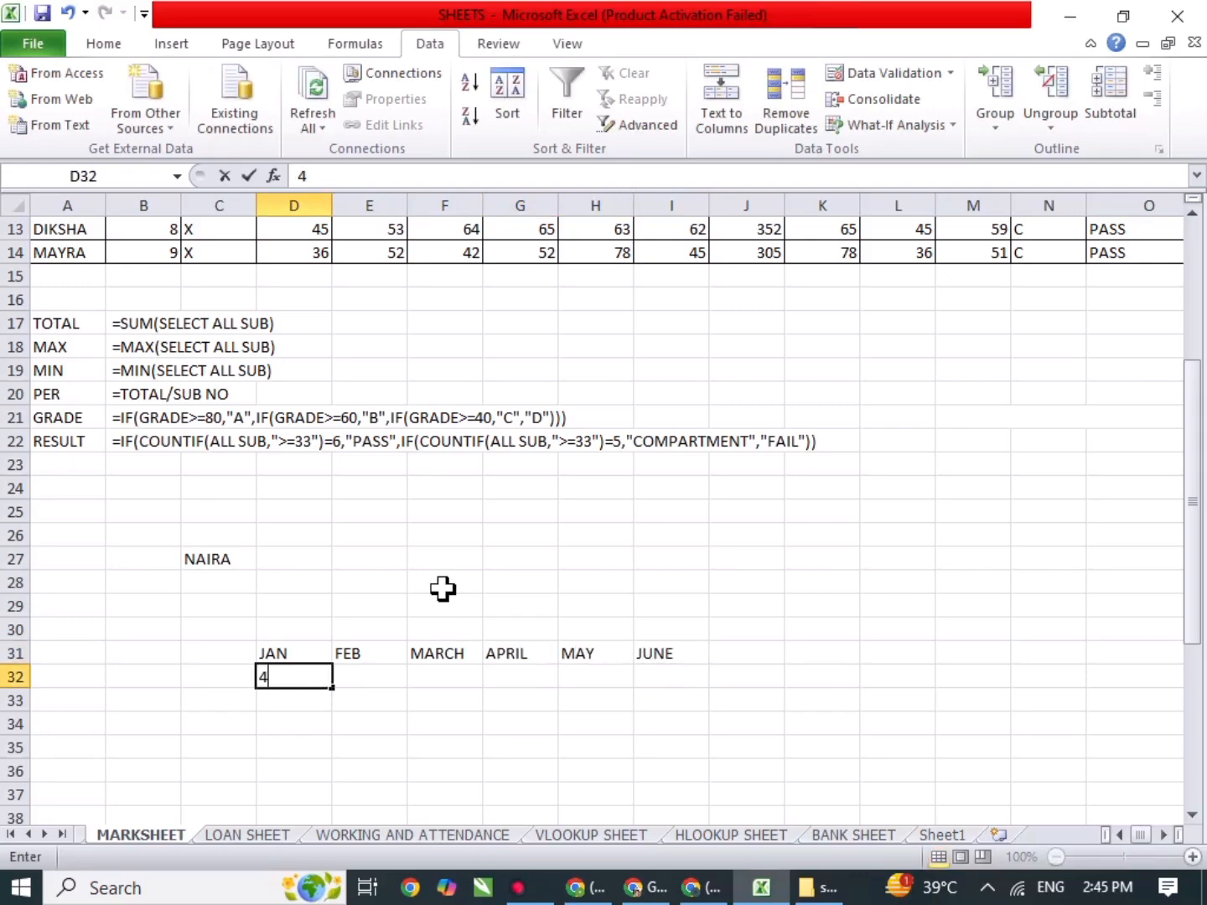
text(5)
key(Tab)
text(52)
key(Tab)
text(5)
key(Tab)
text(4	5)
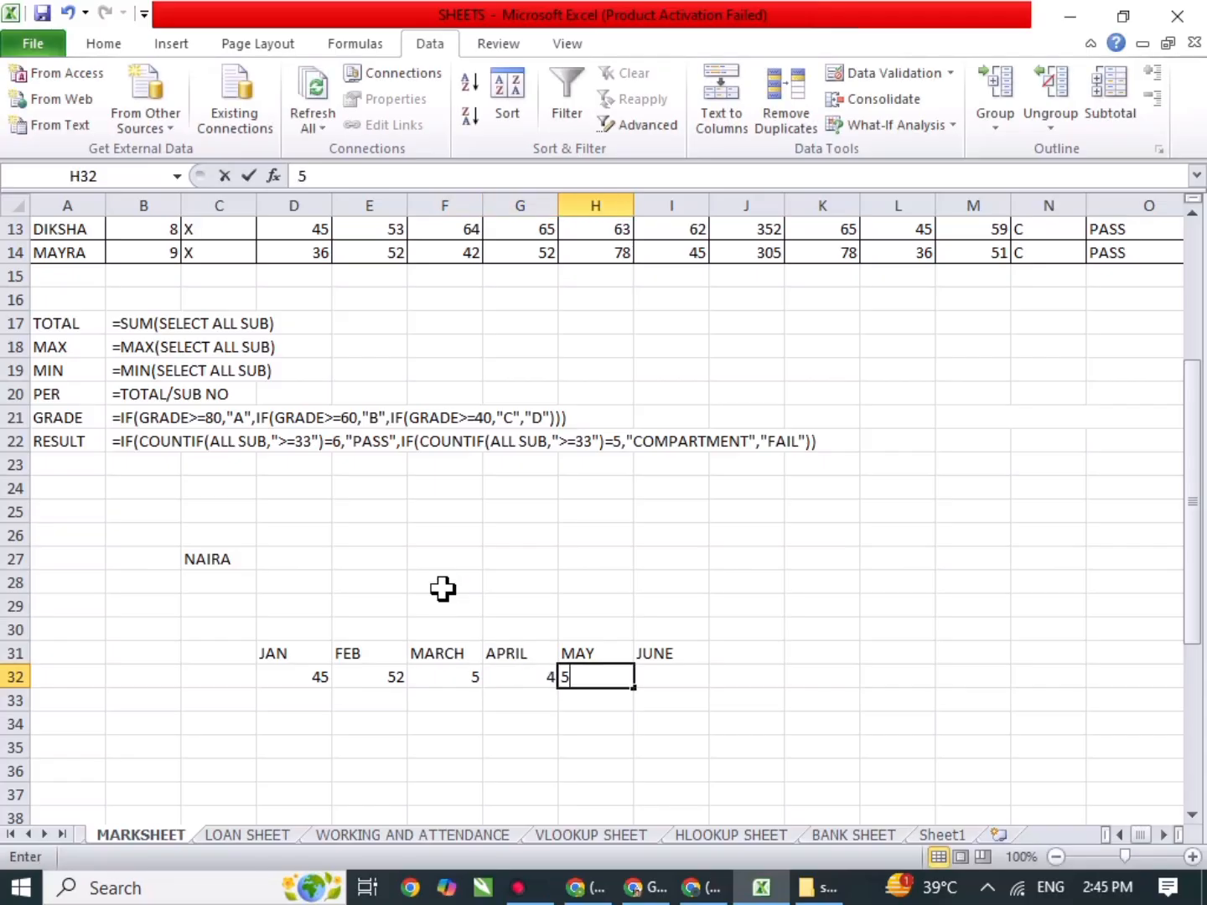
text(4)
key(Tab)
text(54)
click(513, 560)
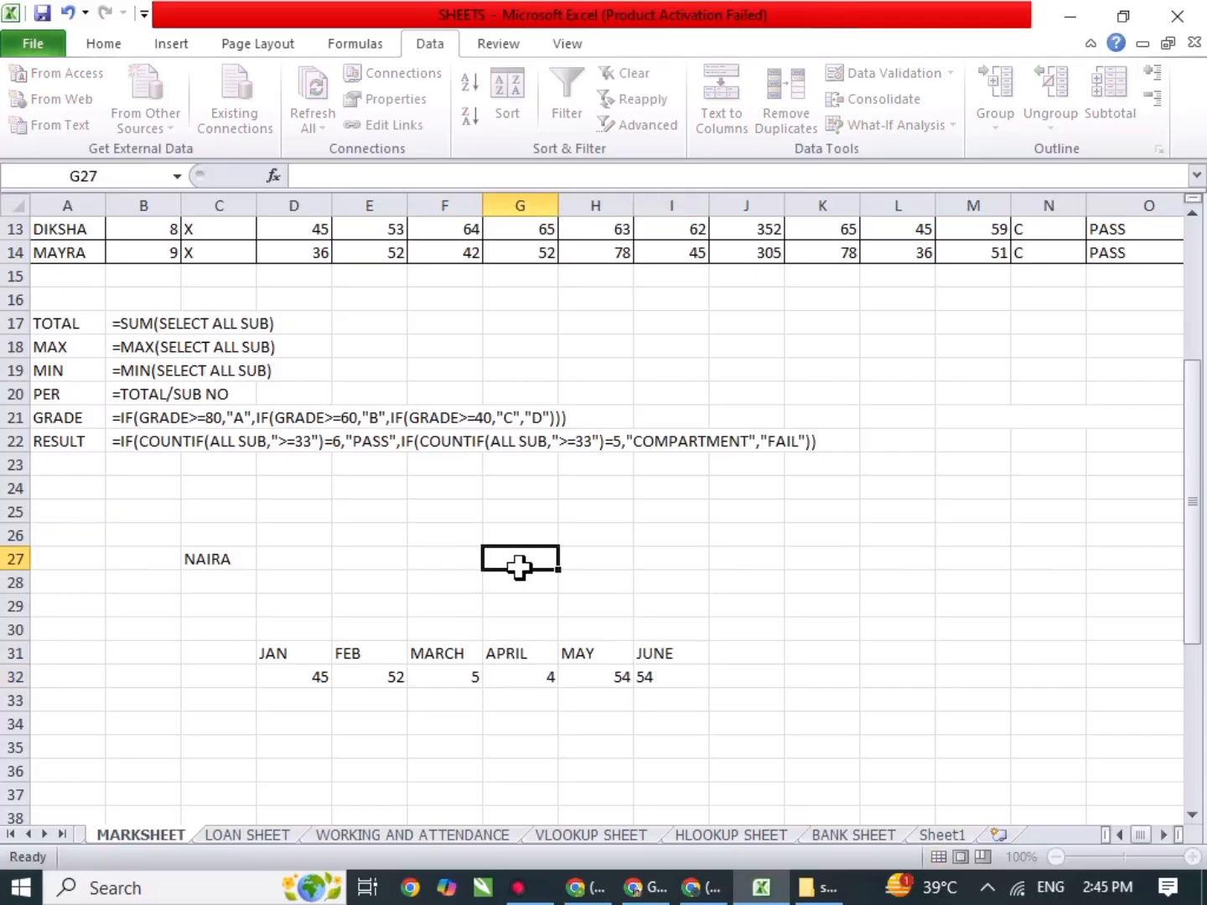
Enter the month headings JULY, AUG, SEP, OCT, NOV and DEC in B24:G24 of LOAN SHEET.
click(246, 835)
scroll(404, 684, down, 5)
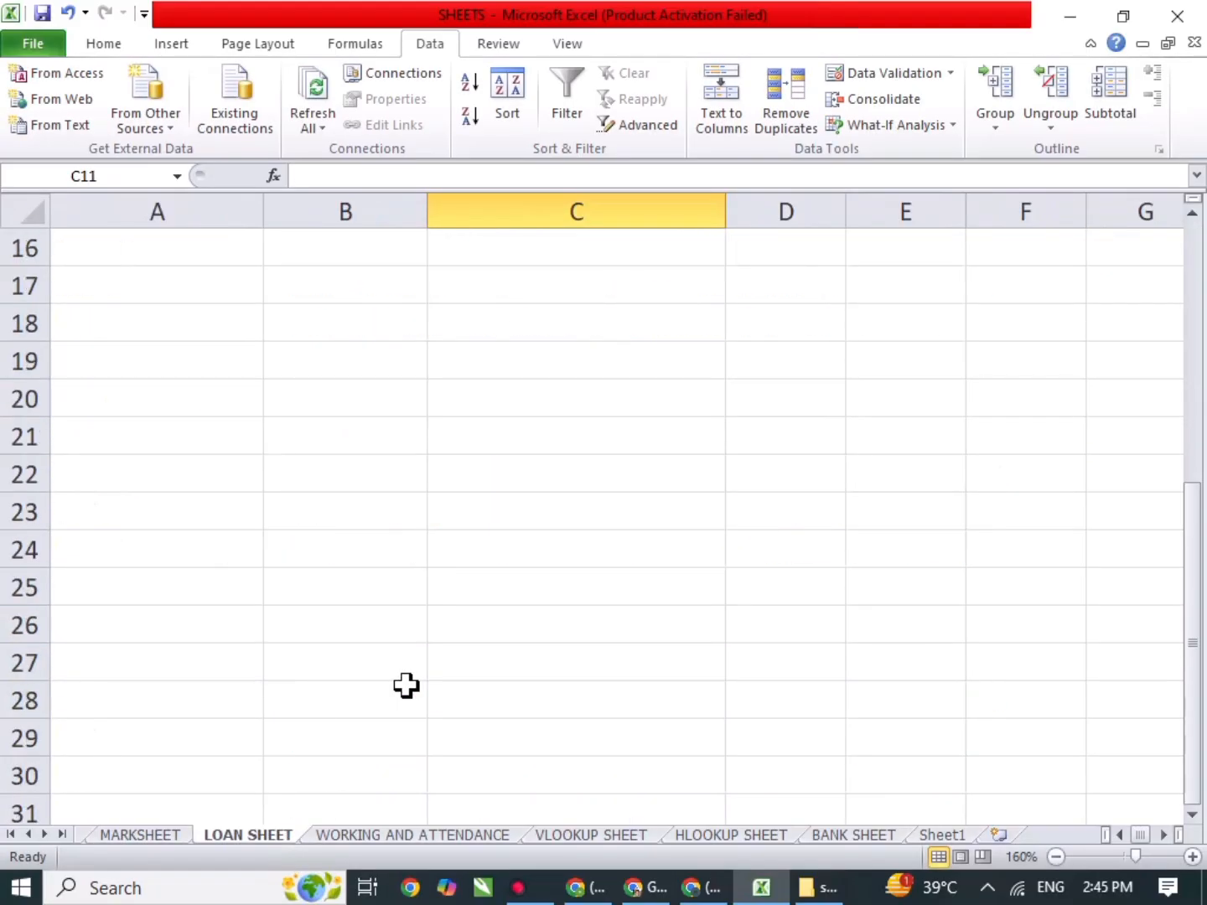
click(385, 543)
text(JULY)
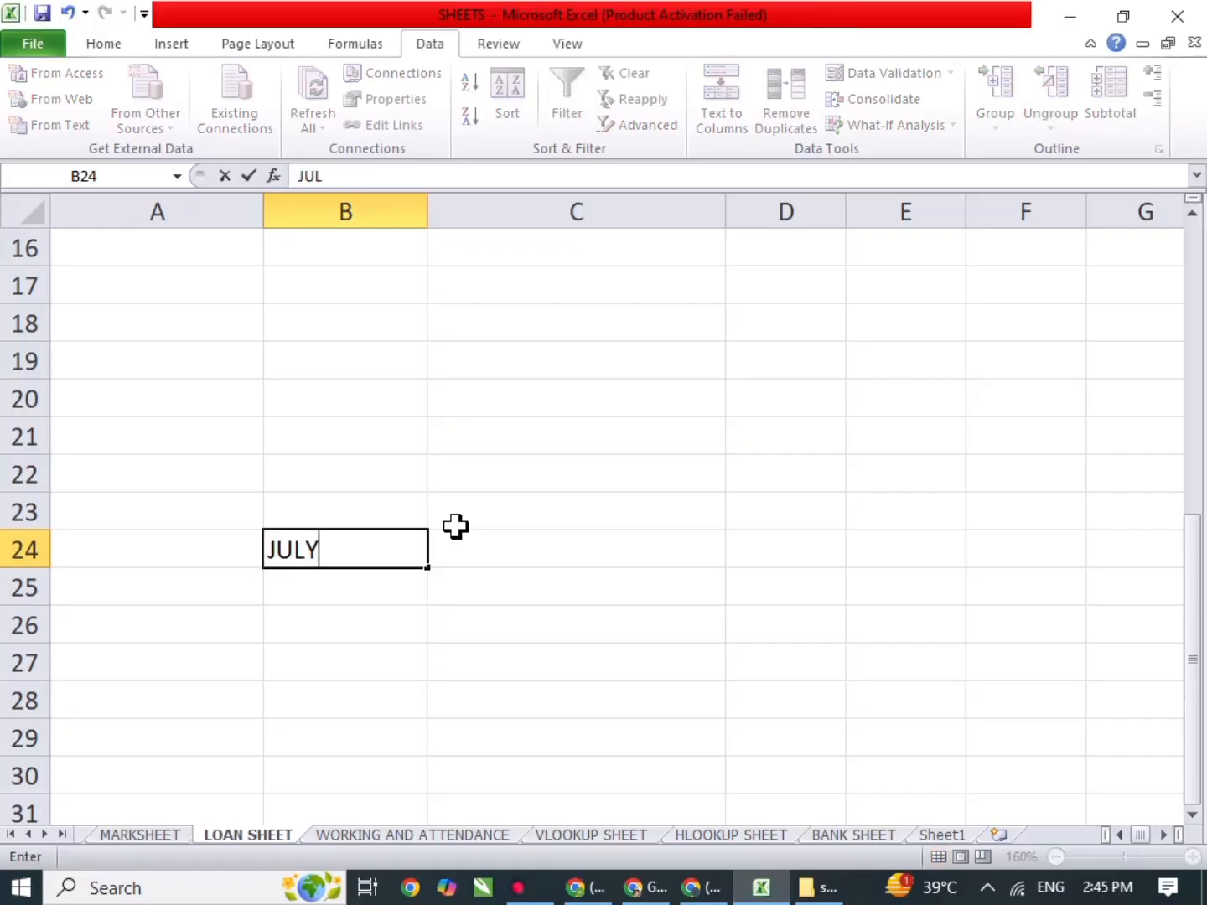
click(456, 533)
text(AG=)
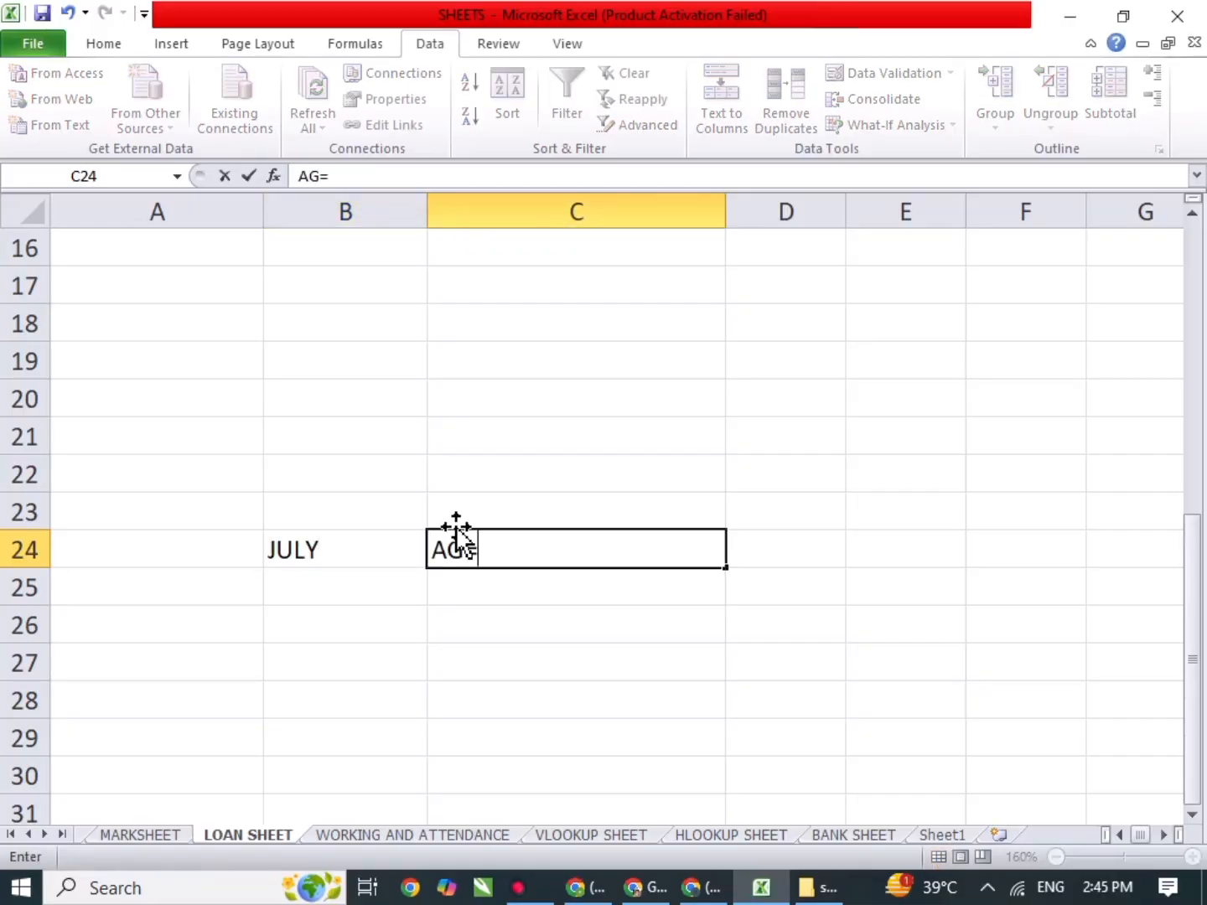
text(UG)
key(Tab)
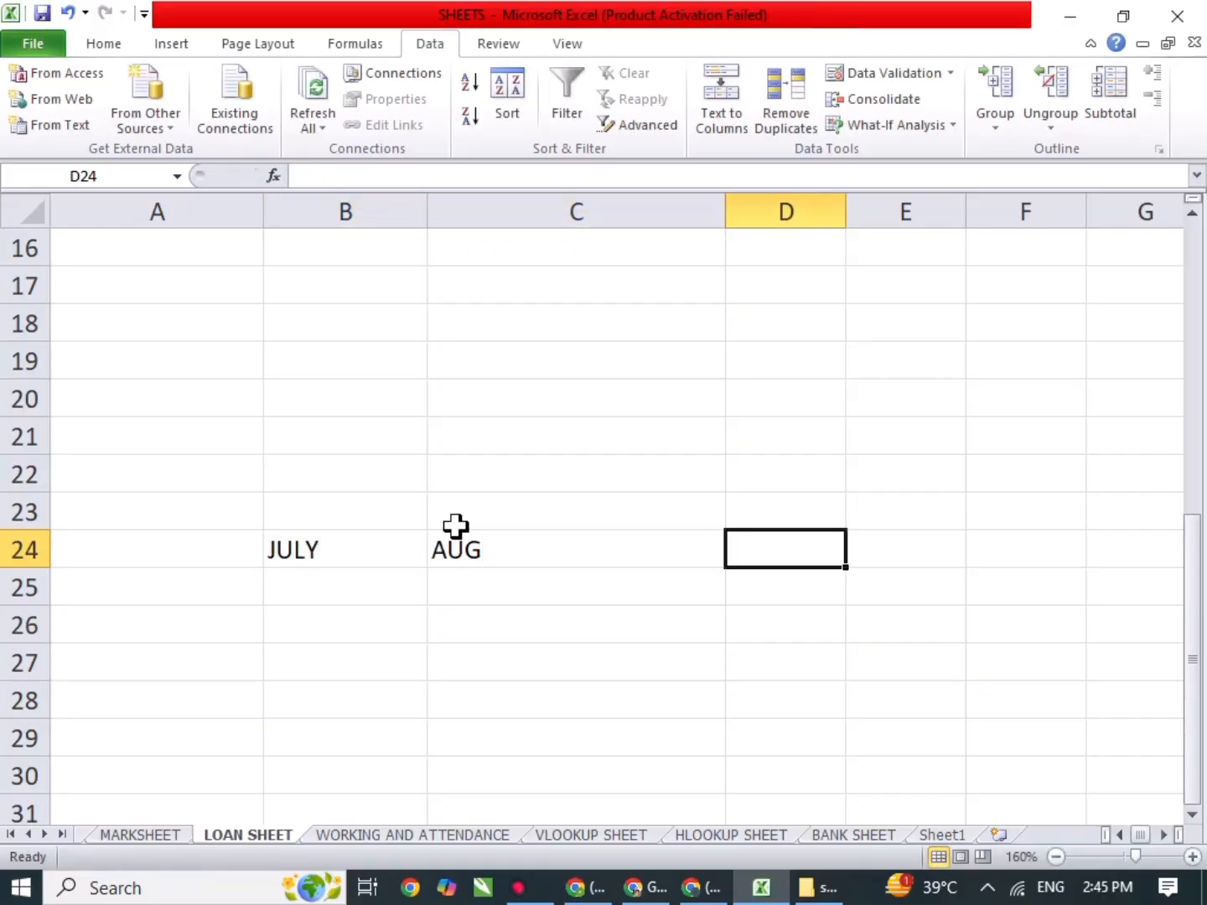
text(SEP)
key(Tab)
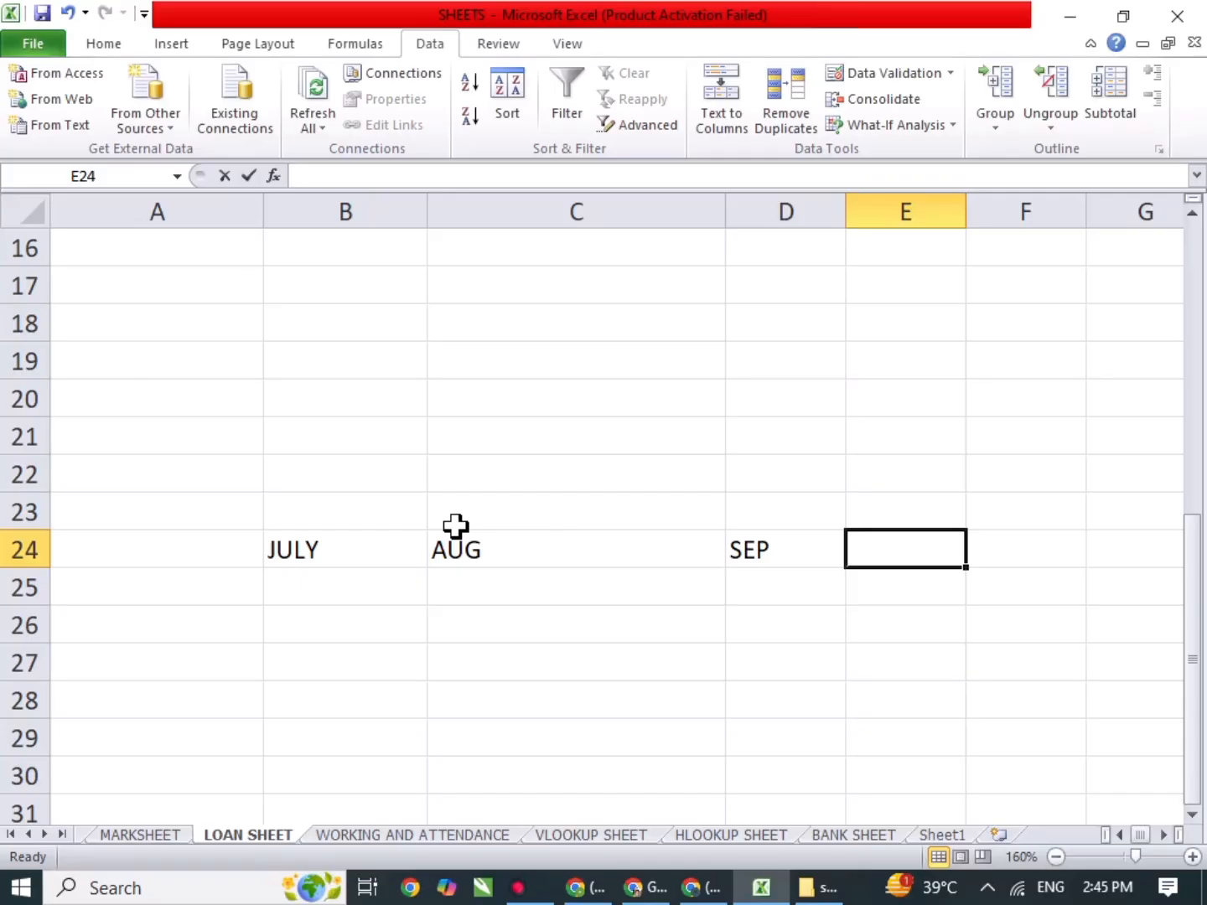
text(OCT)
key(Tab)
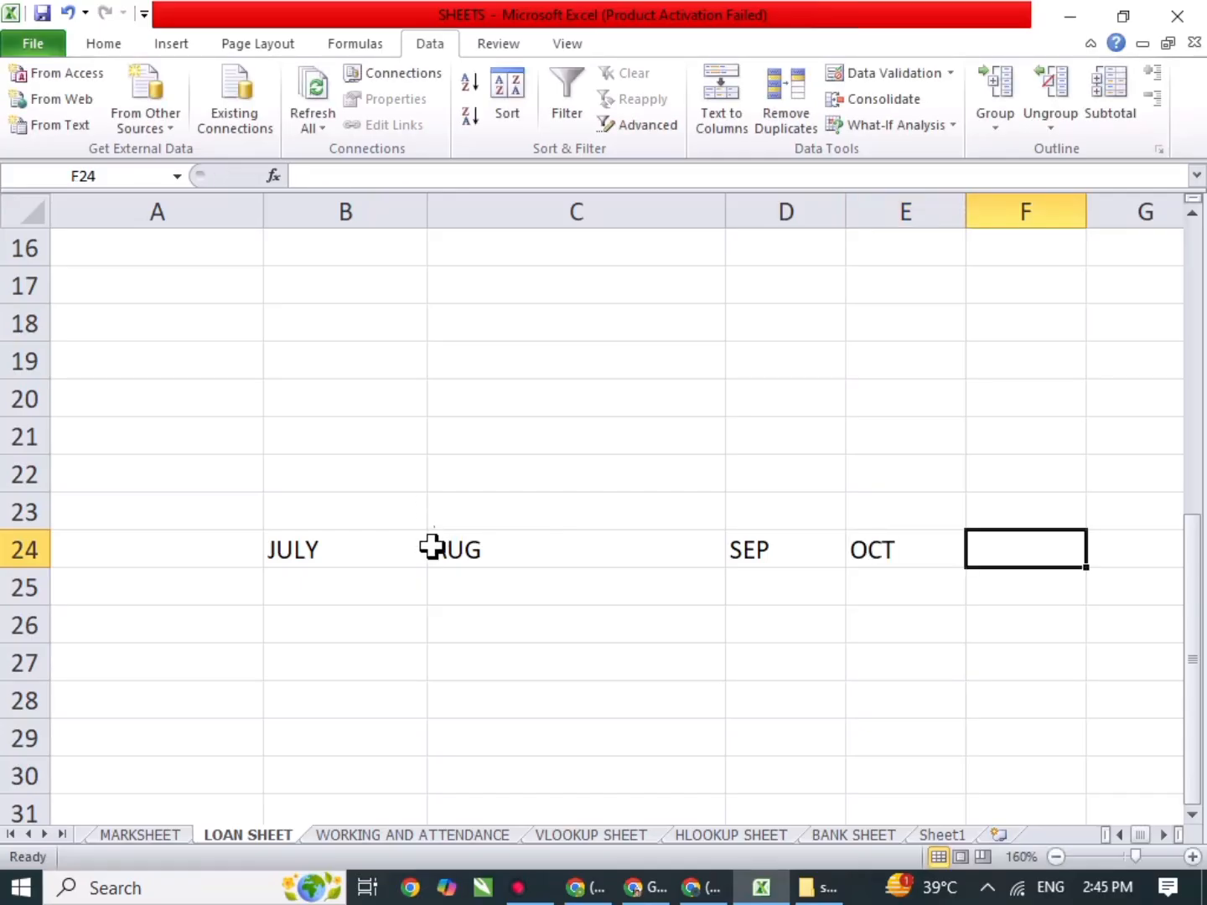
scroll(430, 546, down, 2)
text(NOV)
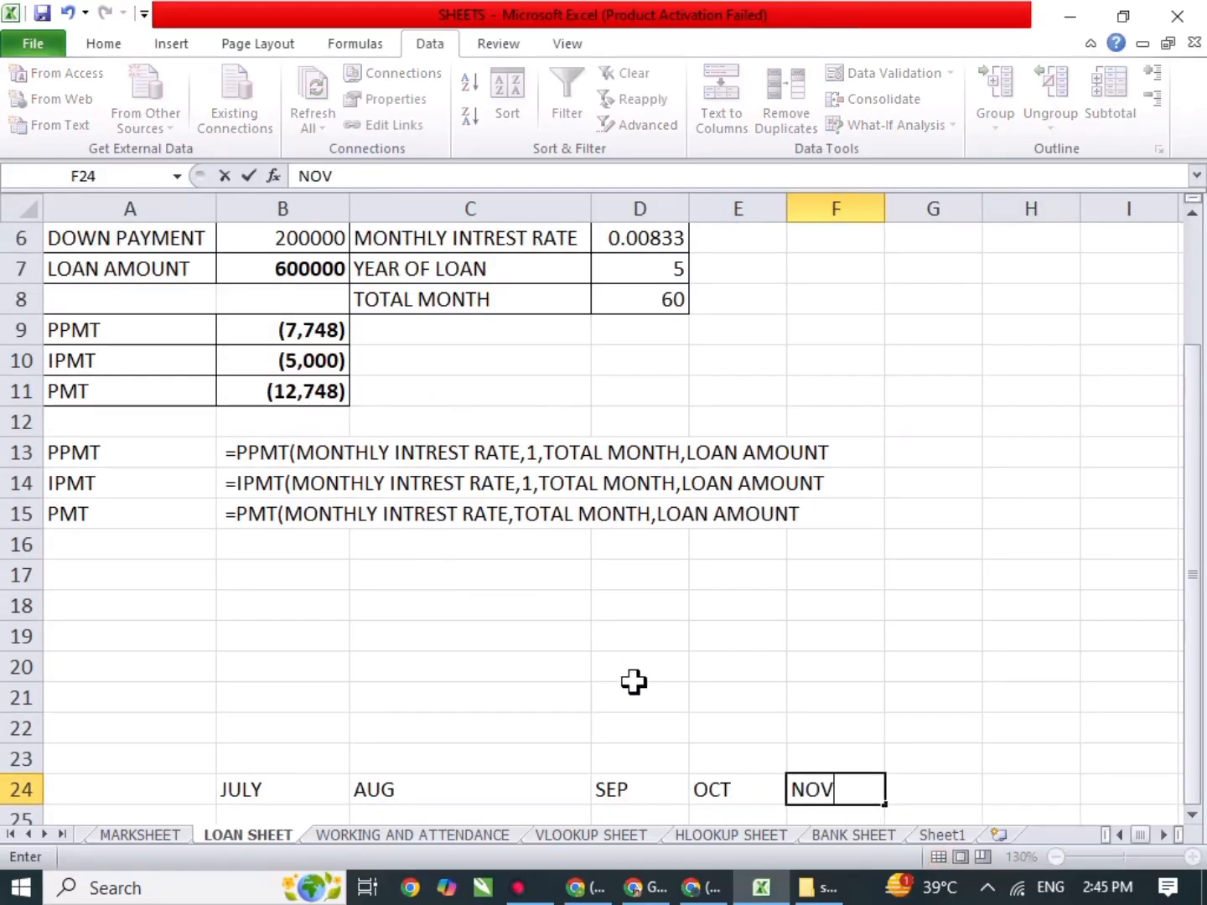
key(Tab)
text(DE)
key(Return)
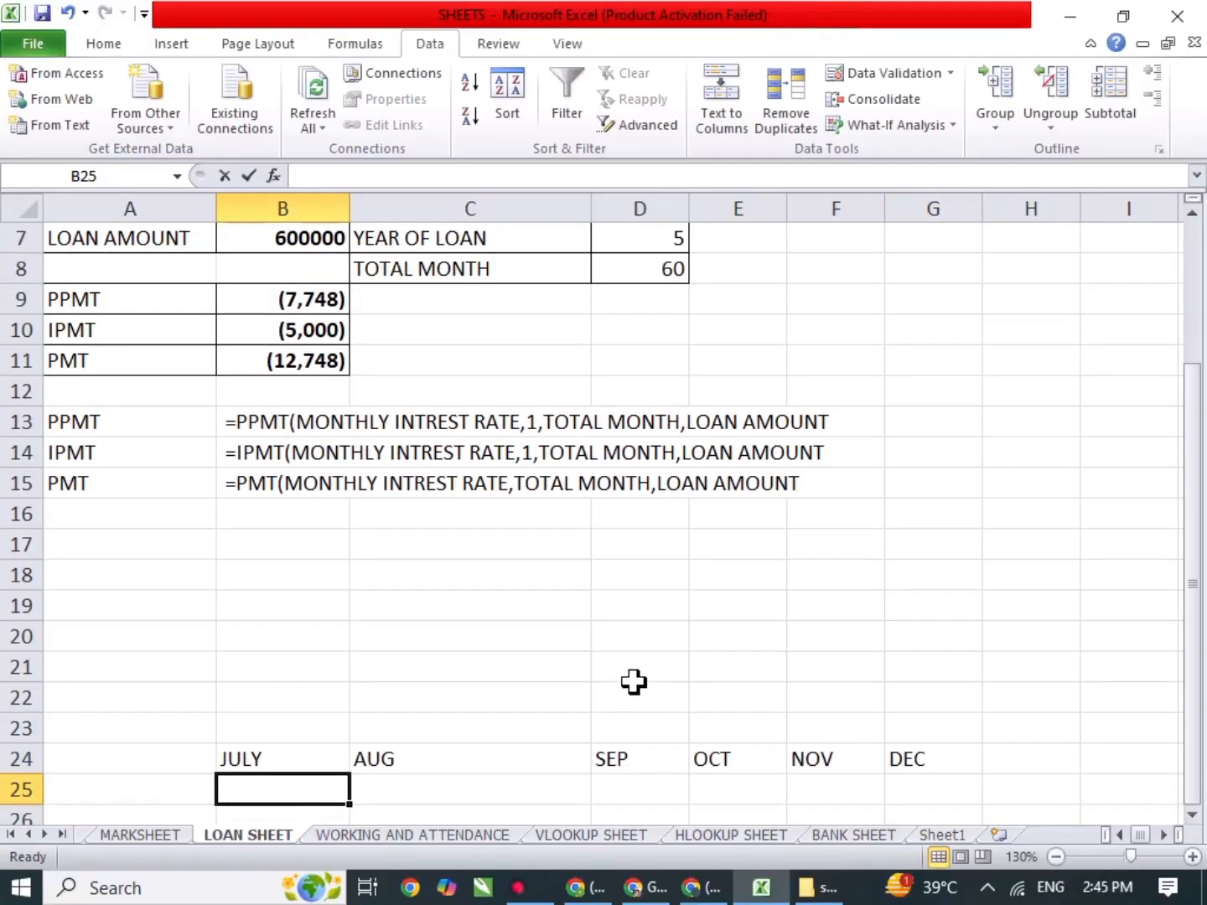
Fill B25:G25 beneath the July to December headings with 54, 1, 5, 4, 5 and 5.
text(54)
key(Tab)
text(1)
key(Tab)
text(5)
key(Tab)
text(4)
key(Tab)
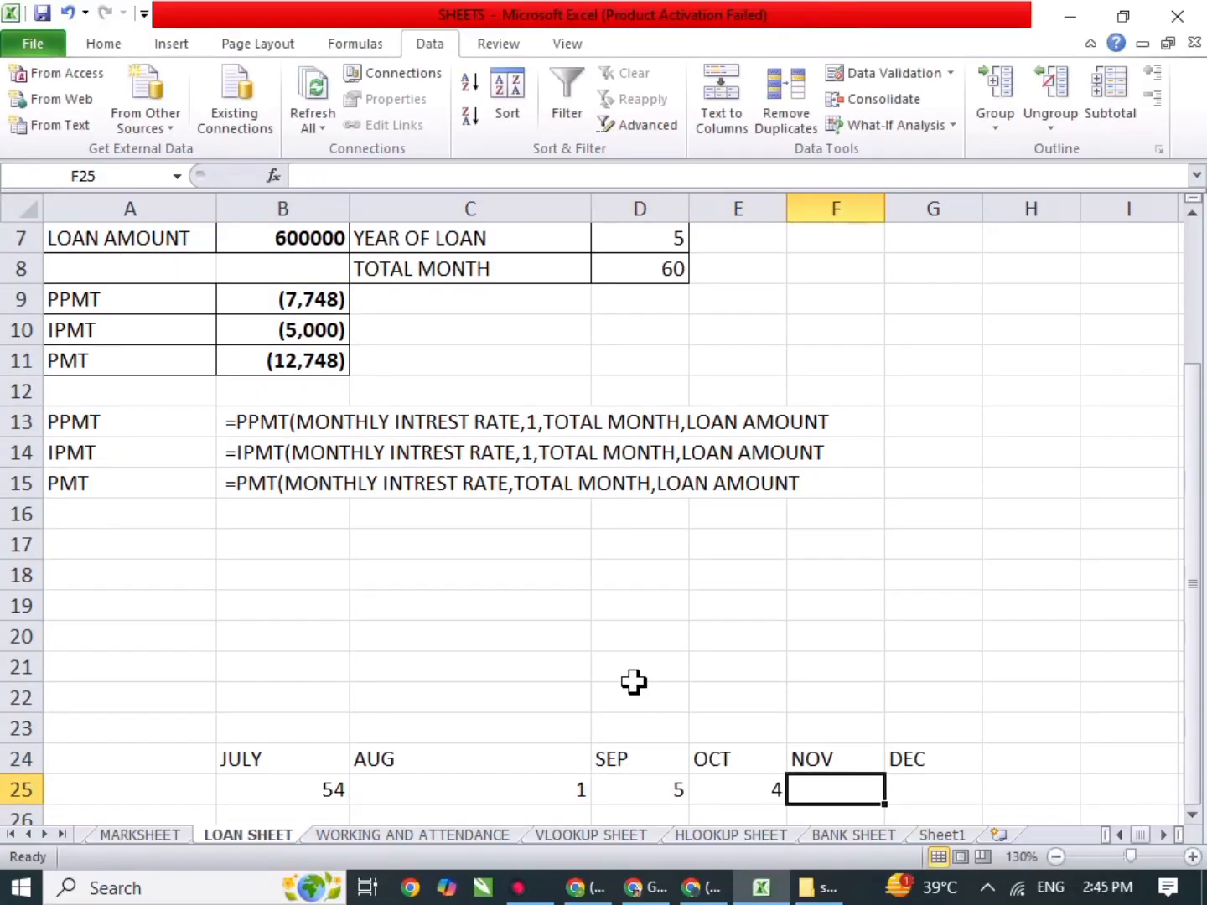
key(Tab)
text(65)
key(shift+Tab)
key(Tab)
text(5)
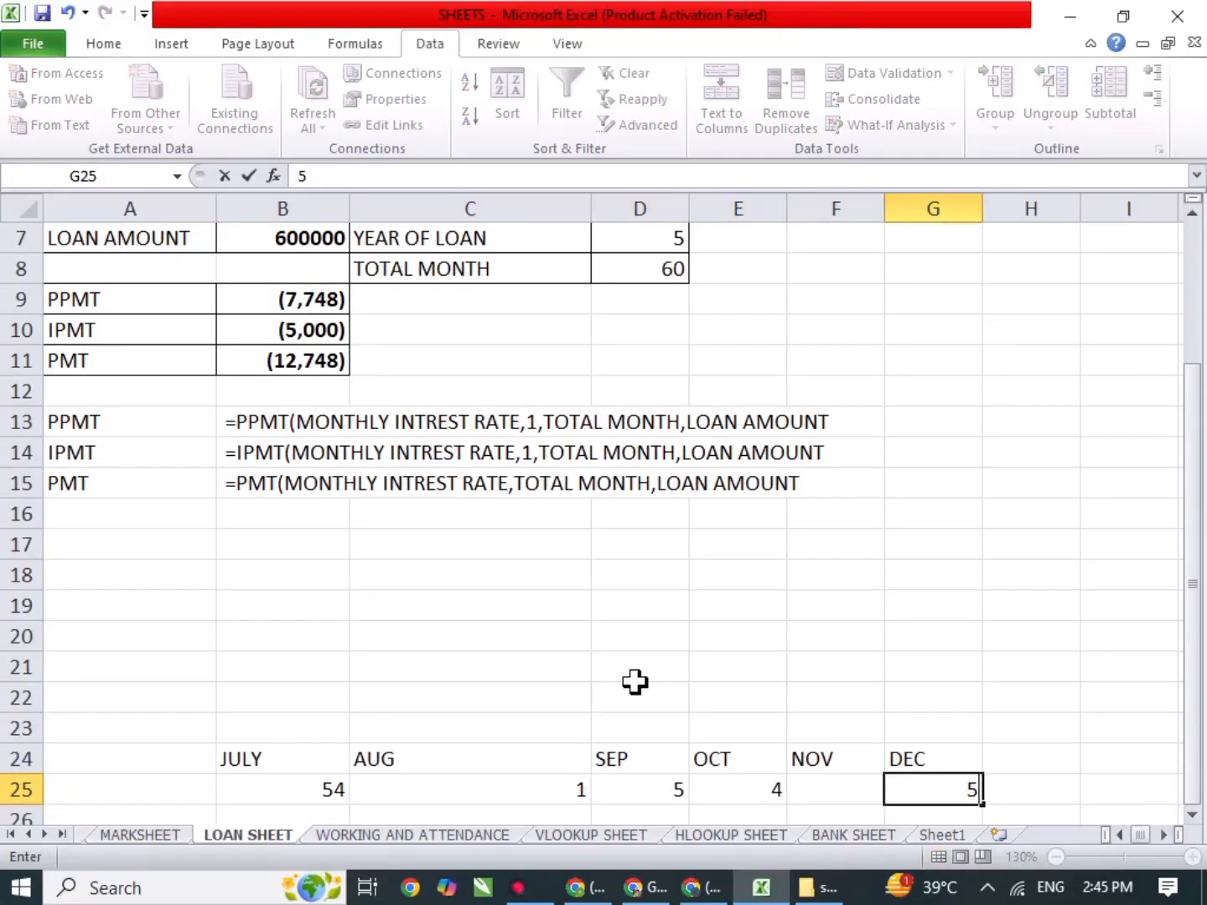
key(shift+Tab)
text(5)
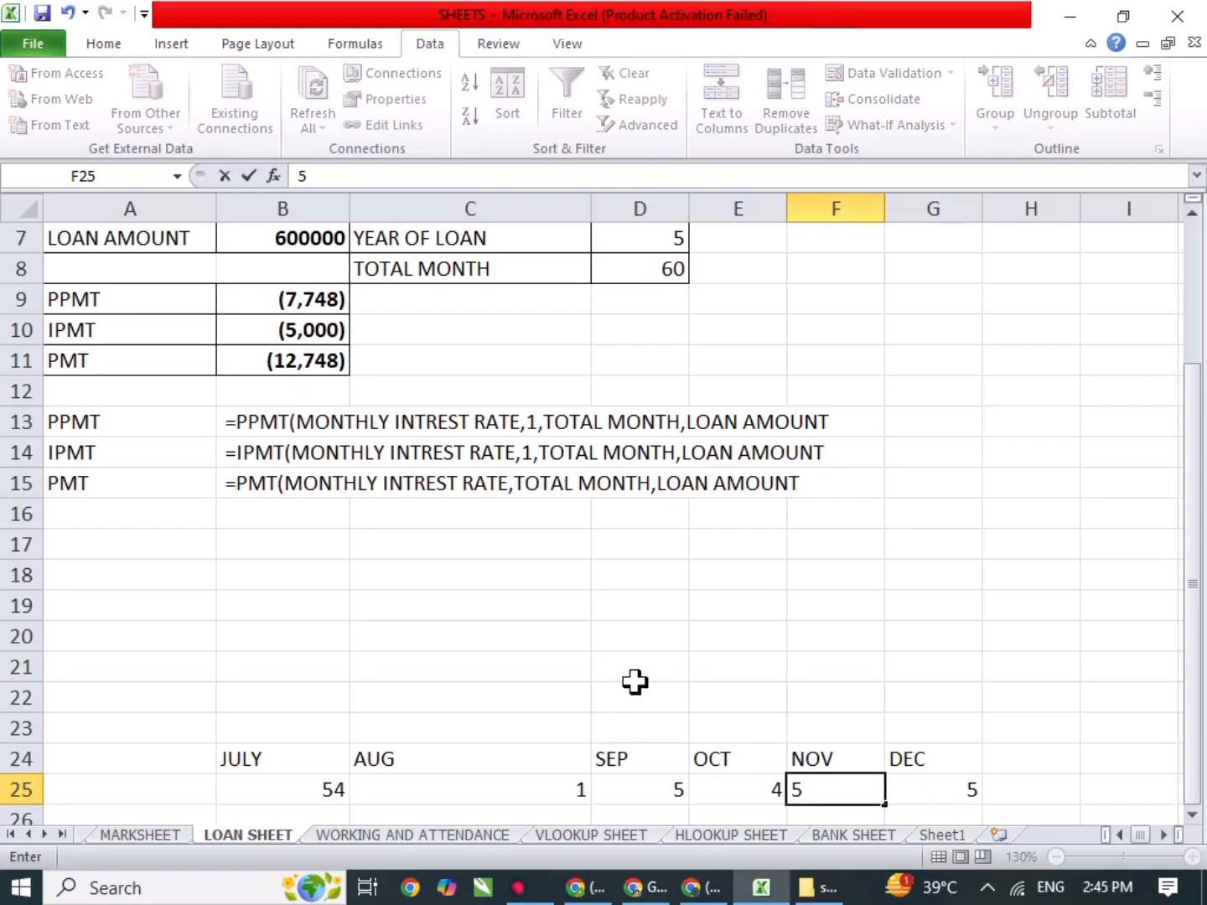
key(Return)
click(761, 672)
scroll(750, 669, down, 2)
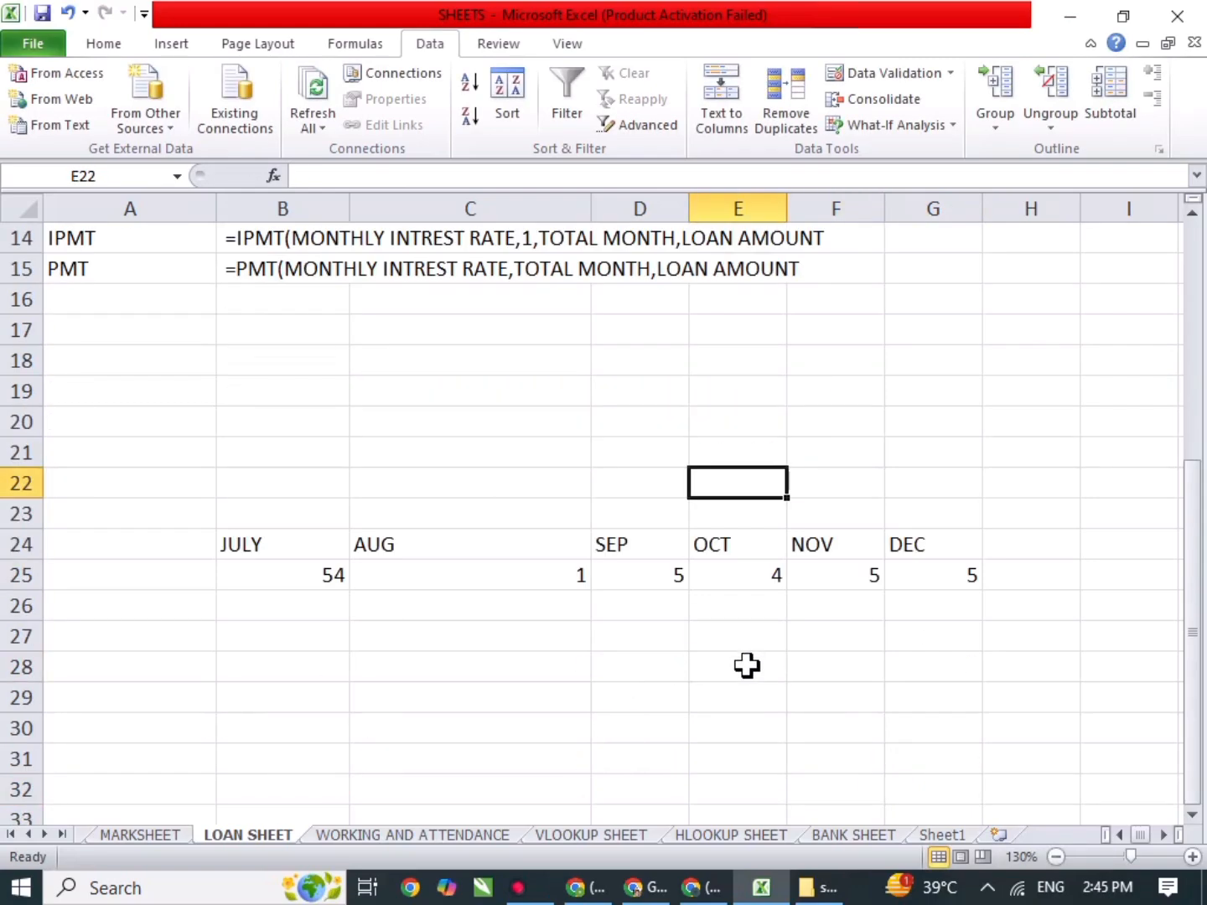
Review the month tables in D31:I32 of MARKSHEET and B24:G25 of LOAN SHEET.
click(161, 837)
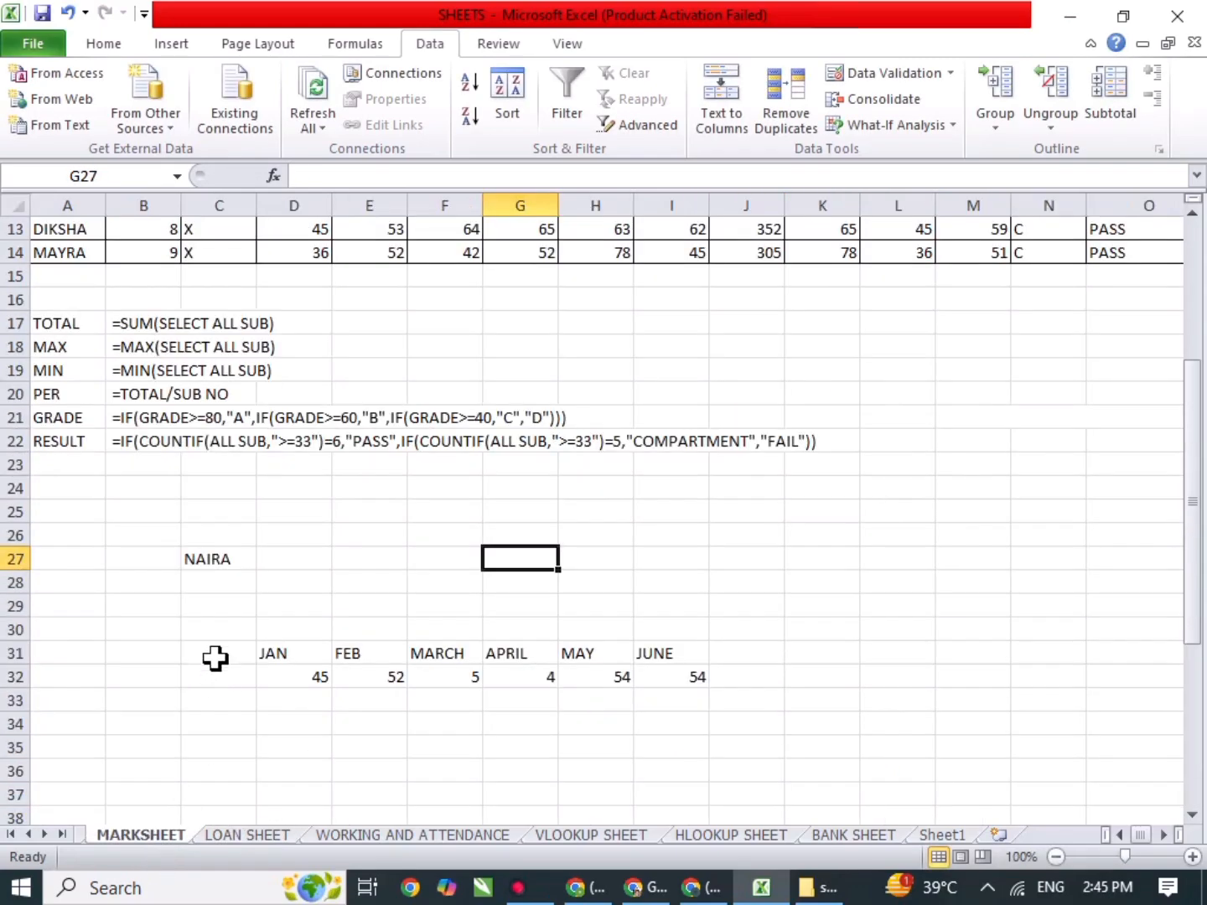
drag(269, 652, 670, 677)
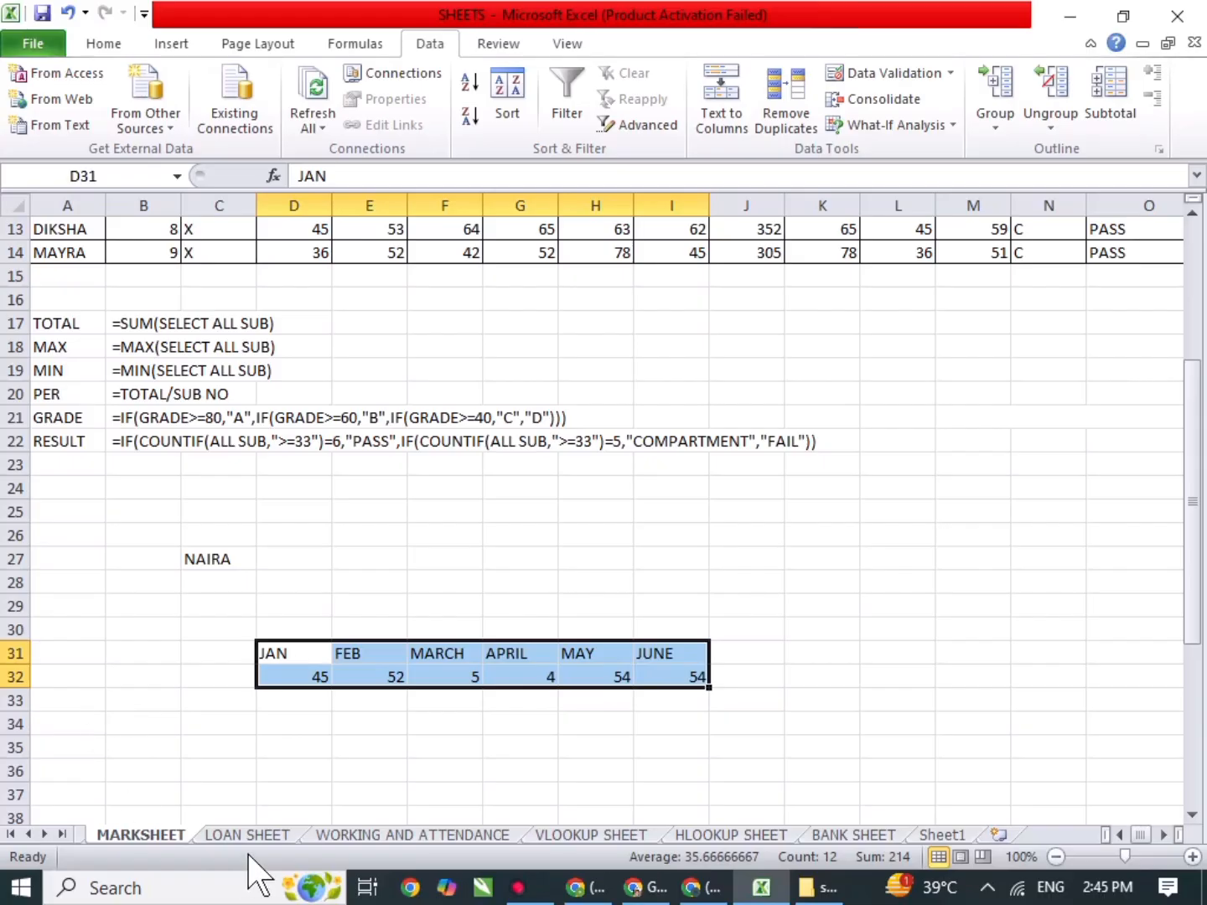
click(257, 835)
drag(243, 545, 904, 574)
click(730, 646)
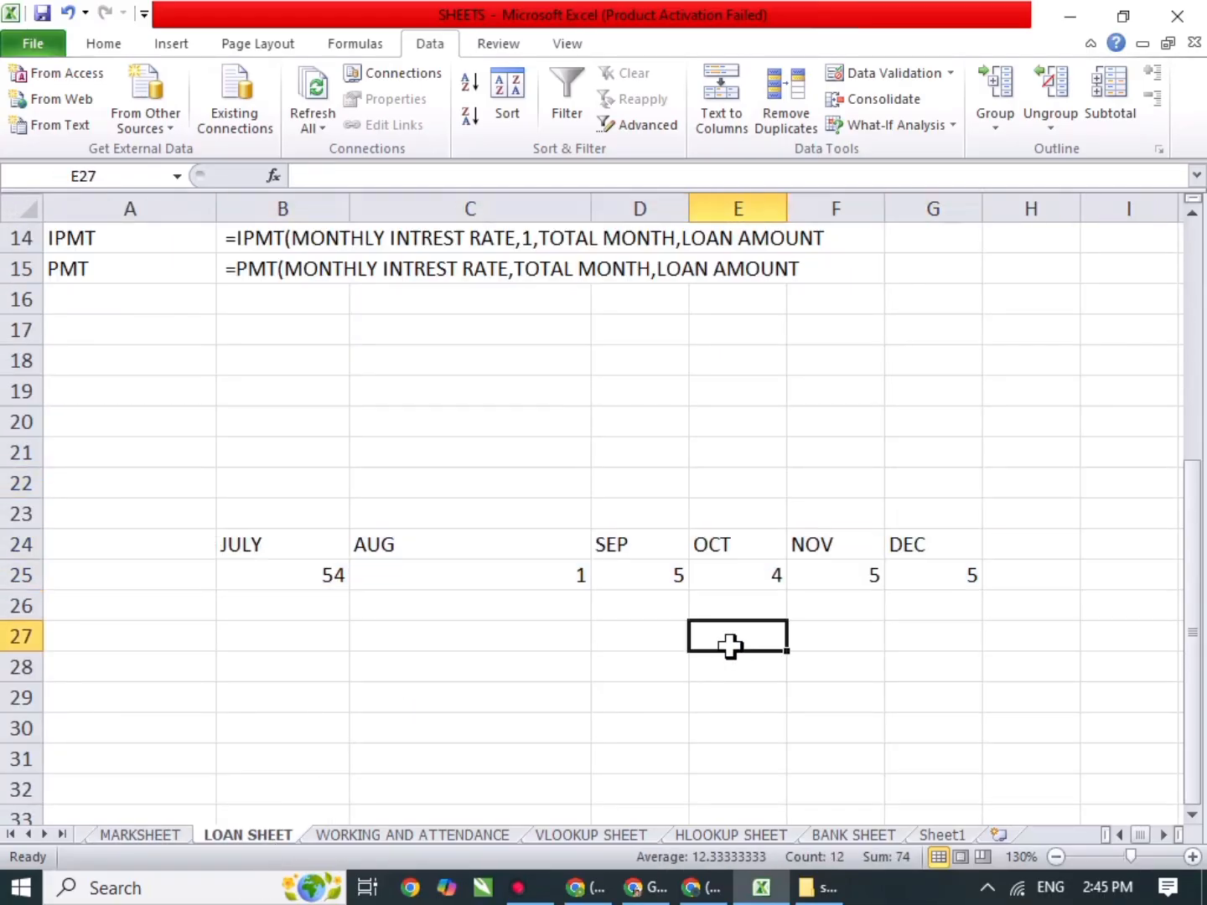
Start a Sum consolidation at cell E8 of Sheet1 and add MARKSHEET range D31:I32 to its references.
click(949, 833)
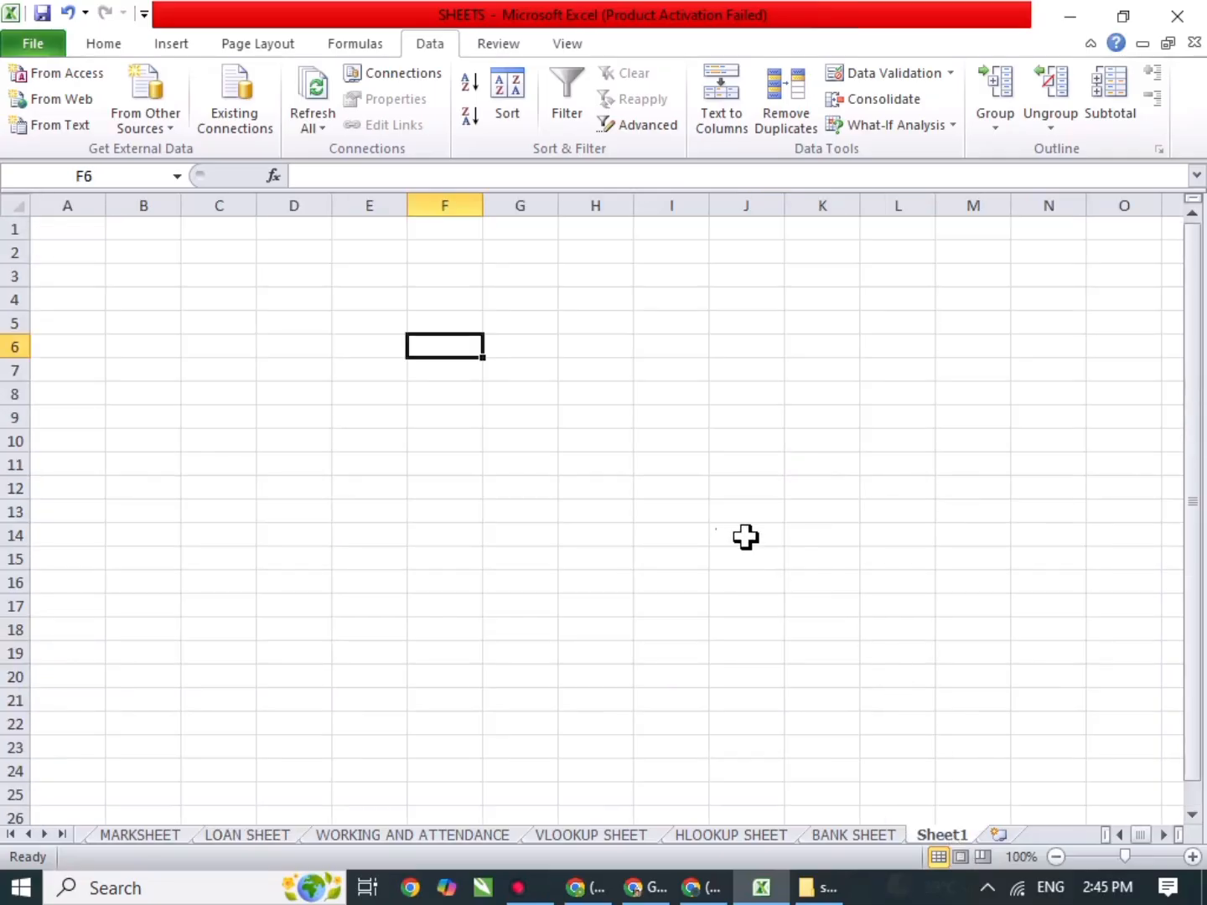
click(721, 513)
click(368, 393)
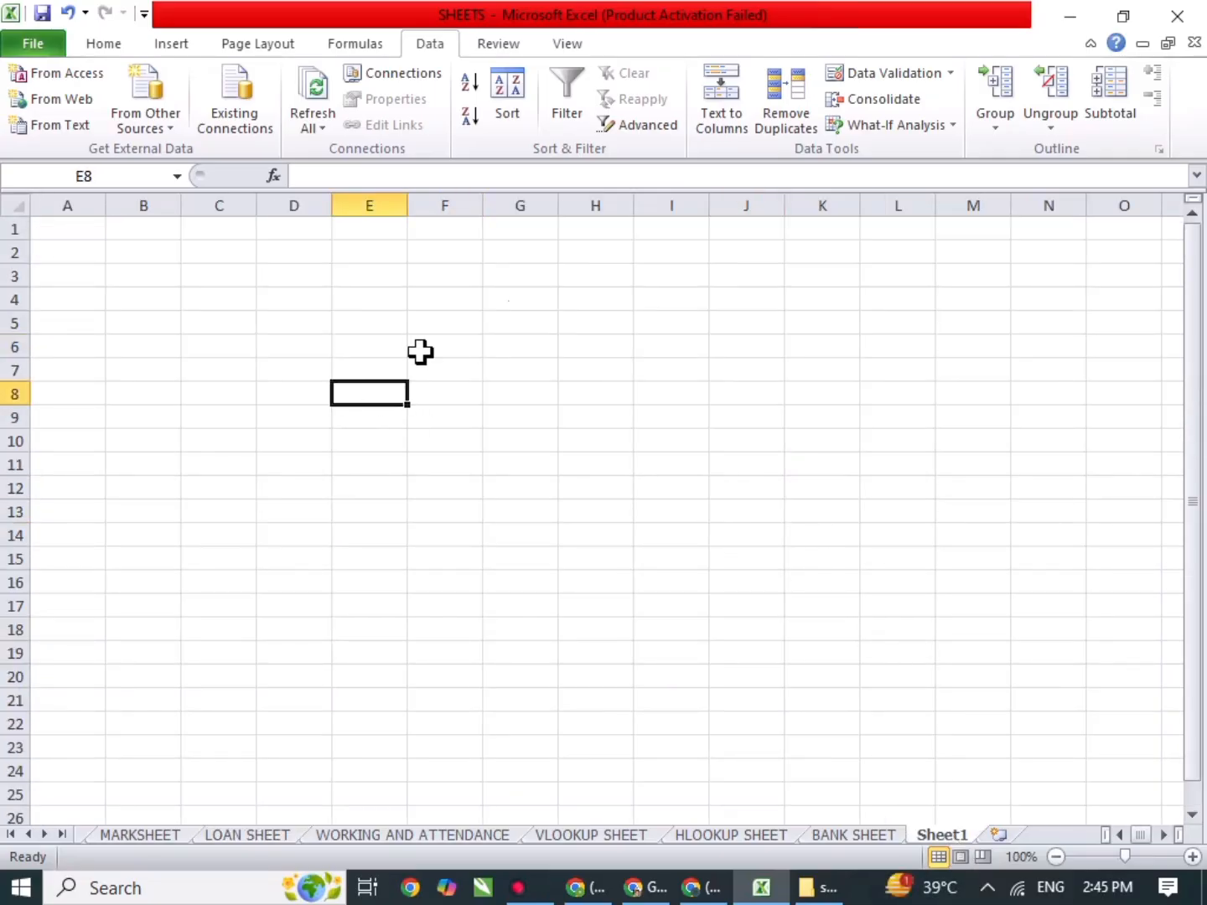
click(871, 100)
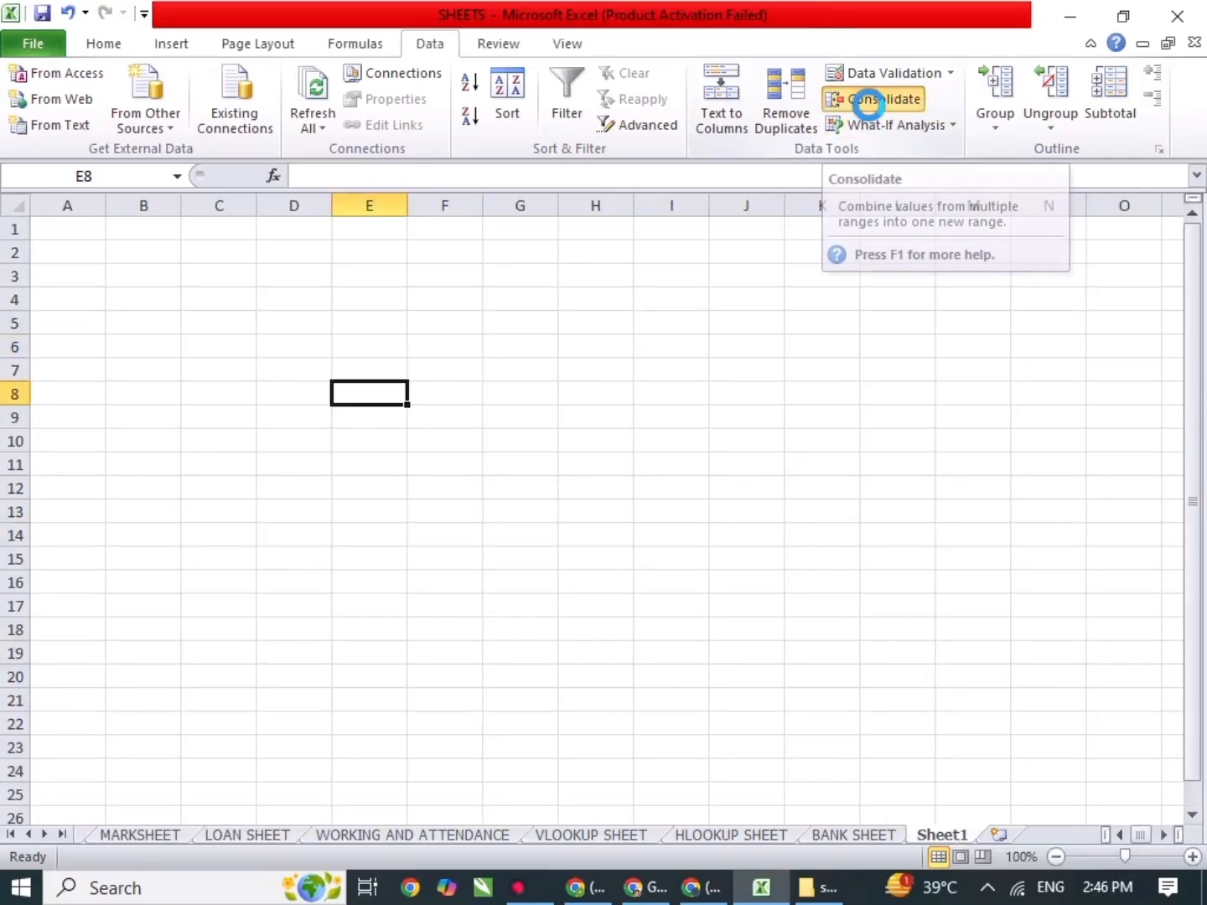
click(140, 834)
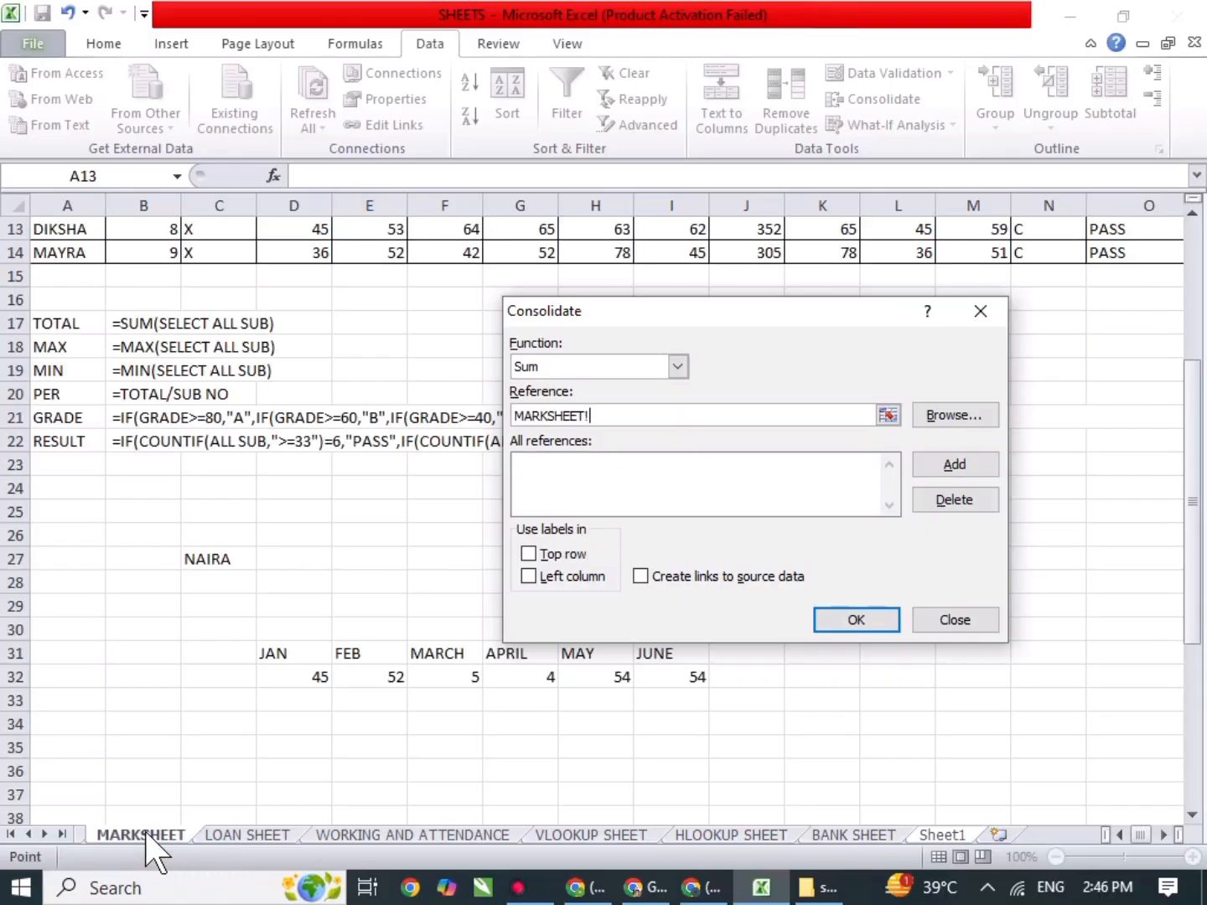
drag(272, 650, 653, 673)
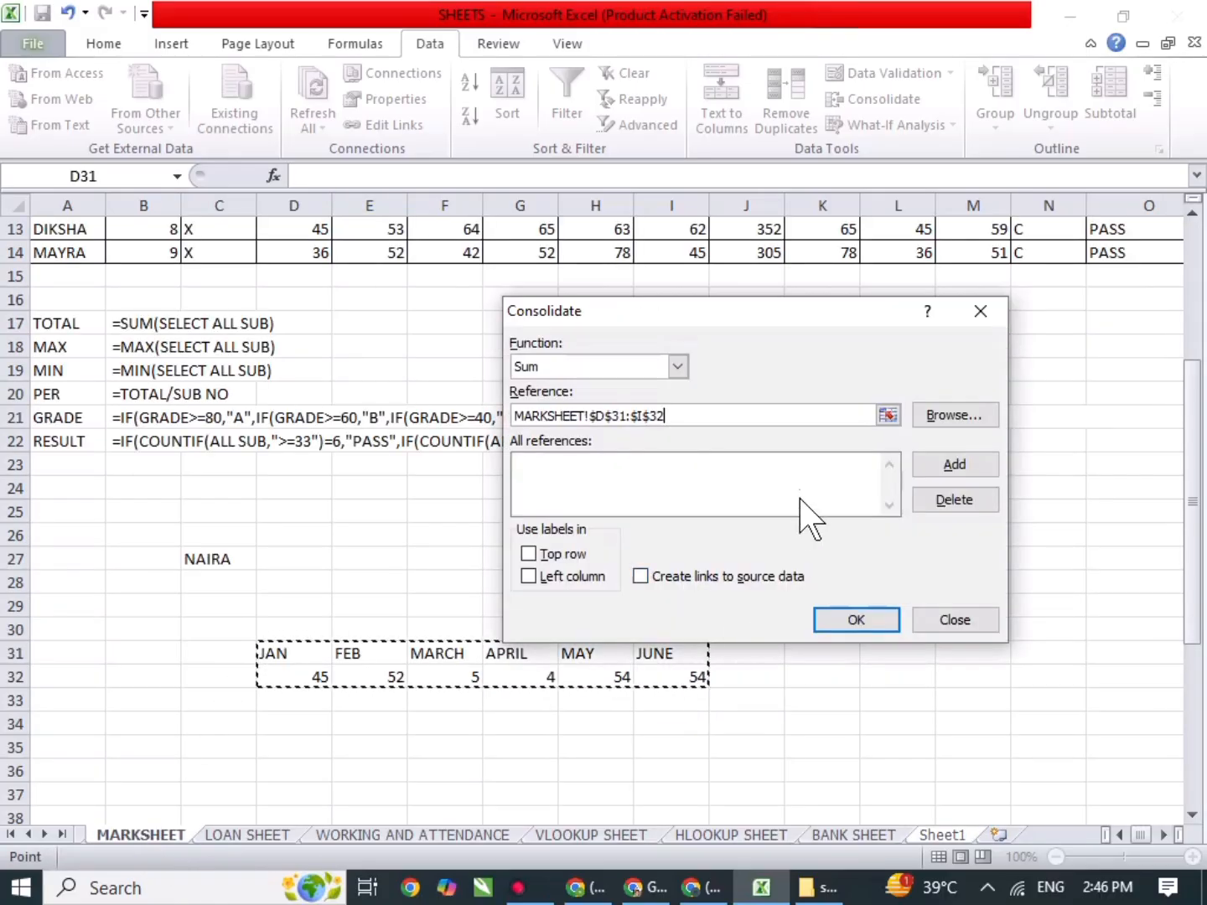
click(953, 466)
Reference B24:G25 of LOAN SHEET, use the top row as labels, and run the consolidation.
click(248, 834)
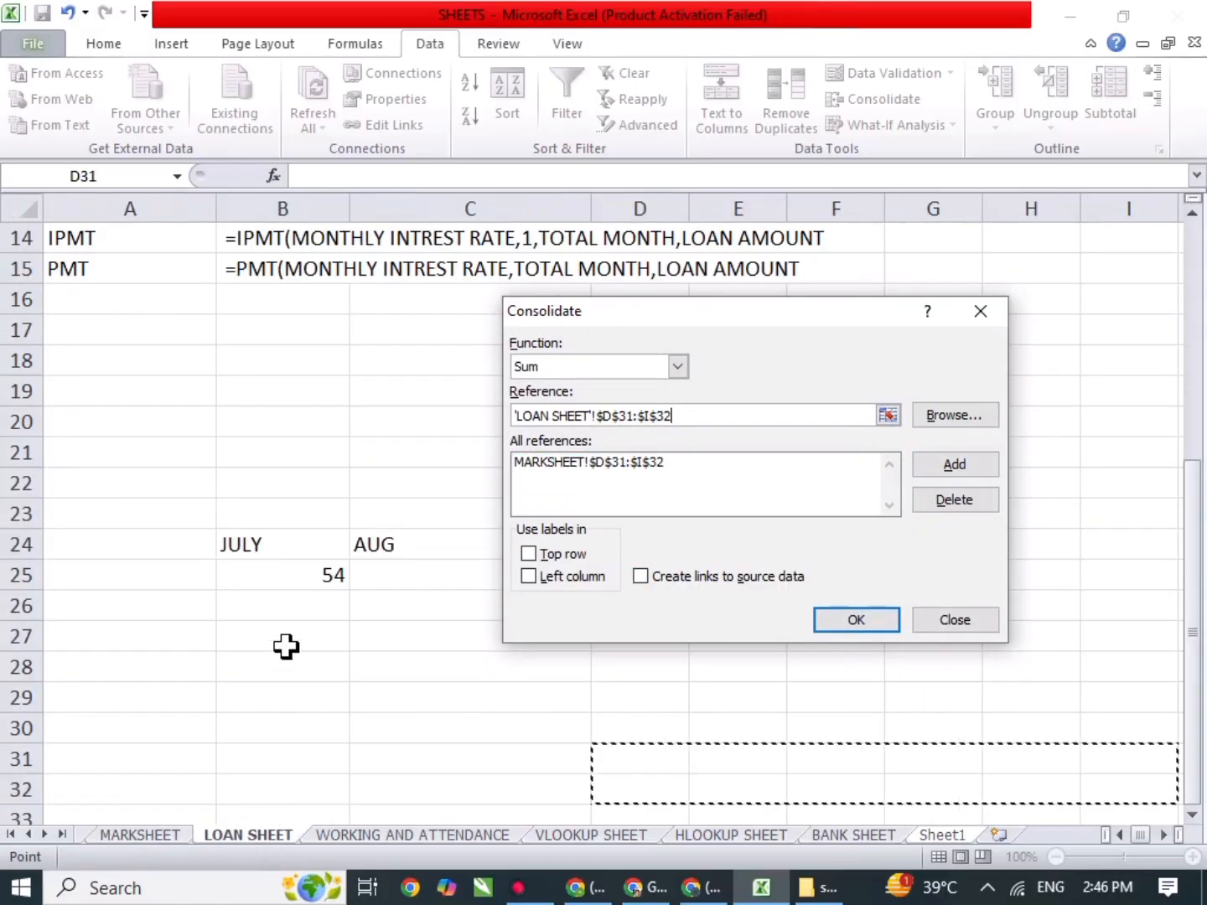
drag(335, 544, 928, 578)
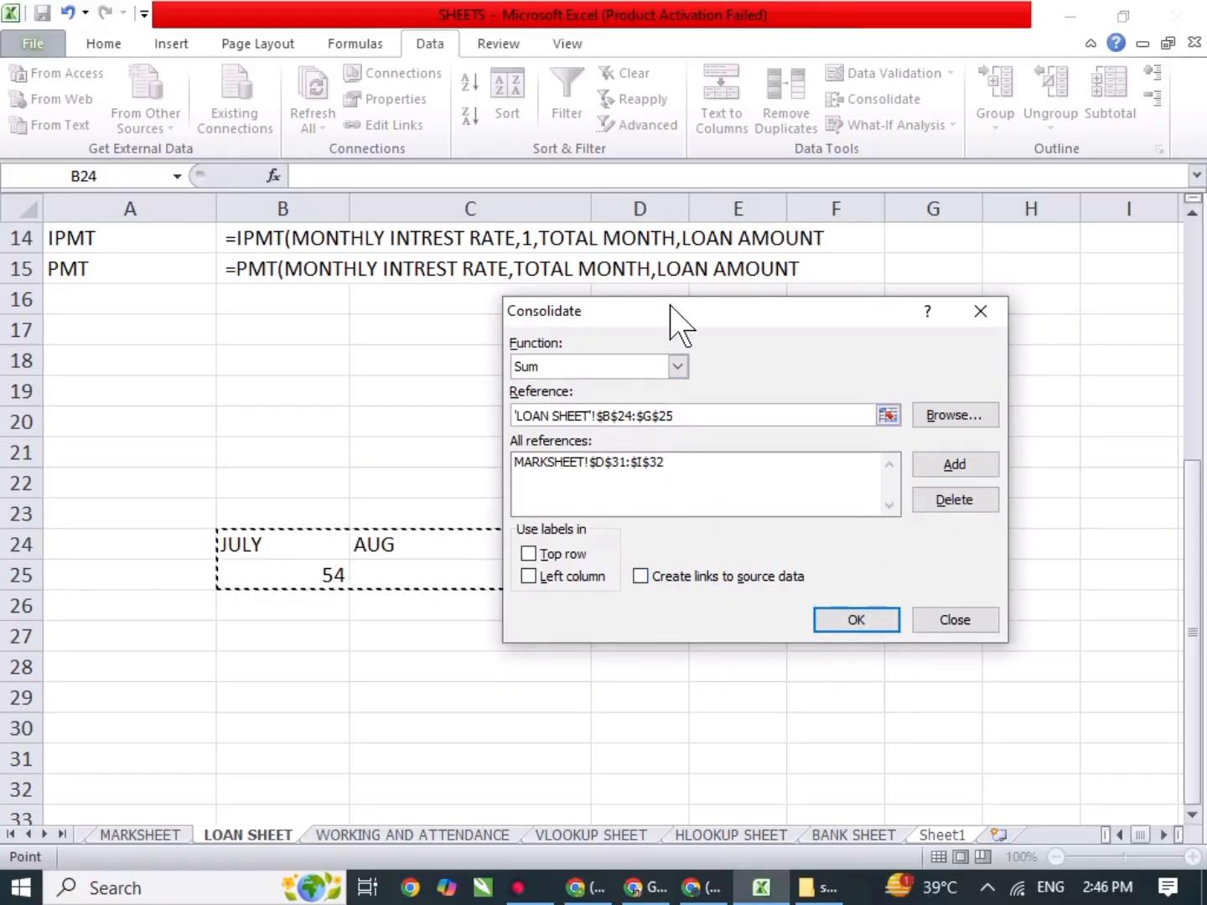
drag(675, 311, 868, 258)
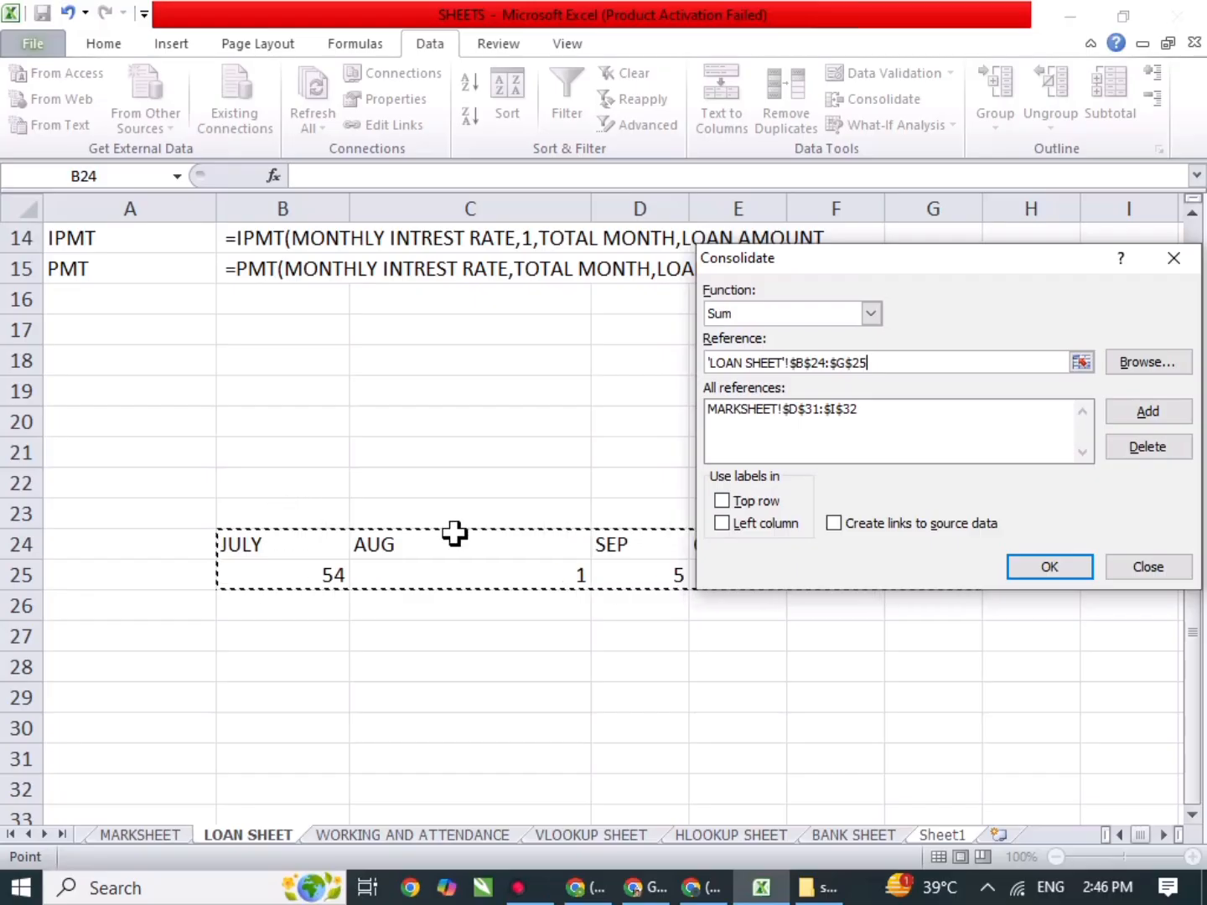
click(722, 501)
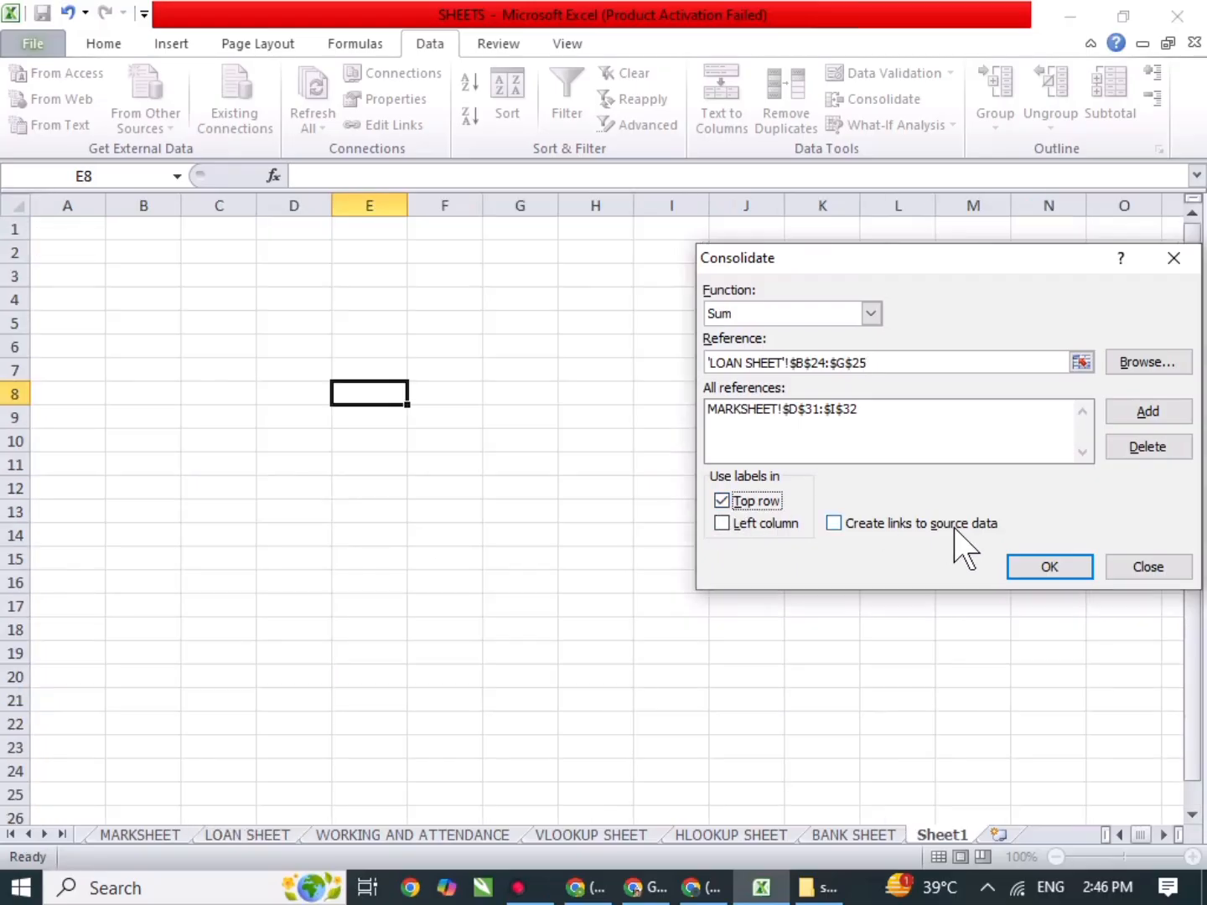
click(1044, 563)
click(716, 534)
drag(373, 394, 1024, 423)
click(941, 490)
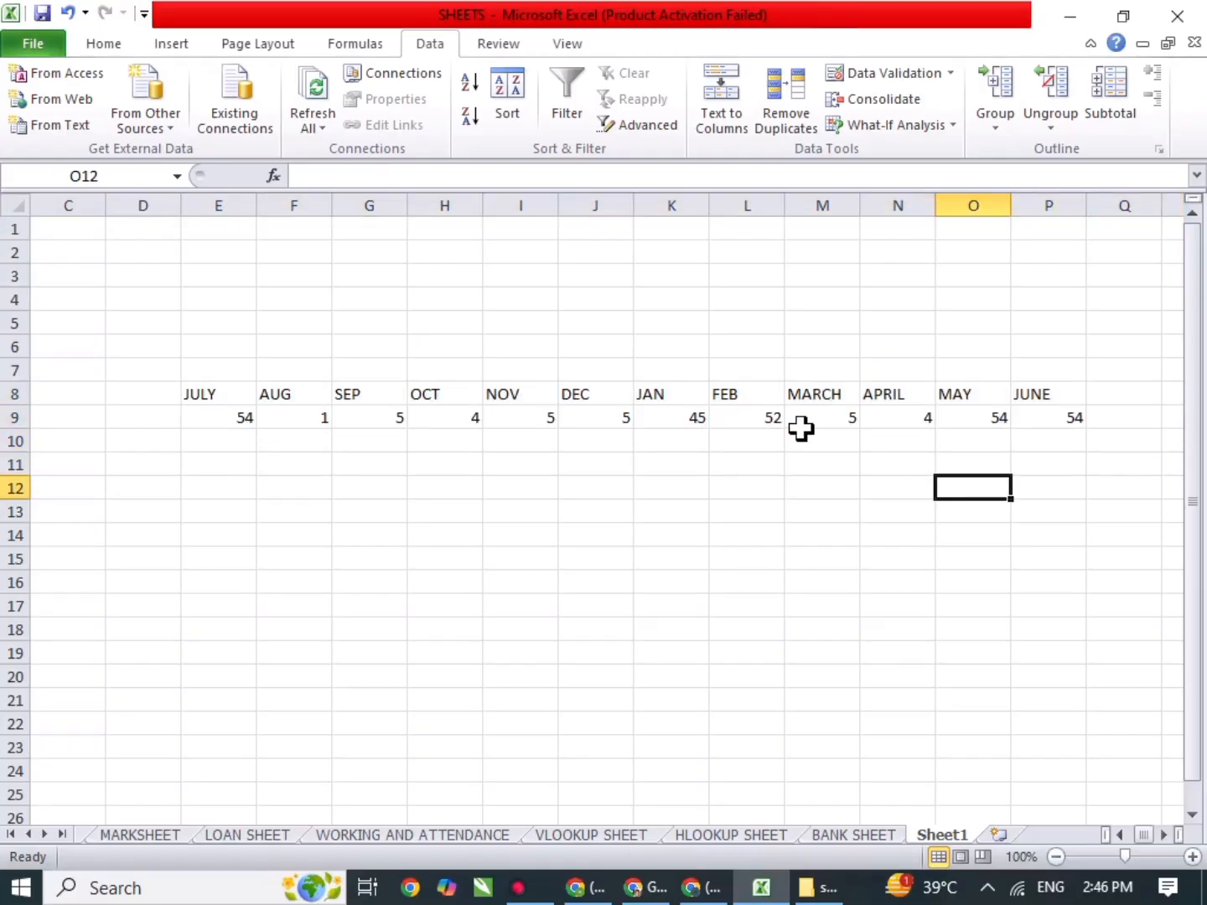
Review the consolidated July to June table on Sheet1 and clear it from the sheet.
drag(154, 402, 577, 431)
click(650, 528)
drag(657, 395, 1040, 412)
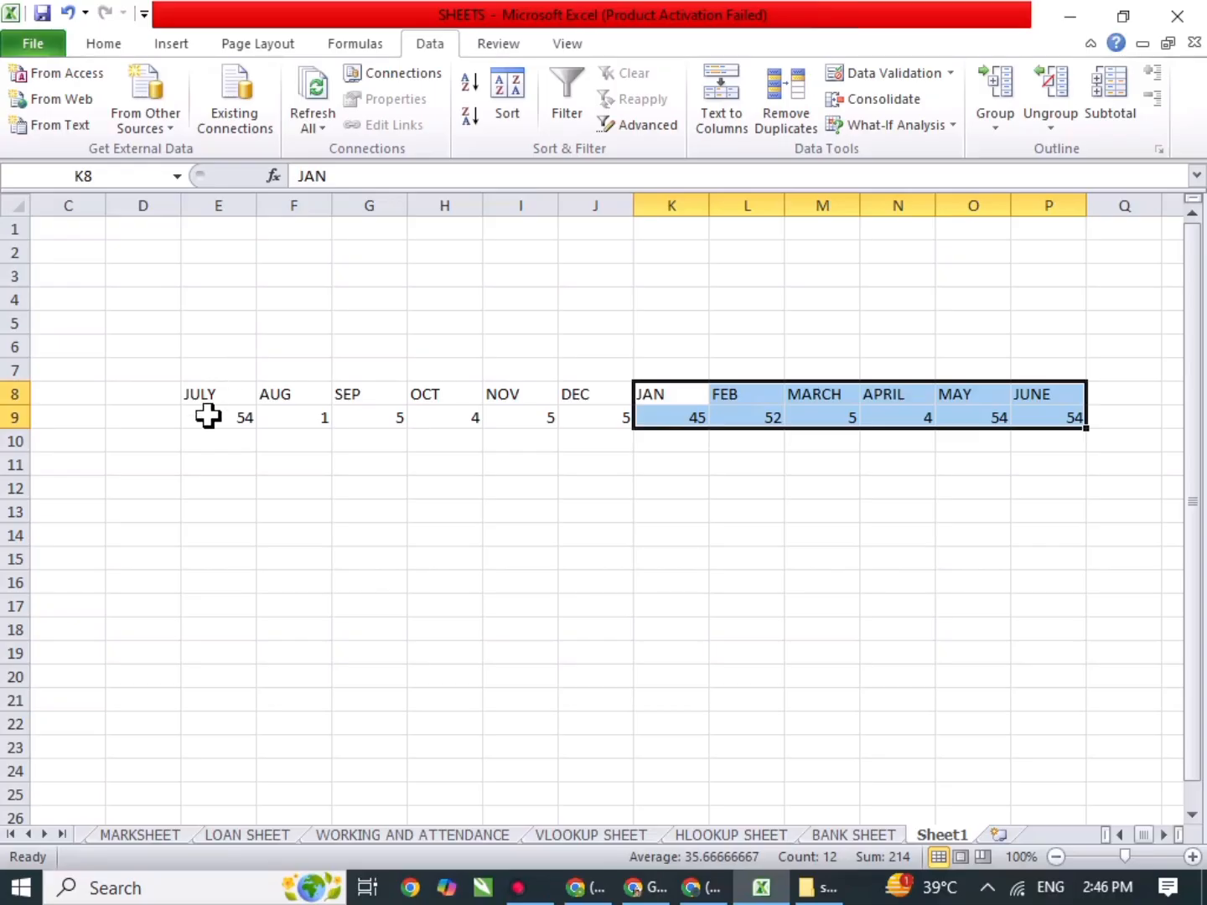
drag(205, 395, 1048, 424)
click(924, 504)
drag(1114, 347, 208, 424)
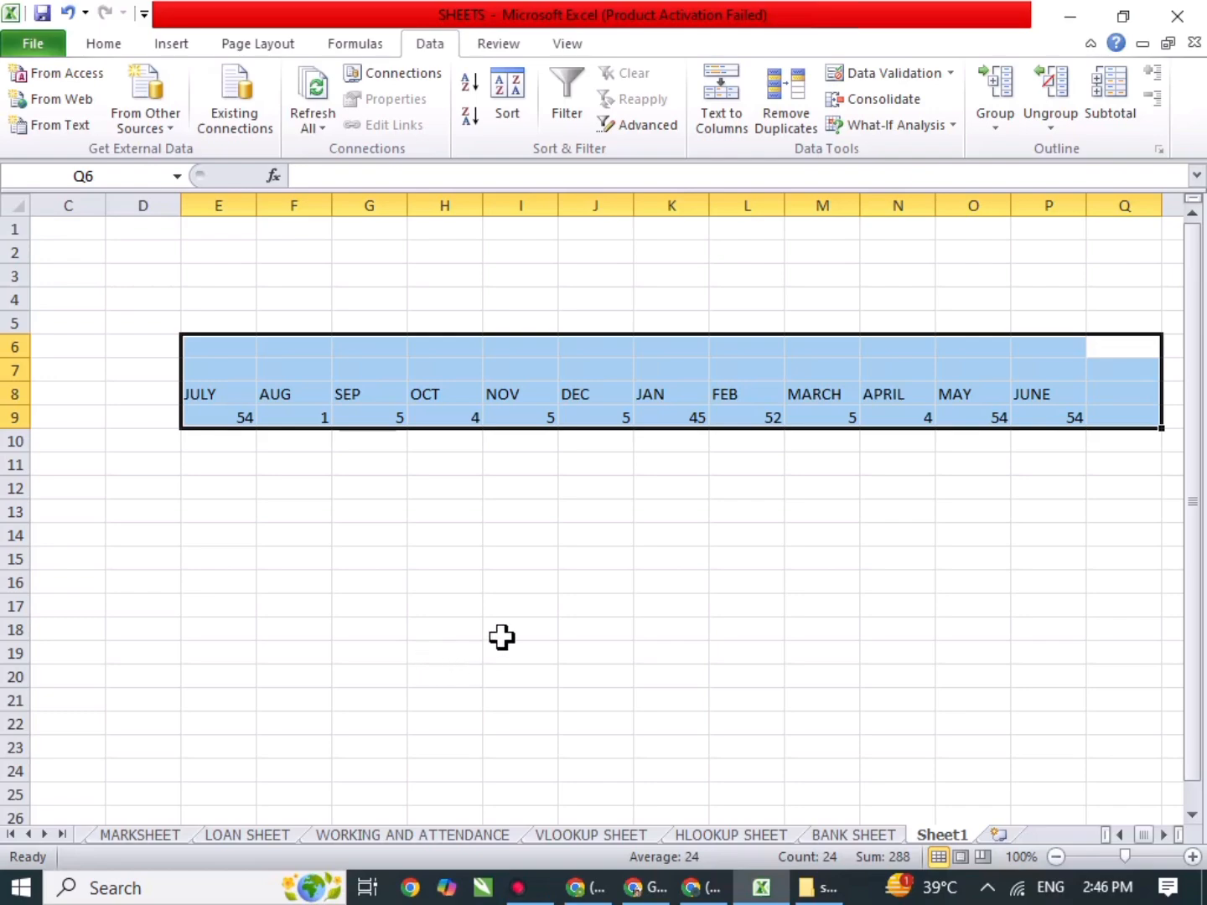
key(Delete)
click(519, 604)
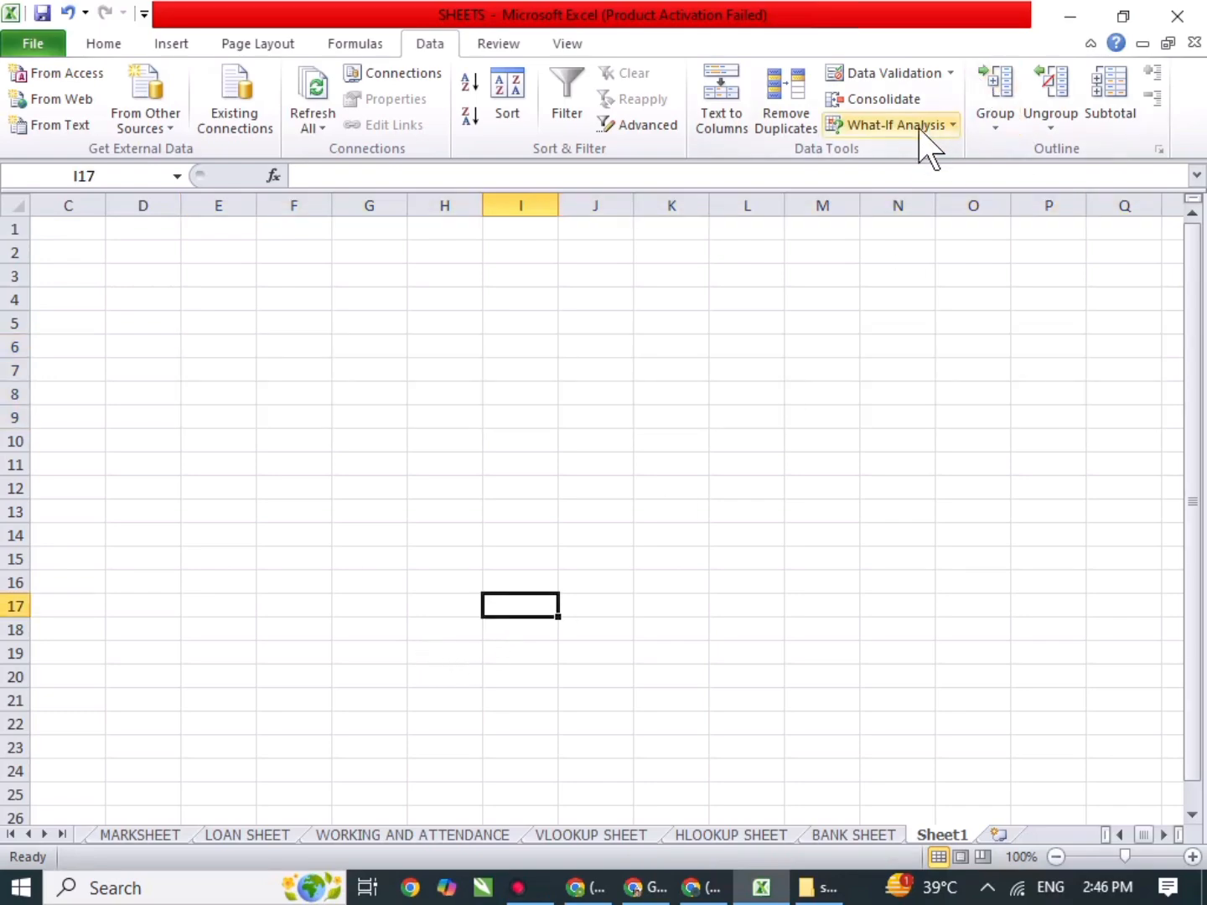
Enter the headings PRODUCT and PRICE in cells I7 and J7.
click(496, 375)
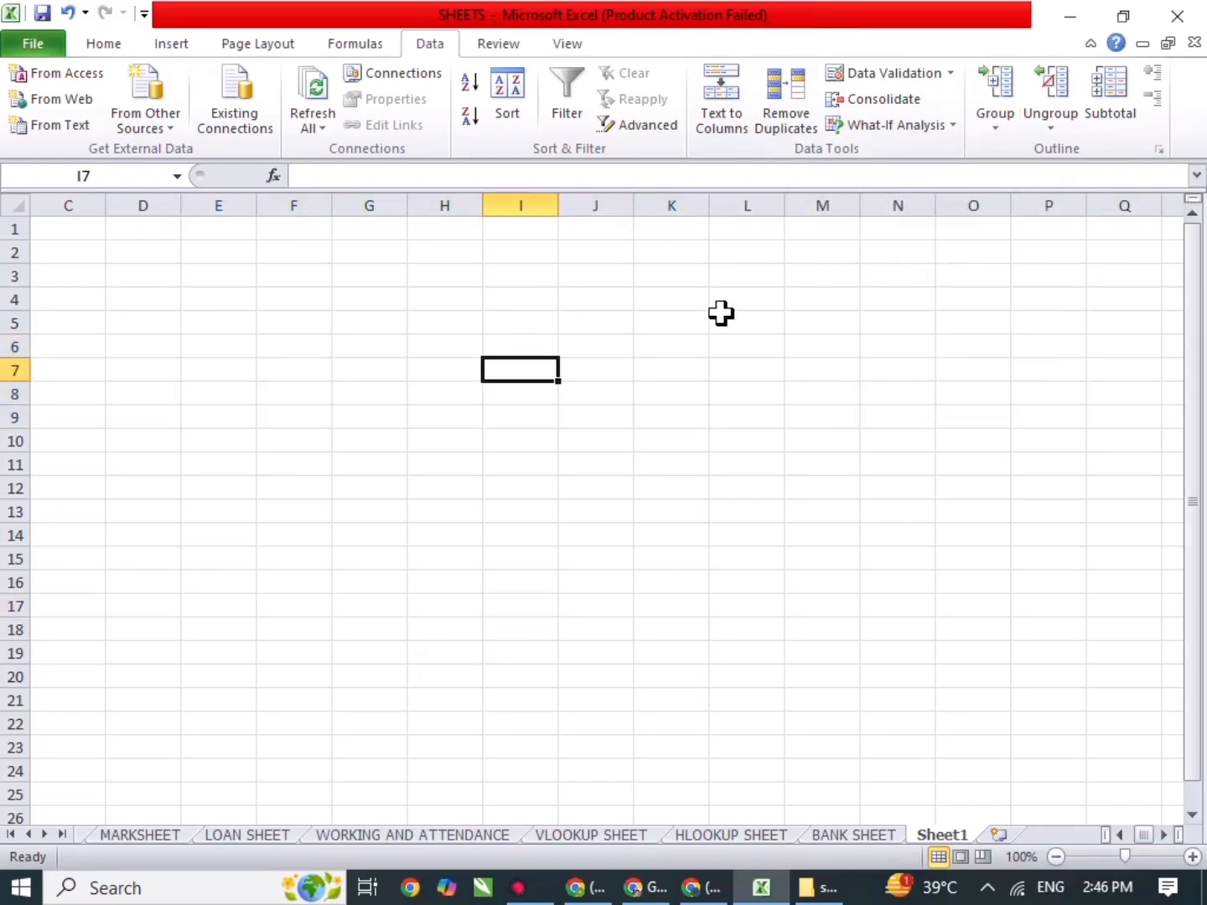
text(PRODUCT)
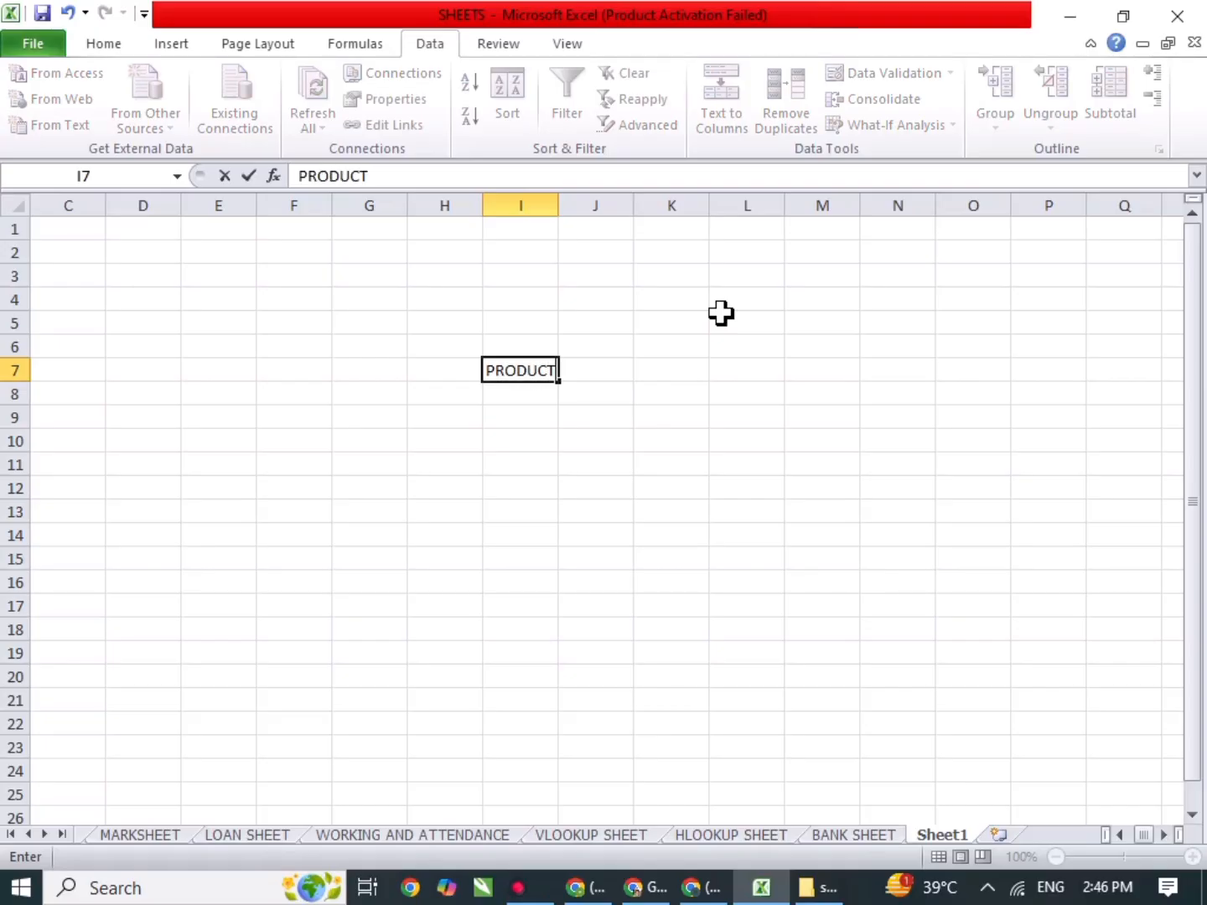
key(Tab)
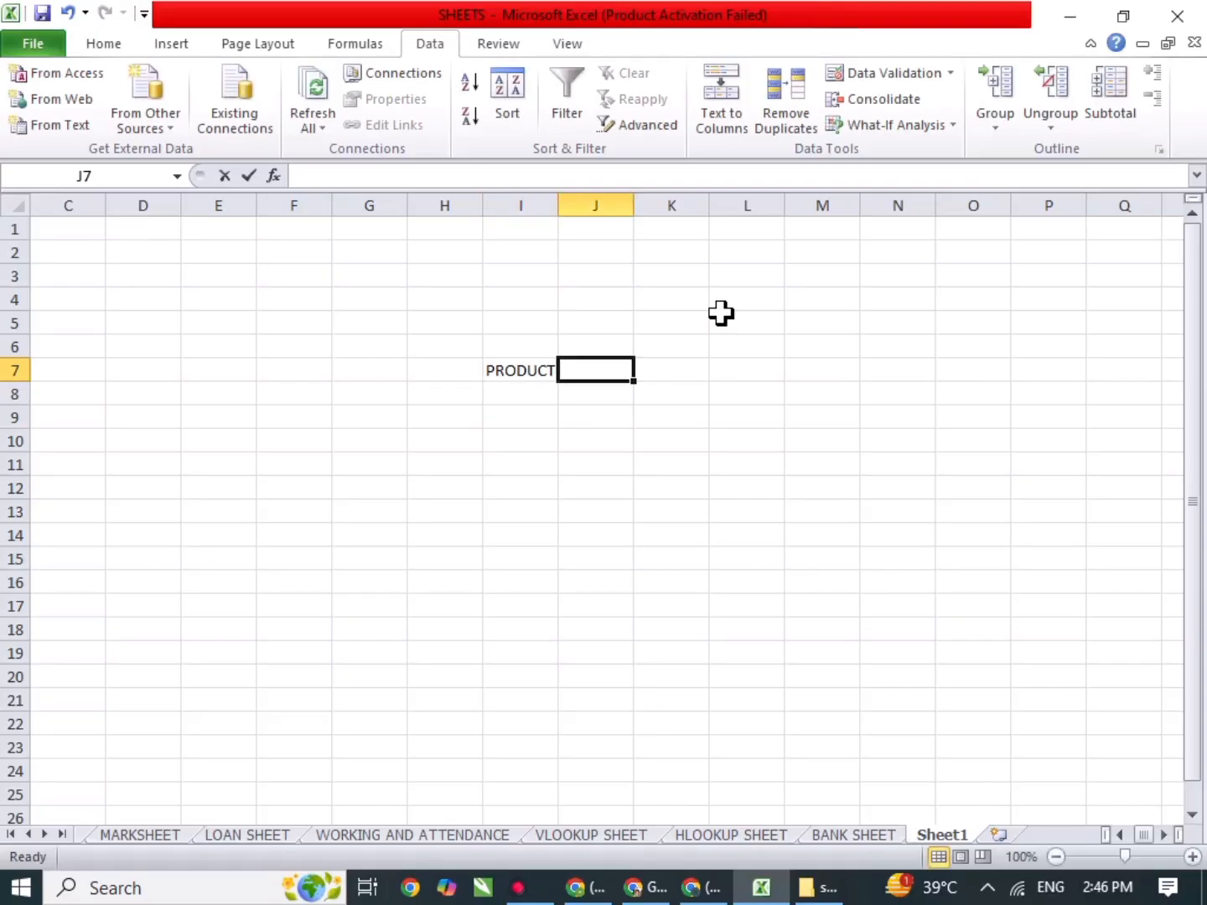
text(PRICE)
key(Return)
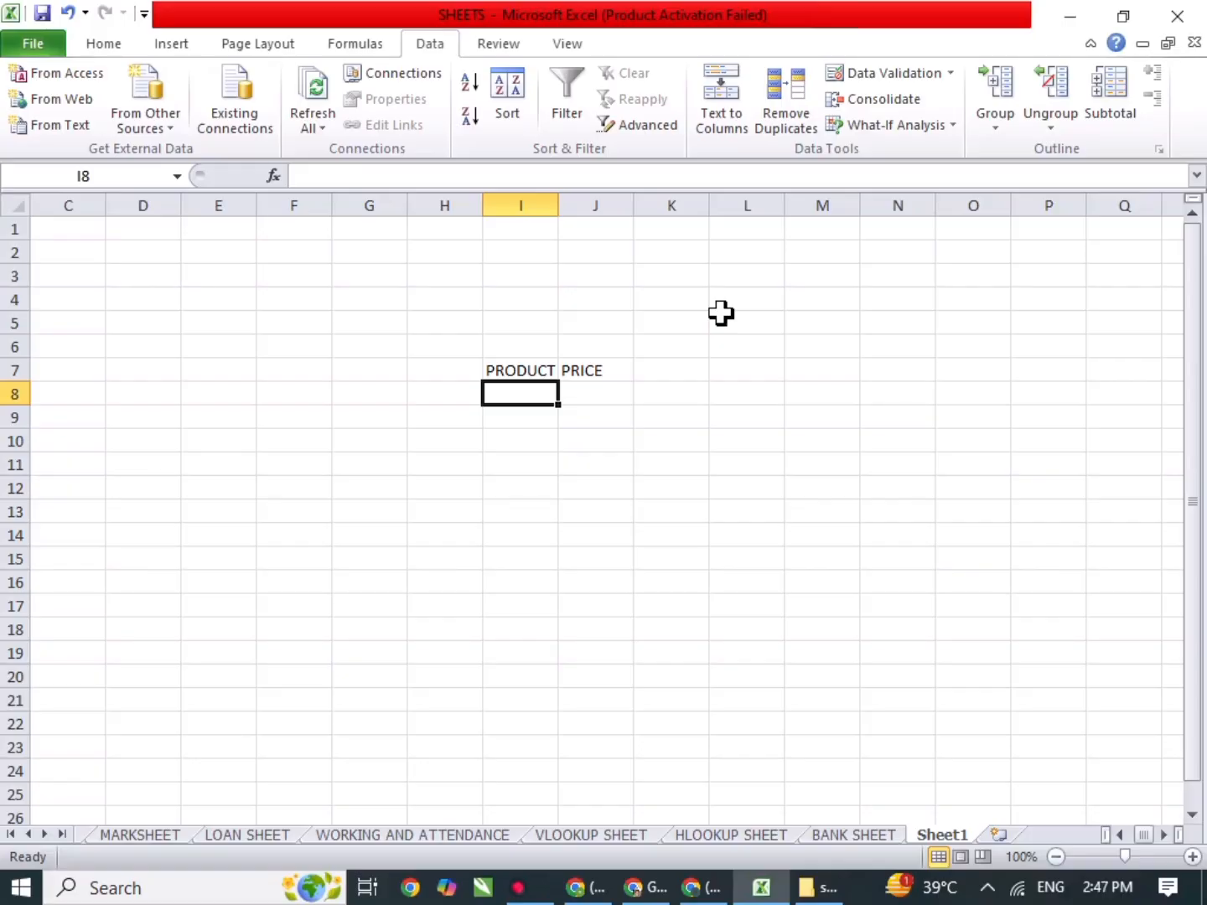
List the products MOUSE, MONTIOR and LAPTOP in I8:I10 under the PRODUCT heading.
text(MOUSE)
key(Return)
text(M)
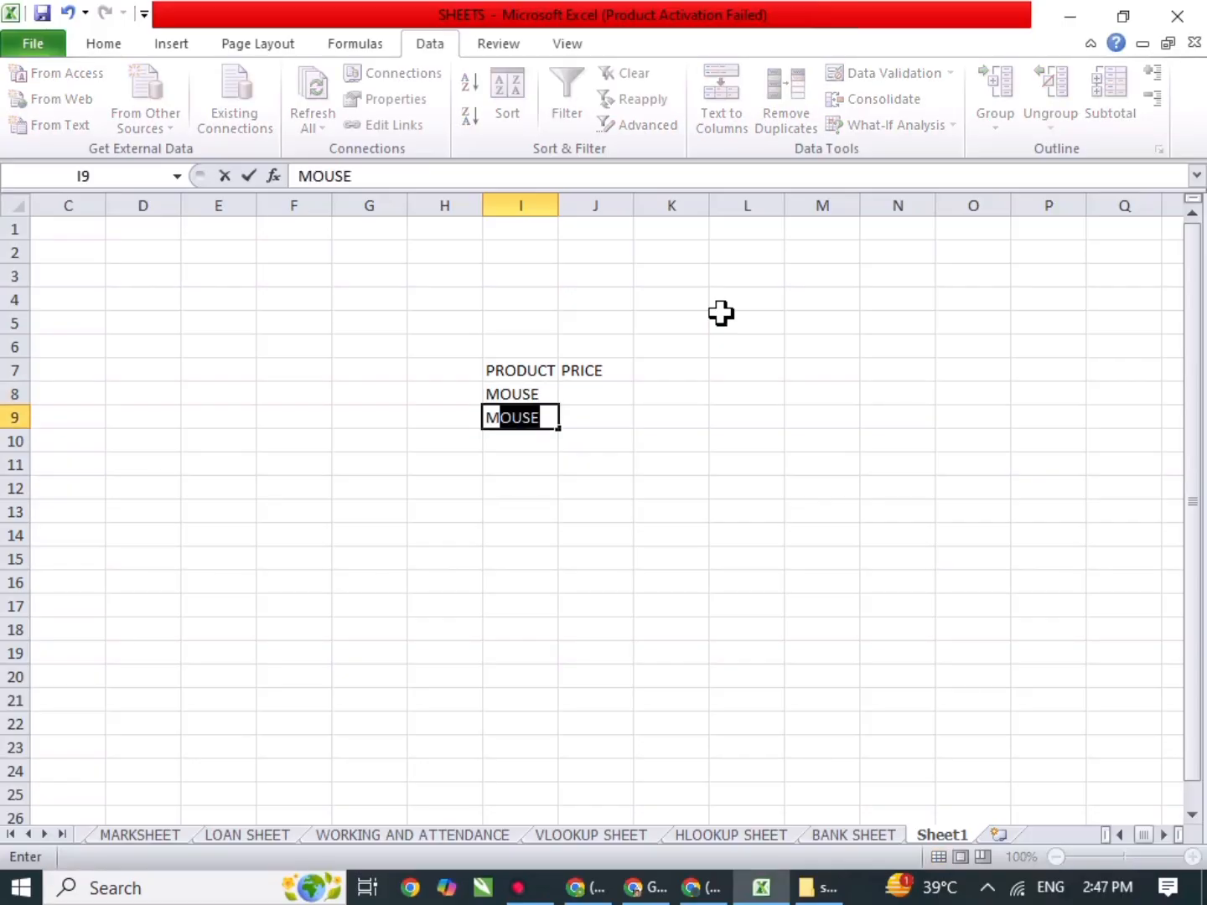
text(ONTIOR)
key(Return)
text(LAPTO)
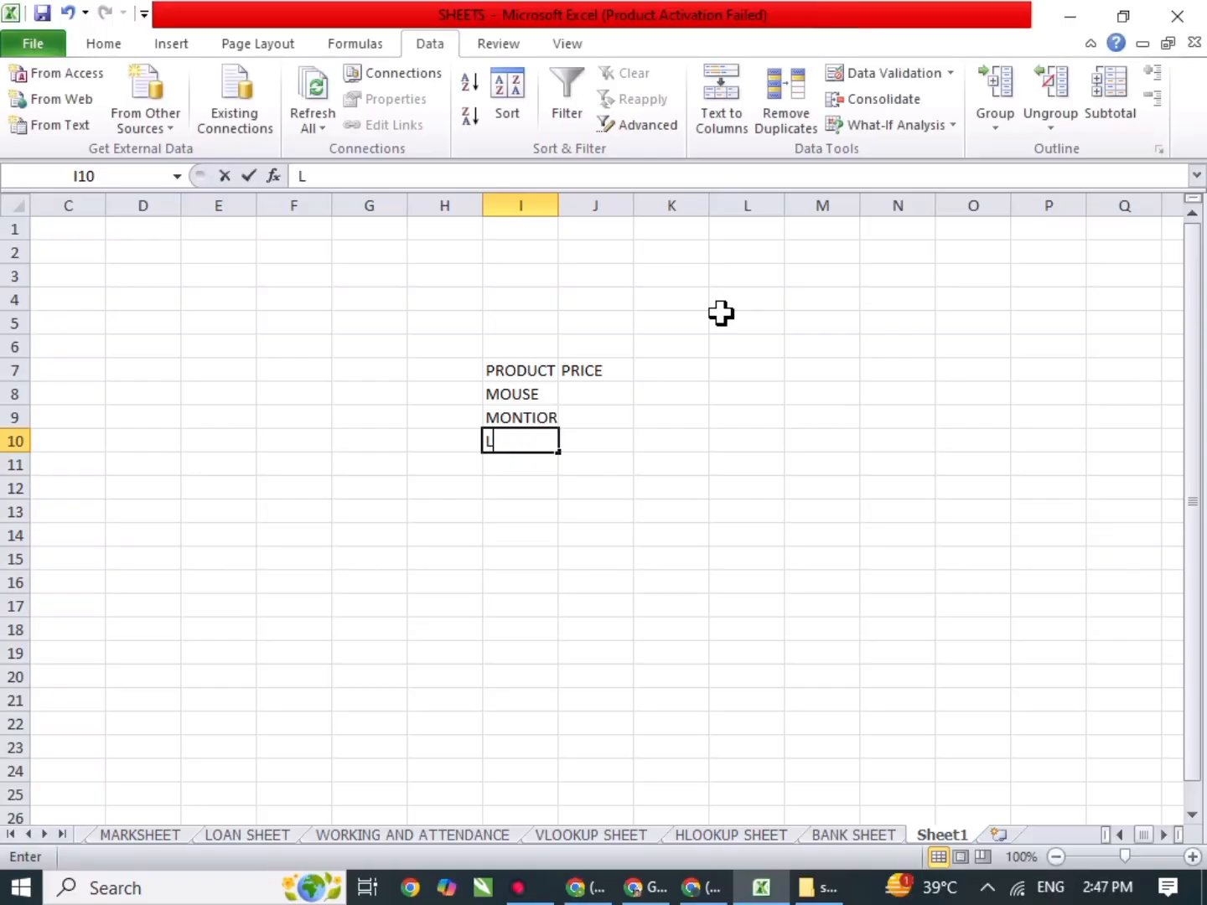
key(Return)
Fill J8:J10 under the PRICE heading with 300, 5000 and 20000.
key(Right)
key(Up)
key(Up)
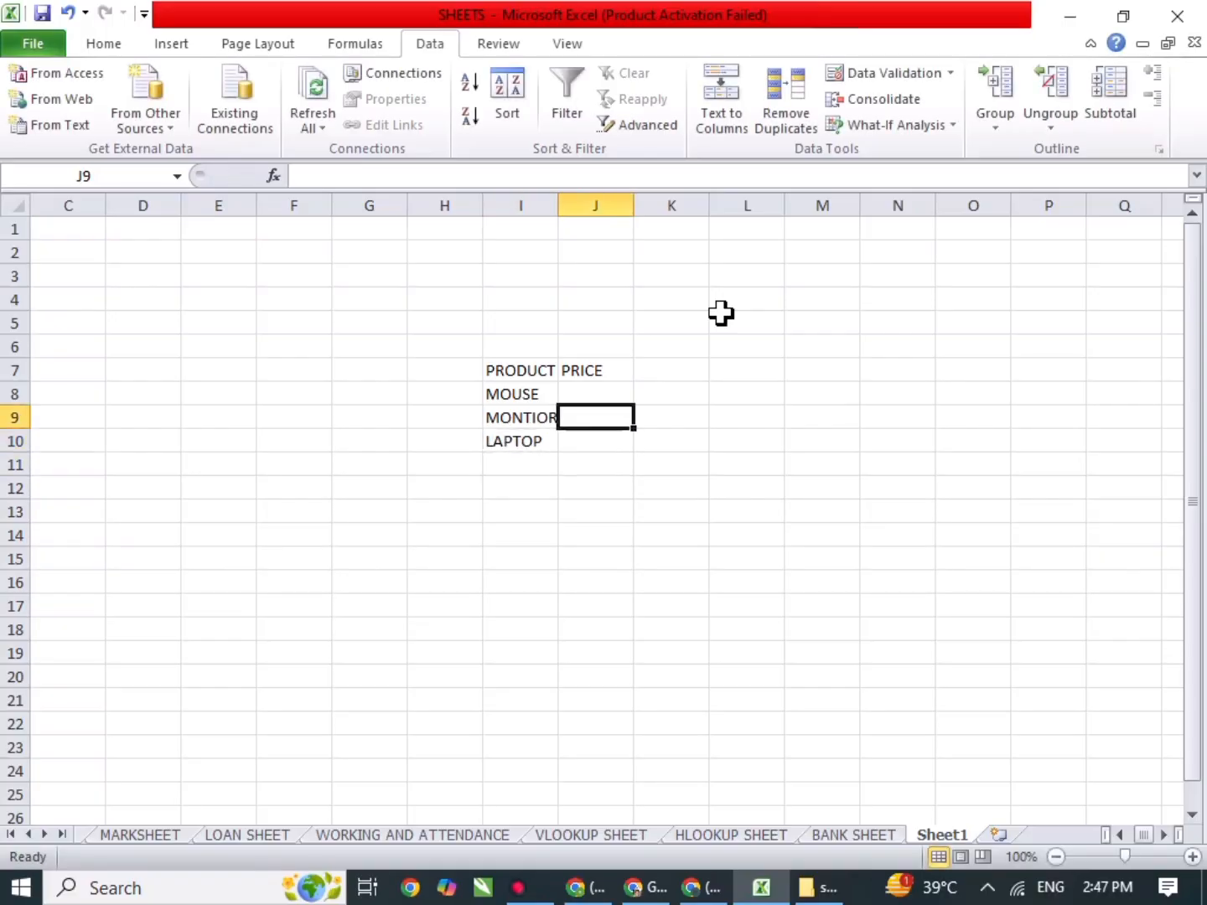
key(Up)
key(Down)
key(Up)
text(300)
key(Return)
text(5)
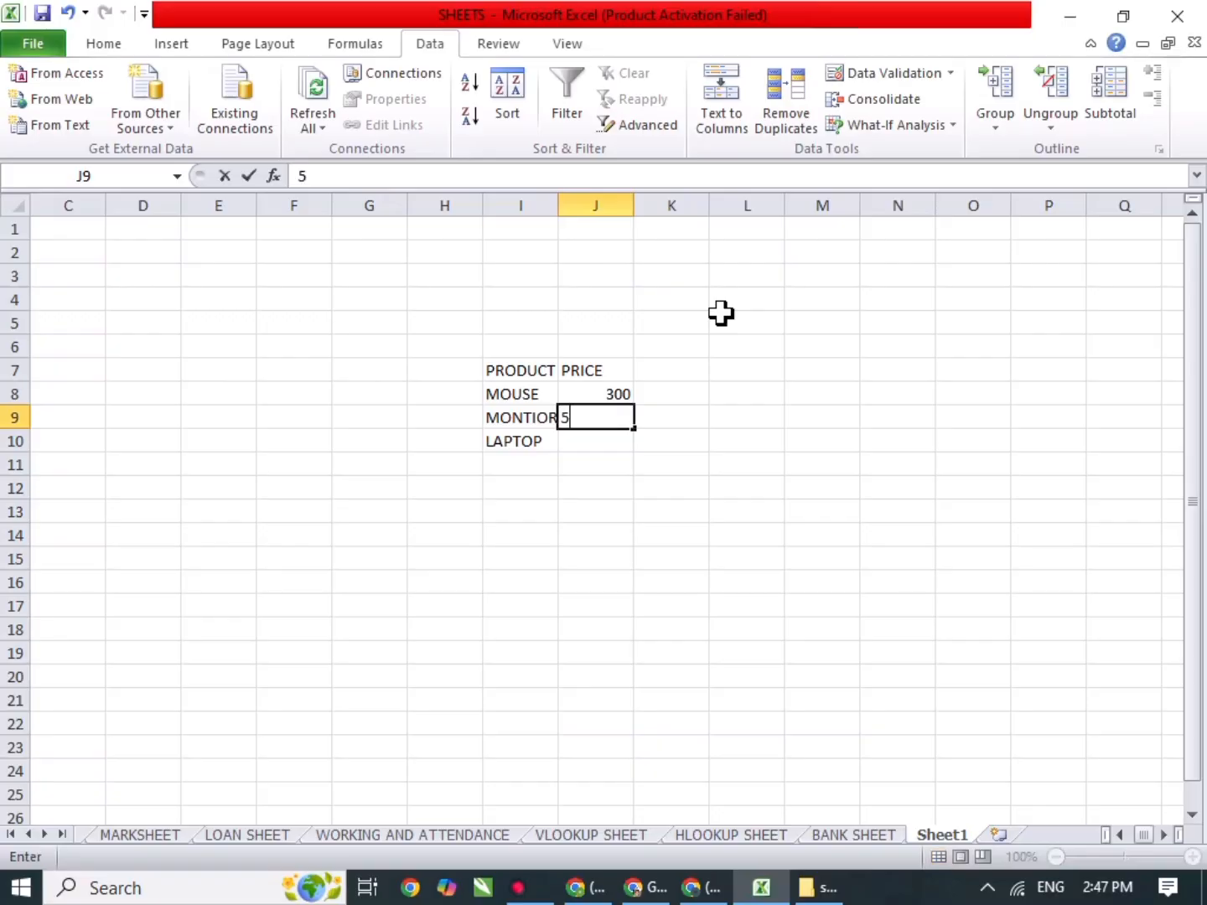
text(000)
key(Return)
text(20)
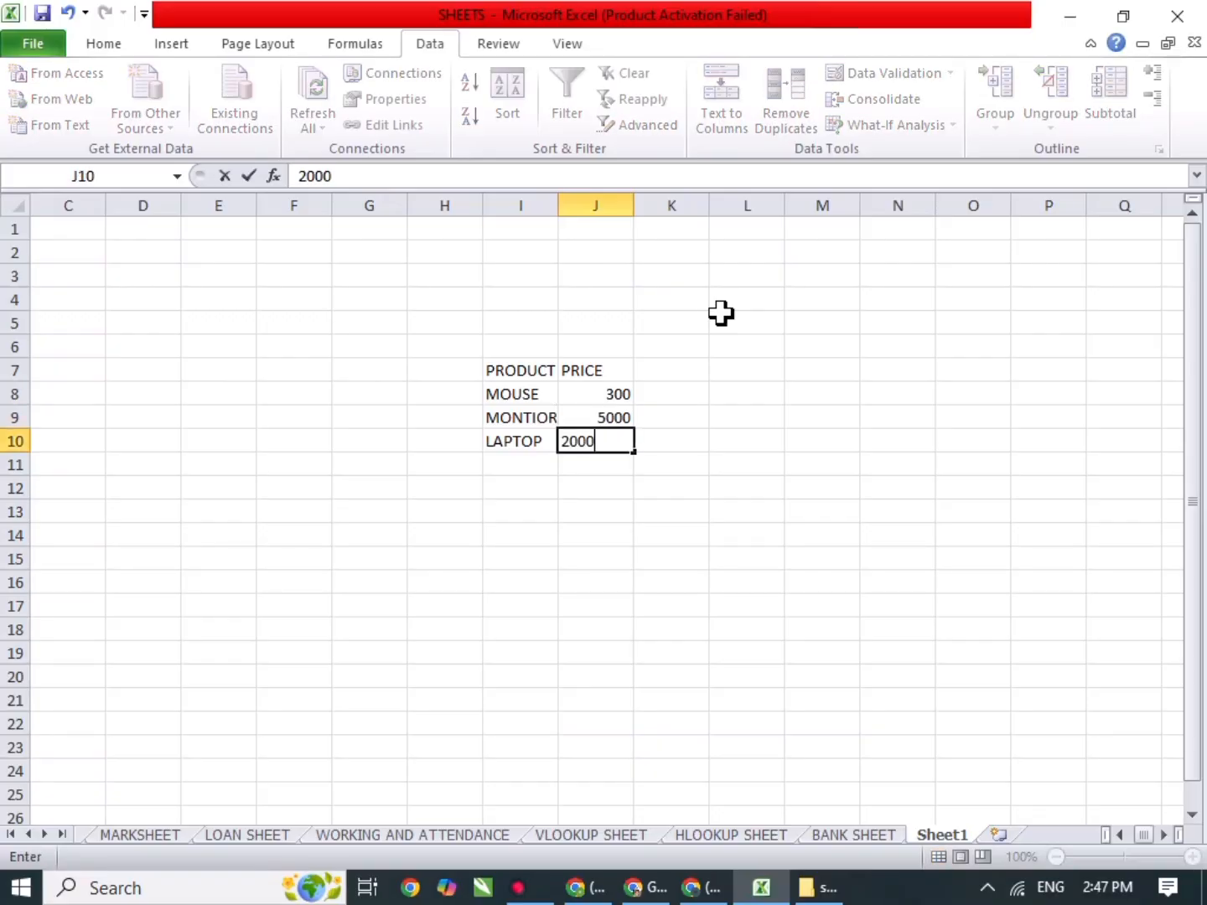
key(Return)
click(753, 362)
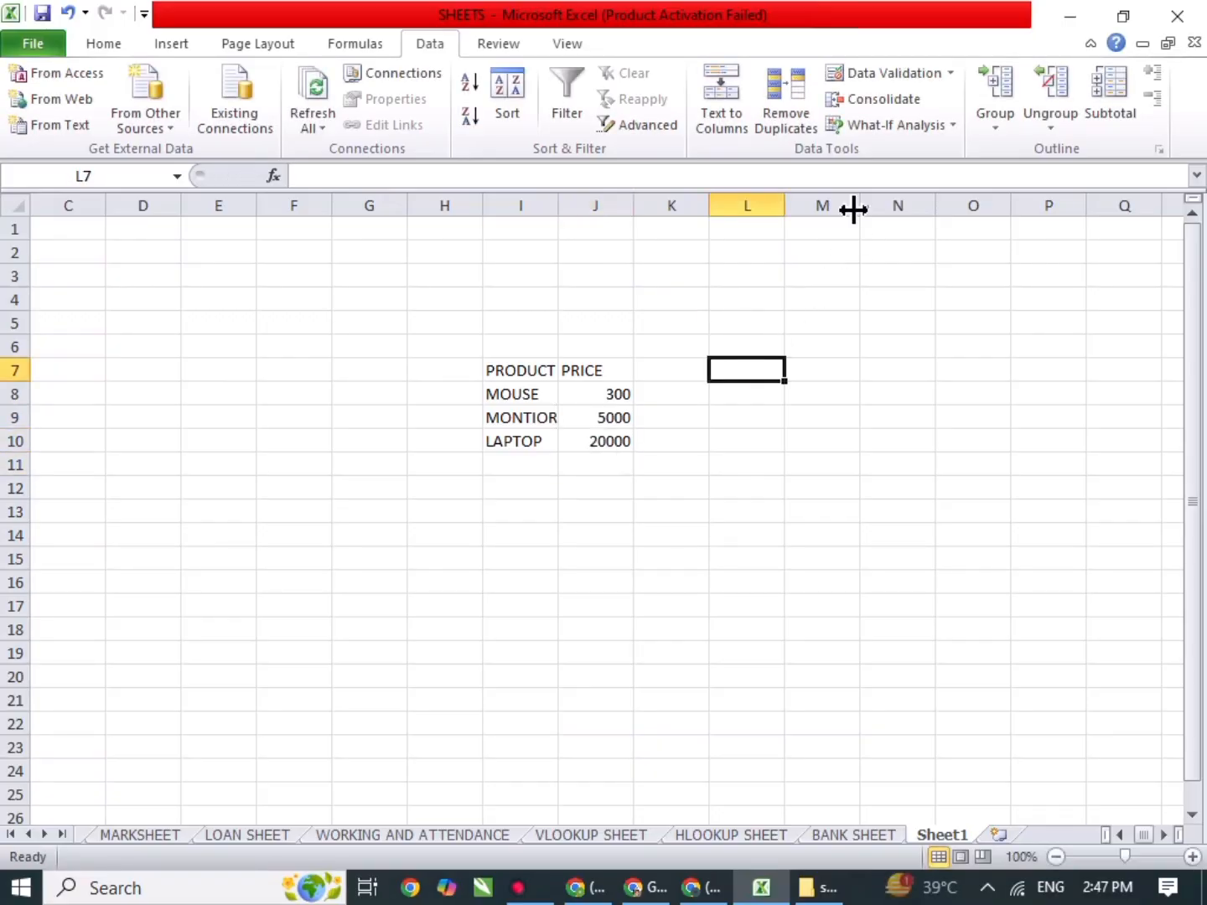
click(936, 128)
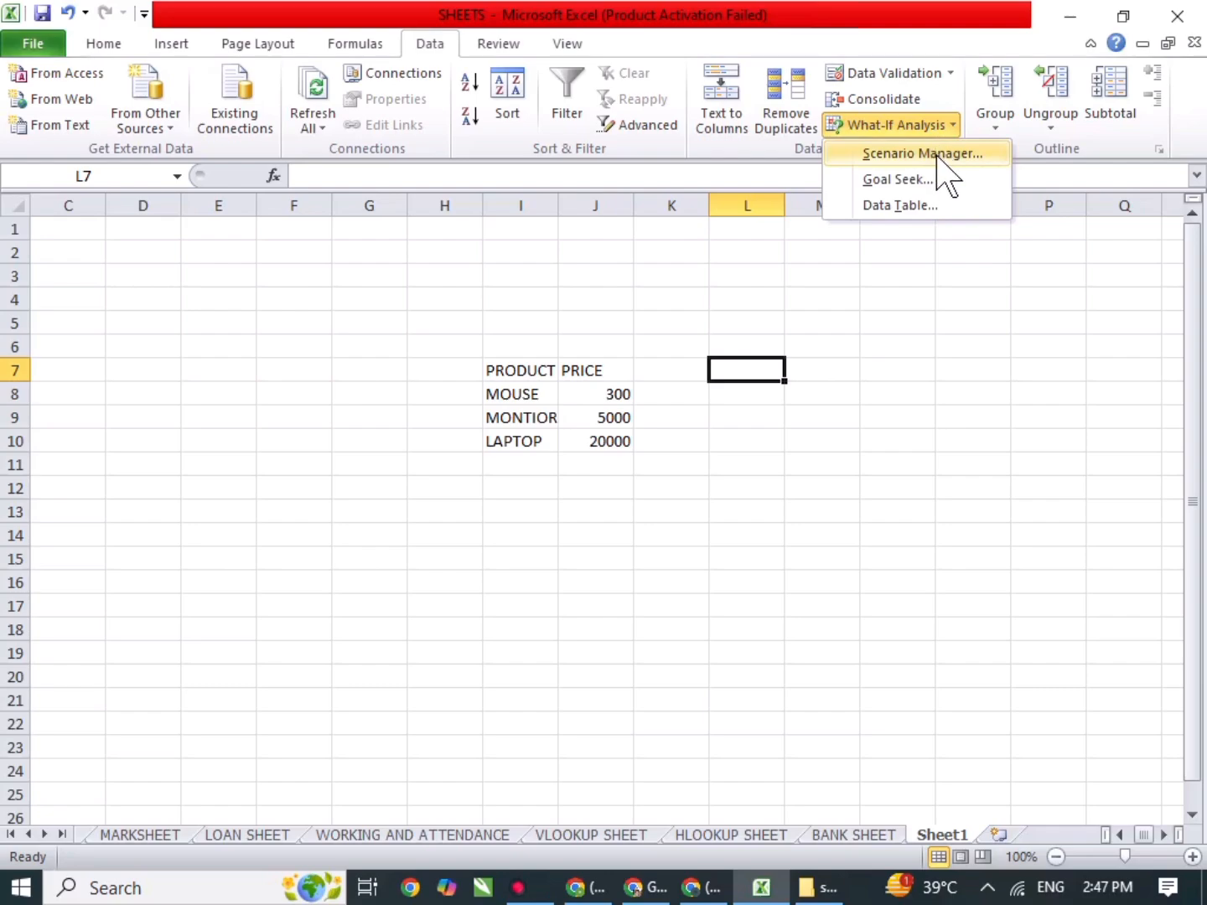
click(903, 518)
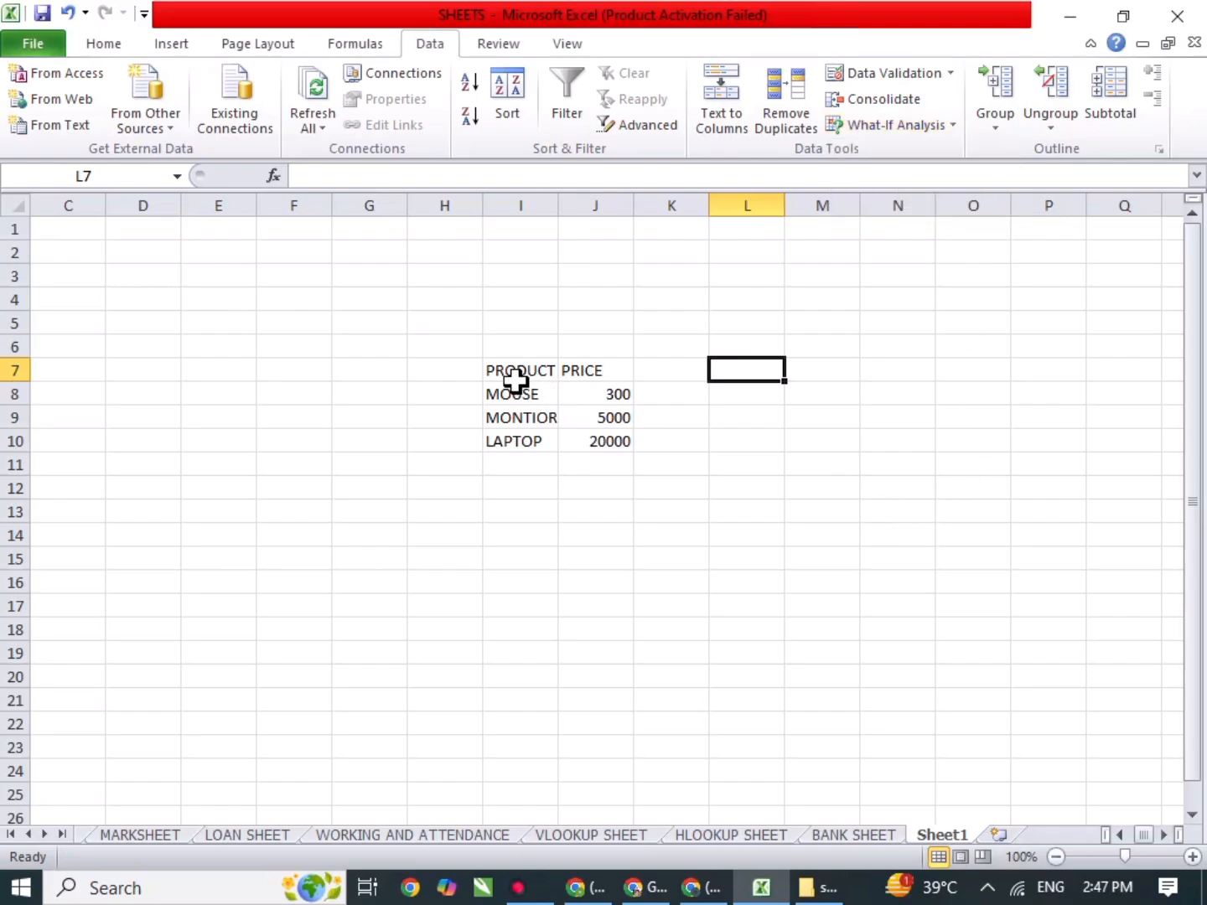
Add a what-if scenario named PRICE UP with the product table I7:J10 as its changing cells.
drag(516, 386, 597, 442)
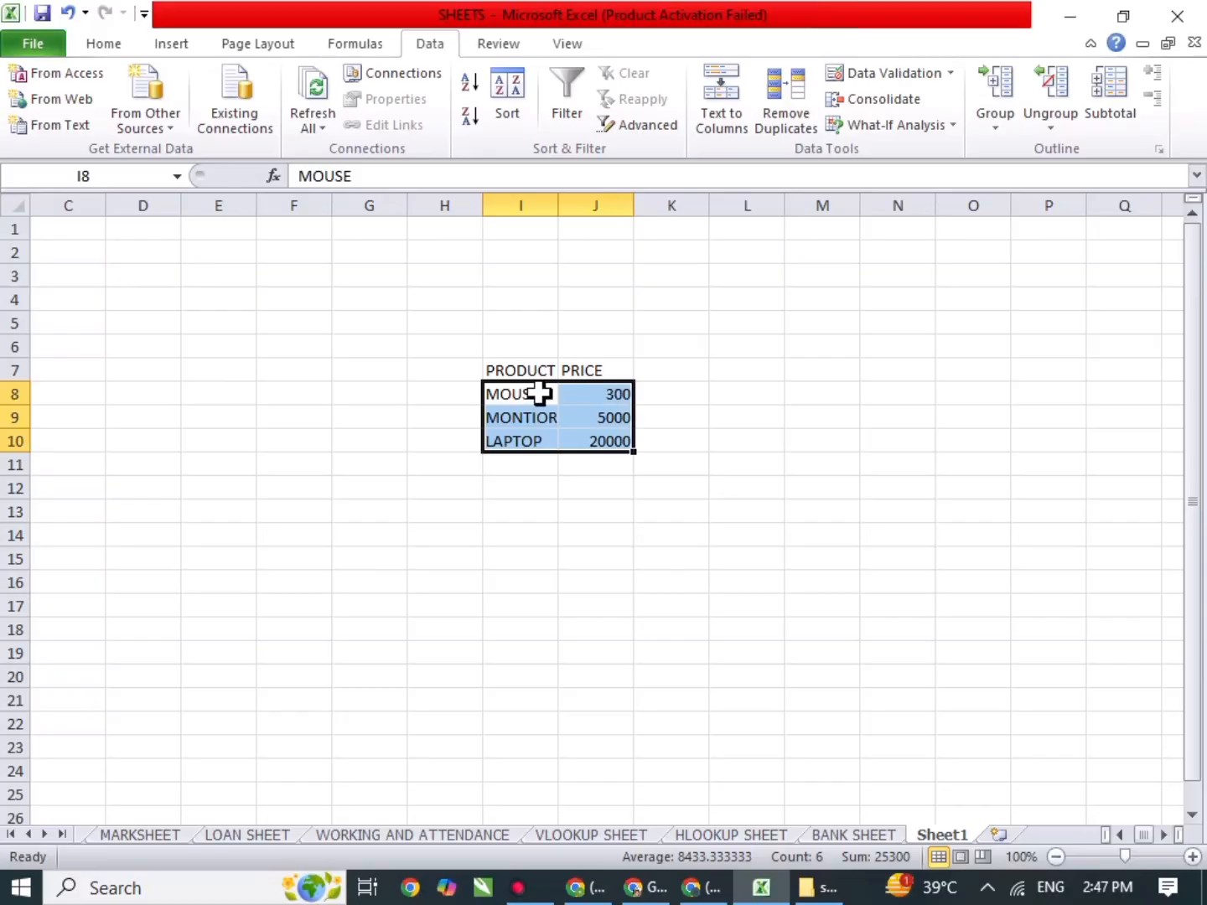
drag(527, 371, 603, 433)
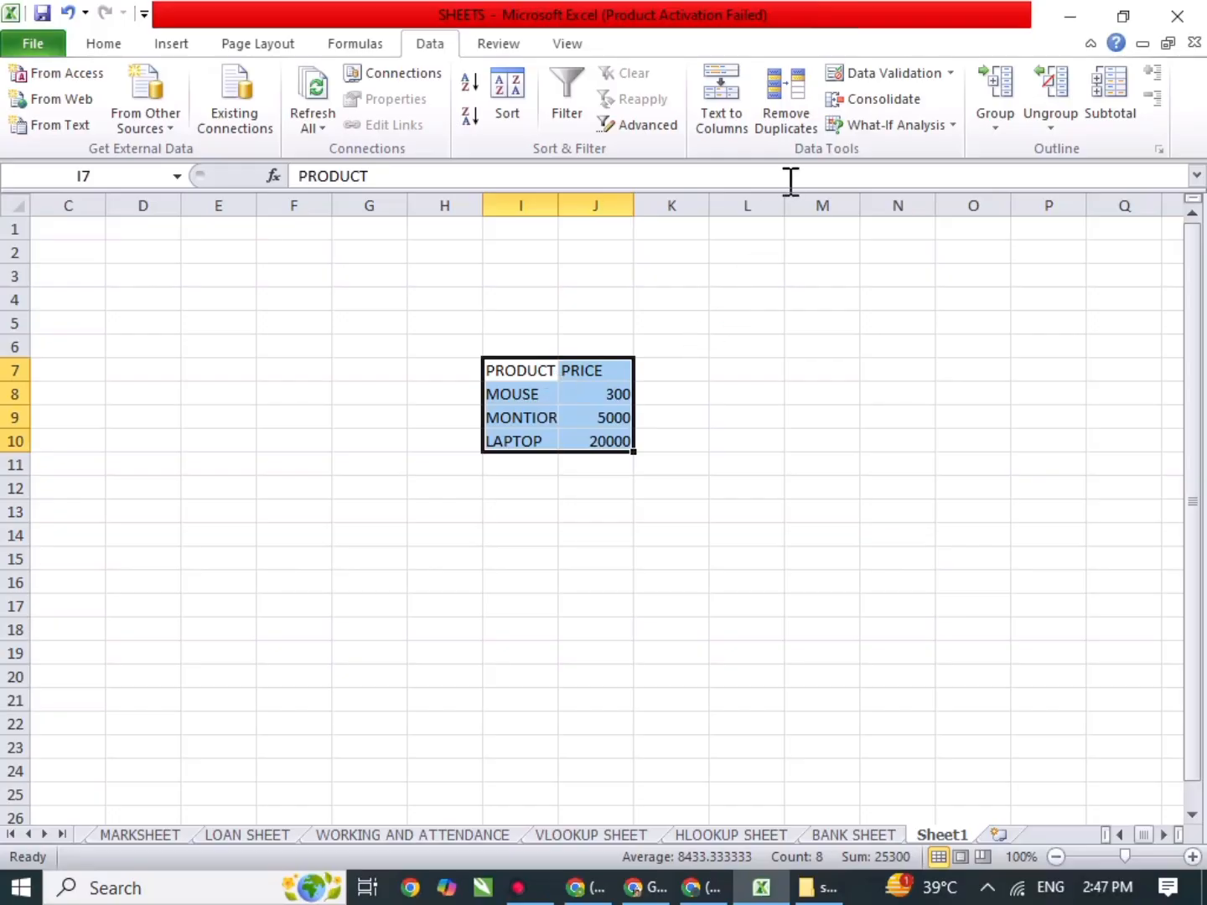
click(890, 128)
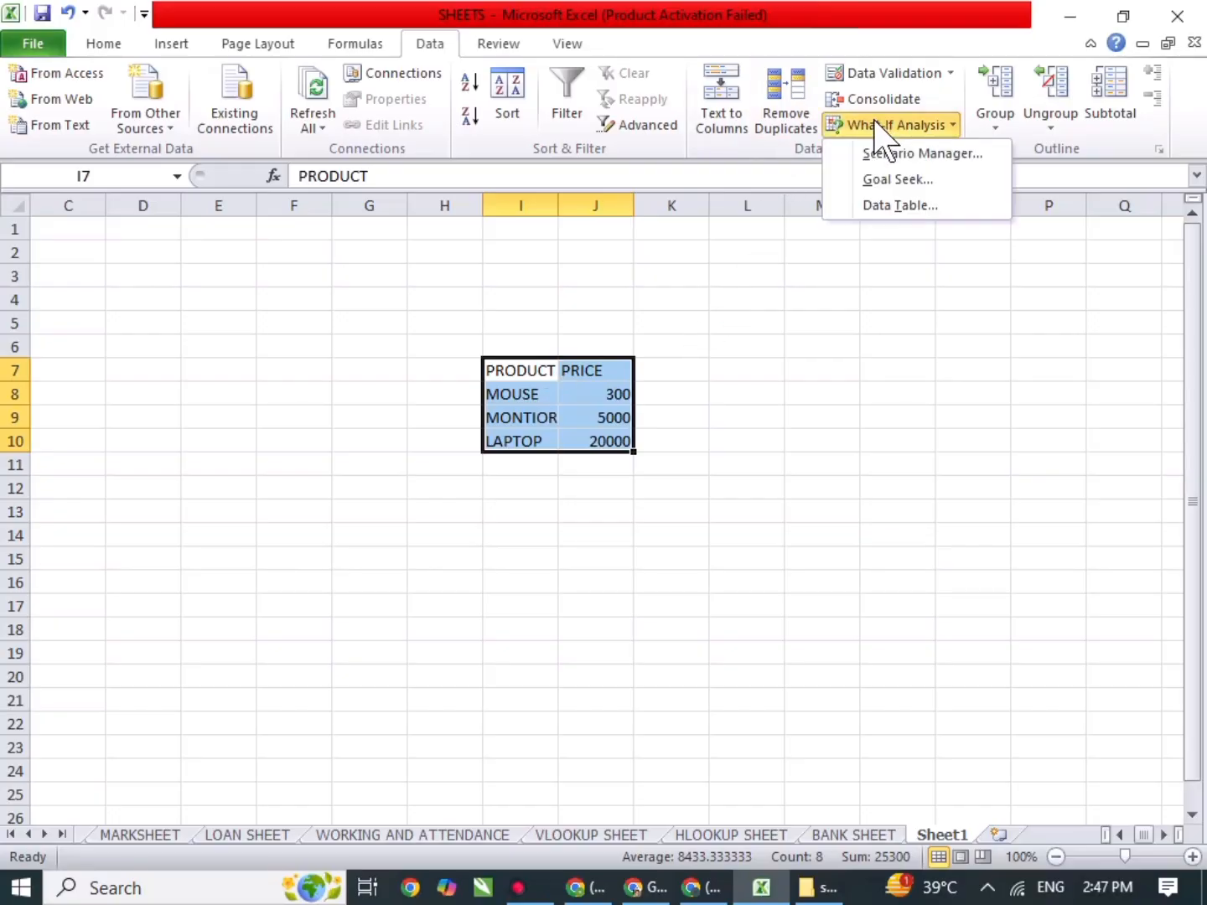
click(916, 156)
click(1118, 278)
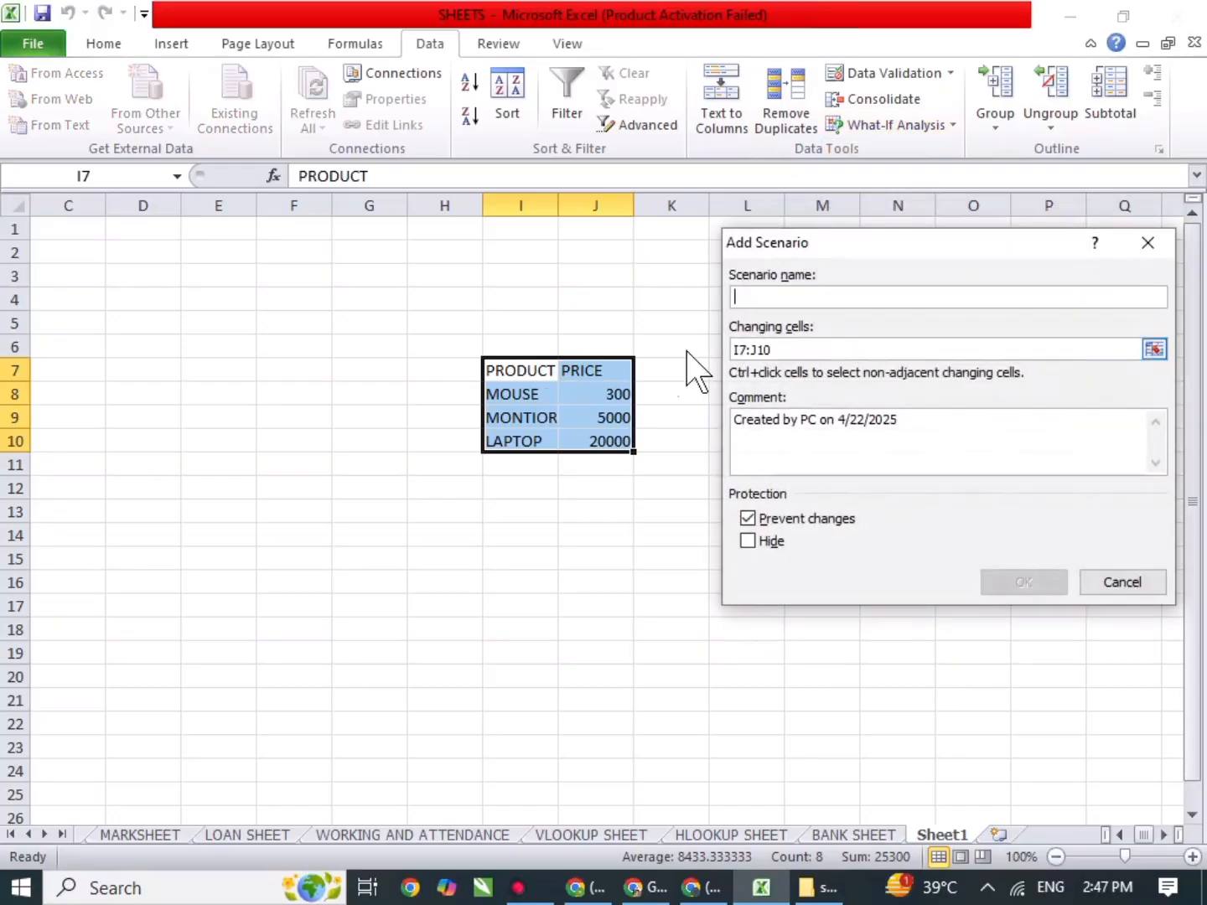
text(PRICE UP)
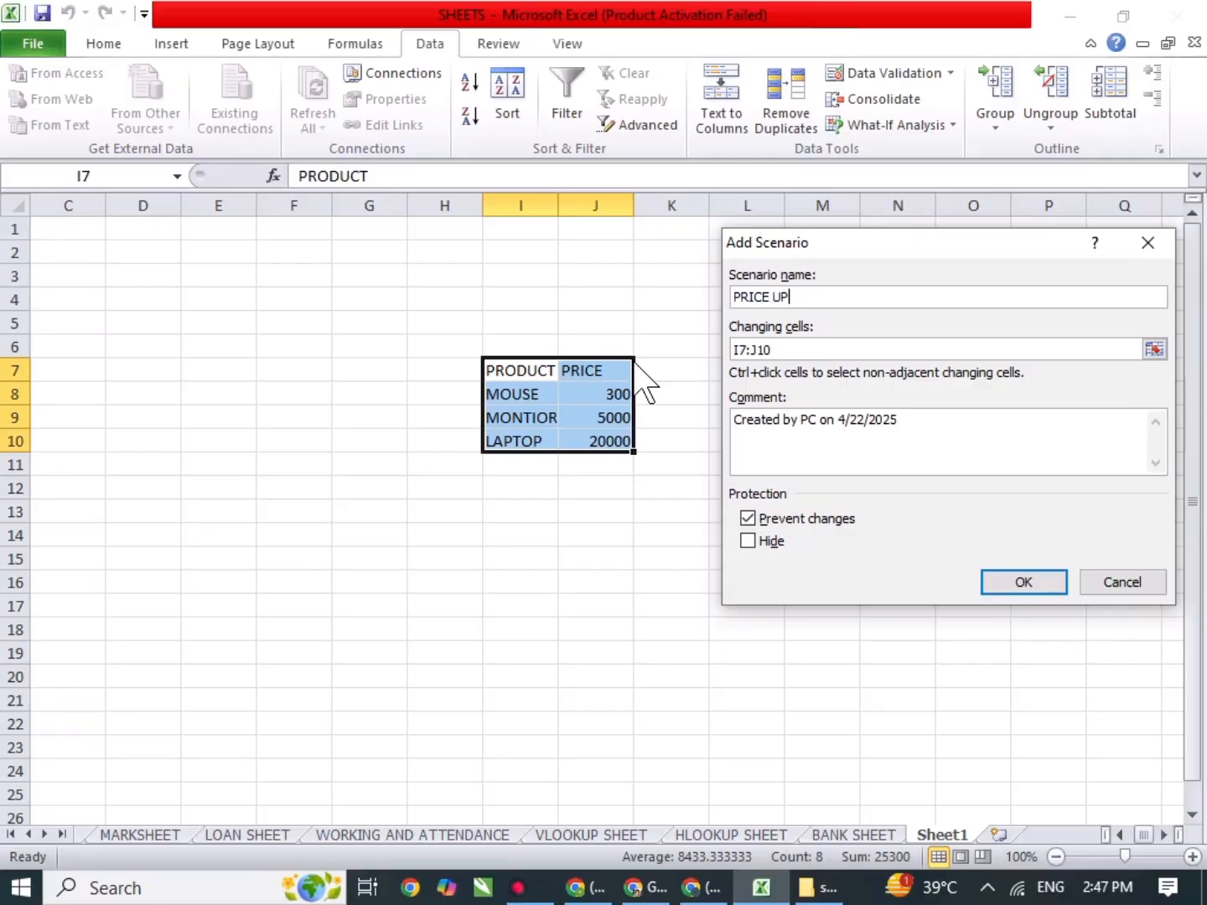
key(Return)
Set the PRICE UP scenario values to 400 for J8, 6000 for J9 and 22000 for J10.
key(Tab)
key(Tab)
key(Tab)
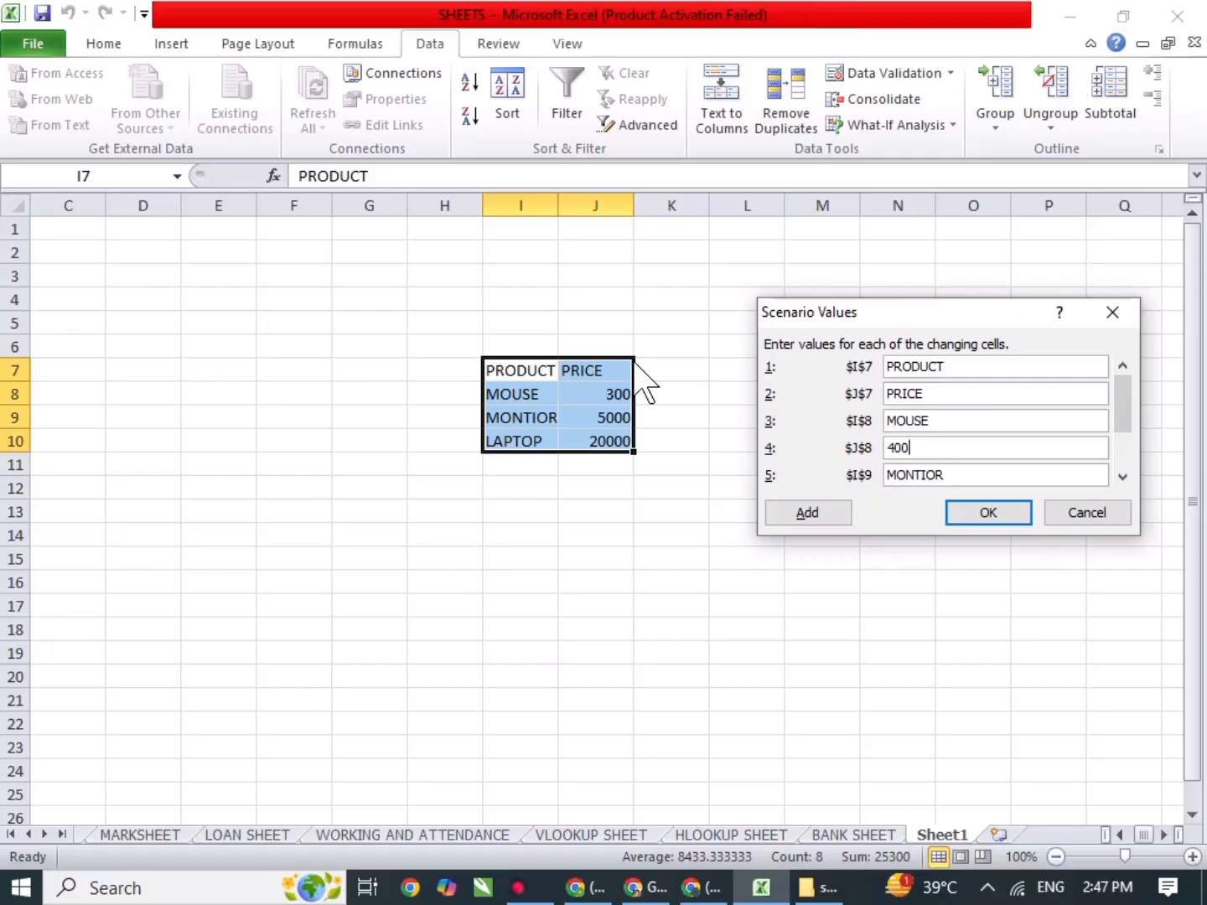
key(Tab)
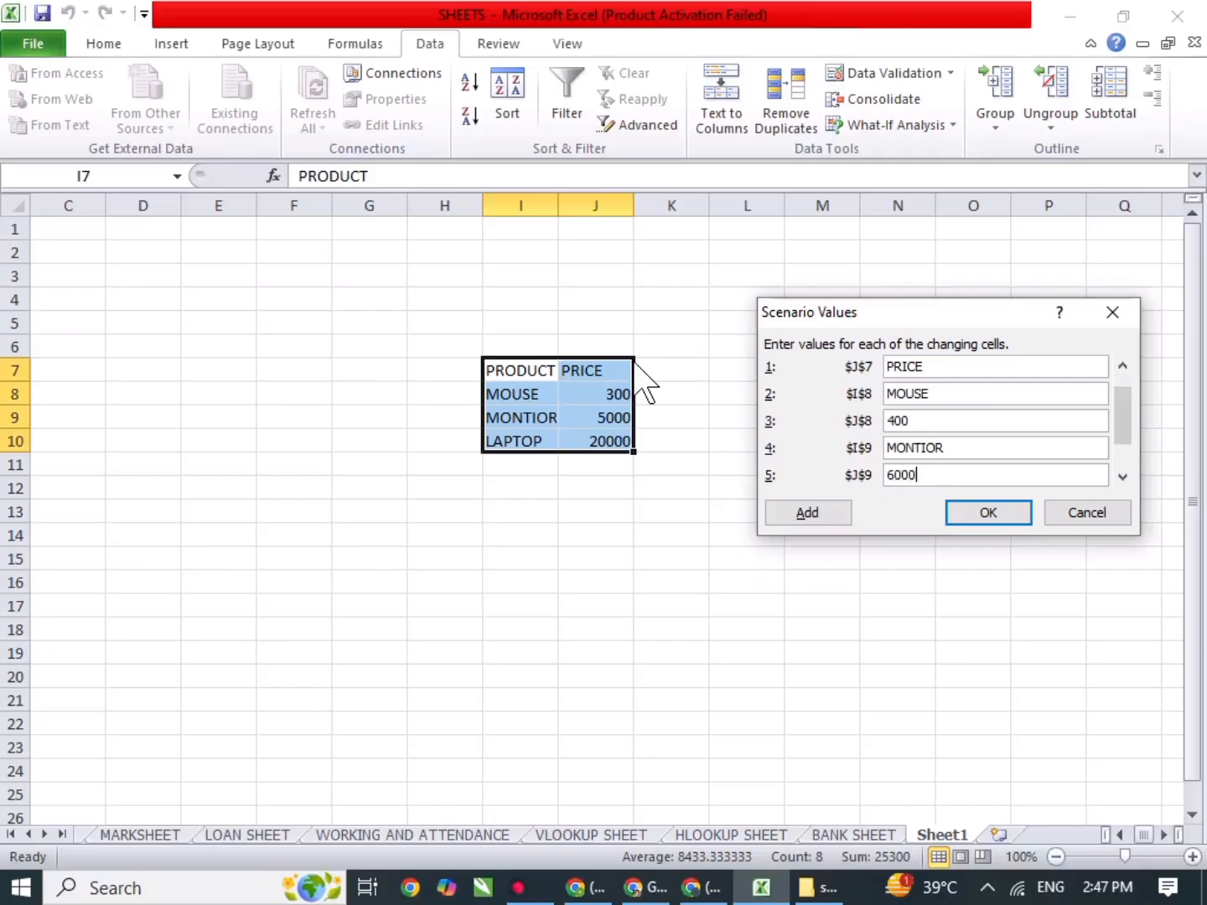
key(Tab)
key(Tab)
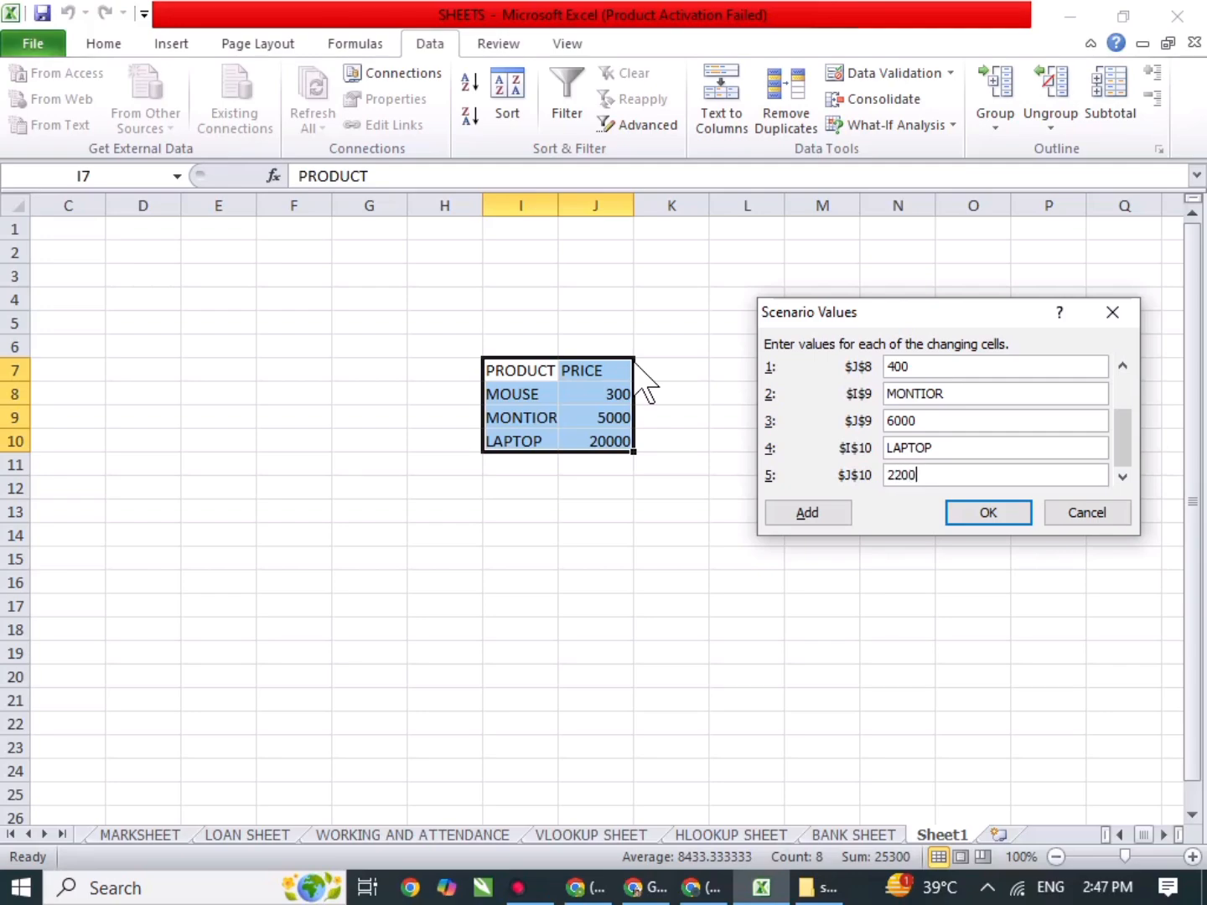
Add a second scenario named PRICE DOWN for I7:J10, with J8 at 250, J9 at 3000 and J10 at 15000.
click(807, 512)
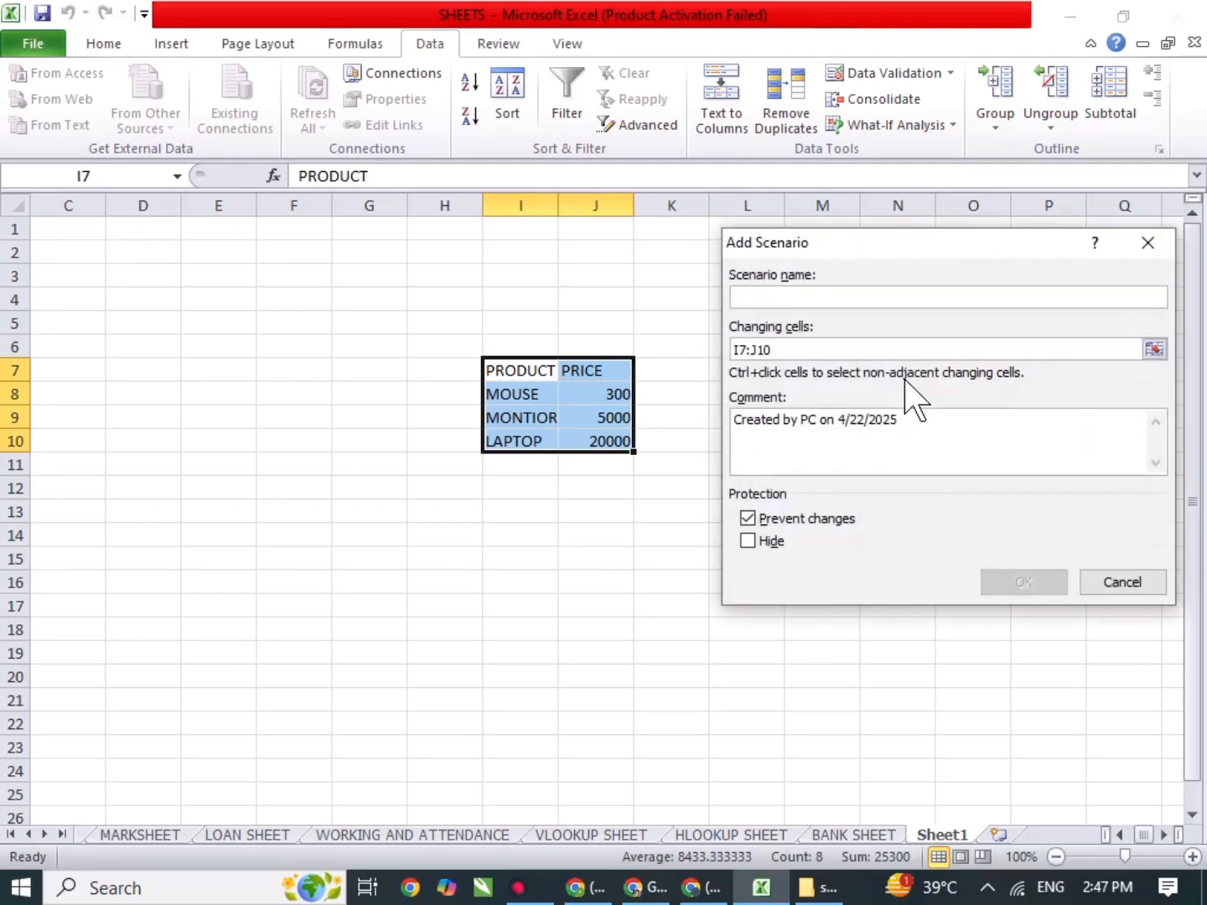
text(PRICE DOWN)
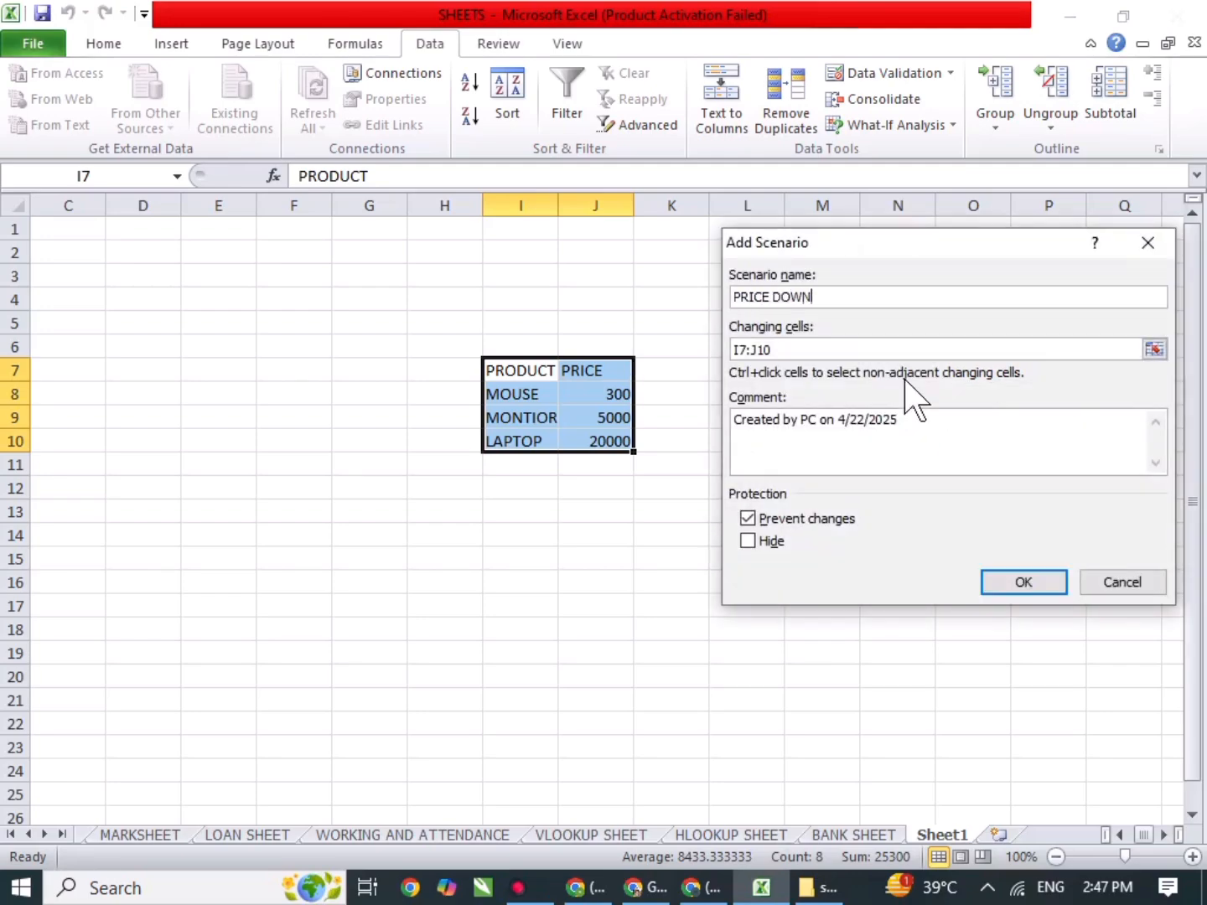
key(Return)
key(Tab)
key(Tab)
key(Tab)
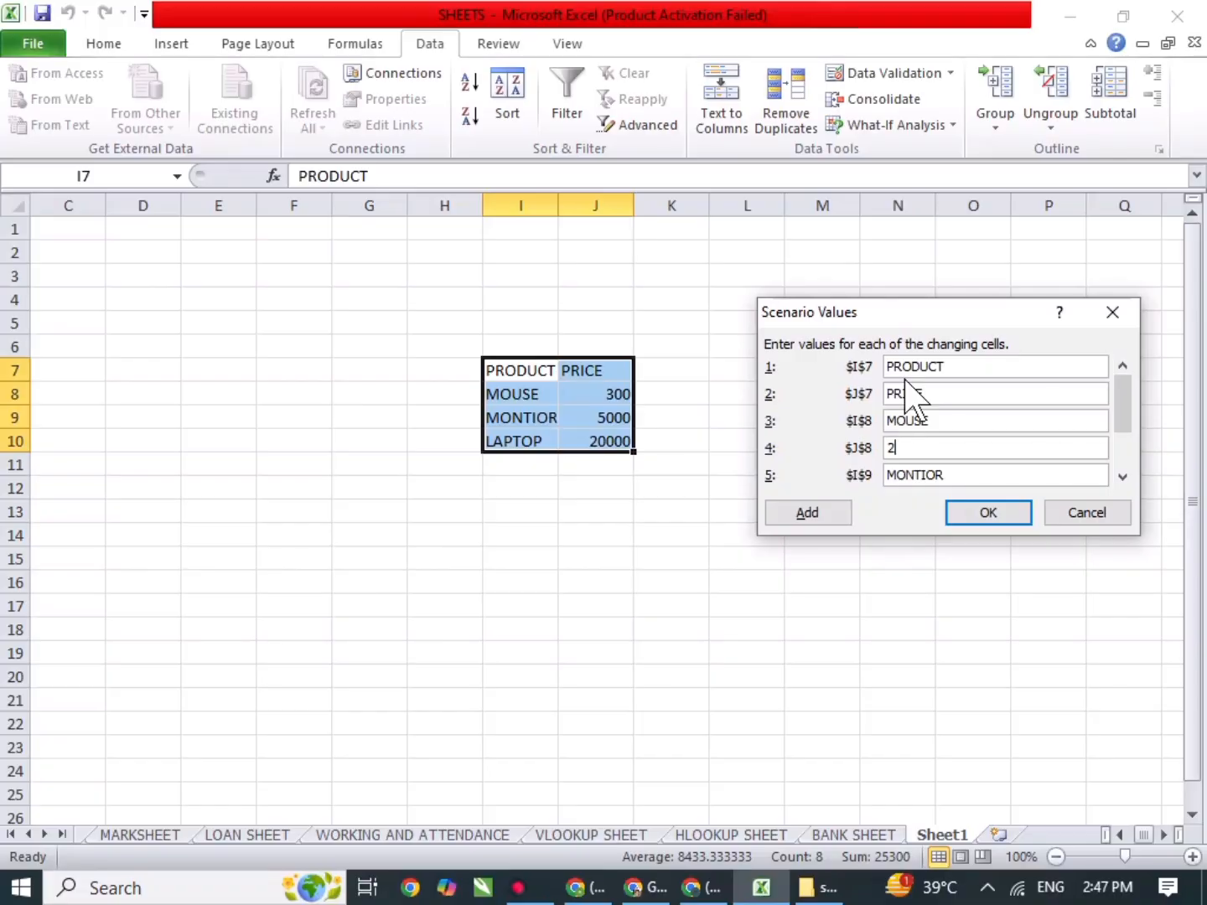
text(250)
key(Tab)
key(Tab)
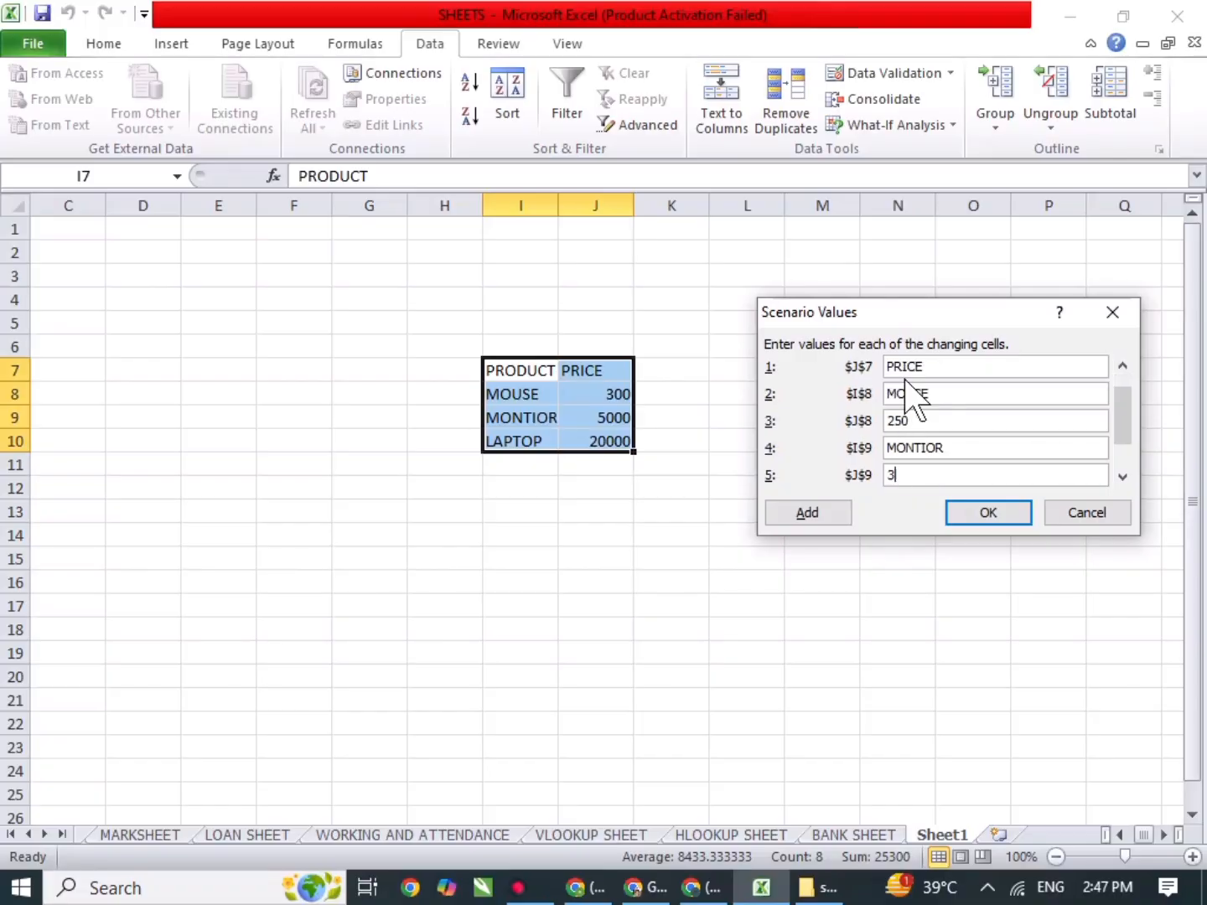
key(Tab)
key(Tab)
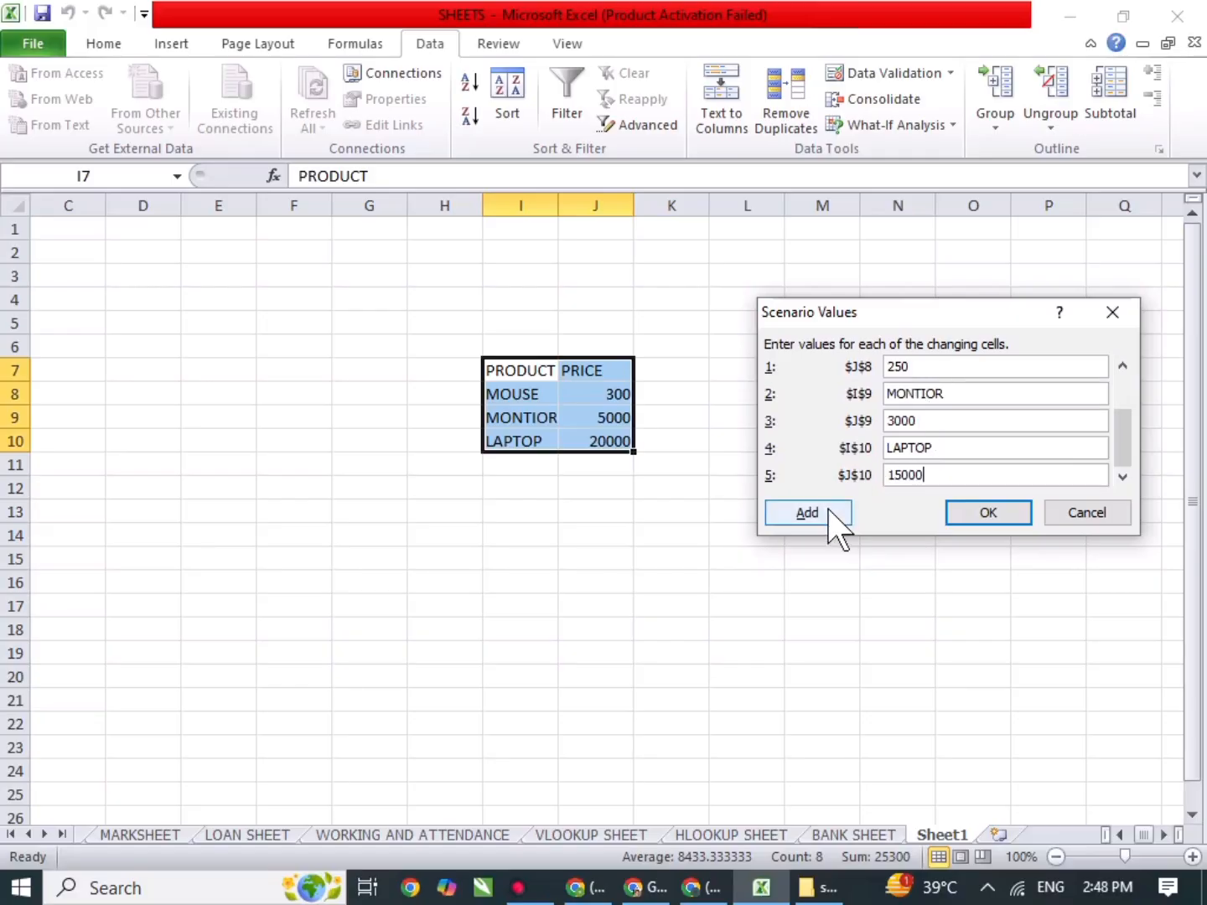
click(1010, 512)
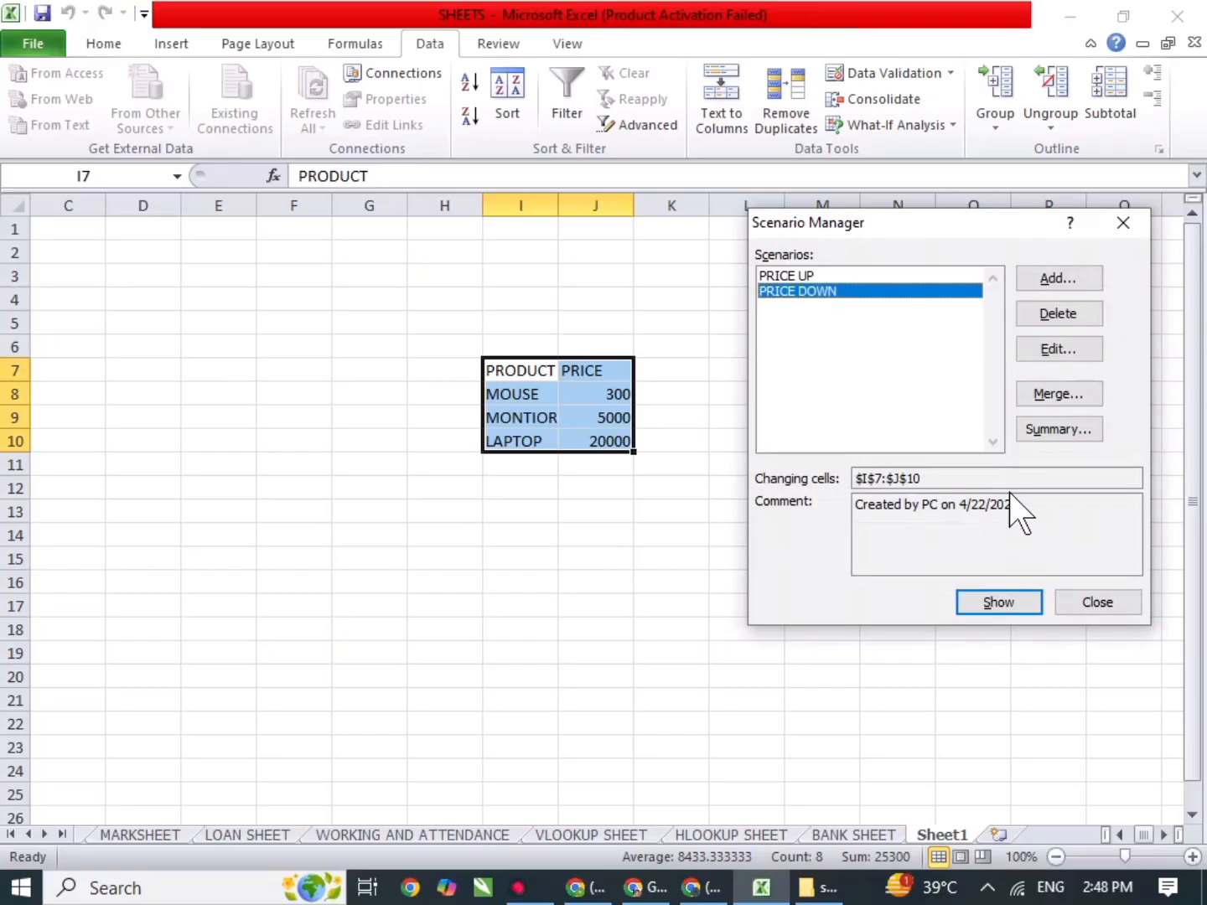
Generate a Scenario Summary report covering the PRICE UP and PRICE DOWN scenarios.
click(1052, 431)
click(943, 503)
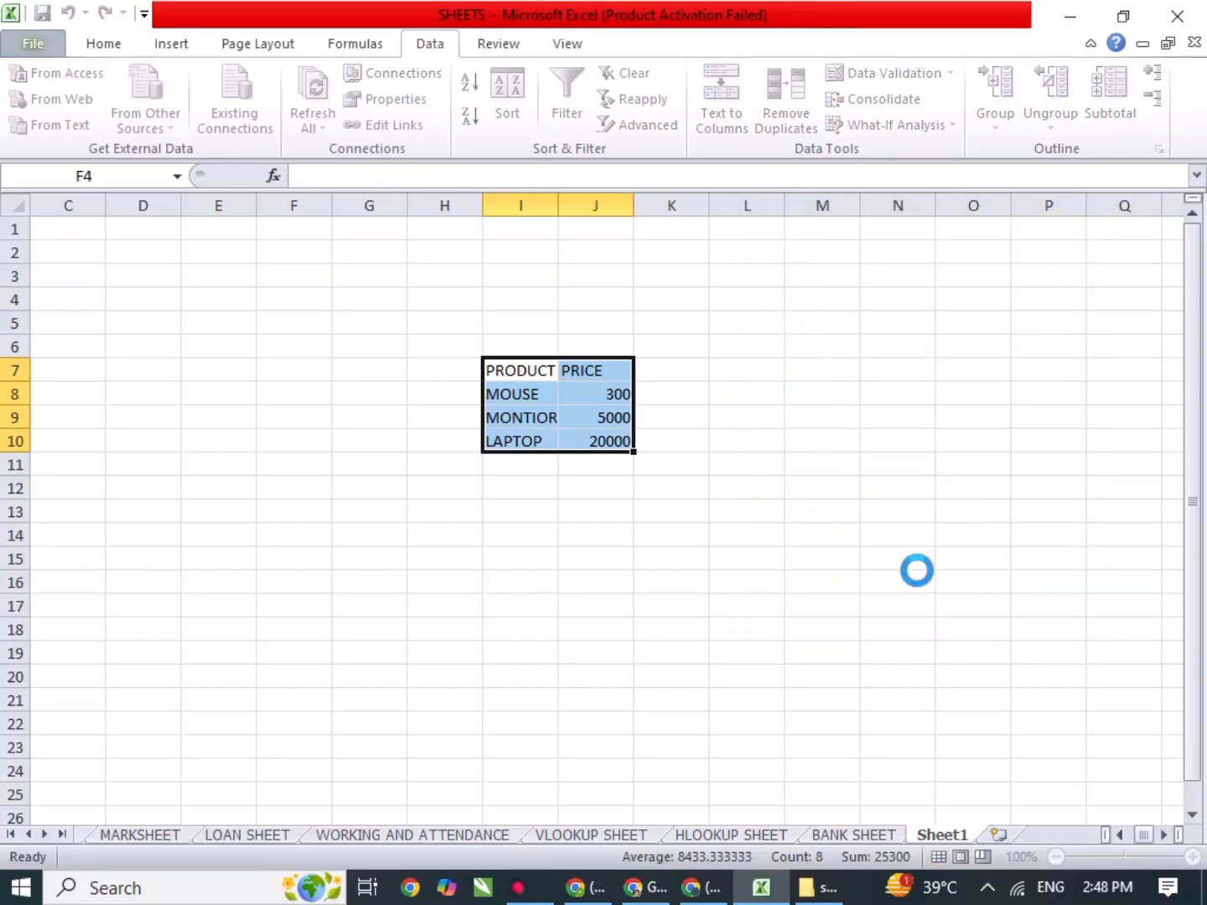
click(862, 466)
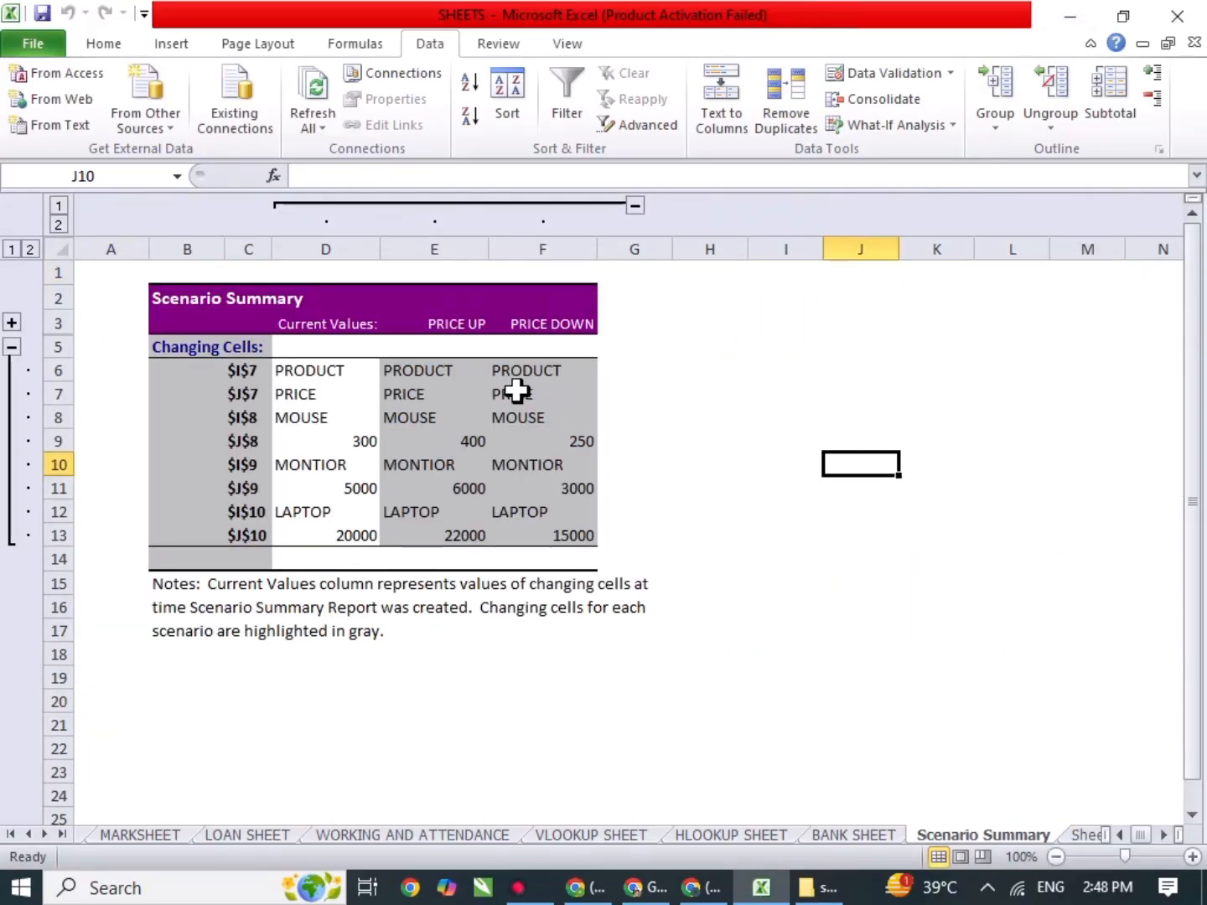
Compare the current, PRICE UP and PRICE DOWN values in the summary report, and return to Sheet1.
drag(191, 315, 621, 539)
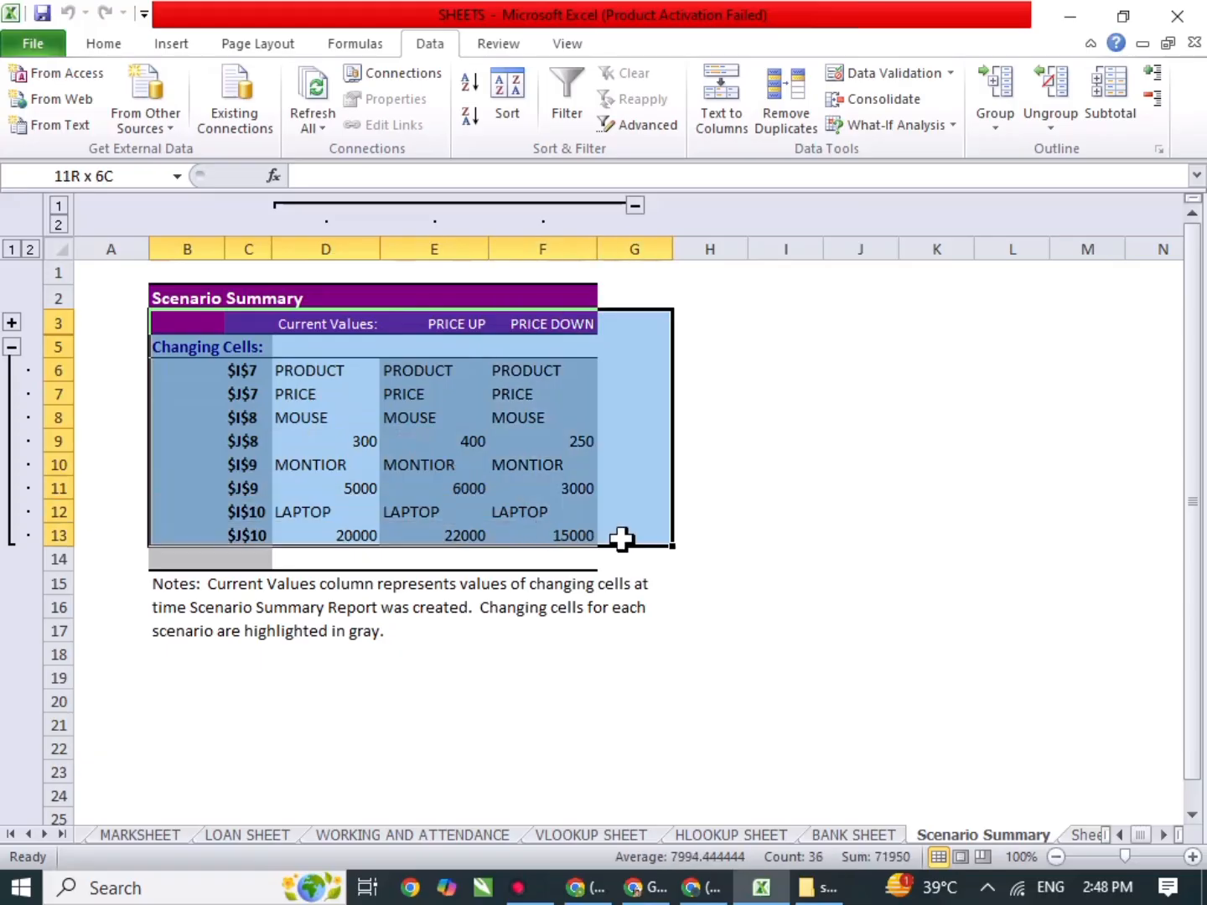
click(673, 503)
drag(311, 414, 331, 434)
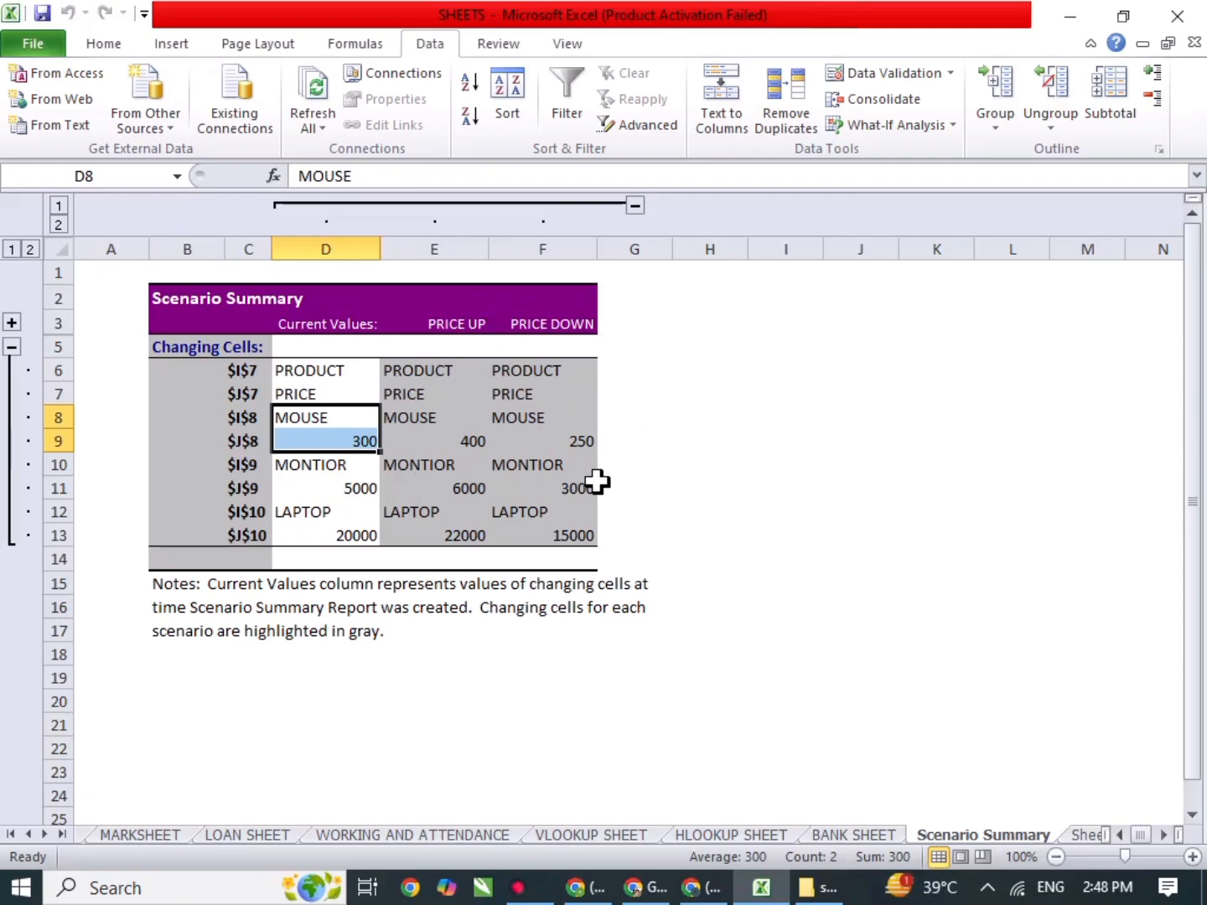
click(689, 517)
click(885, 833)
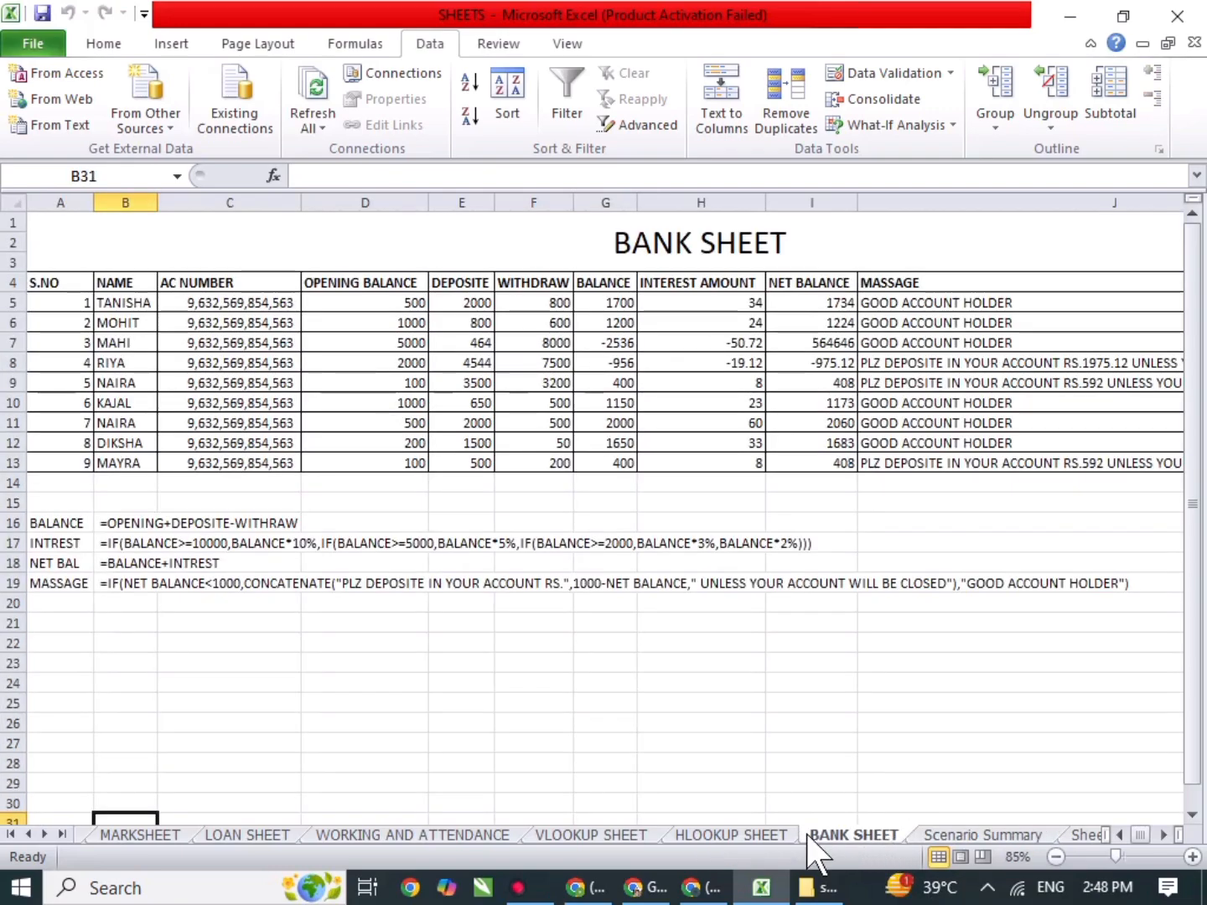
click(1085, 834)
click(888, 578)
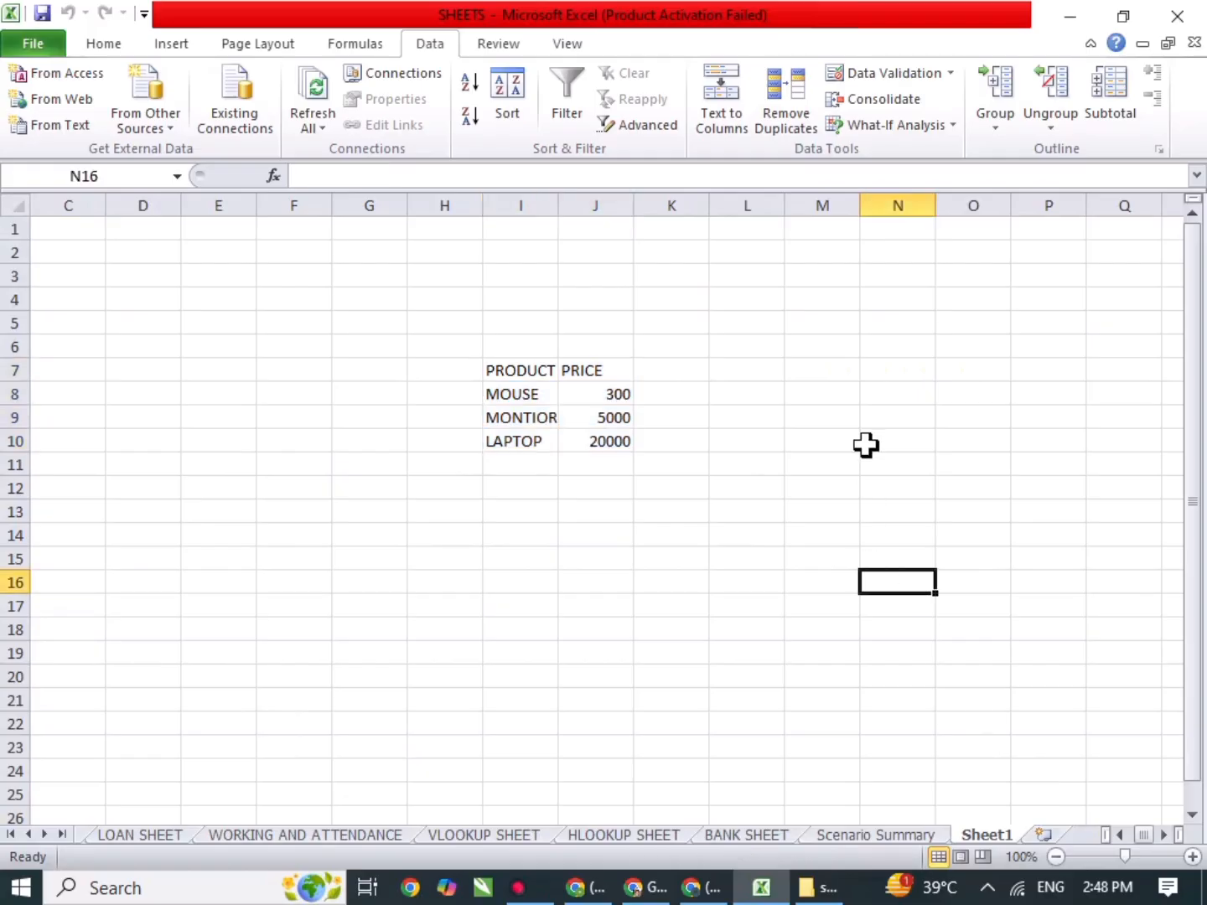
Total the prices in J8:J10 with a SUM formula in J11.
click(929, 126)
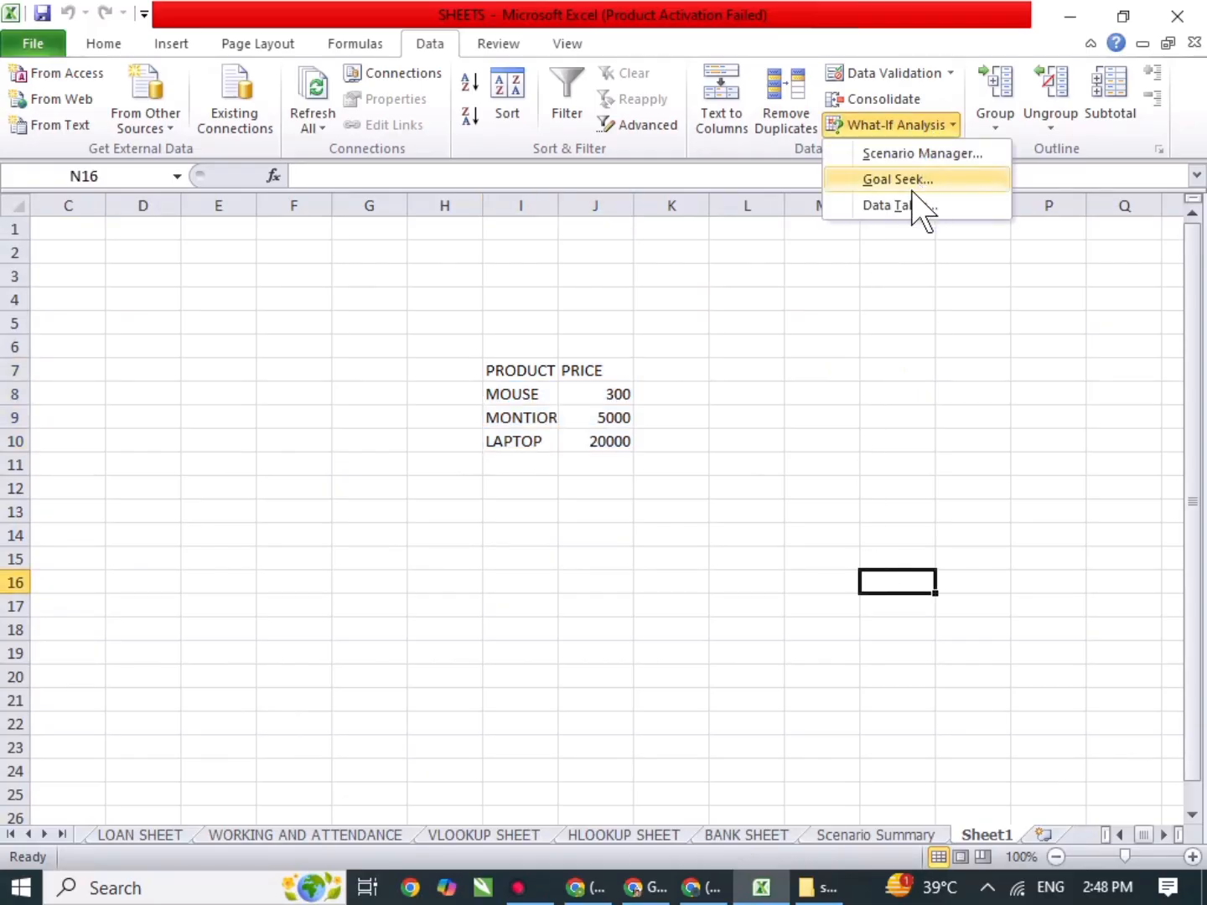
click(823, 360)
click(612, 468)
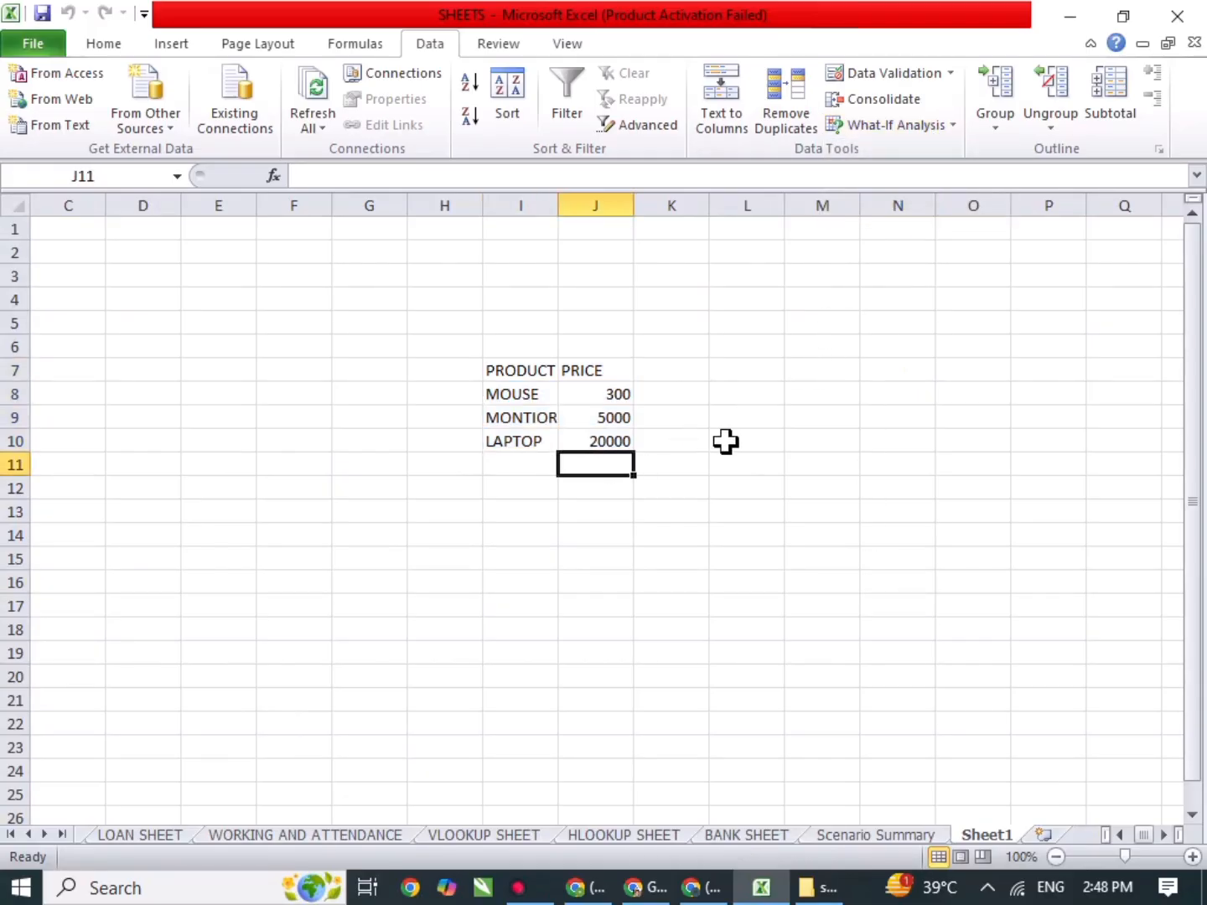
key(alt+equal)
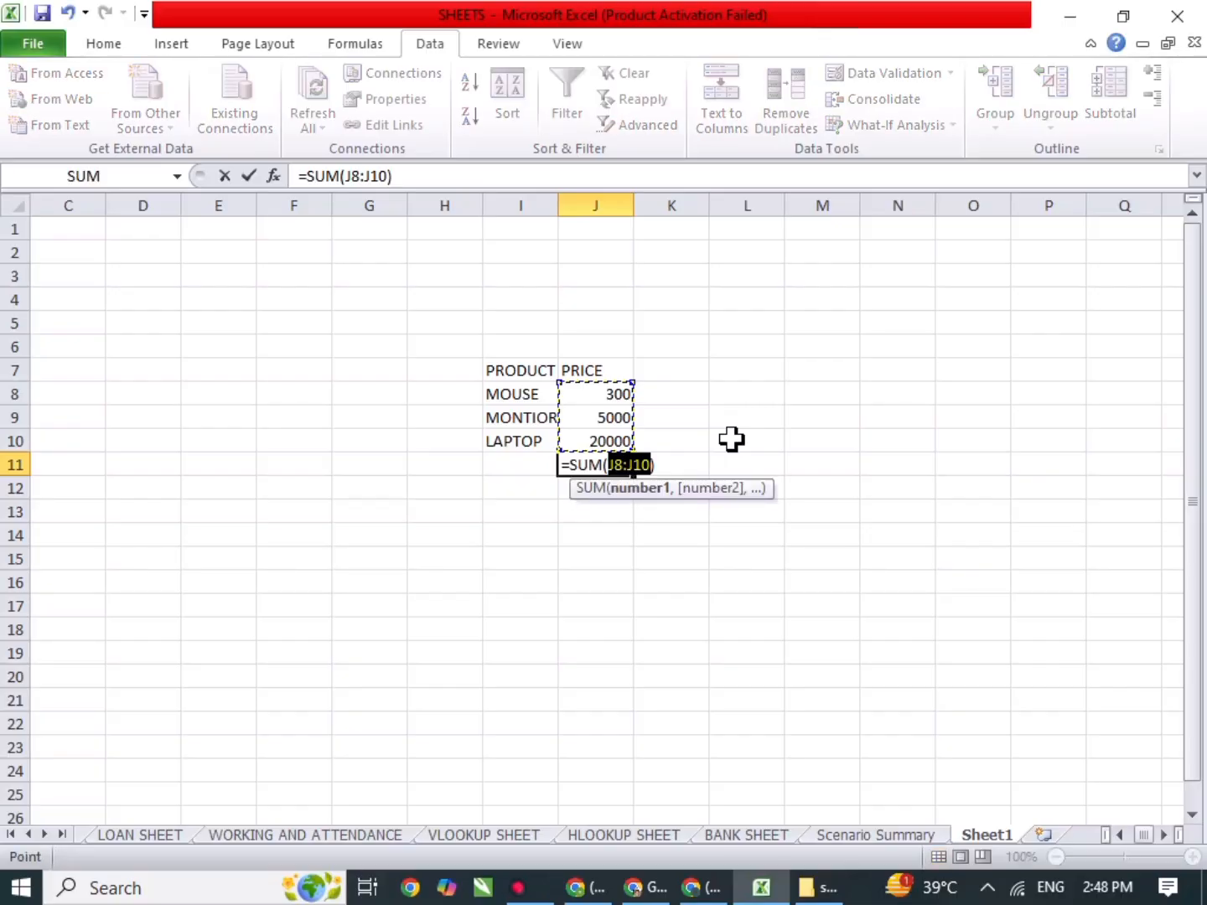
key(Return)
click(722, 461)
click(628, 463)
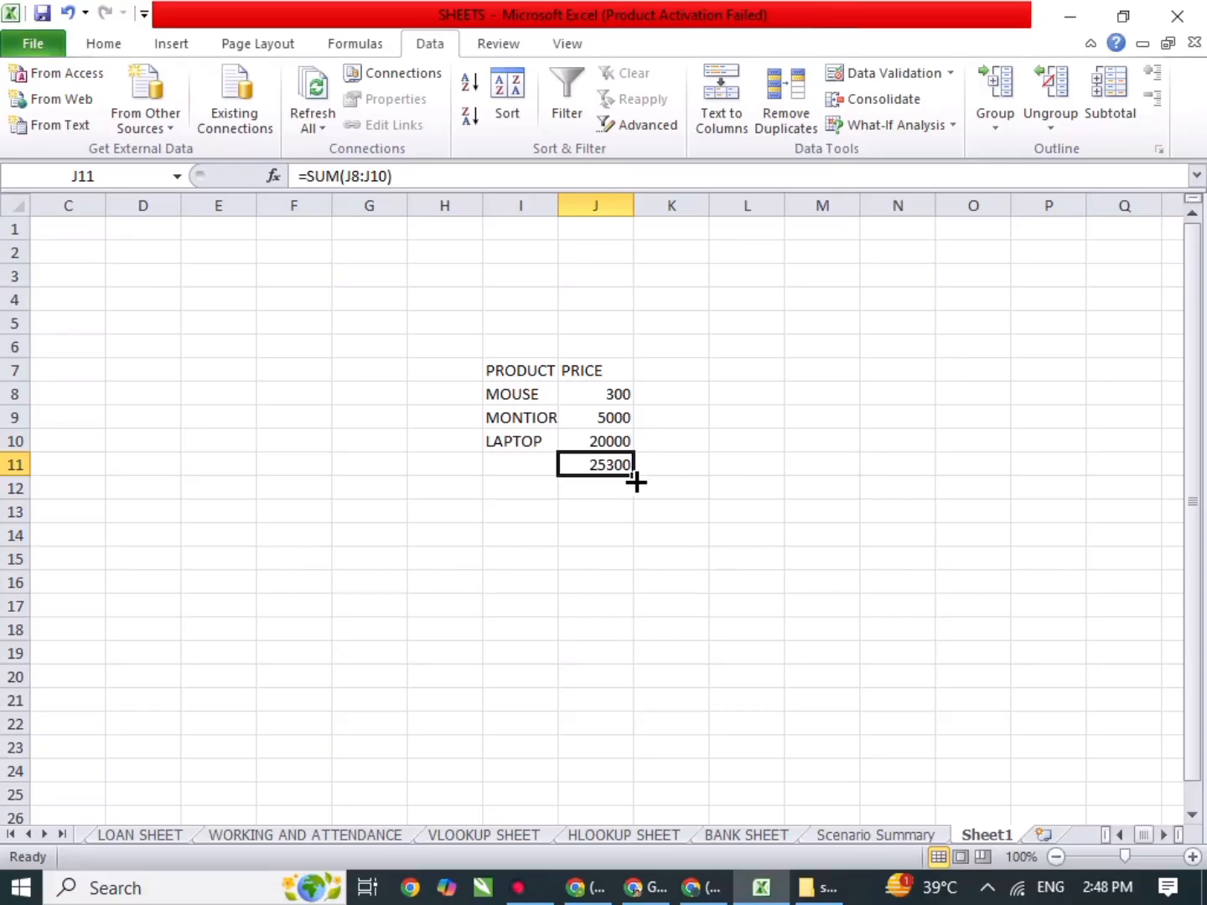
Clear the product labels in I7:I10 and the PRICE heading in J7.
drag(515, 370, 493, 430)
key(Delete)
click(590, 372)
key(Delete)
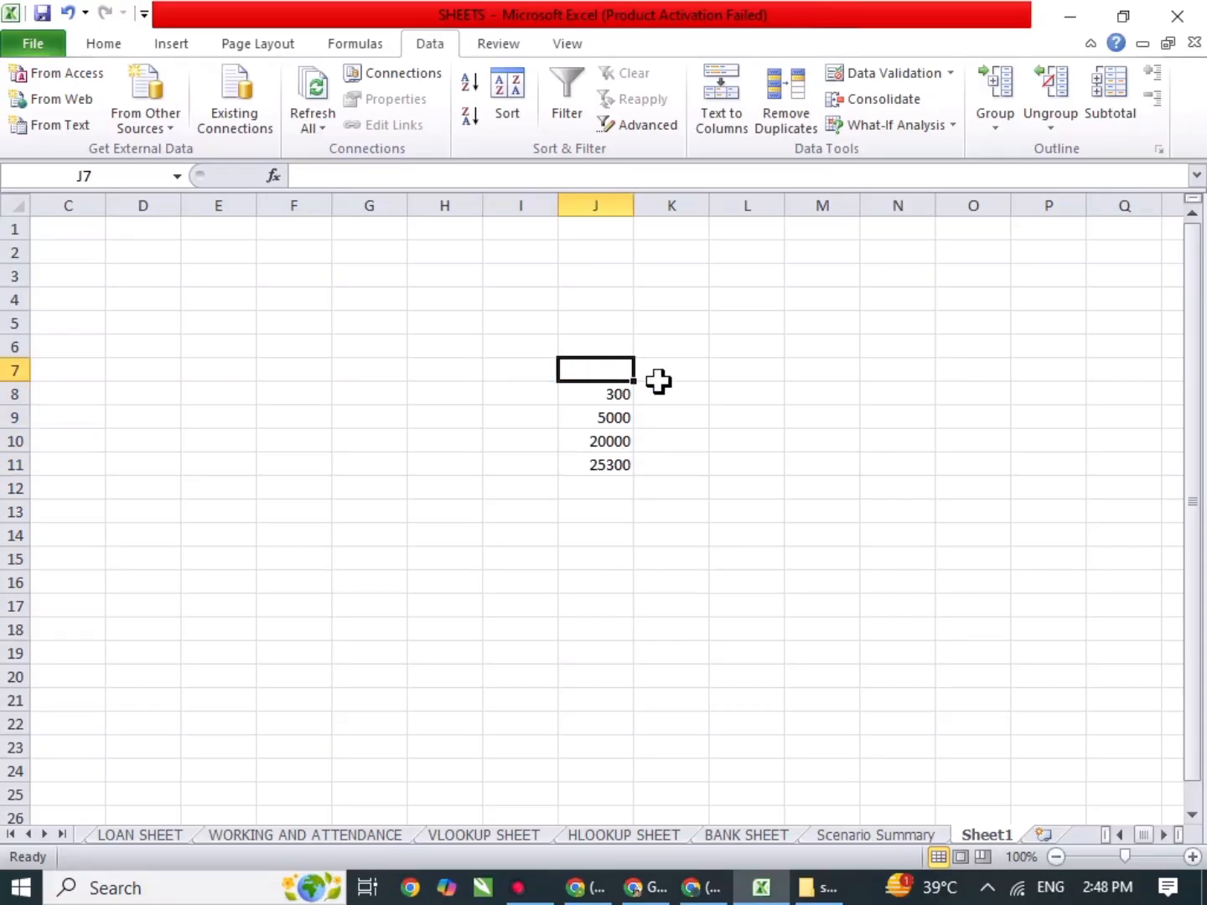
click(719, 436)
Use Goal Seek to bring the total in J11 to 26000 by changing J8, and accept the solution.
click(623, 395)
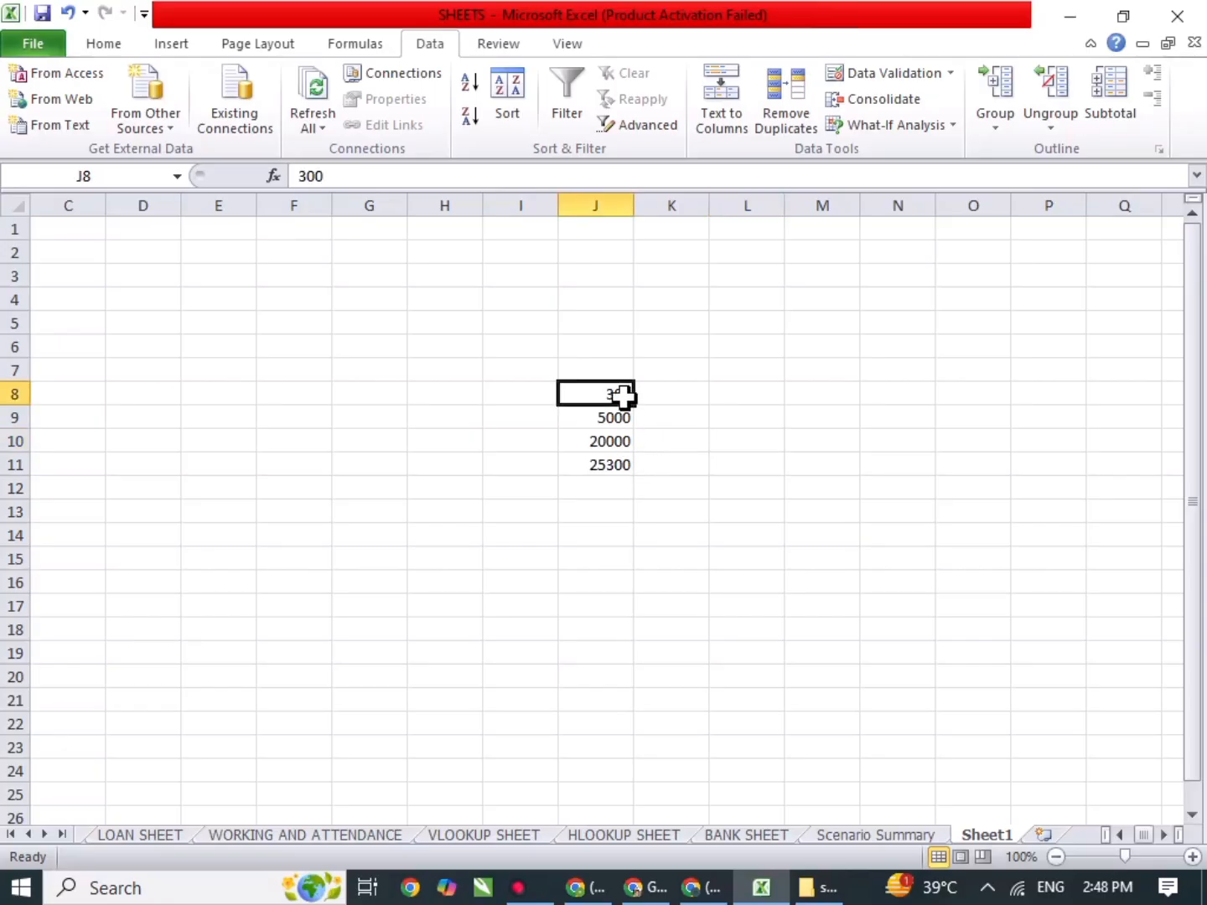
click(624, 415)
click(622, 440)
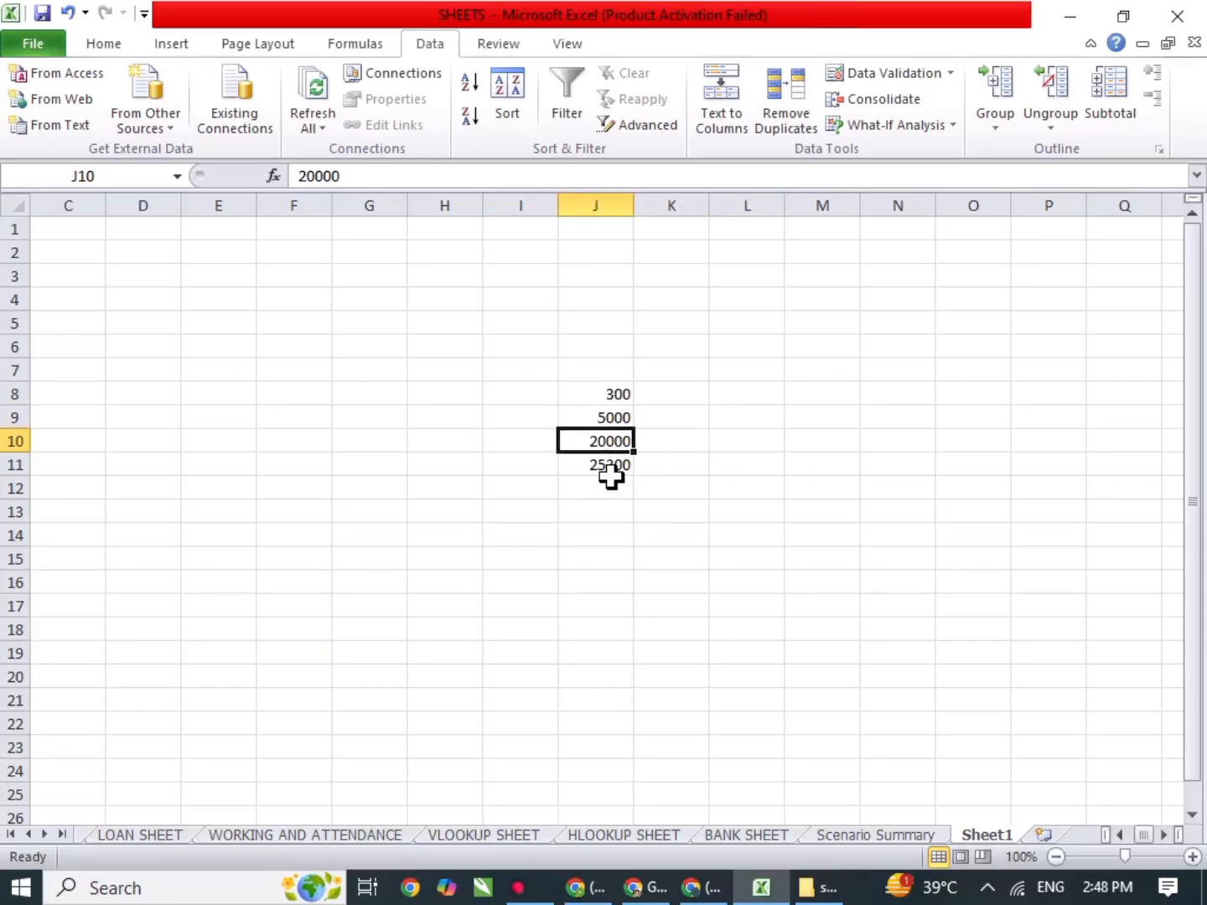
click(617, 465)
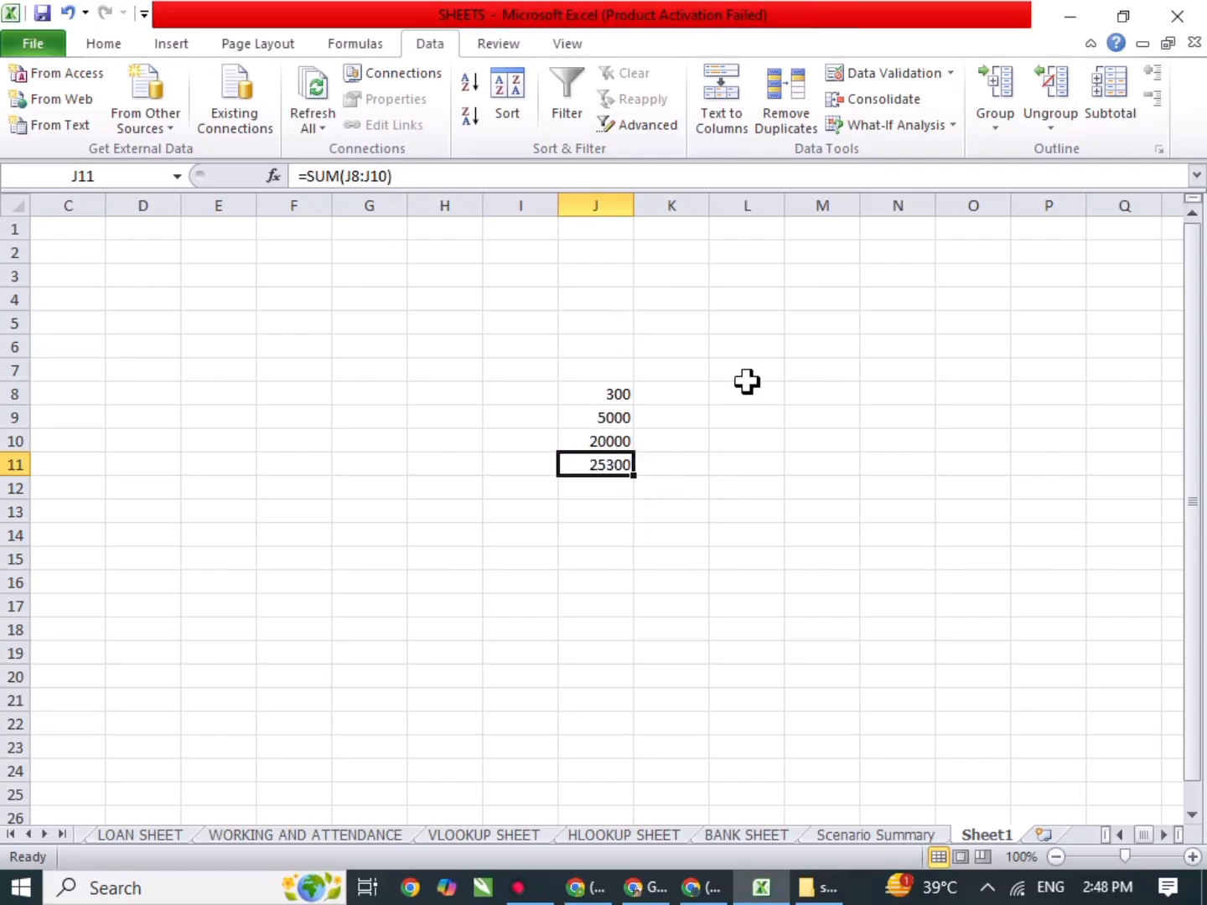
click(888, 125)
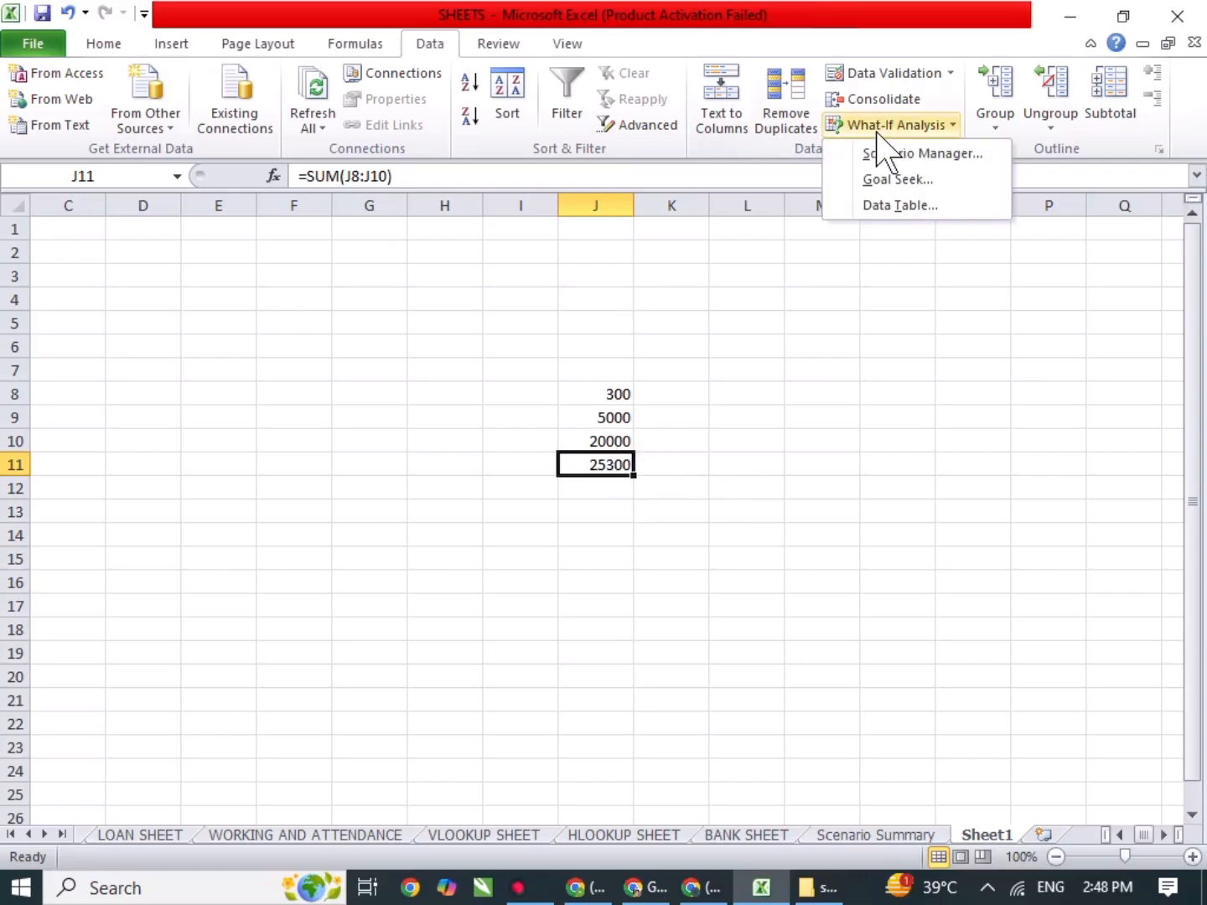
click(890, 179)
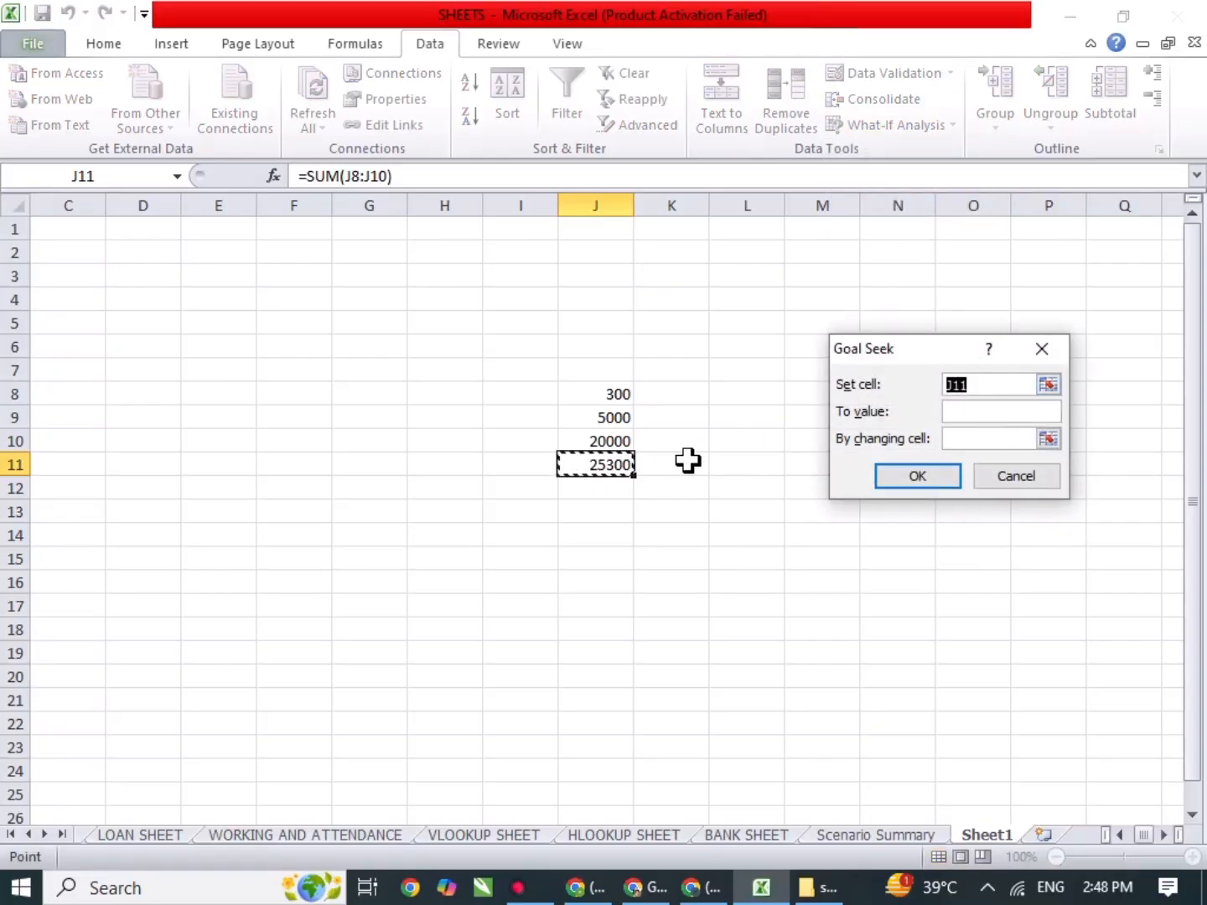
click(958, 410)
click(994, 442)
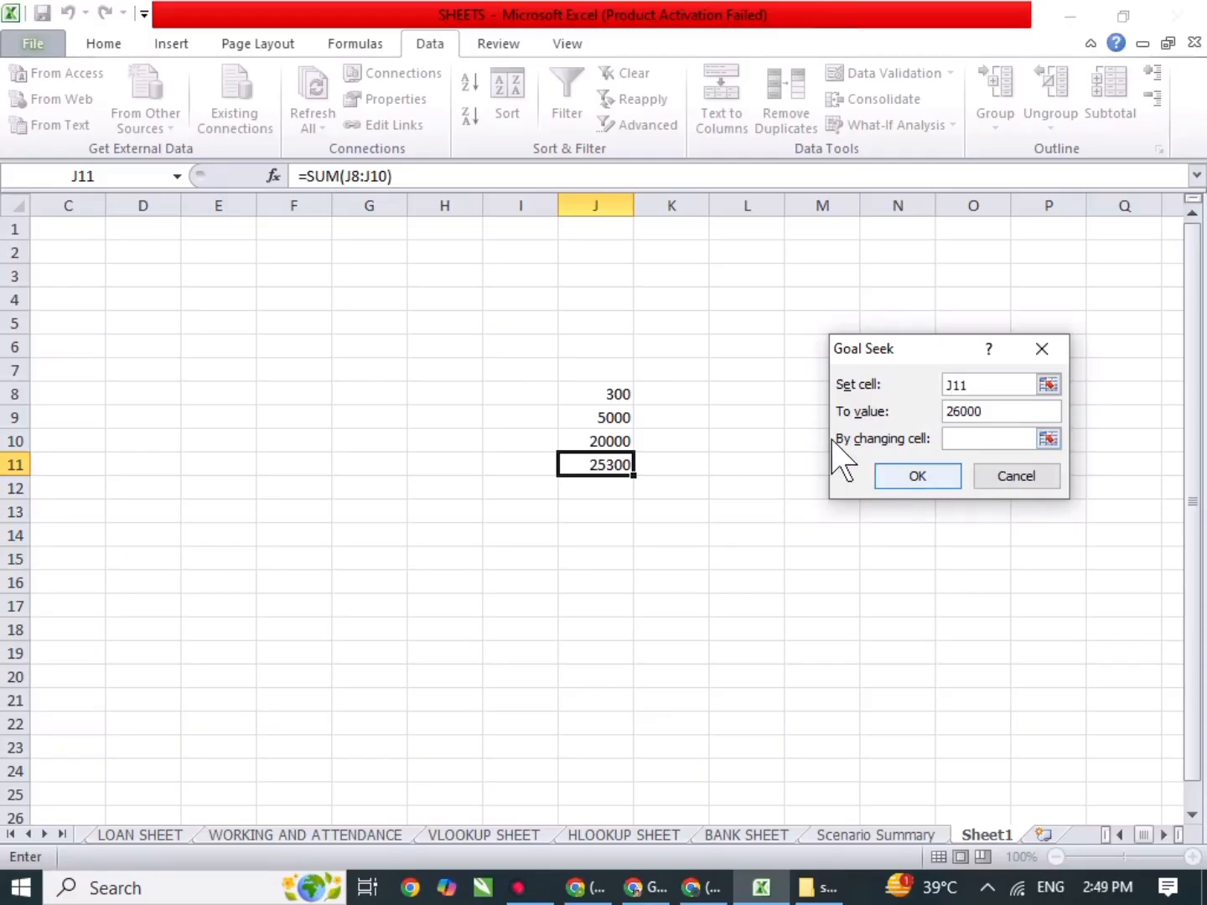
click(616, 394)
click(924, 477)
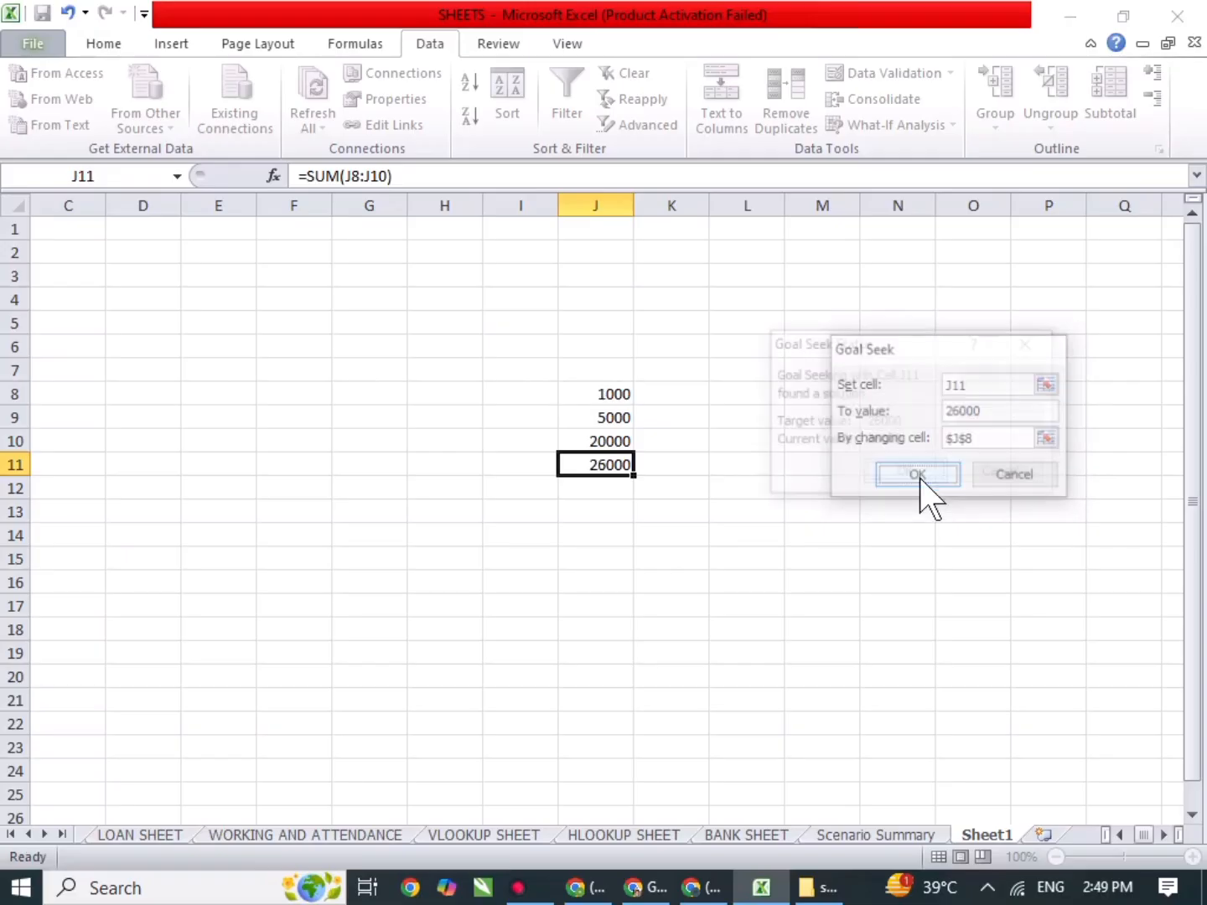
click(889, 474)
Examine the adjusted value in J8 and the SUM formula in J11.
click(625, 397)
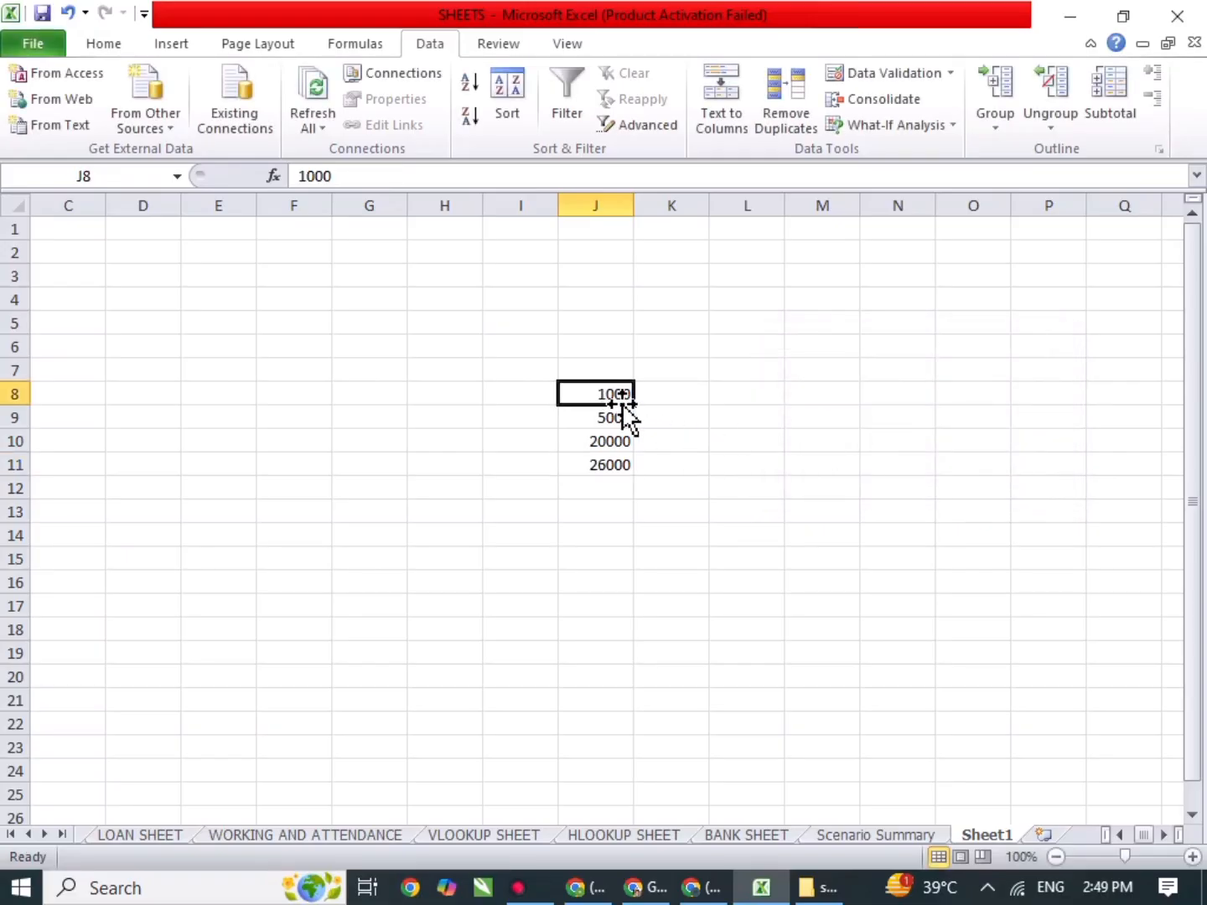
click(599, 471)
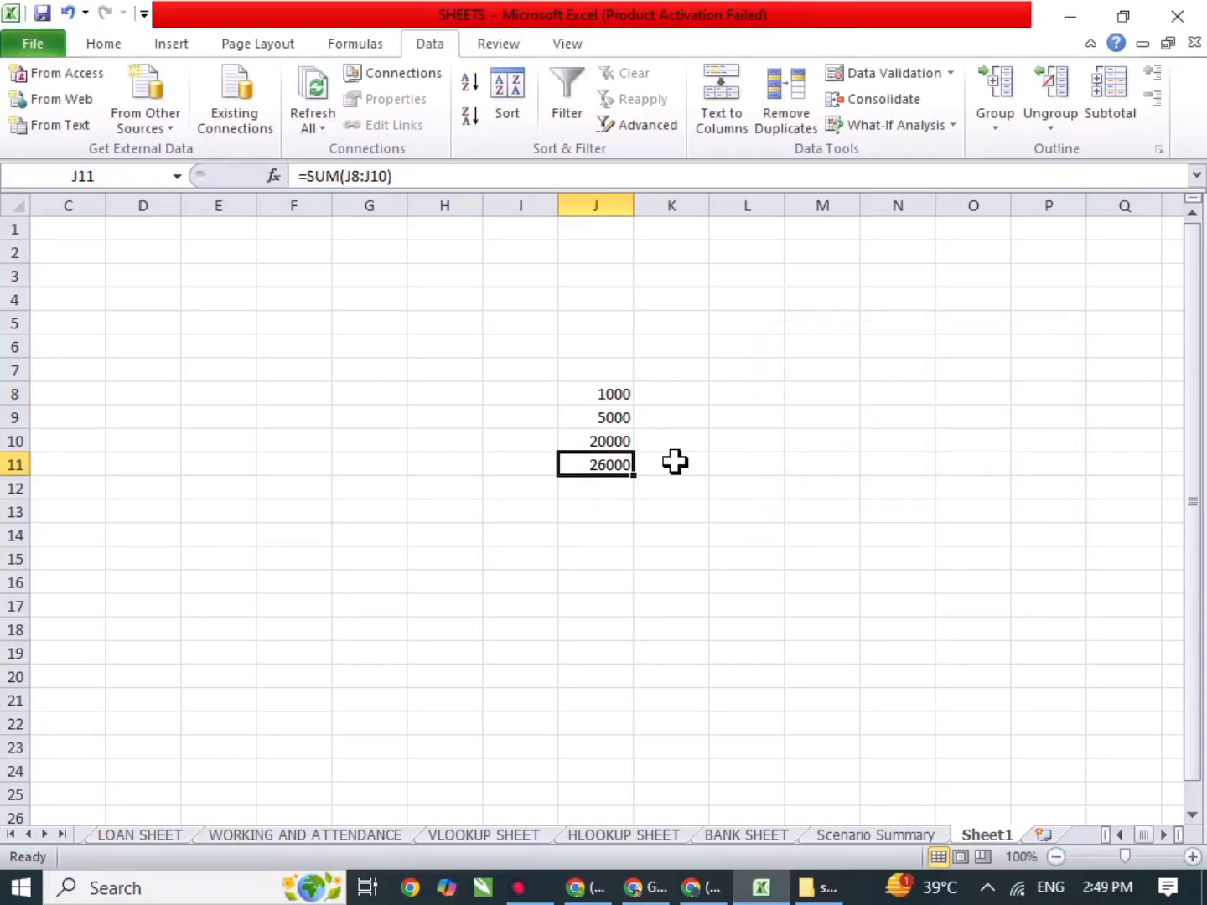
double_click(624, 464)
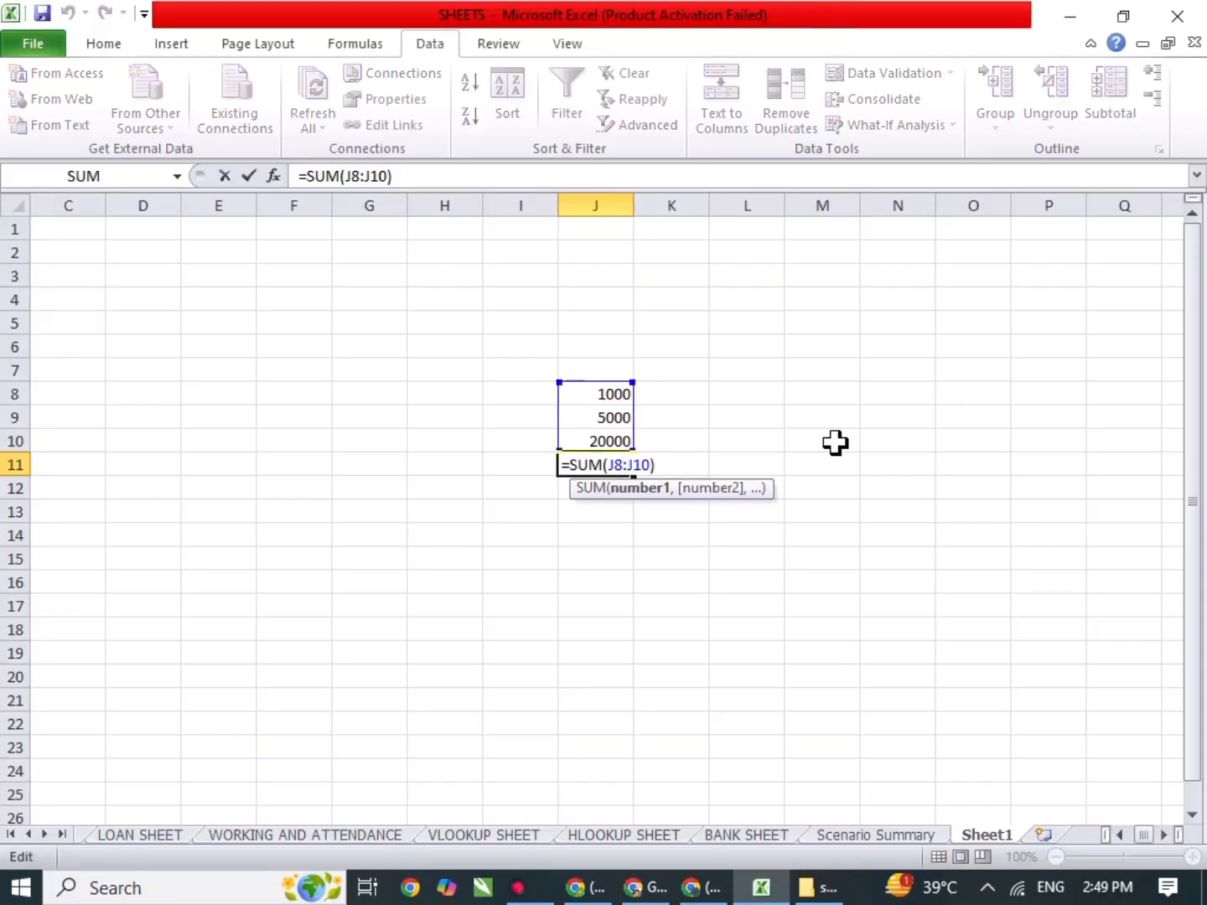
key(Return)
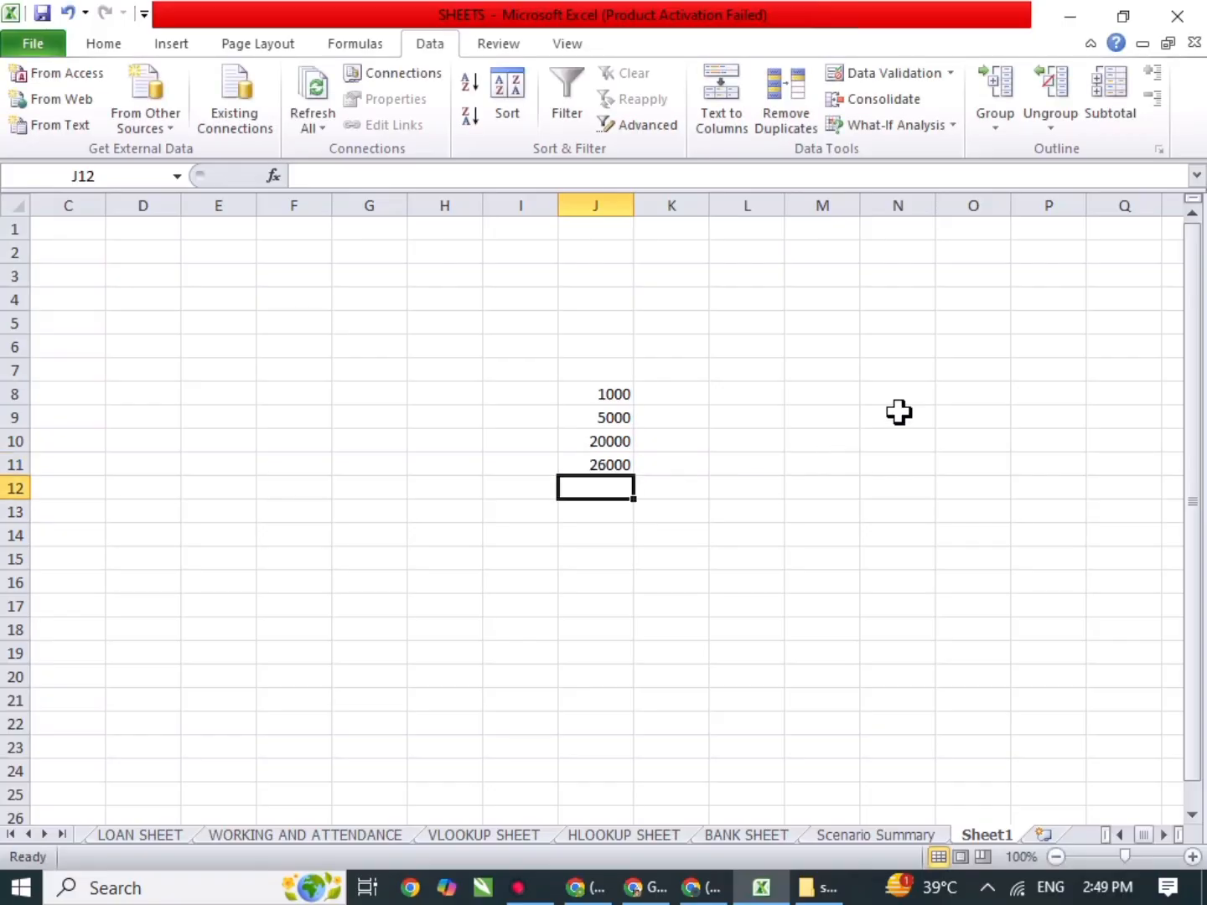
Clear the range J6:L12, which holds the price figures and their total.
click(905, 130)
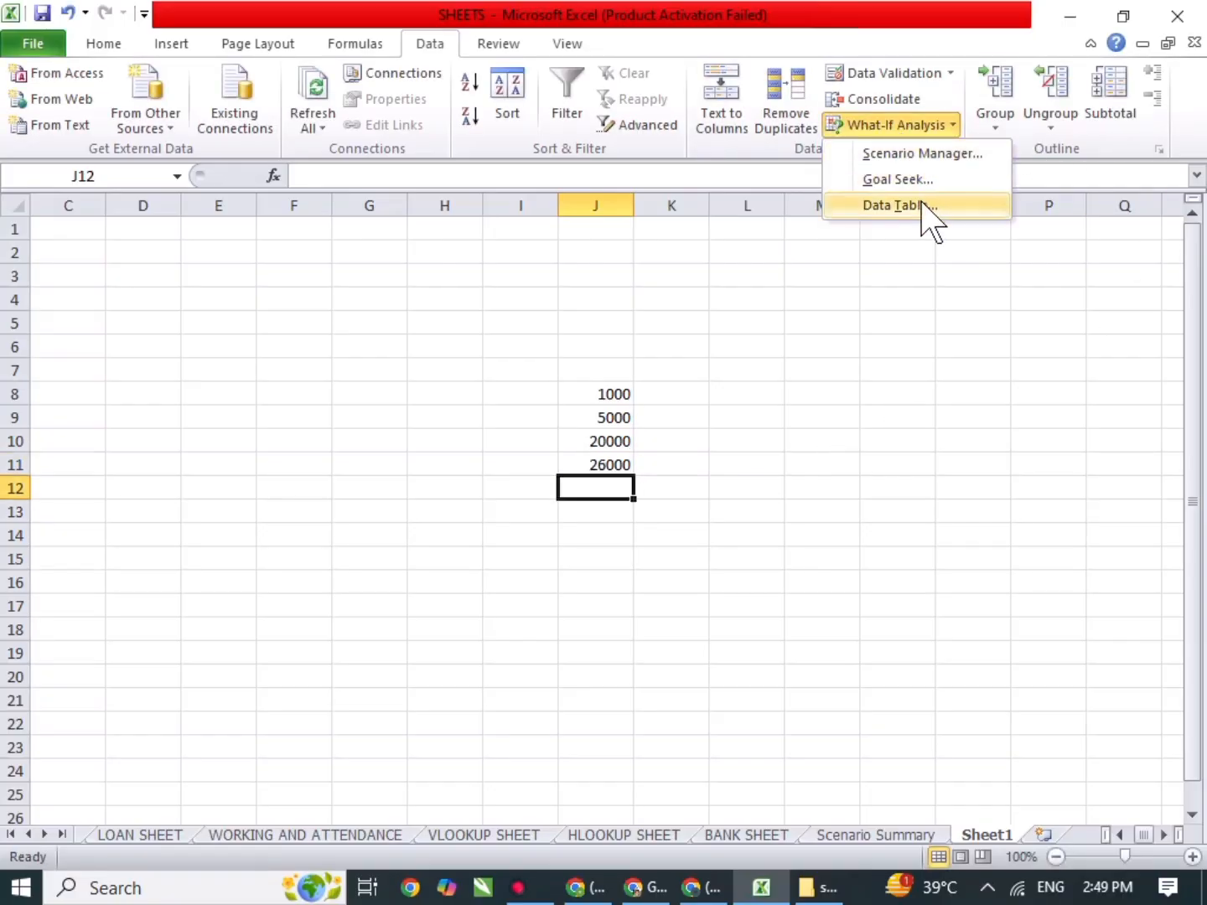
click(868, 410)
drag(775, 343, 607, 492)
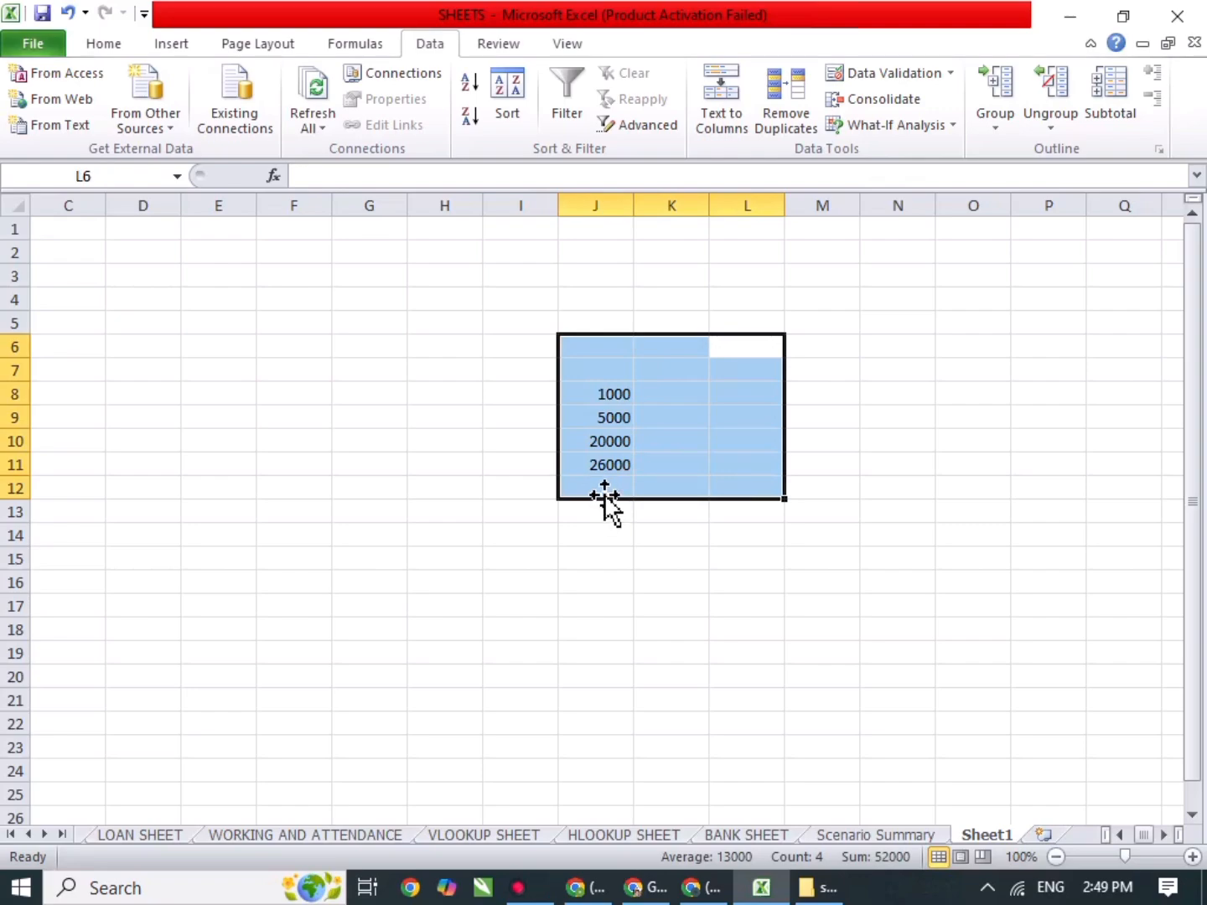
Enter 300 in G6 and the percentages 2%, 4%, 5% and 6% in H6:H9.
click(356, 347)
text(300)
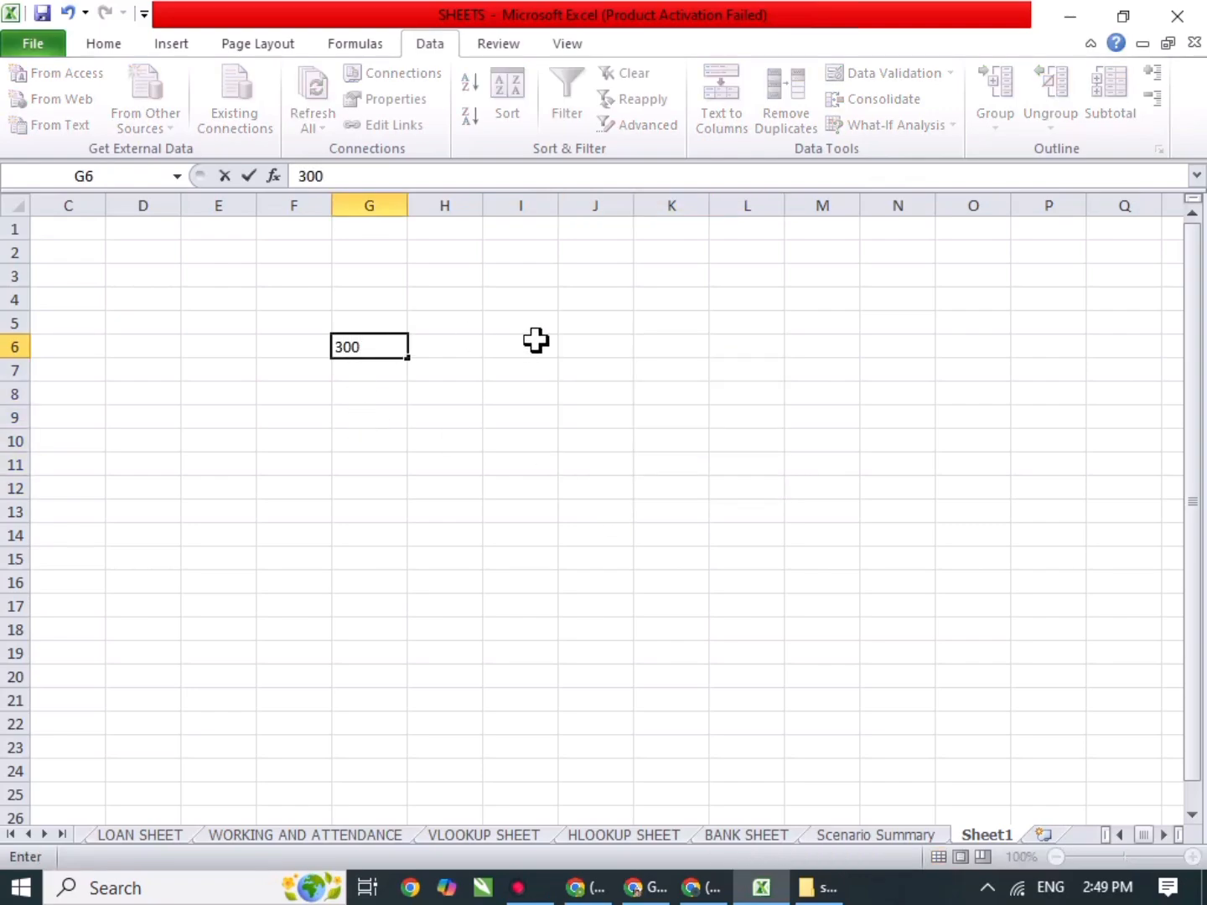
key(Right)
text(2%)
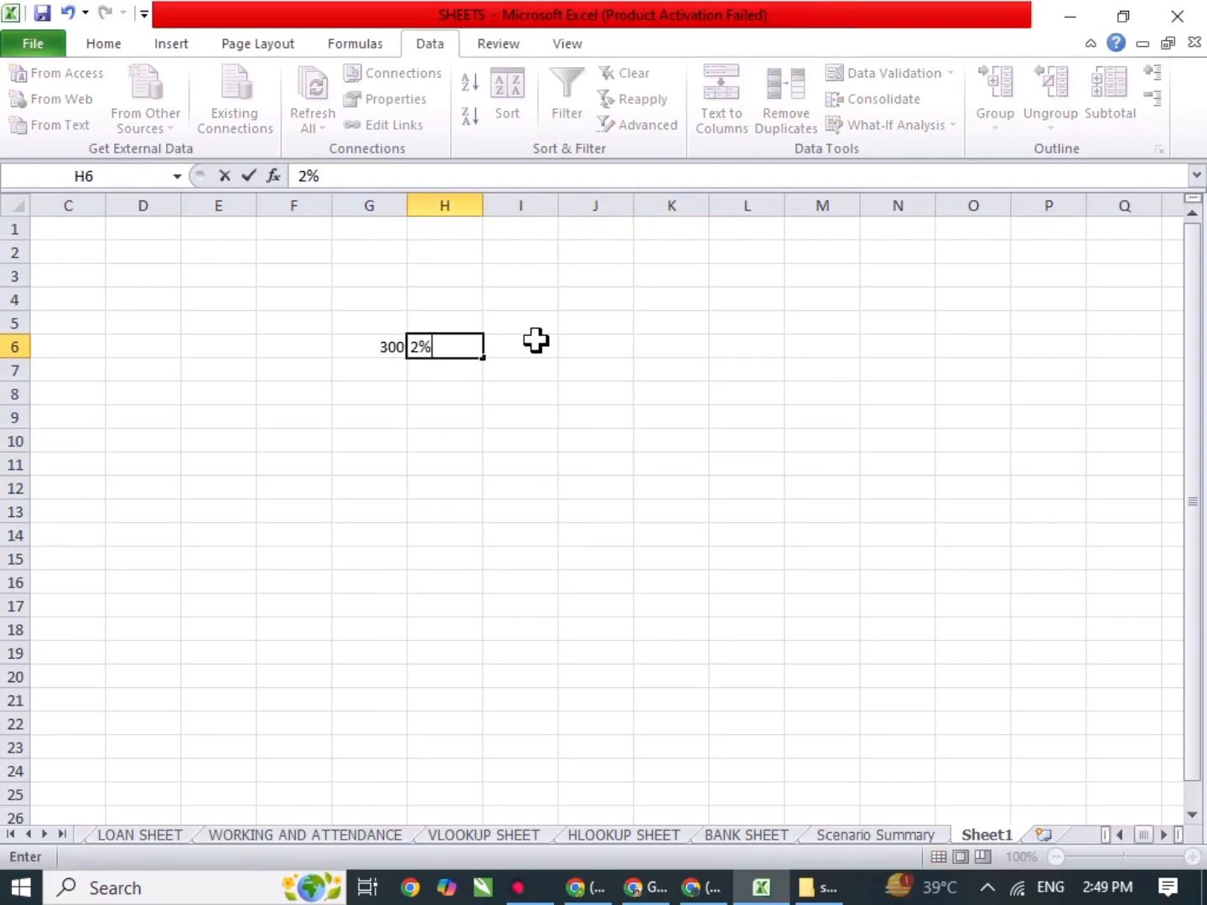
key(Return)
text(4%)
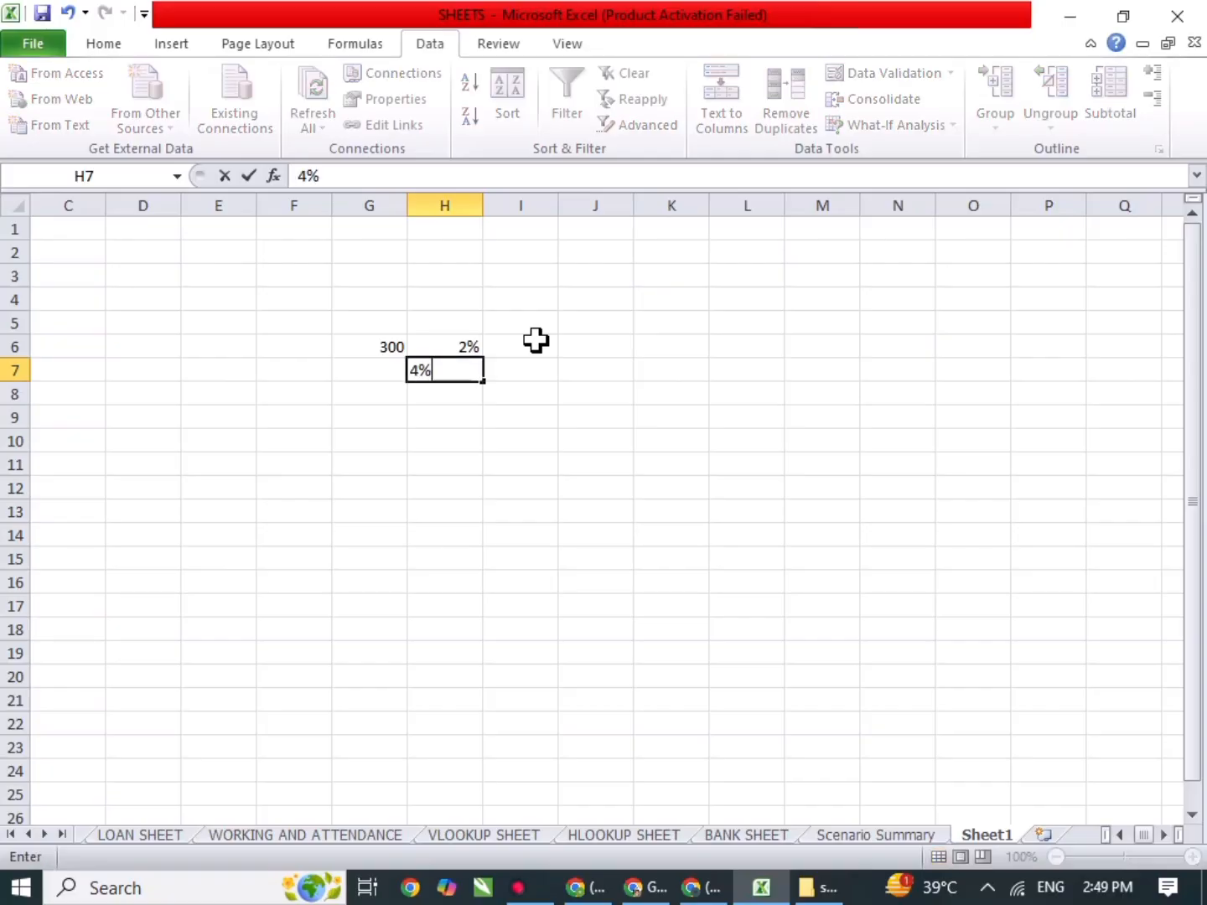
key(Return)
text(5%)
key(Return)
text(6)
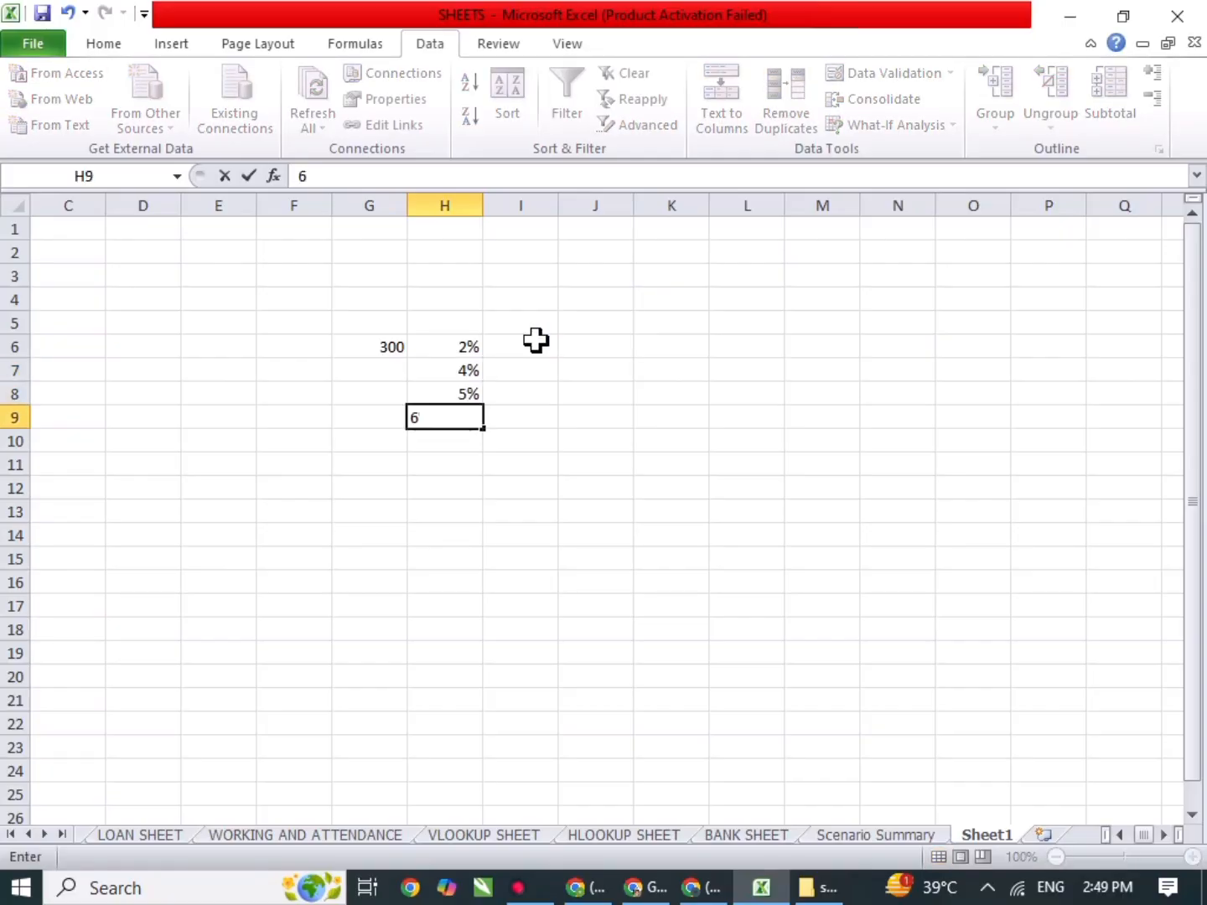
text(%)
key(Return)
Continue the percentage list with 8%, 12% and 10% in H10:H12.
text(7)
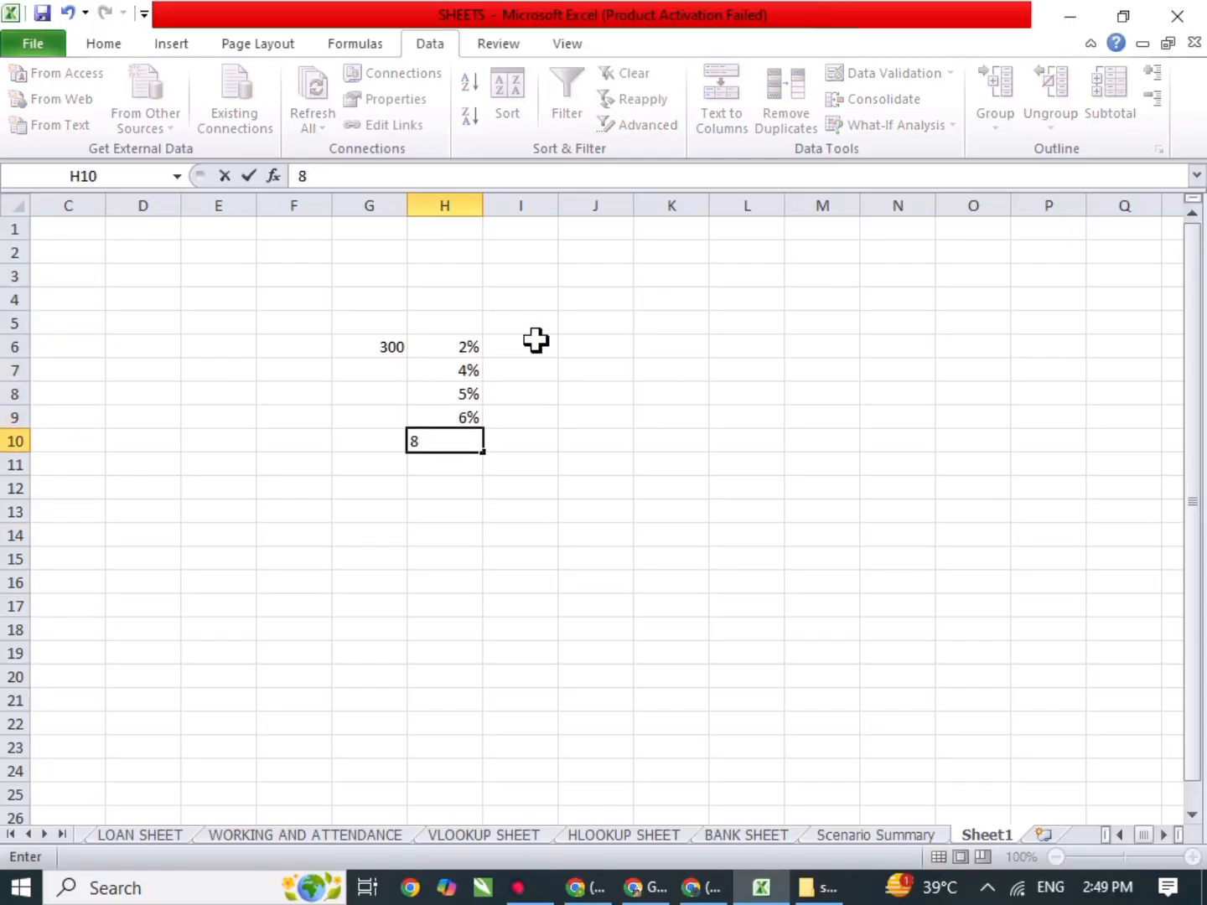
text(%)
key(Return)
text(1)
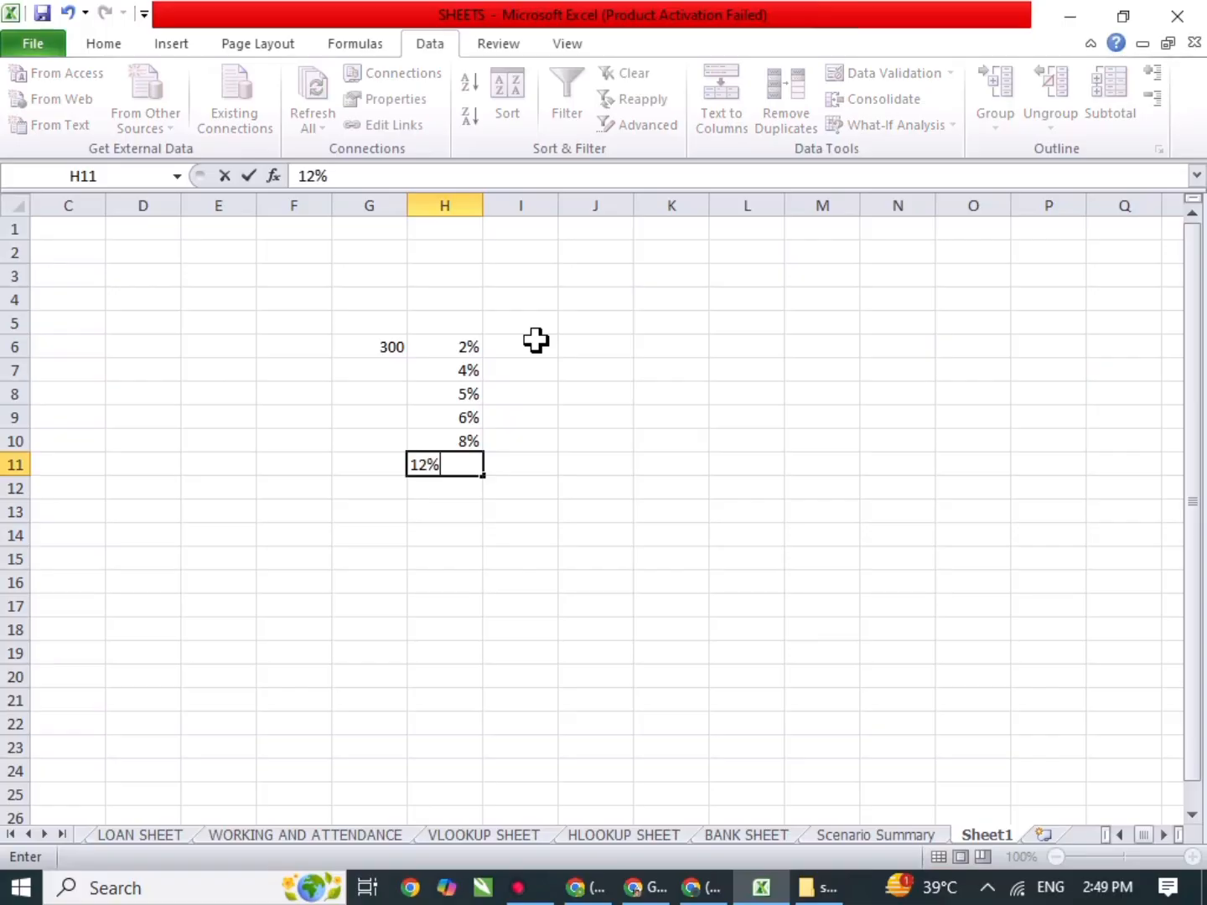
key(Return)
text(10)
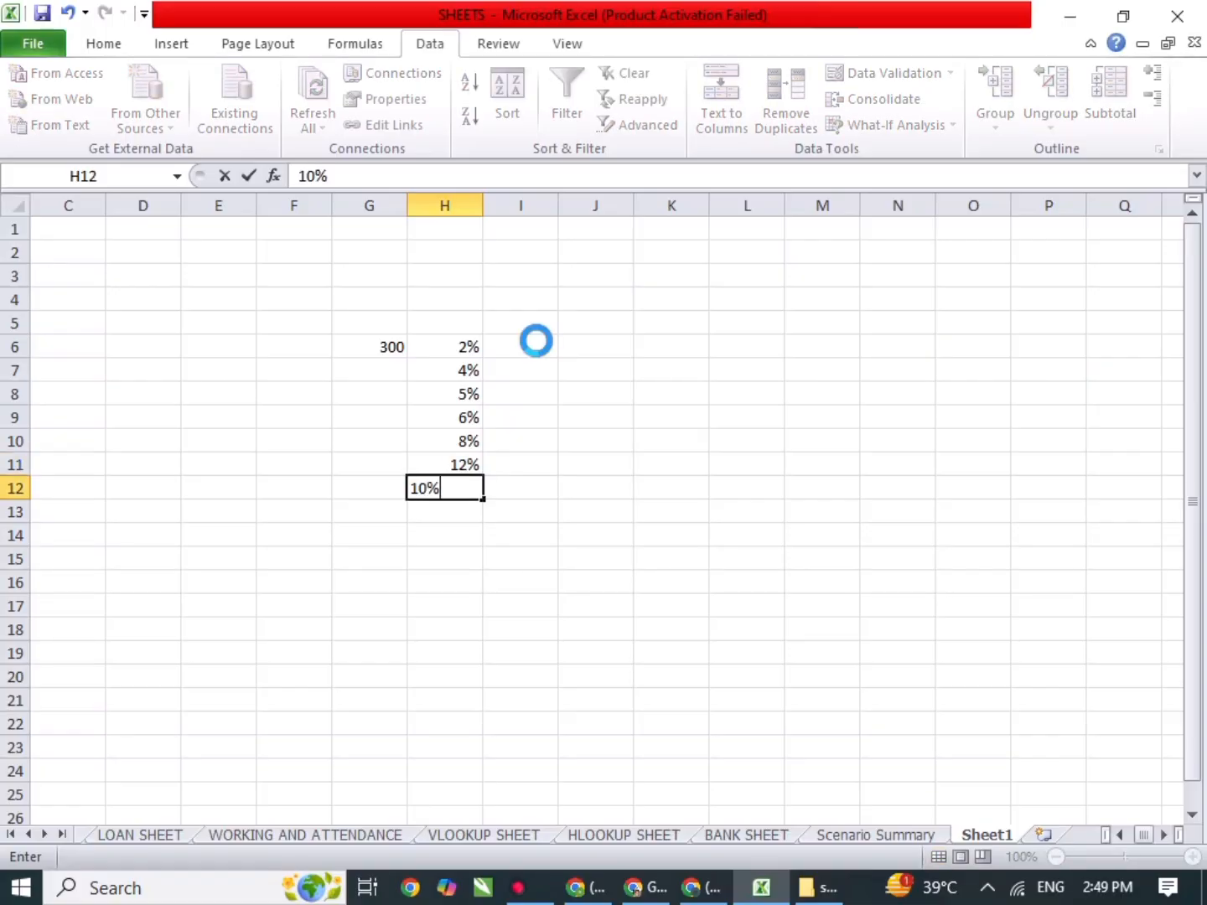
text(%)
key(Return)
Enter the formula =G6*H6 in I6 to multiply the amount by the first percentage.
key(Right)
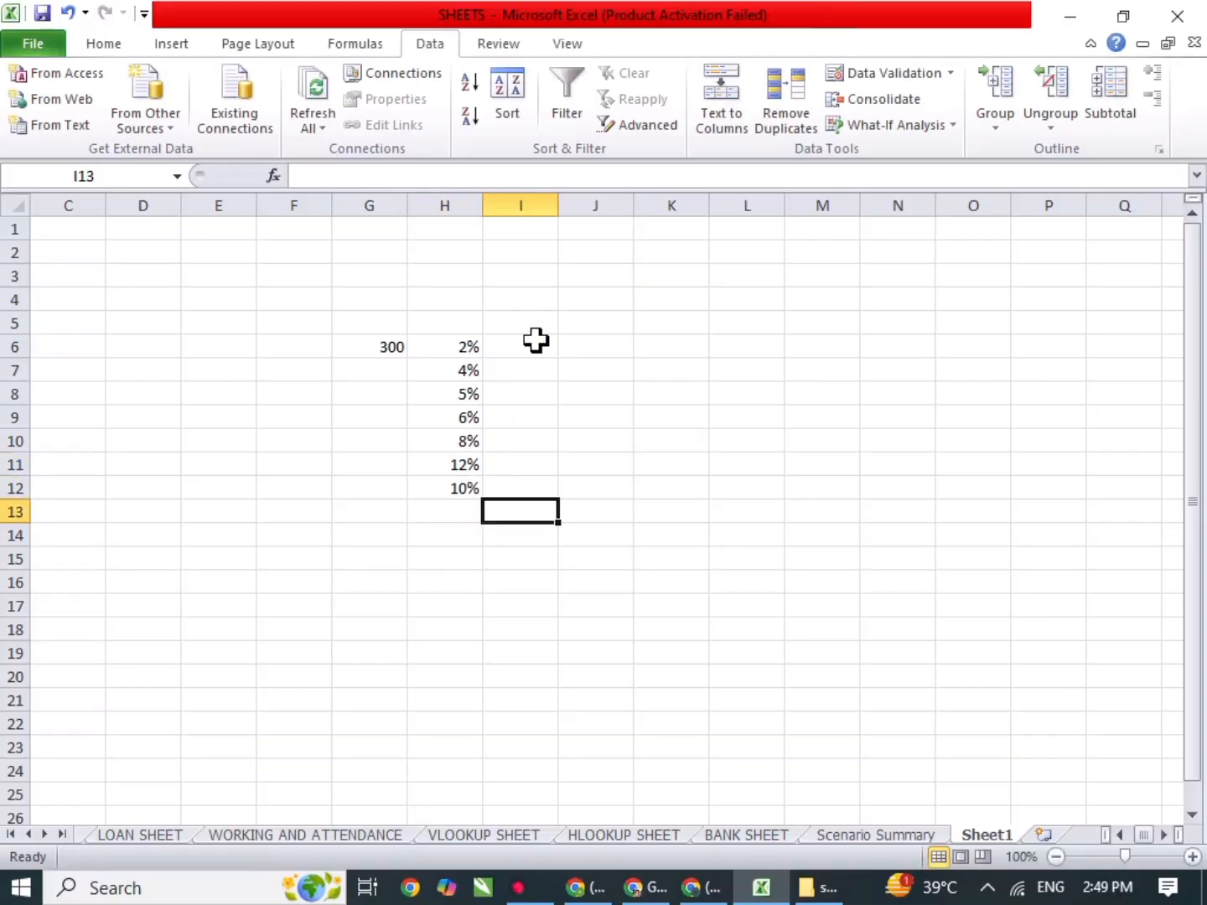
key(Up)
key(Up)
key(Up)
key(Up)
key(Up)
key(Up)
key(Up)
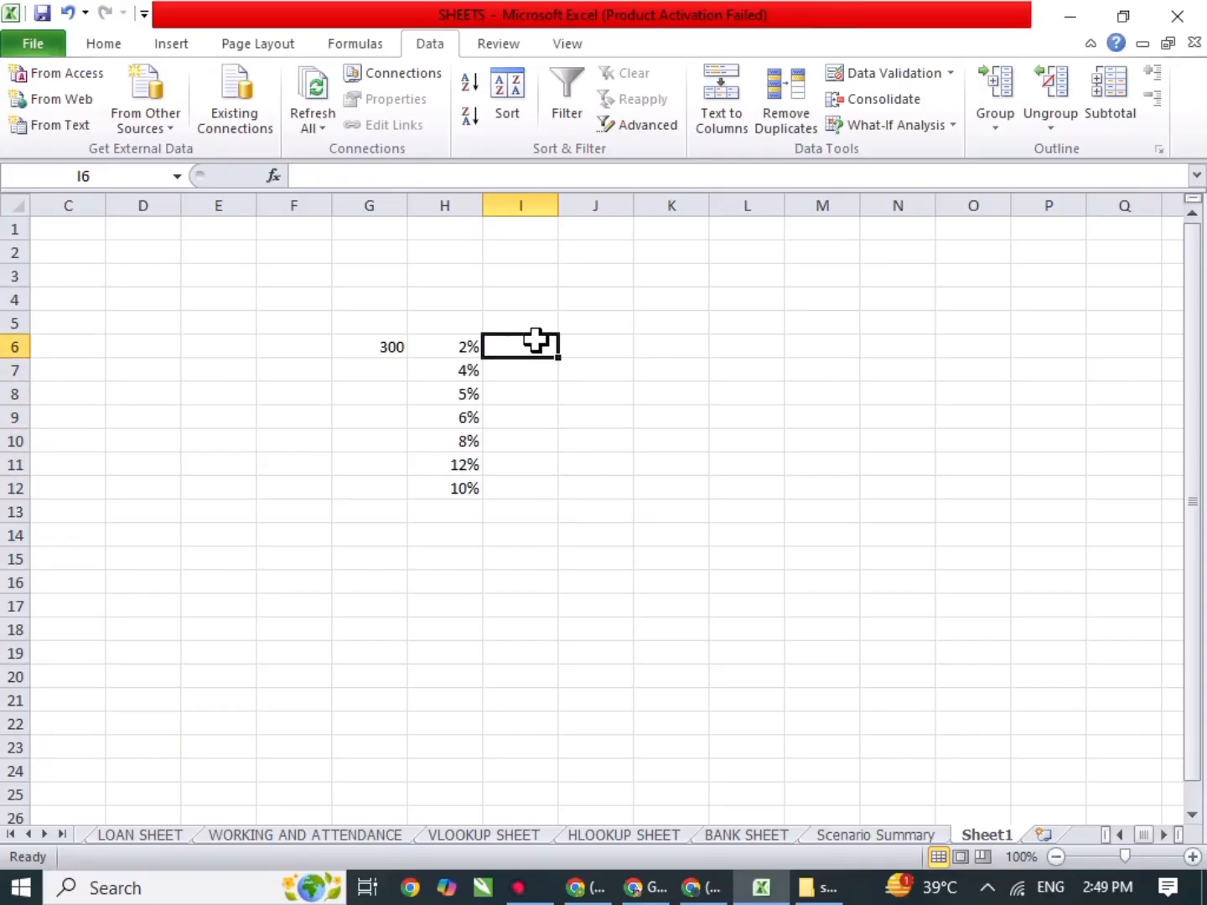
text(=)
key(Left)
key(Left)
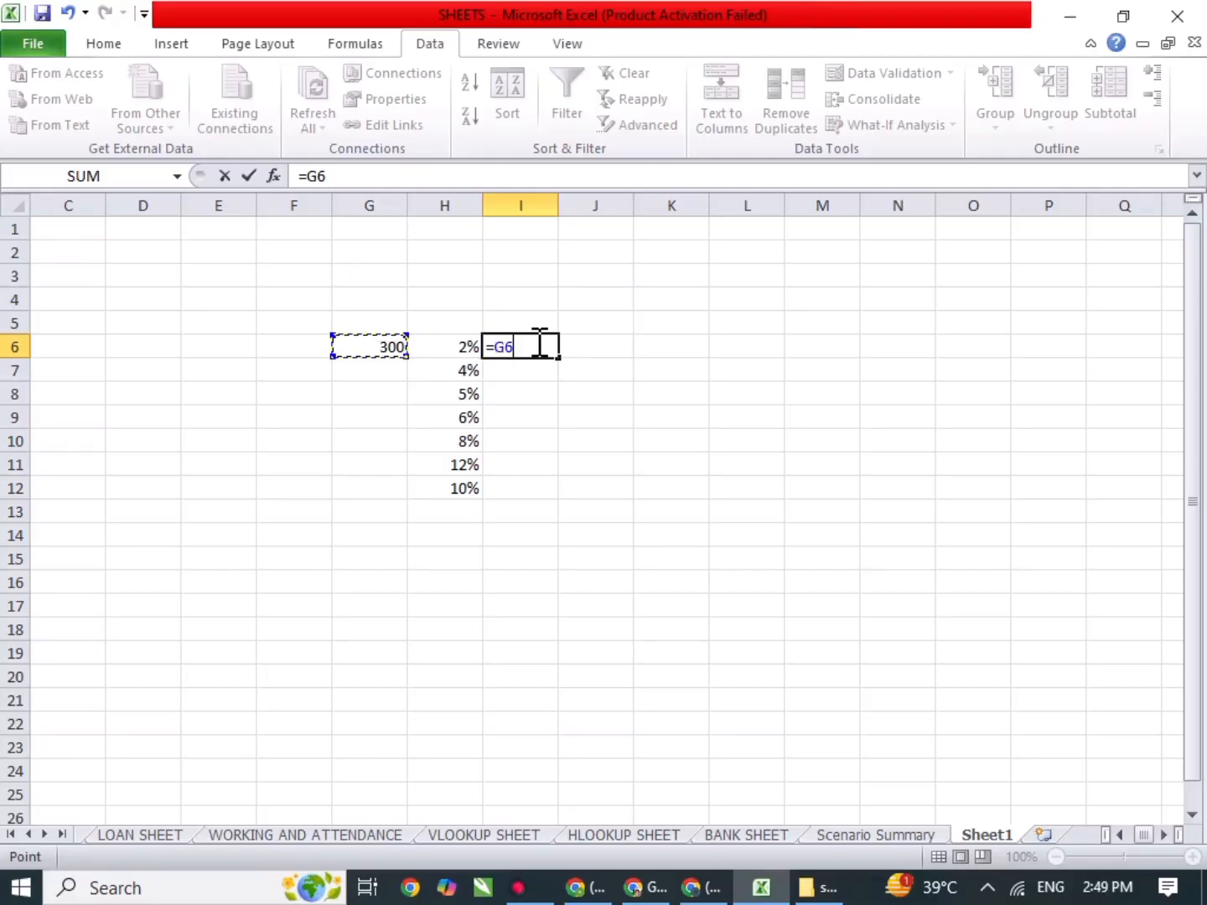
key(Return)
Copy the multiplication formula from I6 down through I12.
click(512, 346)
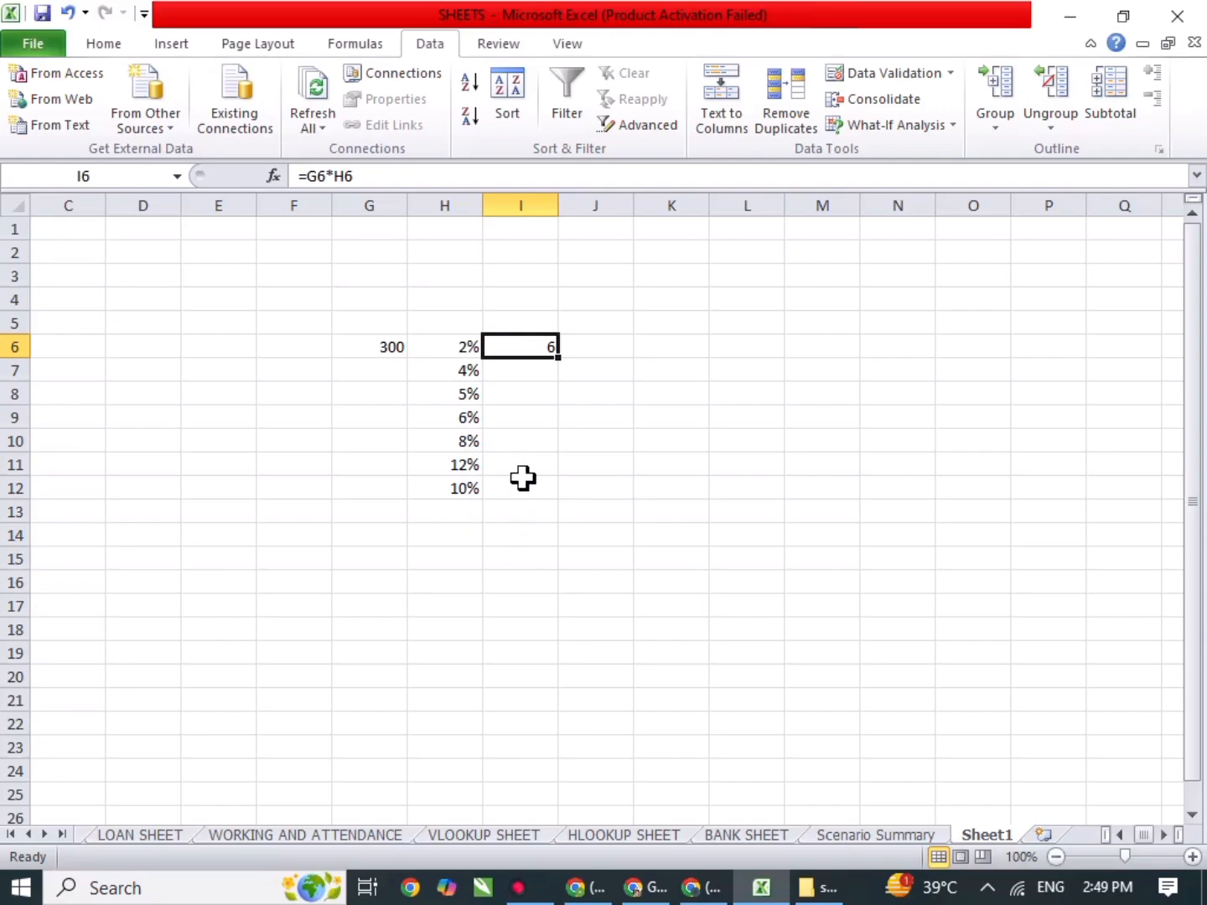
drag(561, 358, 550, 495)
click(636, 444)
Inspect the cell references in the copied formulas in I7 and I8.
click(542, 369)
double_click(541, 369)
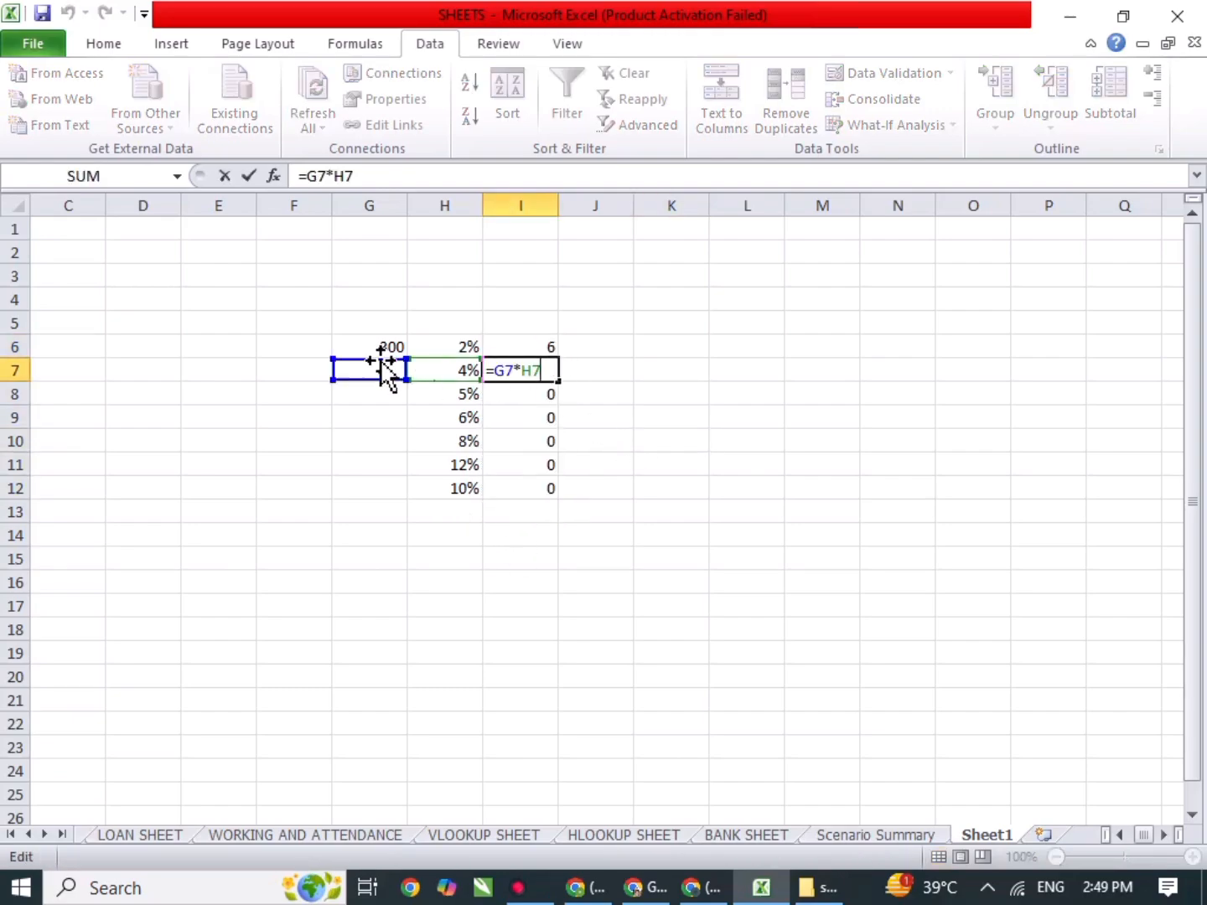
key(Return)
double_click(503, 393)
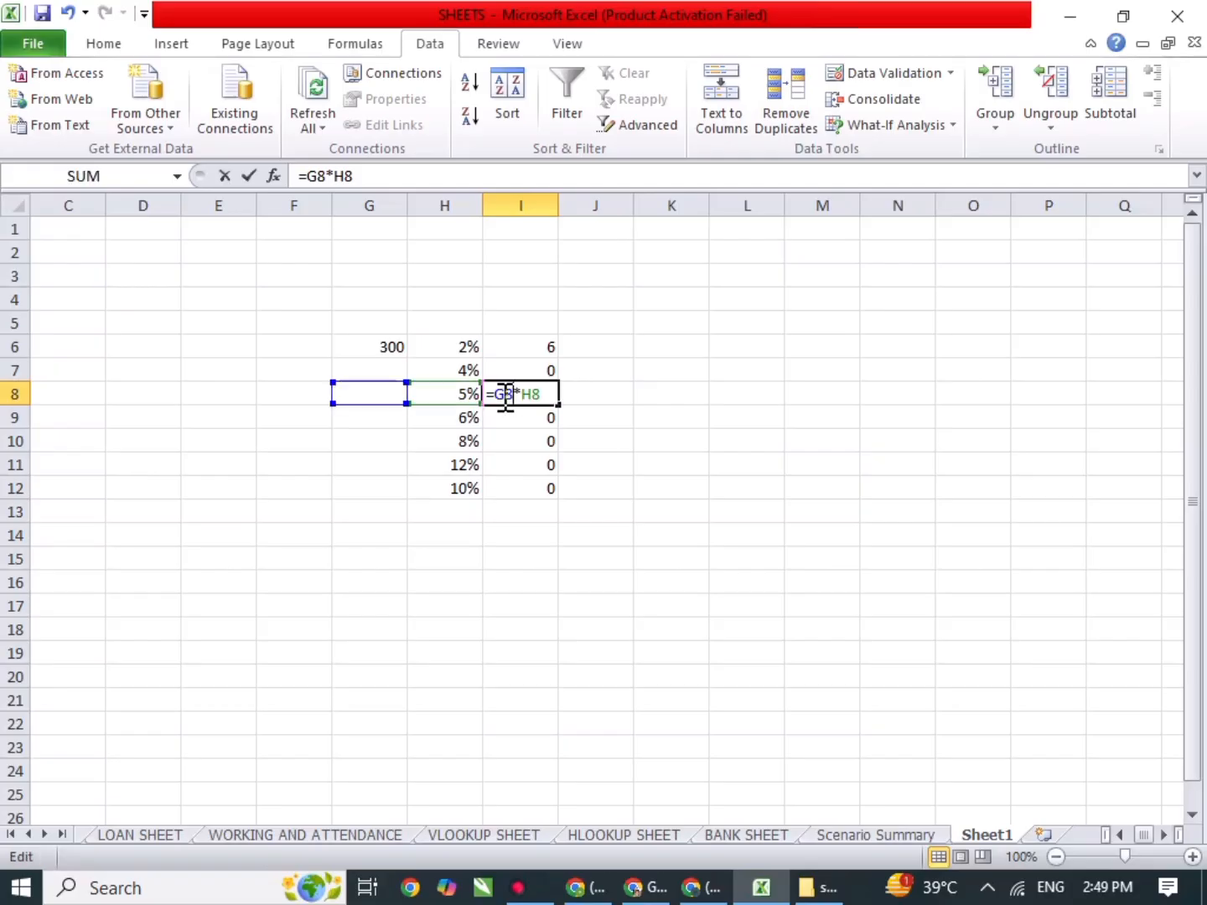
key(Return)
Copy the 300 from G6 down through G12 and check the formula results in column I.
click(380, 353)
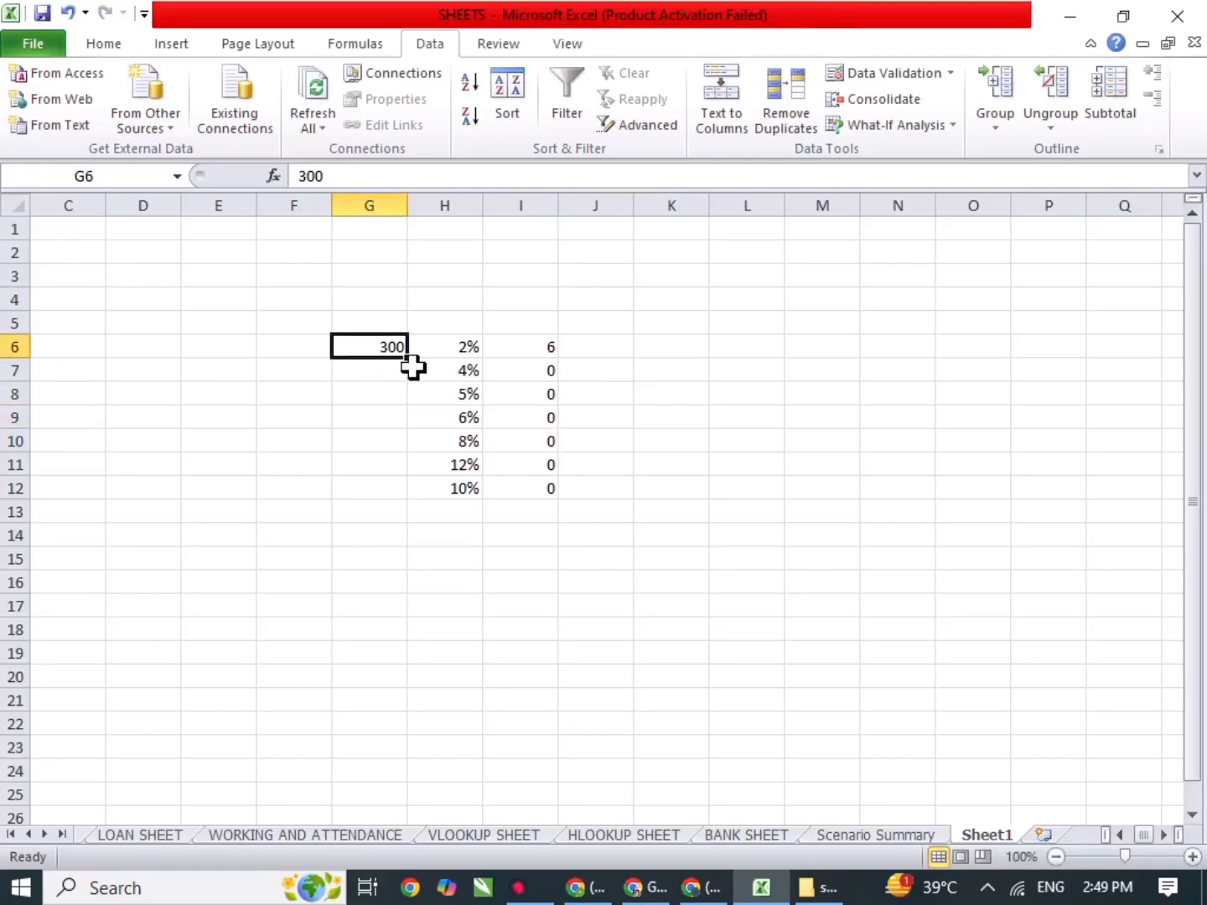
drag(408, 358, 402, 496)
drag(532, 369, 536, 465)
key(ctrl+Down)
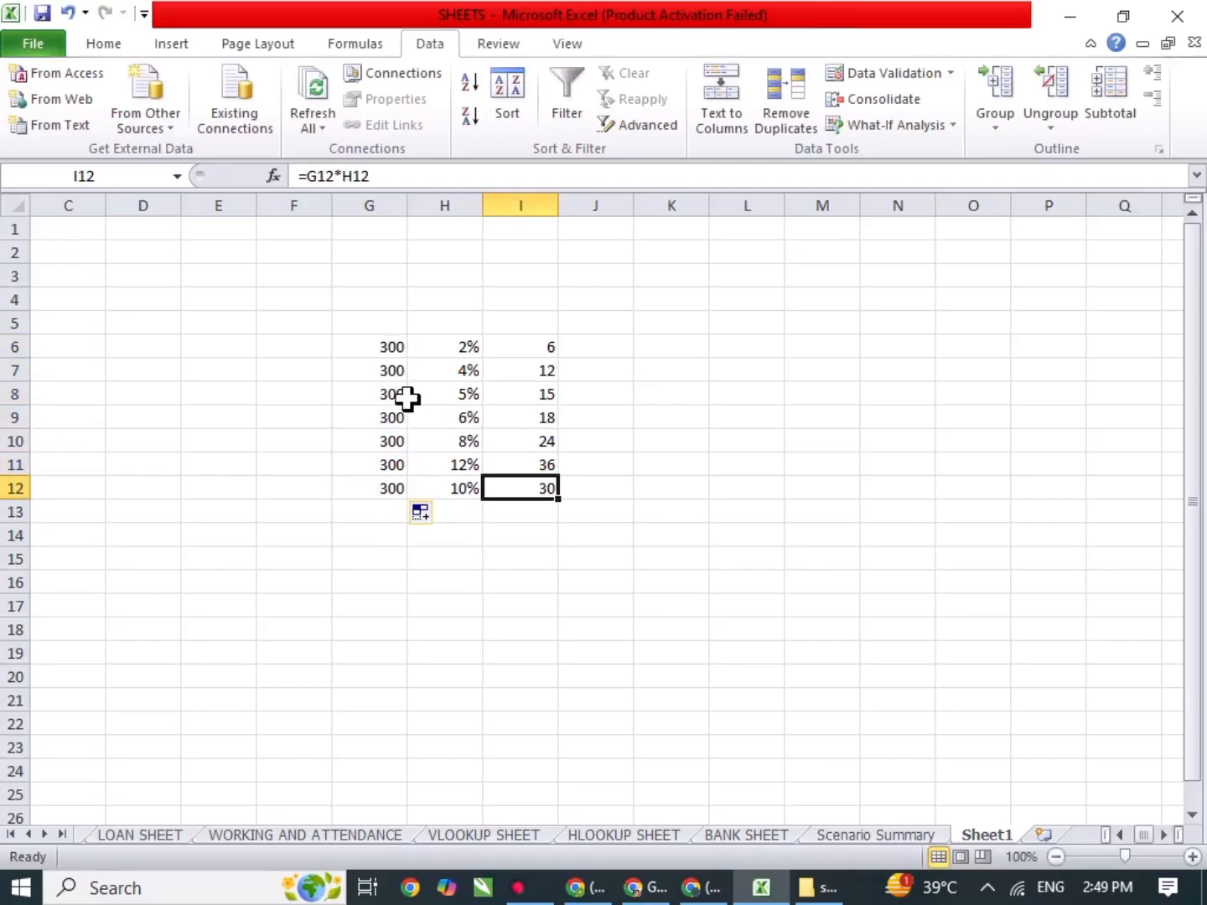
double_click(526, 480)
key(Return)
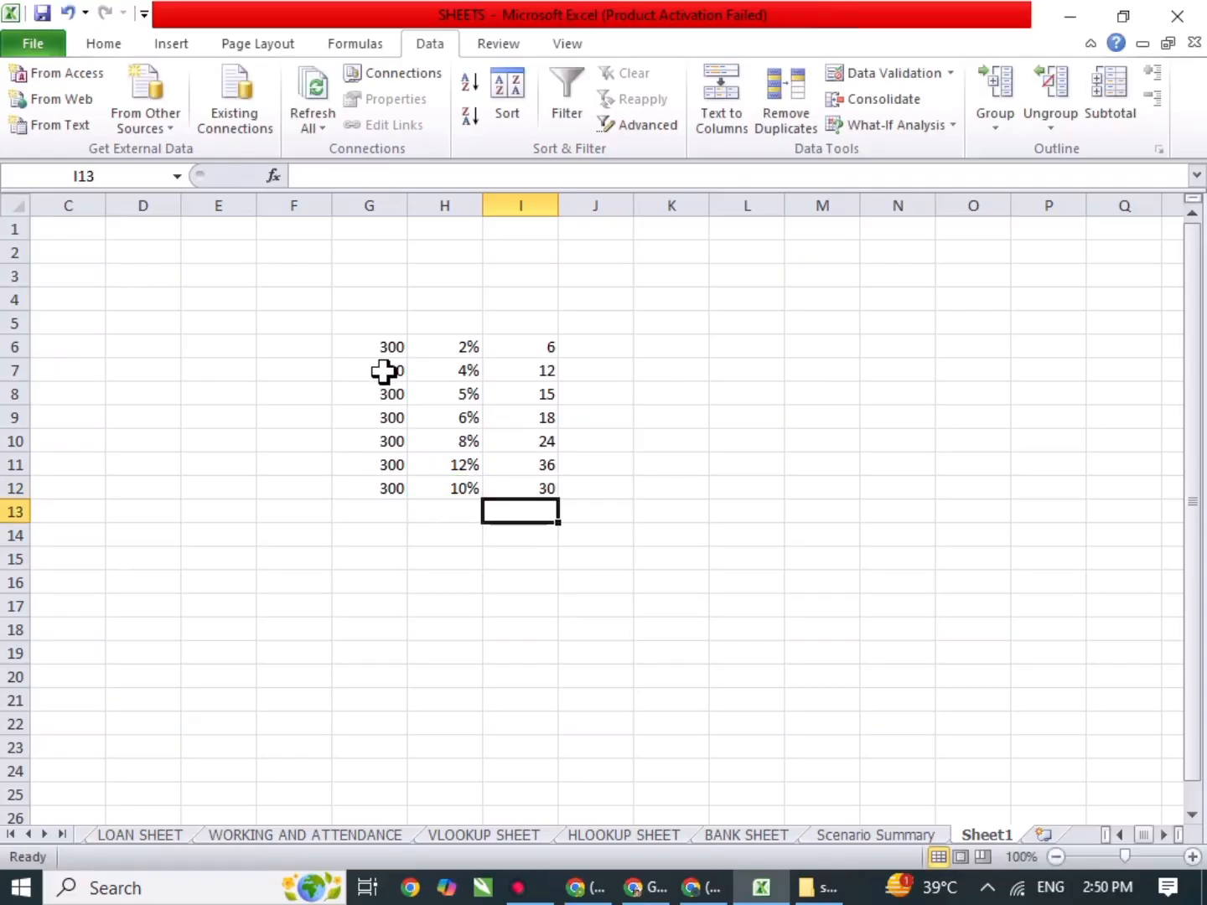
Clear the copied amounts from G7:G12, keeping only the one in G6, and select I7.
drag(383, 372, 394, 495)
key(Delete)
click(543, 379)
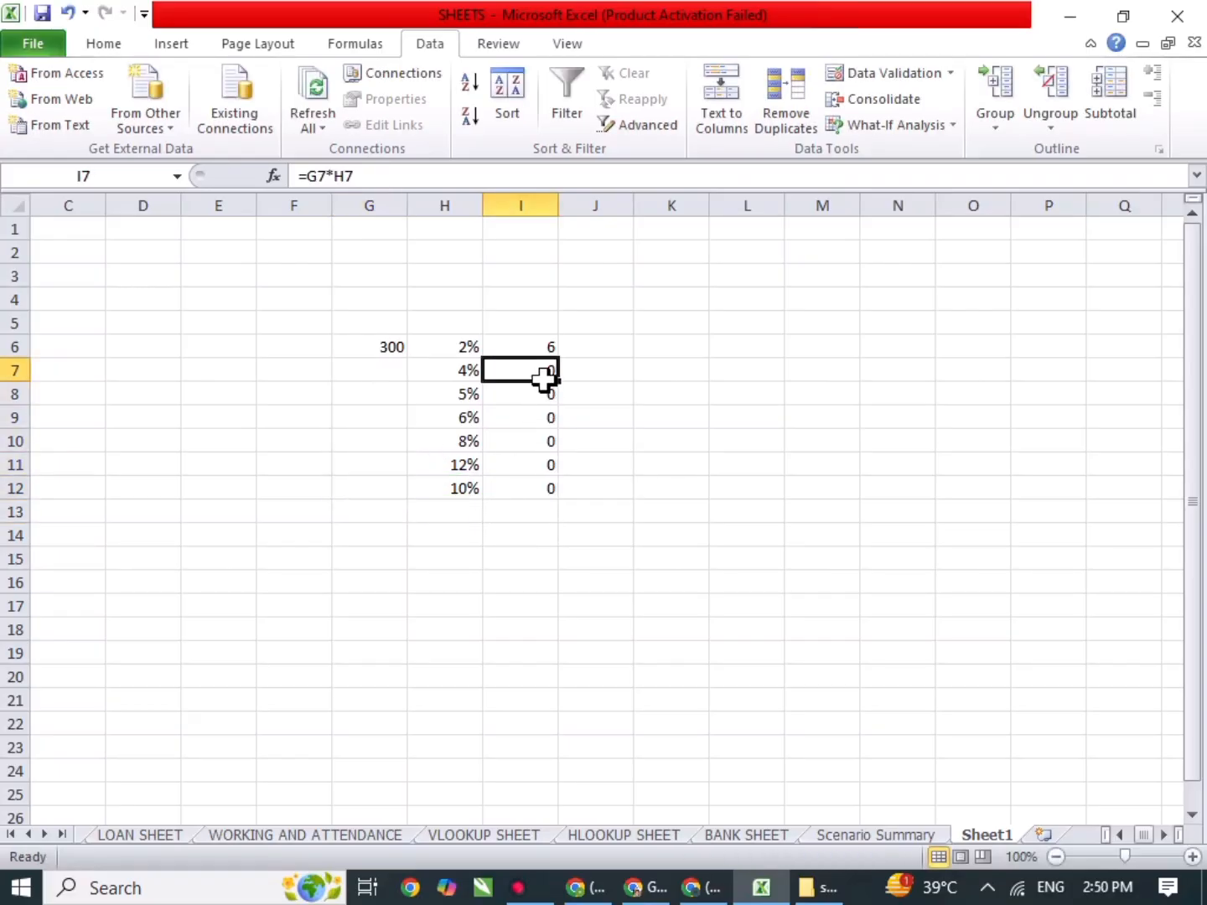
Clear the formulas from I7:I12 and check the multiplication formula kept in I6.
drag(543, 379, 579, 493)
key(Delete)
click(644, 434)
click(525, 348)
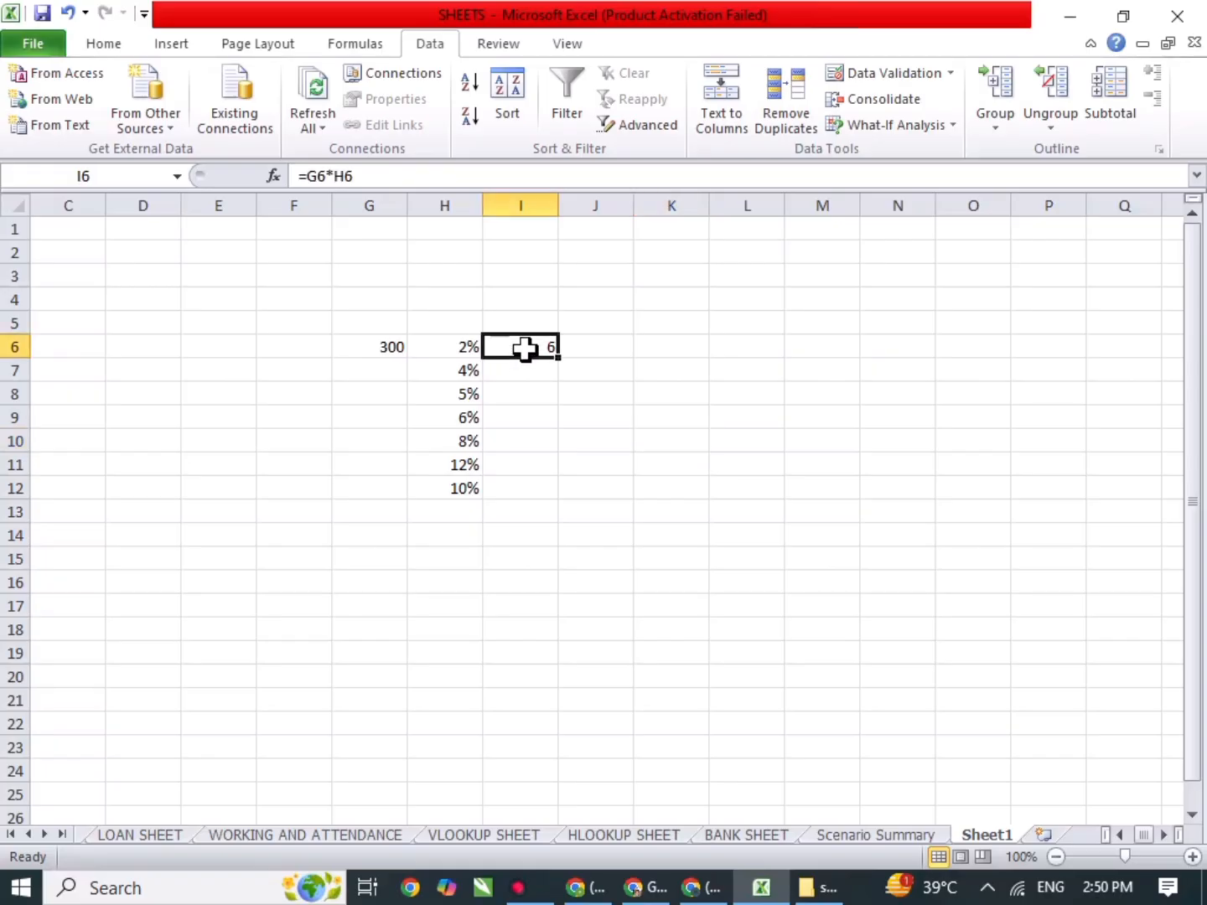
double_click(540, 345)
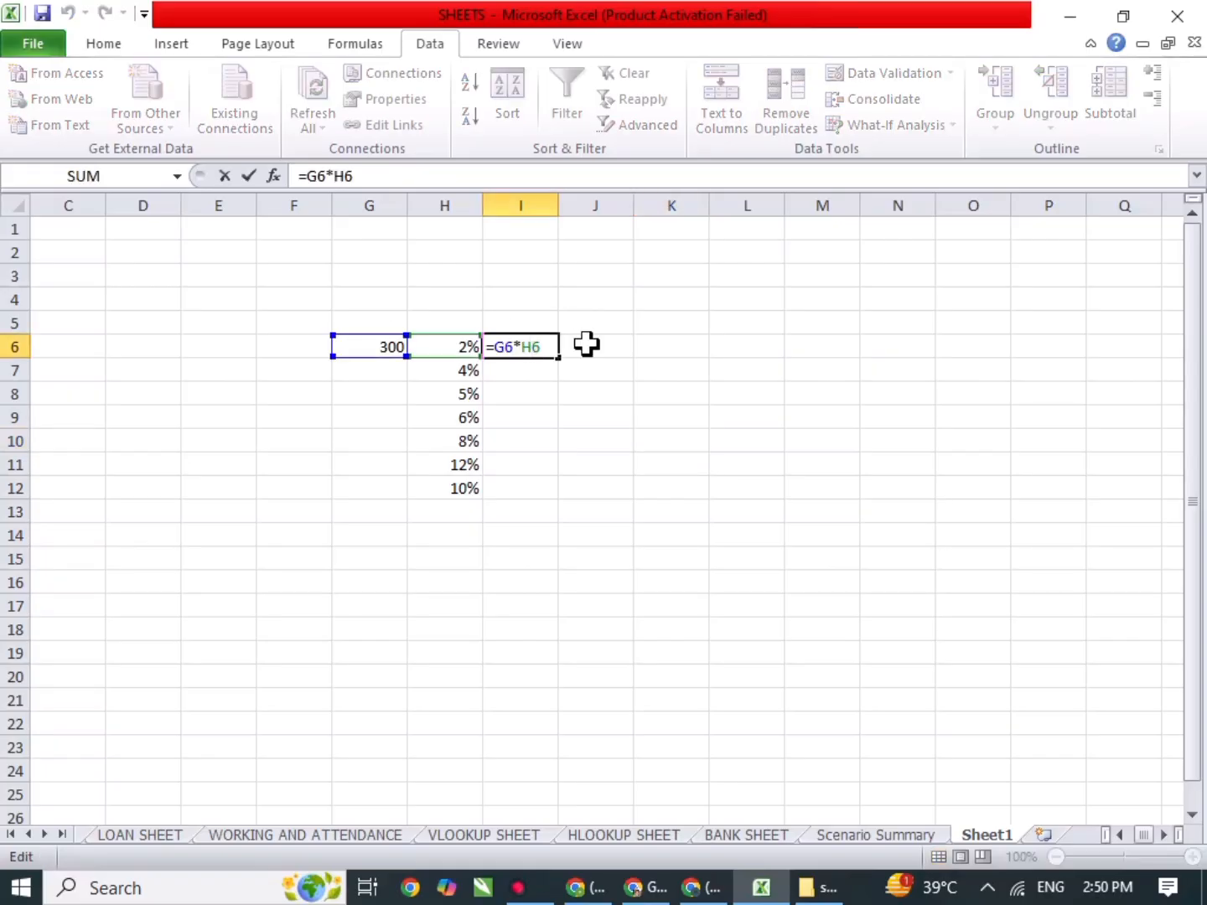
key(Return)
Create a what-if data table over H6:I12 with H6 as the column input cell.
drag(461, 348, 536, 490)
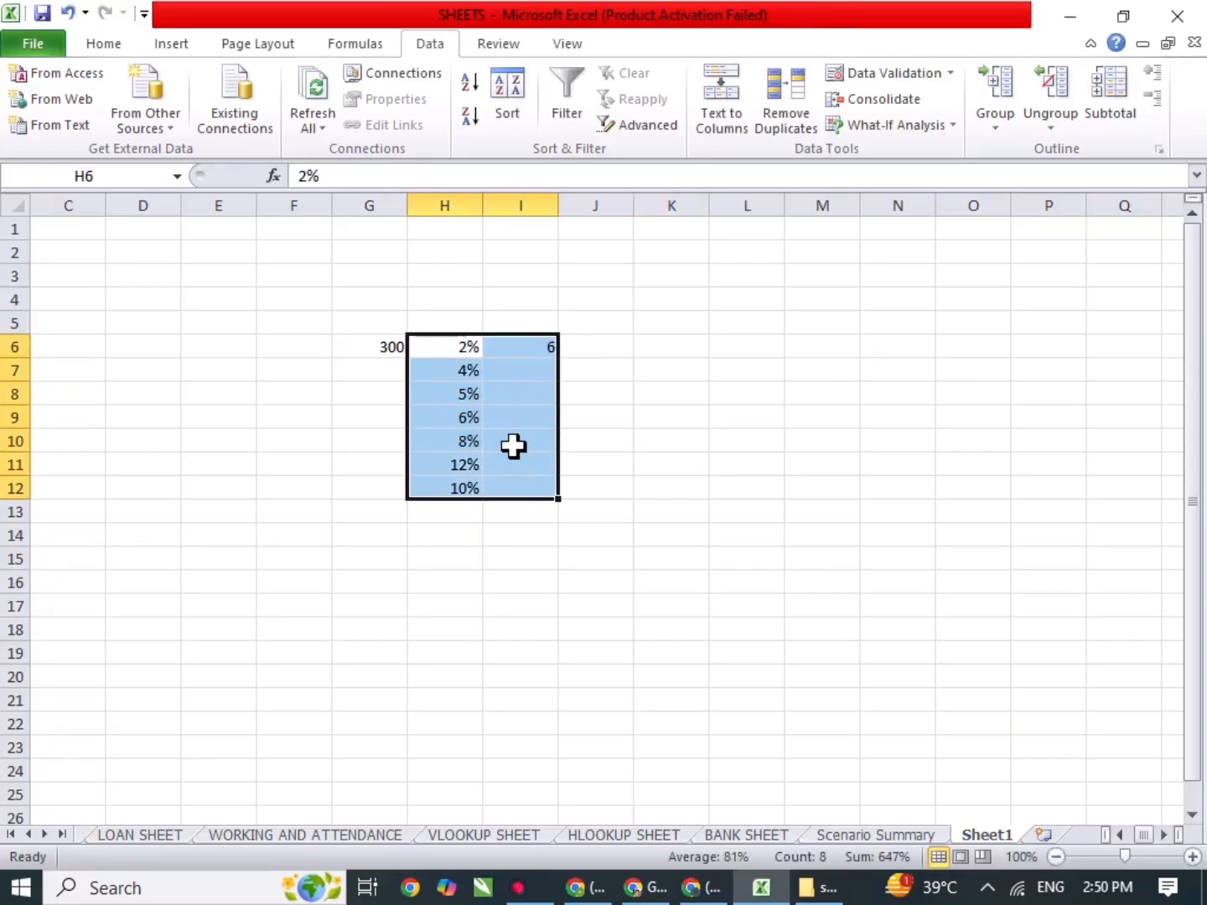
click(947, 126)
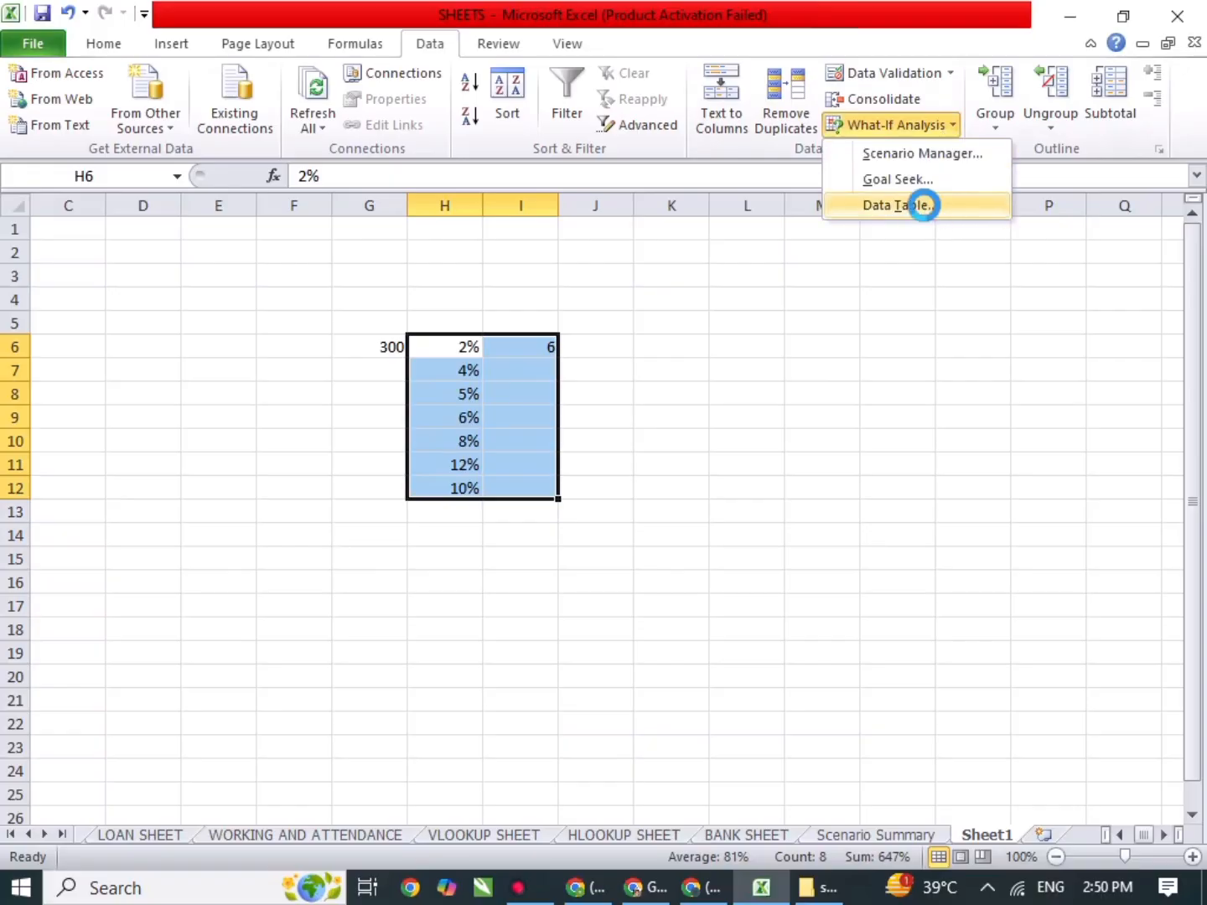
click(924, 129)
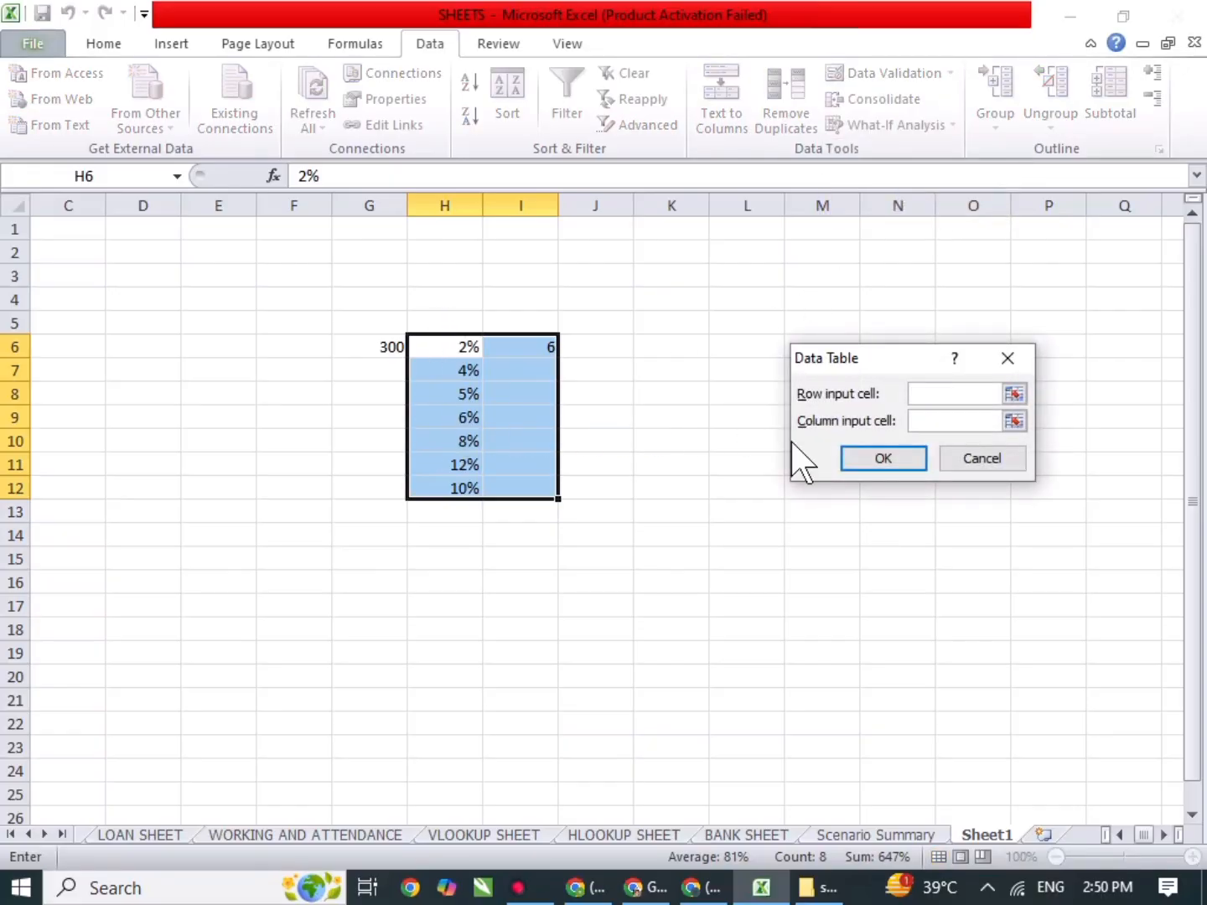
click(466, 349)
click(872, 459)
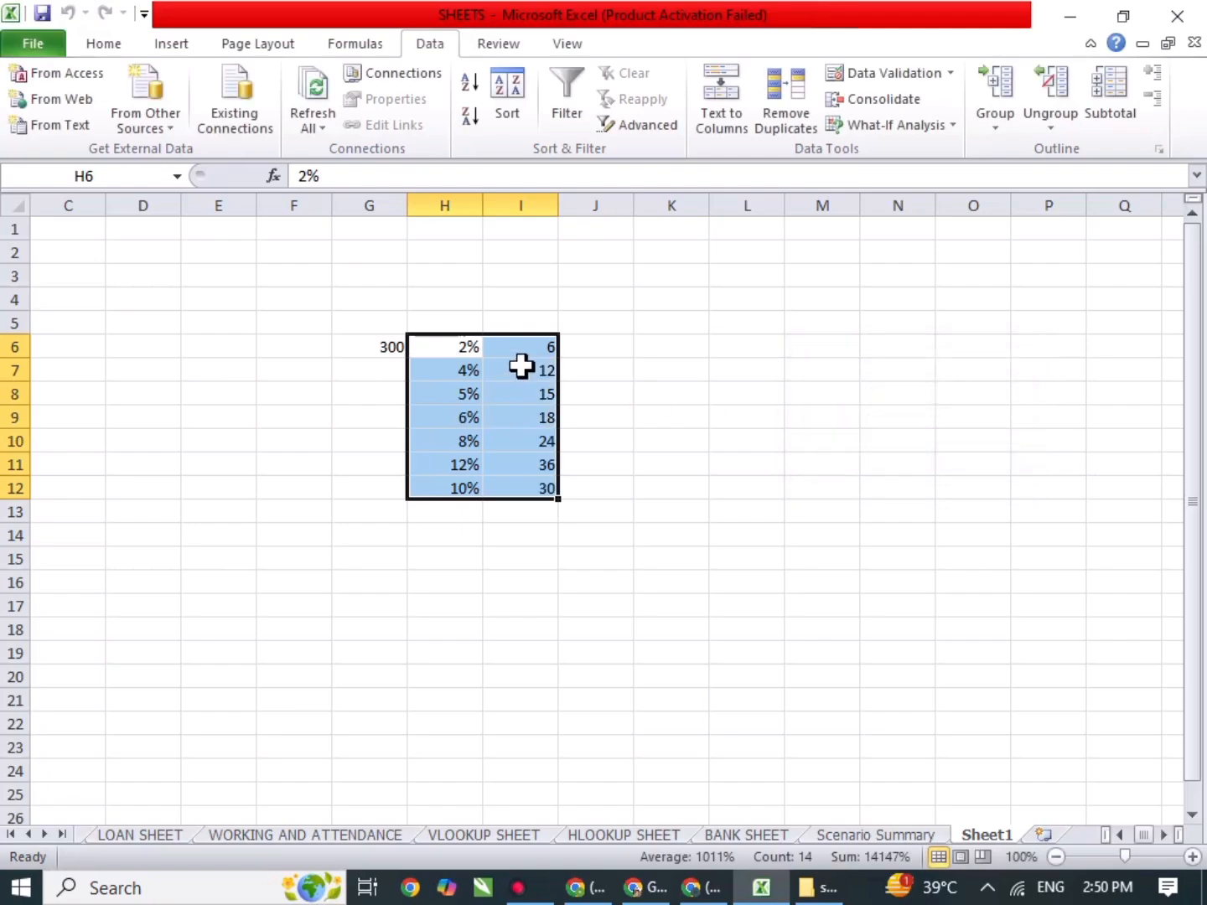
Inspect the data table results and their TABLE formula in column I.
click(538, 396)
click(540, 439)
click(540, 471)
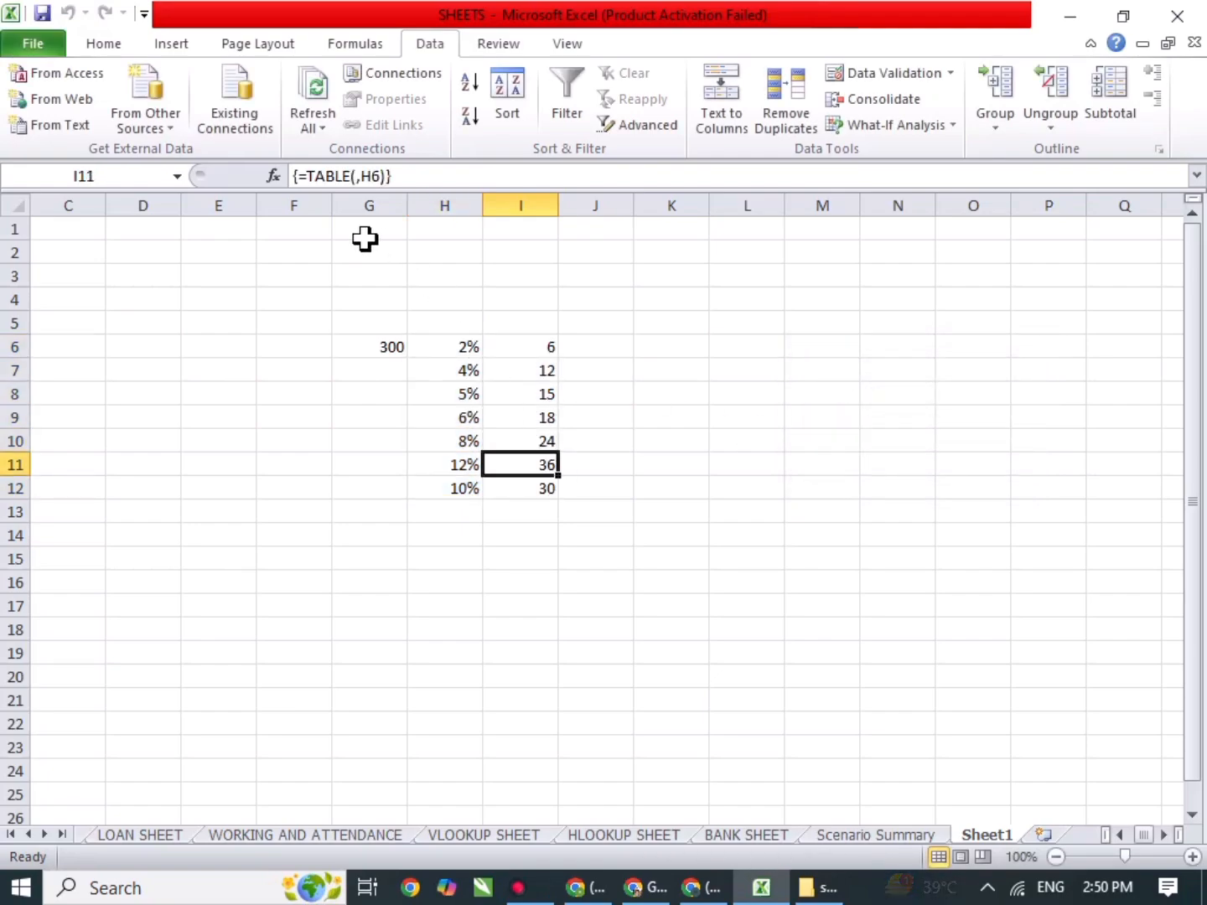
drag(388, 290, 536, 488)
click(846, 584)
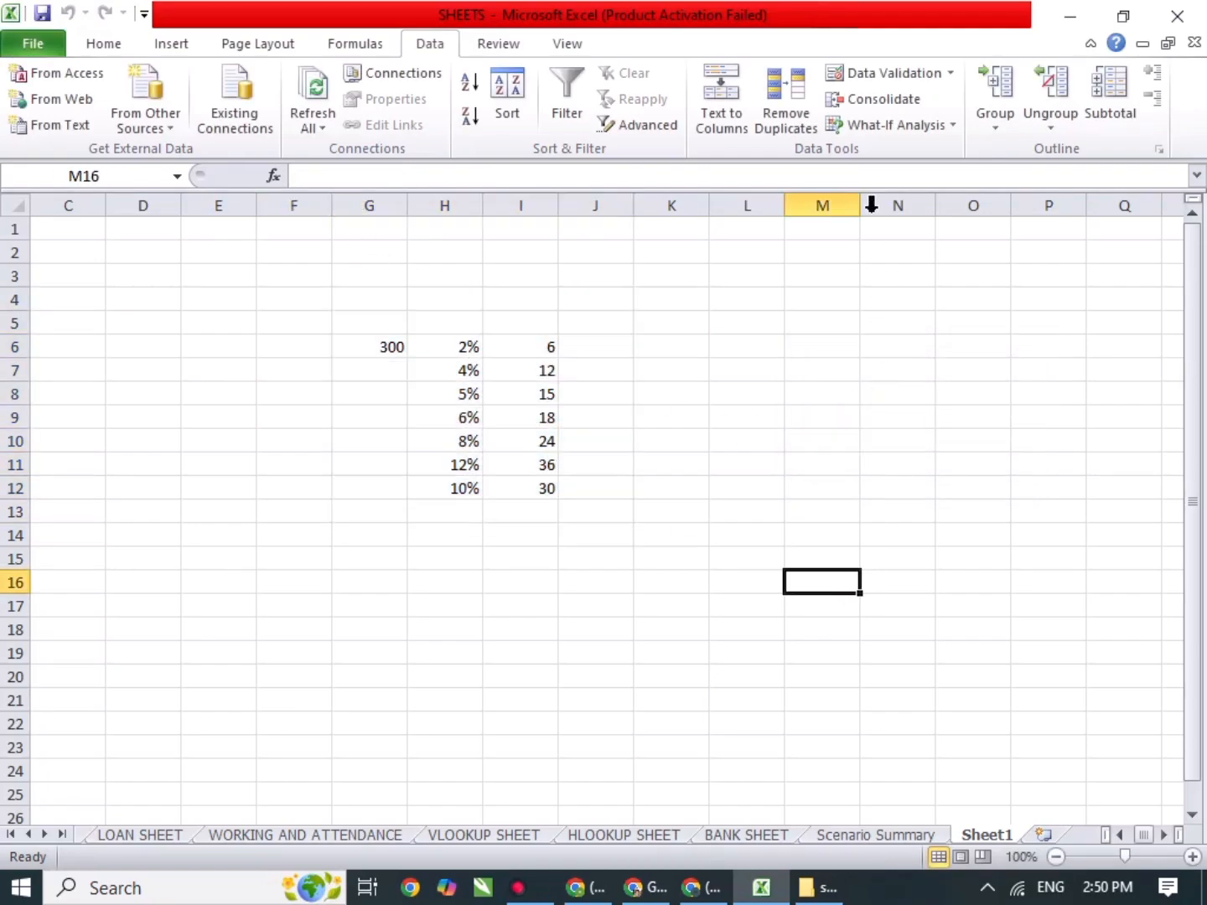
click(891, 128)
click(878, 361)
On the MARKSHEET sheet, group the subject columns D through I, from HINDI to S.K.T.
click(140, 835)
click(35, 834)
click(122, 836)
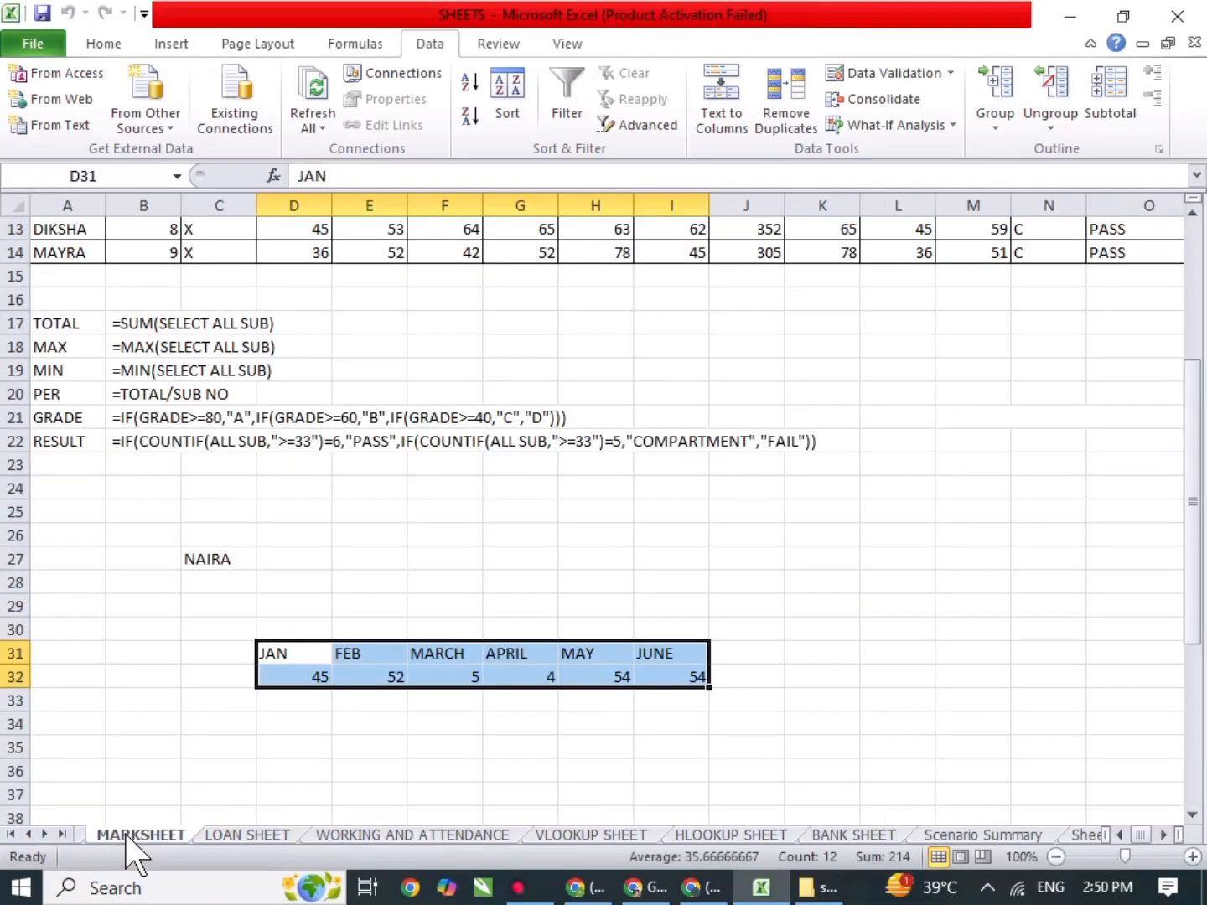
scroll(372, 554, up, 3)
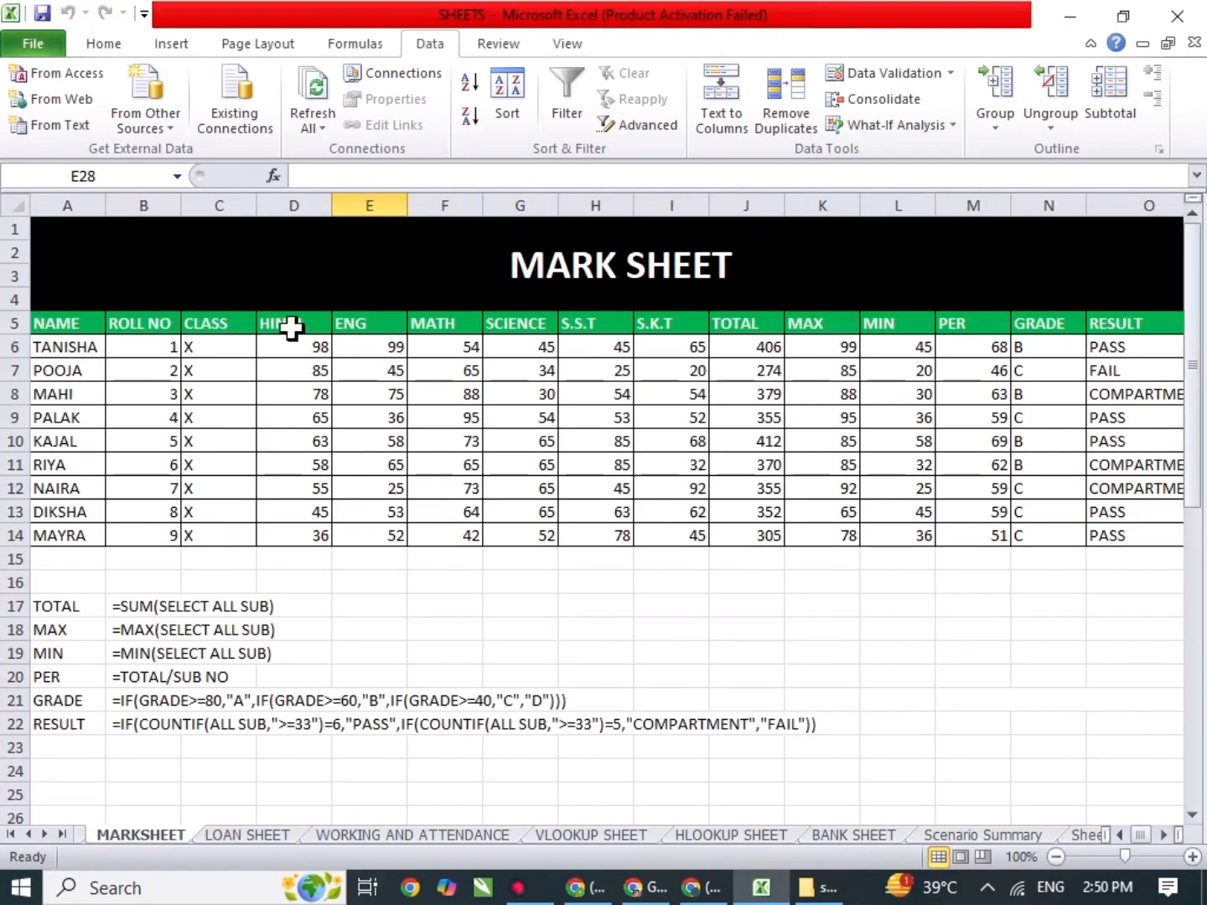
drag(289, 205, 687, 251)
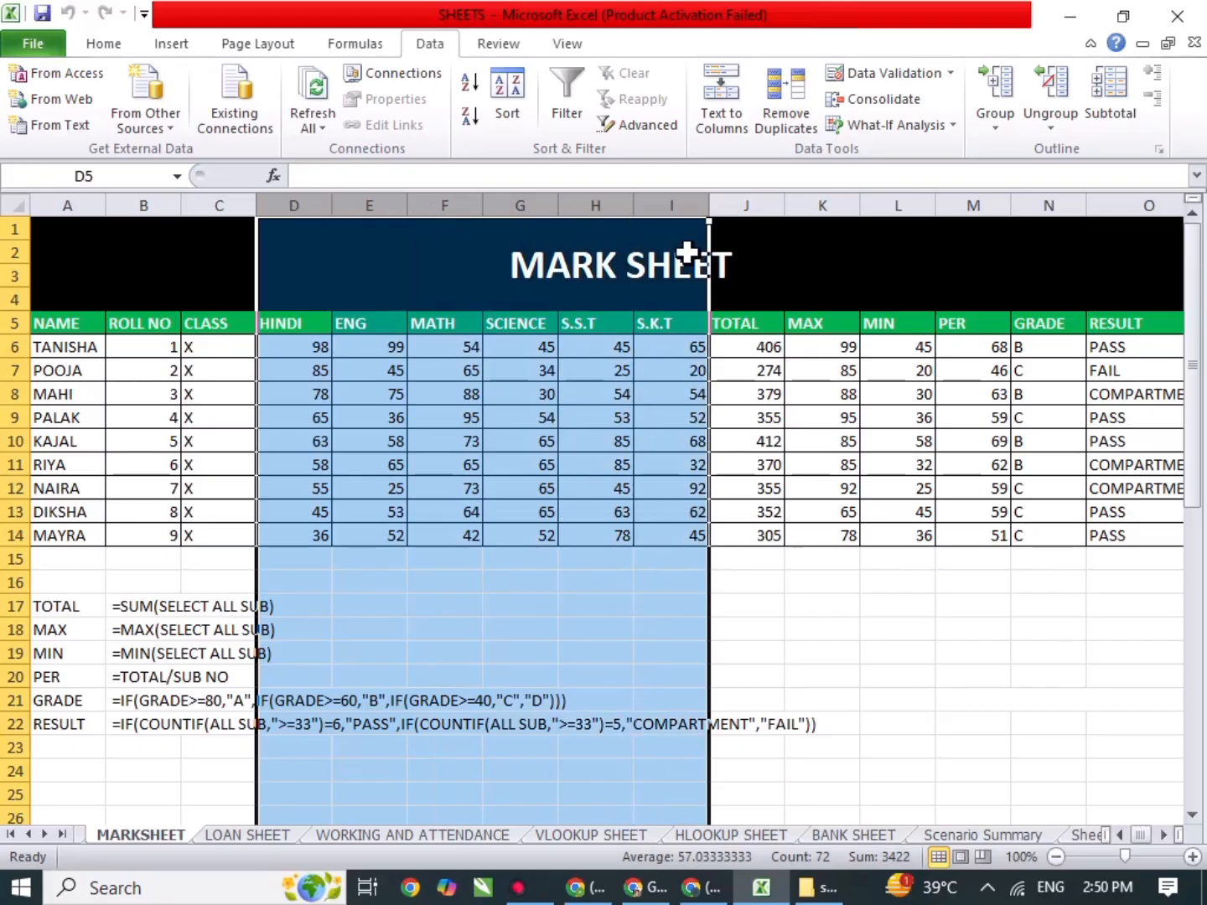
click(995, 101)
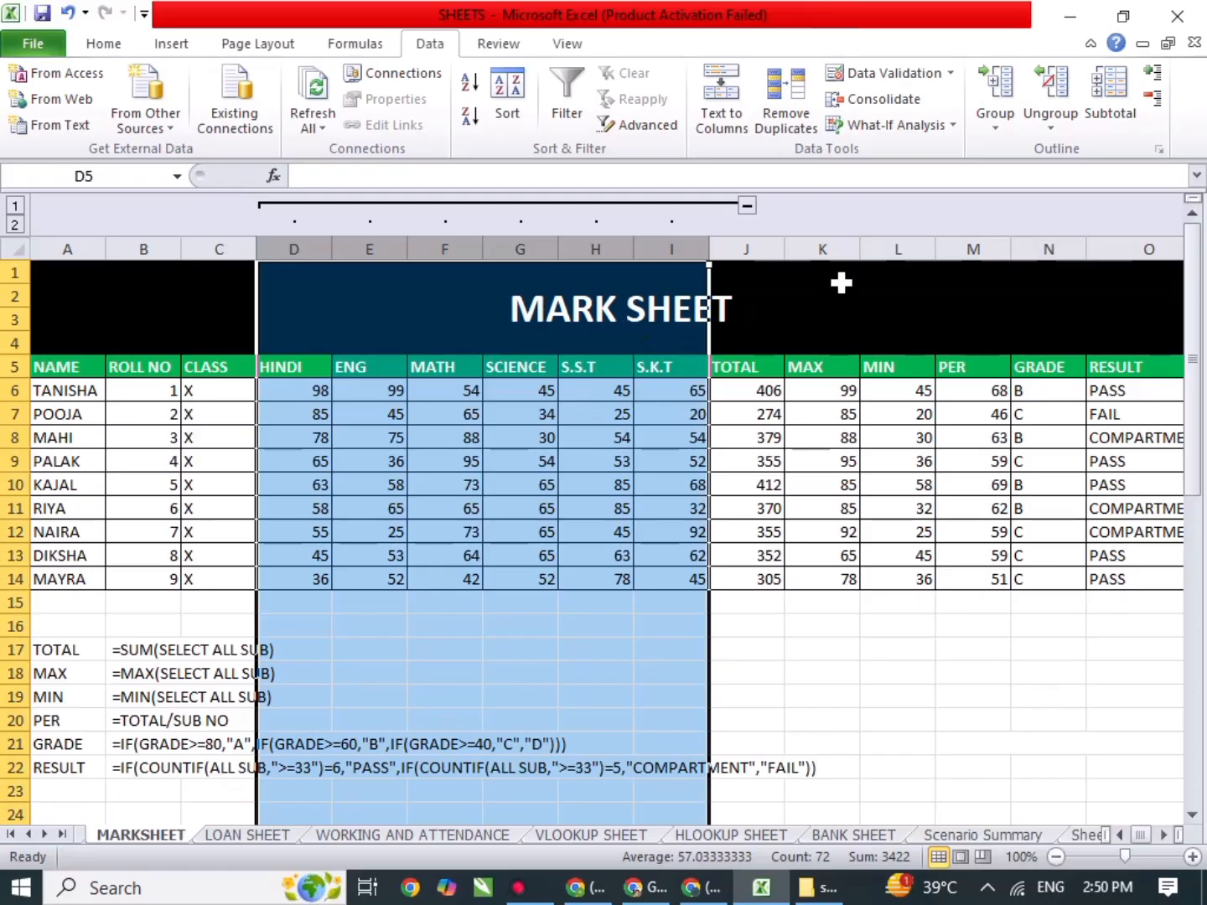
Collapse and expand the grouped subject columns on the mark sheet, and ungroup them.
click(1154, 100)
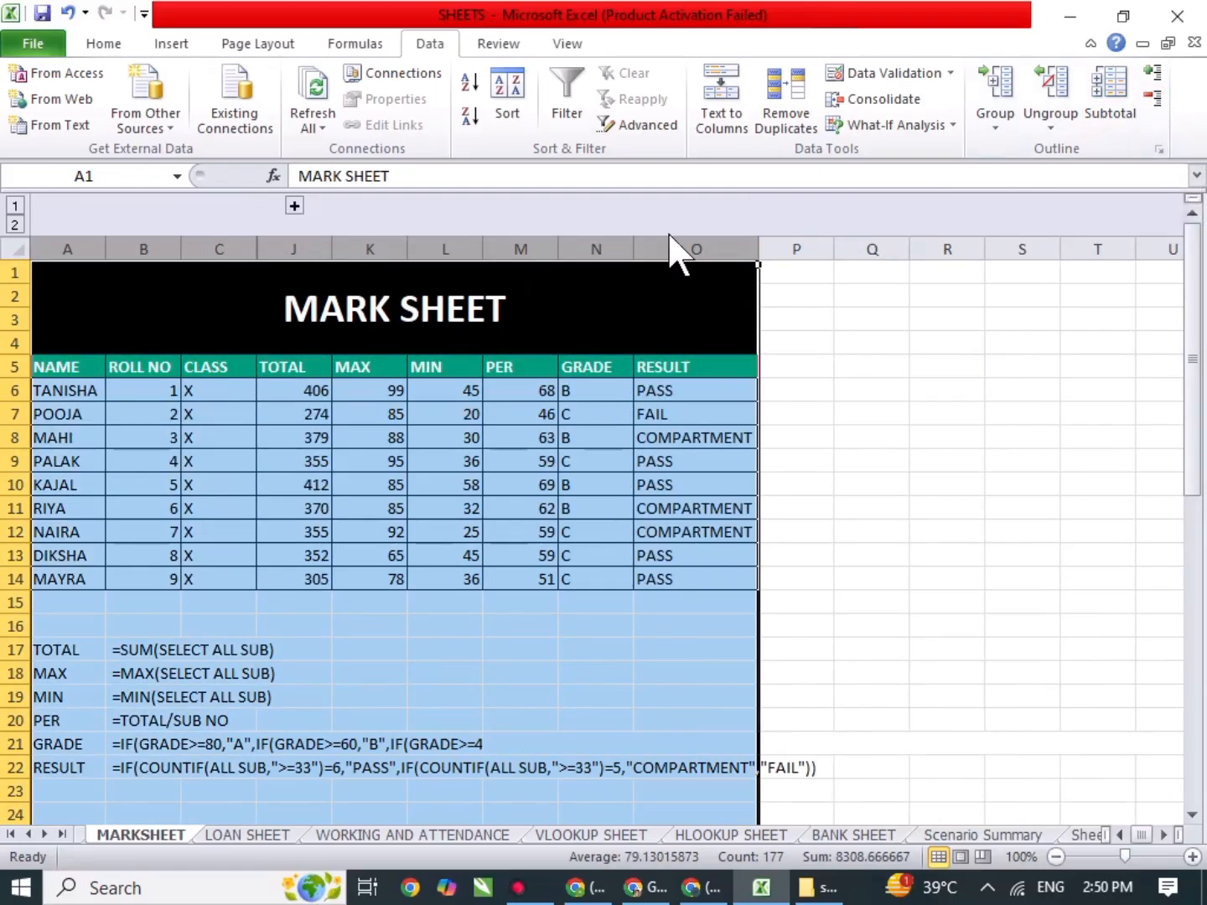
click(1154, 72)
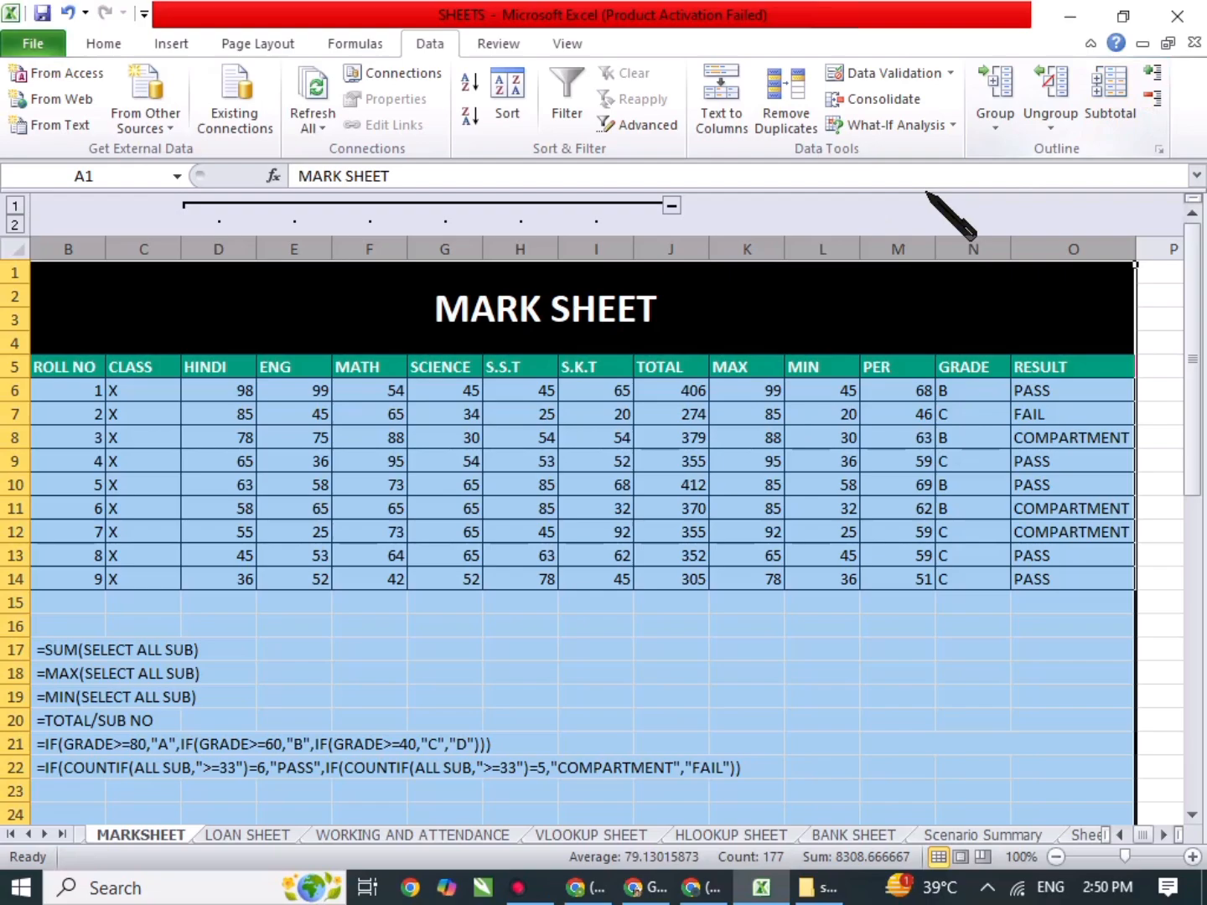
click(671, 209)
click(219, 206)
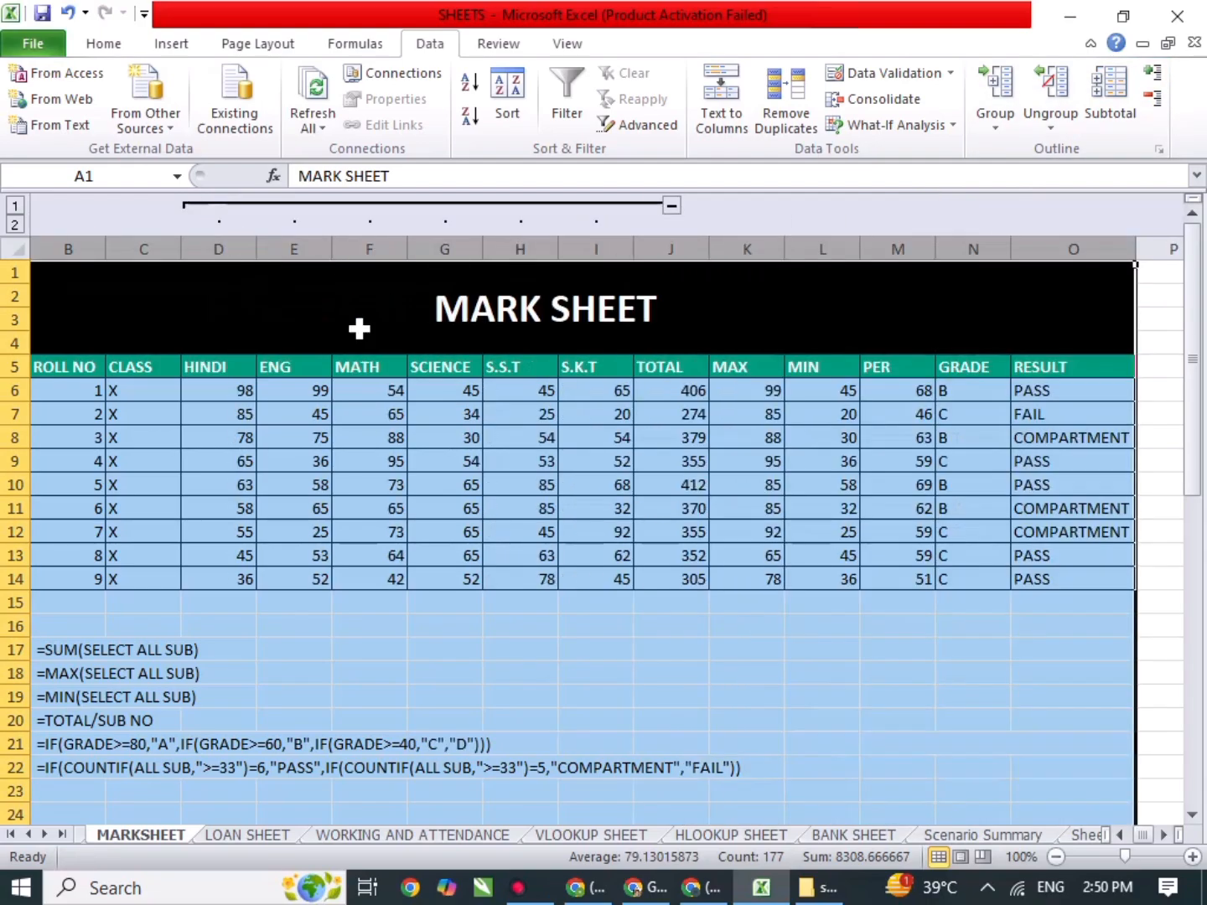
click(1048, 90)
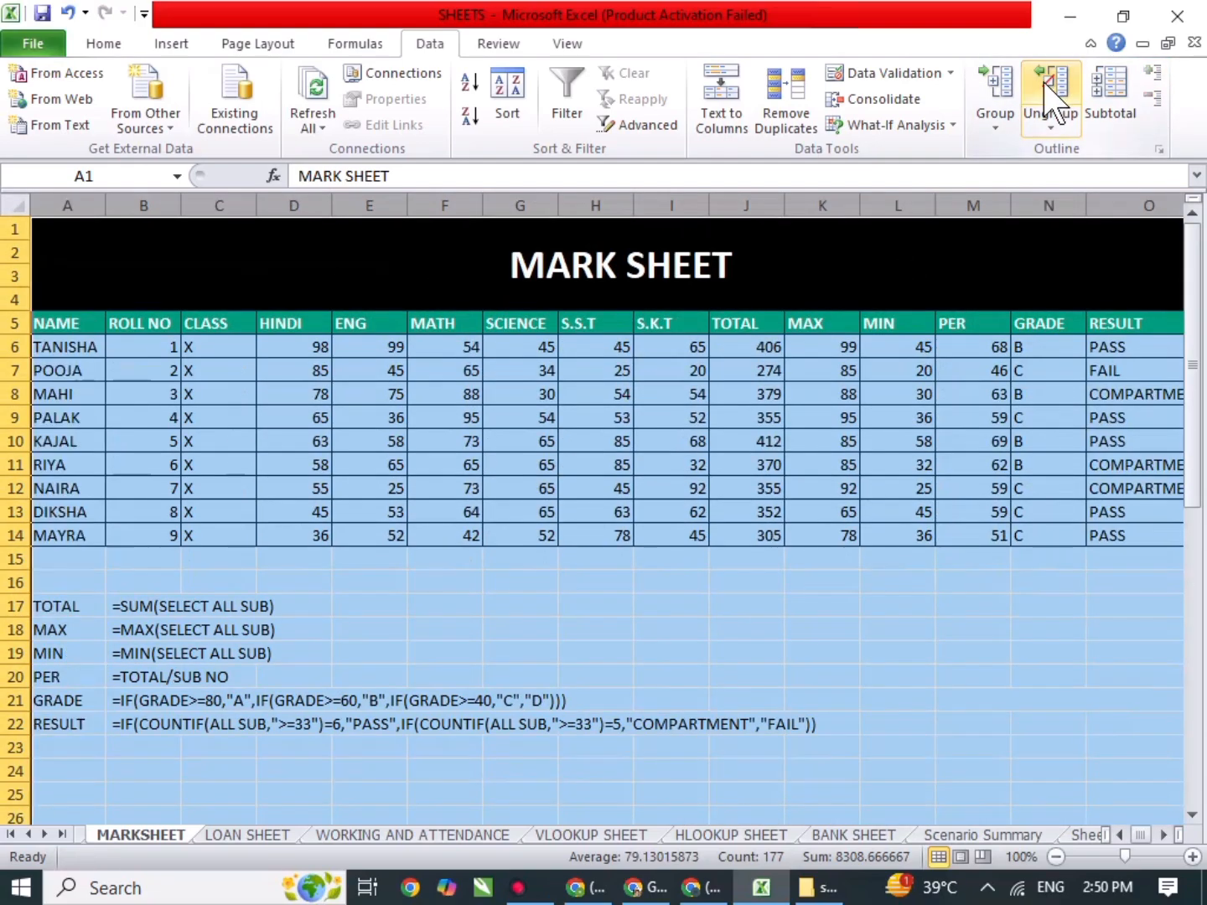
click(6, 370)
drag(5, 369, 5, 441)
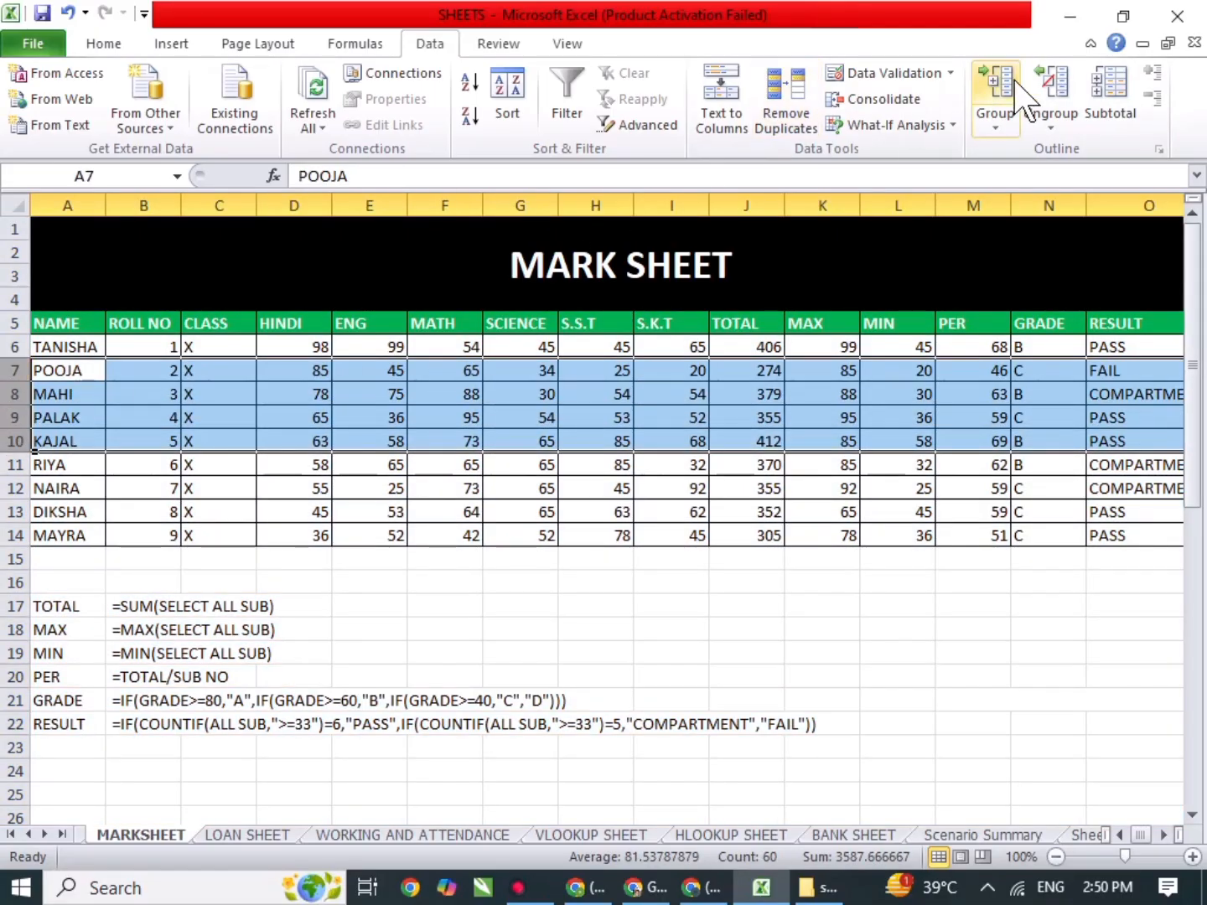
click(1077, 439)
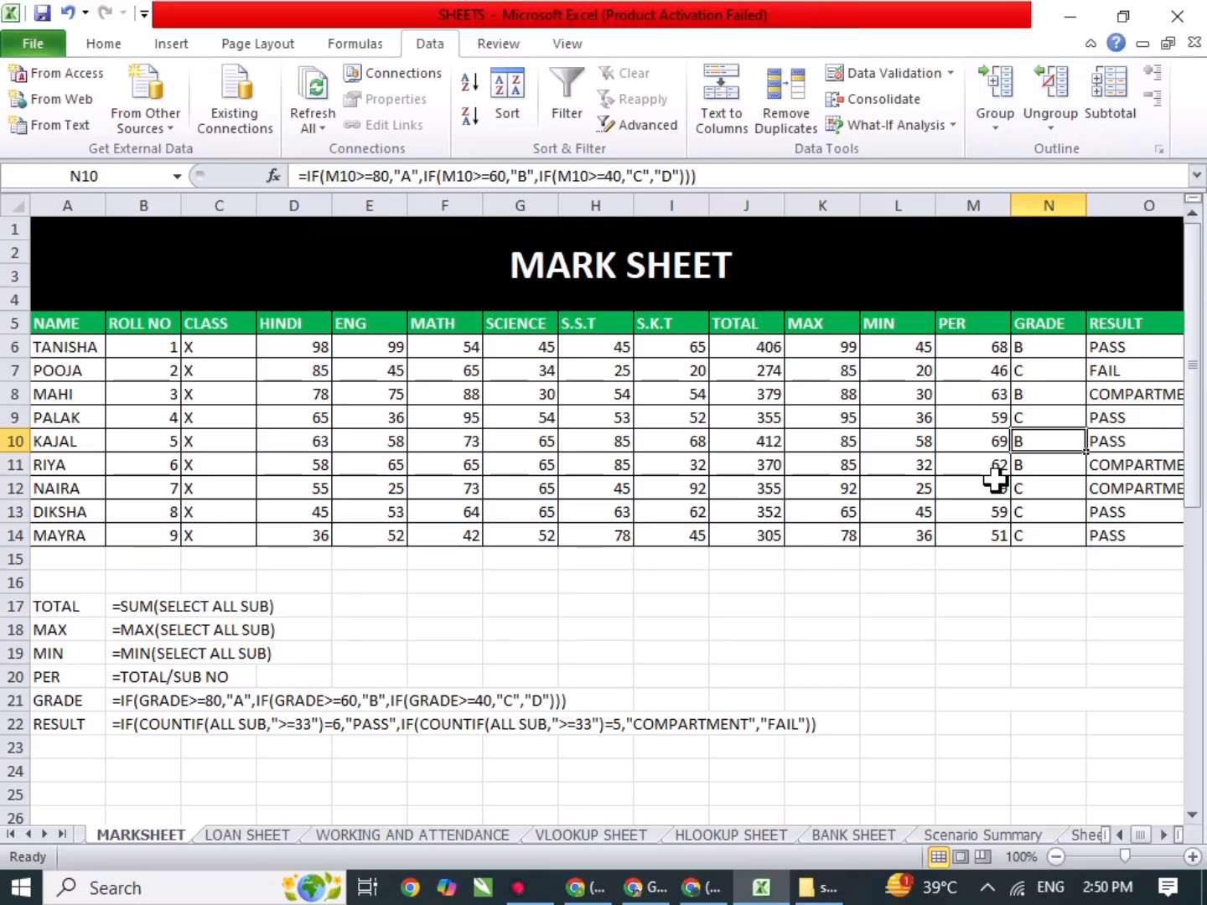
scroll(983, 513, down, 6)
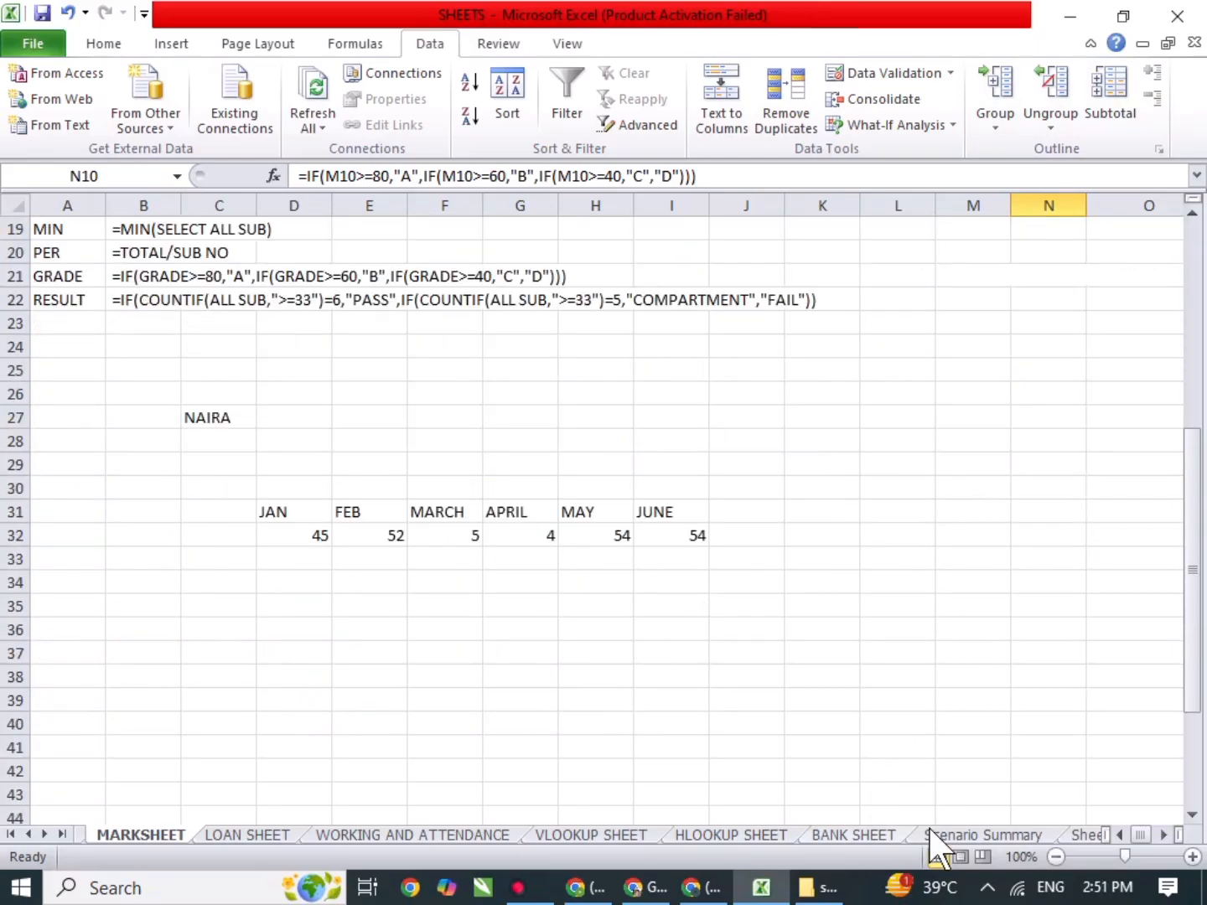
On Sheet1, enter the column headings FRUITS in M8 and QTY in N8.
click(1081, 835)
click(788, 387)
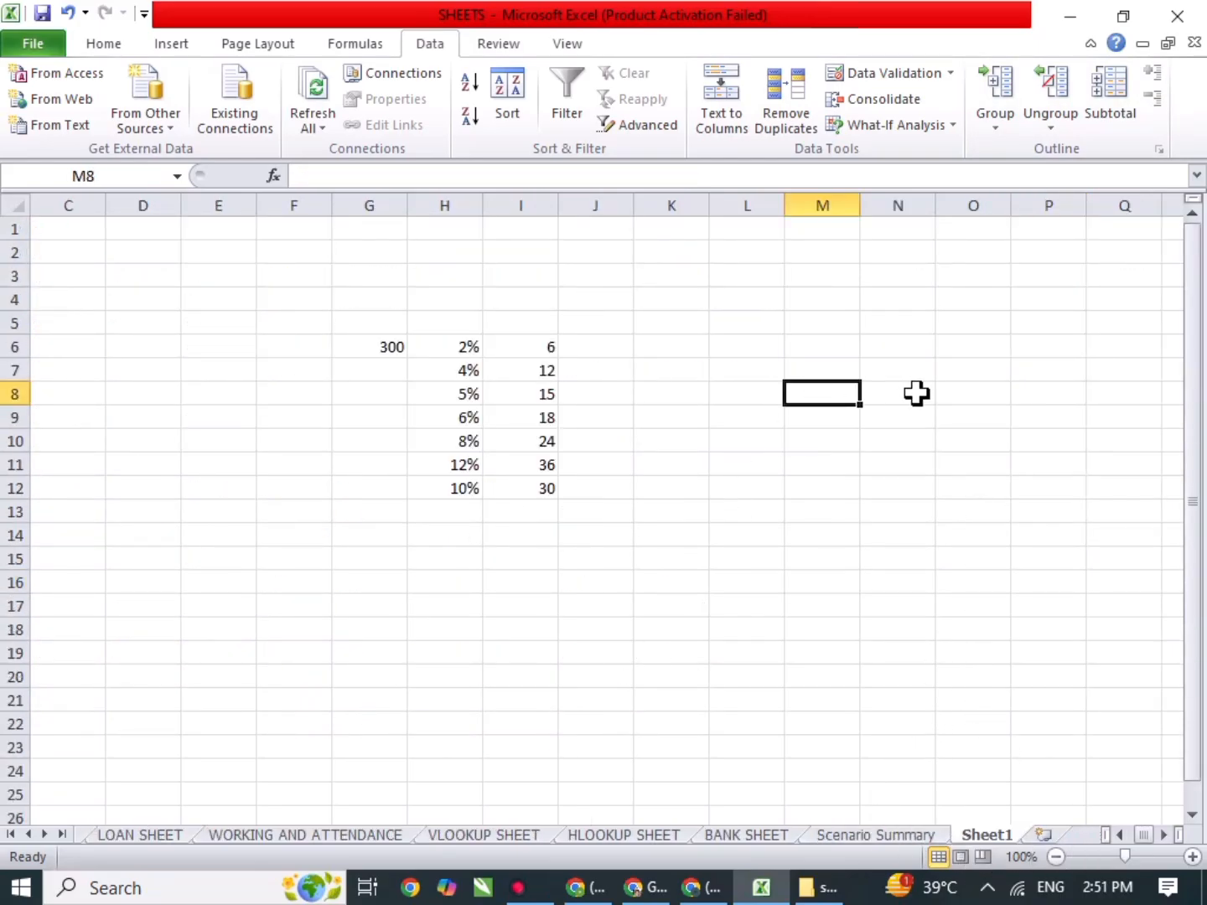
text(FRU)
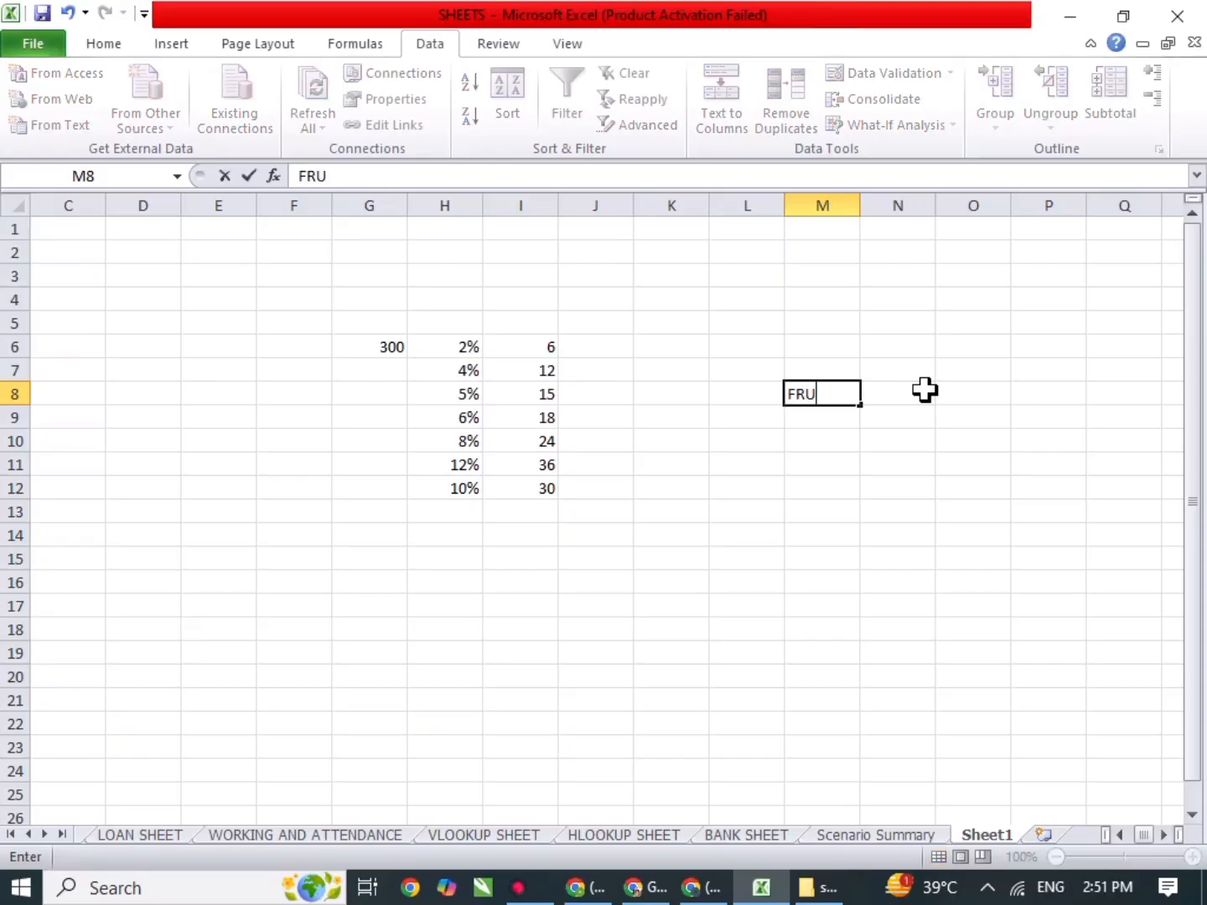
text(ITS)
click(924, 390)
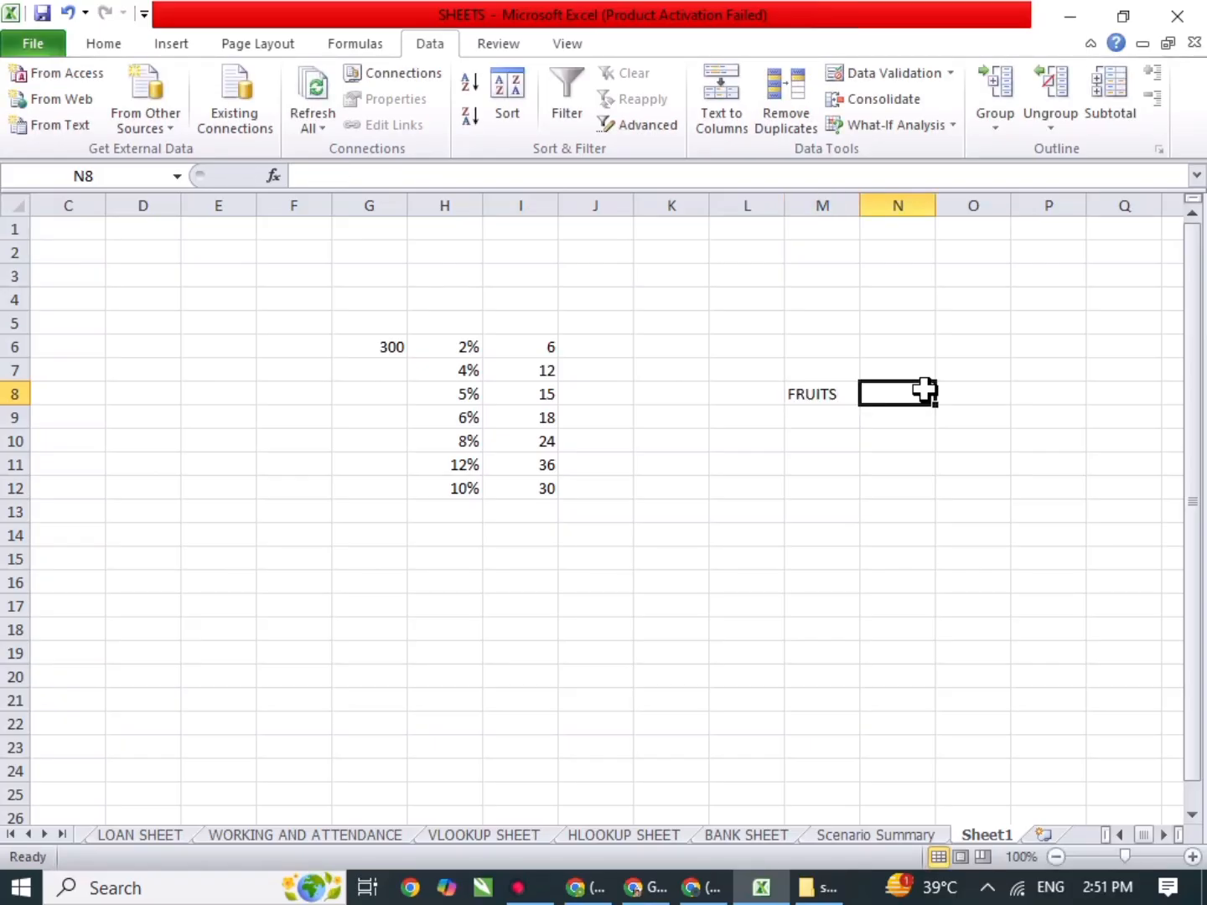
text(QTY)
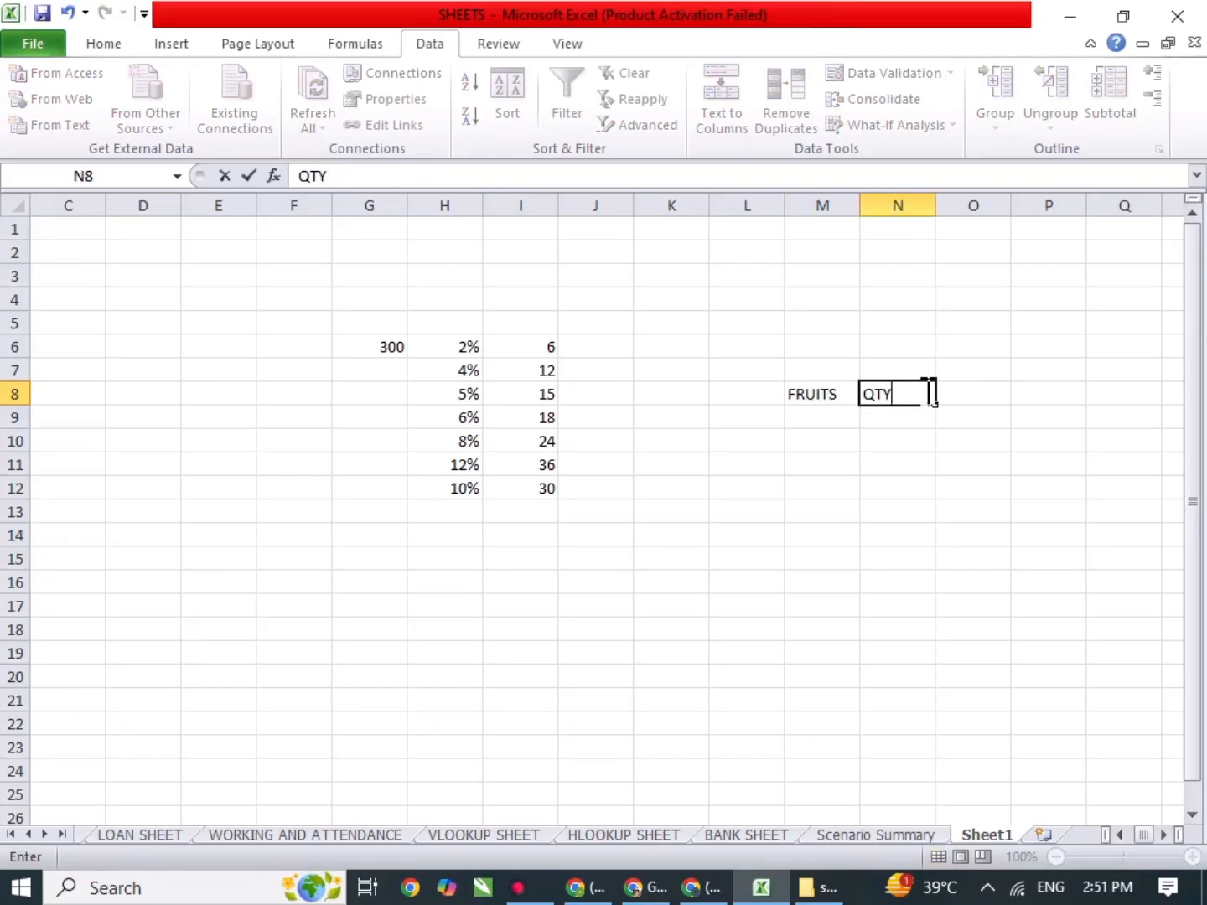
key(Return)
Enter APPLE in M9 and MANGO in M10 and M11 under the FRUITS heading.
text(APPLE)
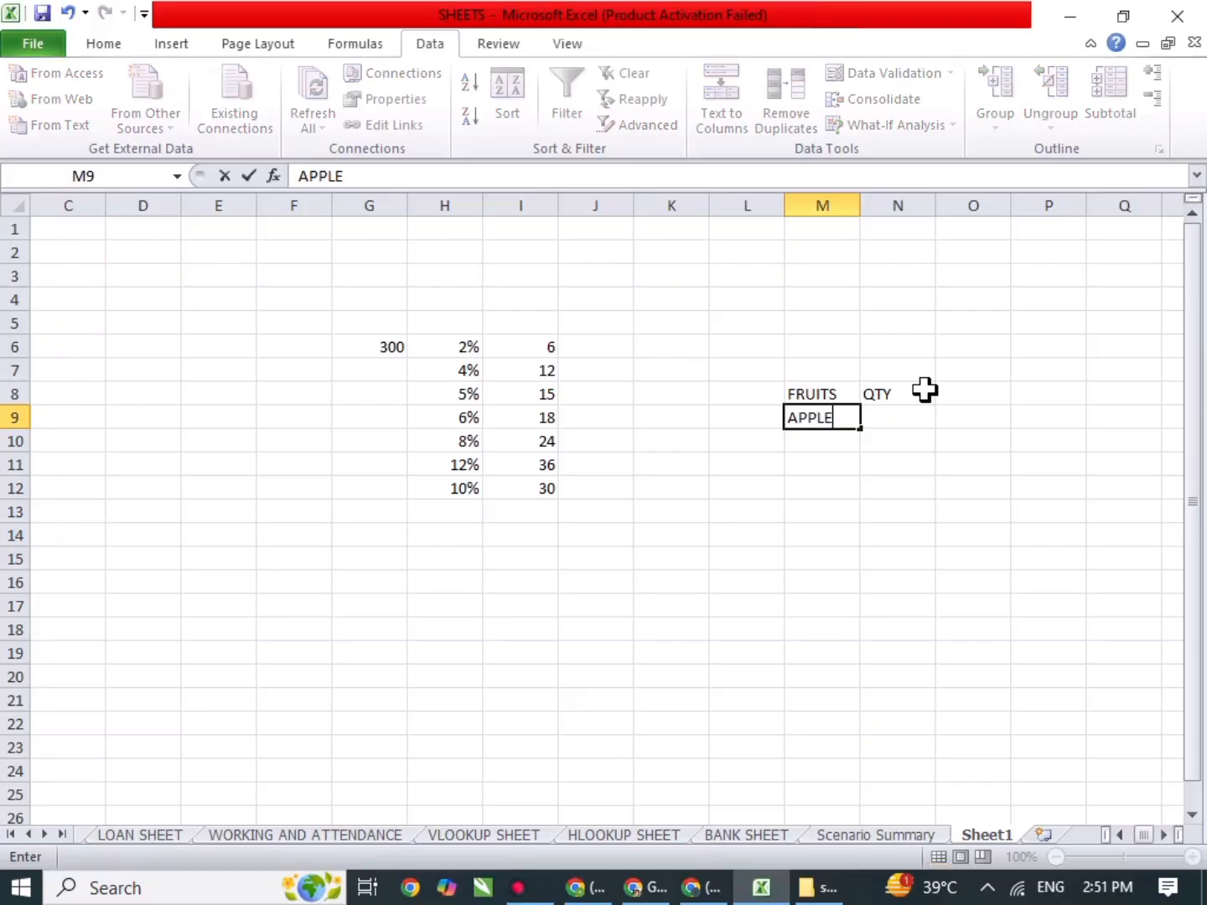
key(Return)
text(MAN)
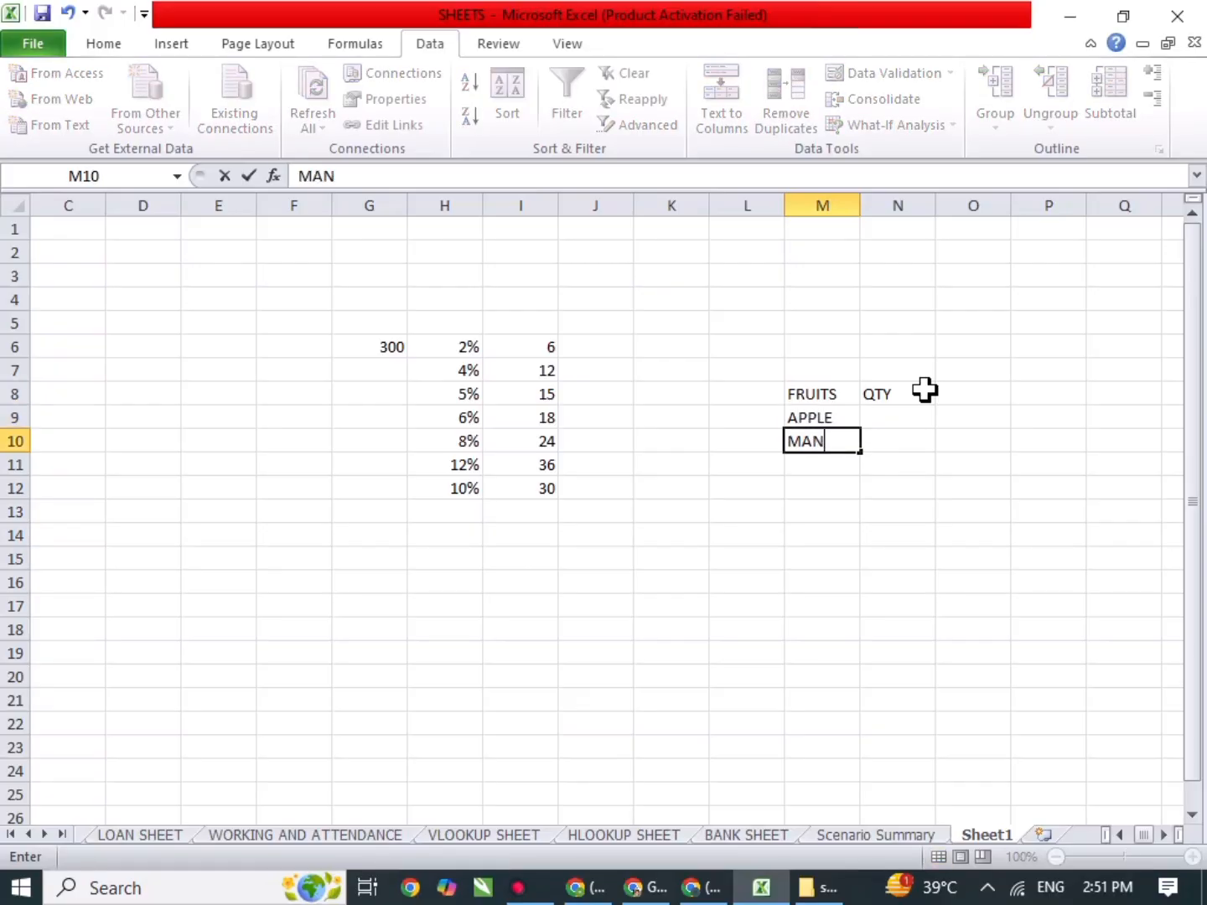
text(GO)
key(Return)
text(MANGO)
key(Return)
Extend the fruit list with MANGO in M12 and M13.
text(N)
key(Return)
text(N)
key(Return)
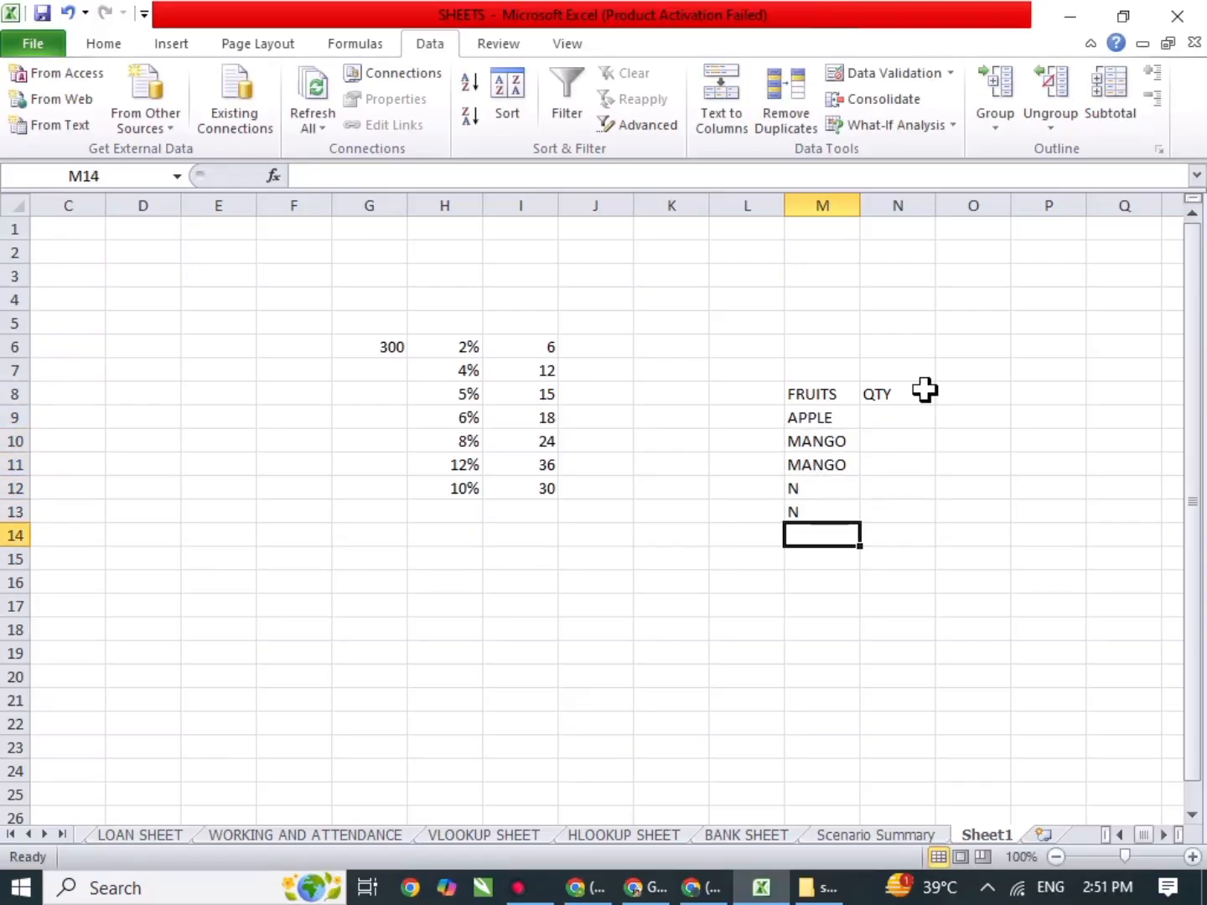
key(Up)
key(Up)
text(MANGO)
key(Return)
text(MANGO)
key(Return)
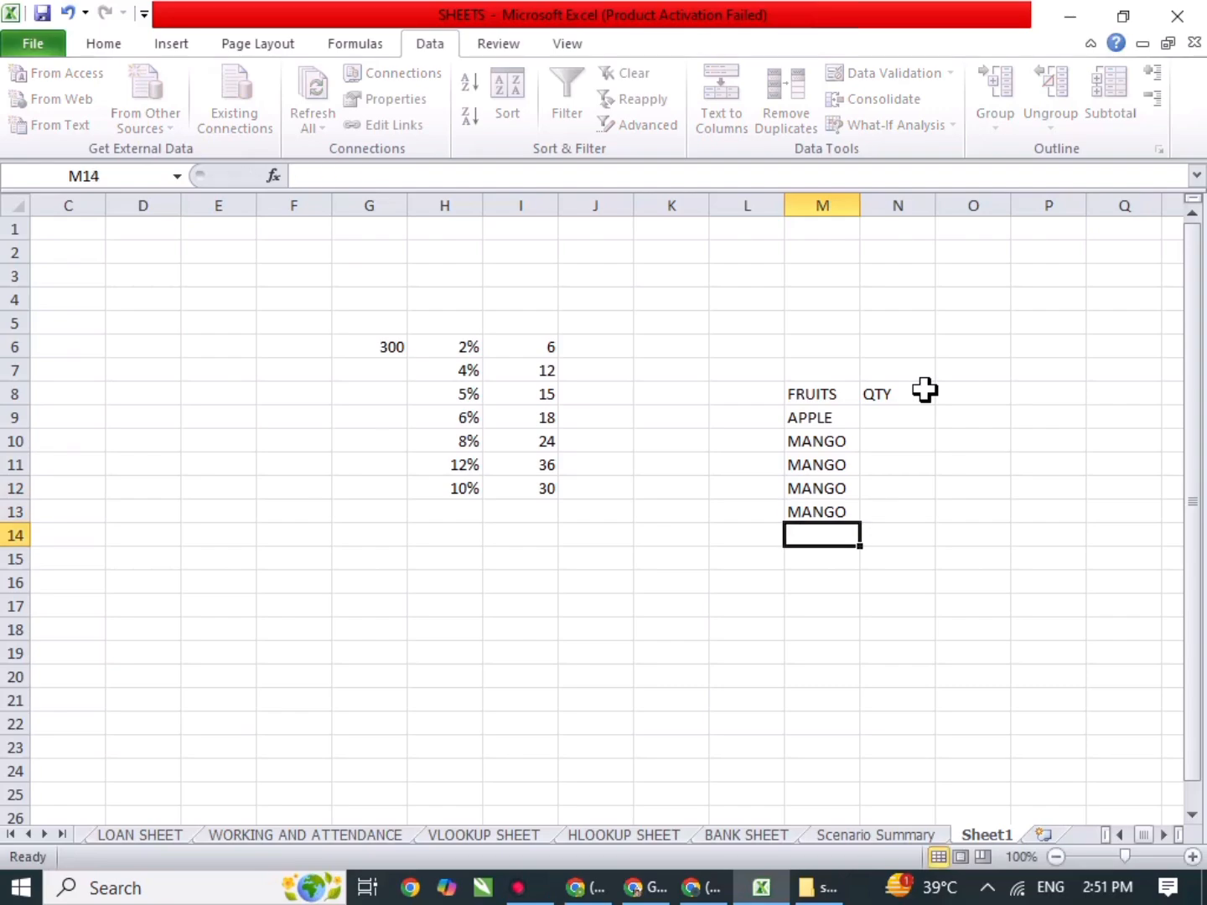
Complete the fruit list with BANANA in M14 and GRAPES in M15:M17.
text(BANANA)
key(Return)
text(GRAPES)
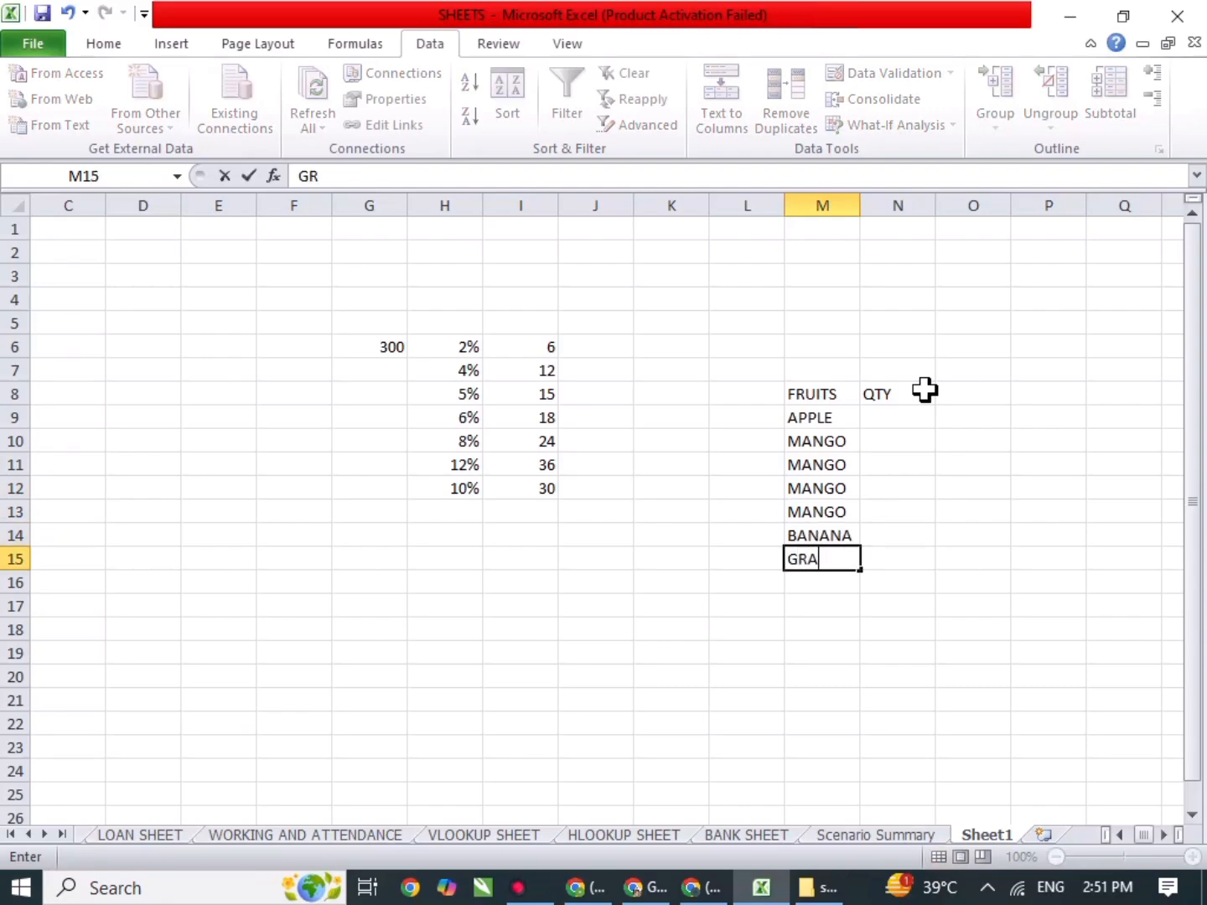
key(Return)
text(GRAPES)
key(Return)
text(GRAPES)
key(Return)
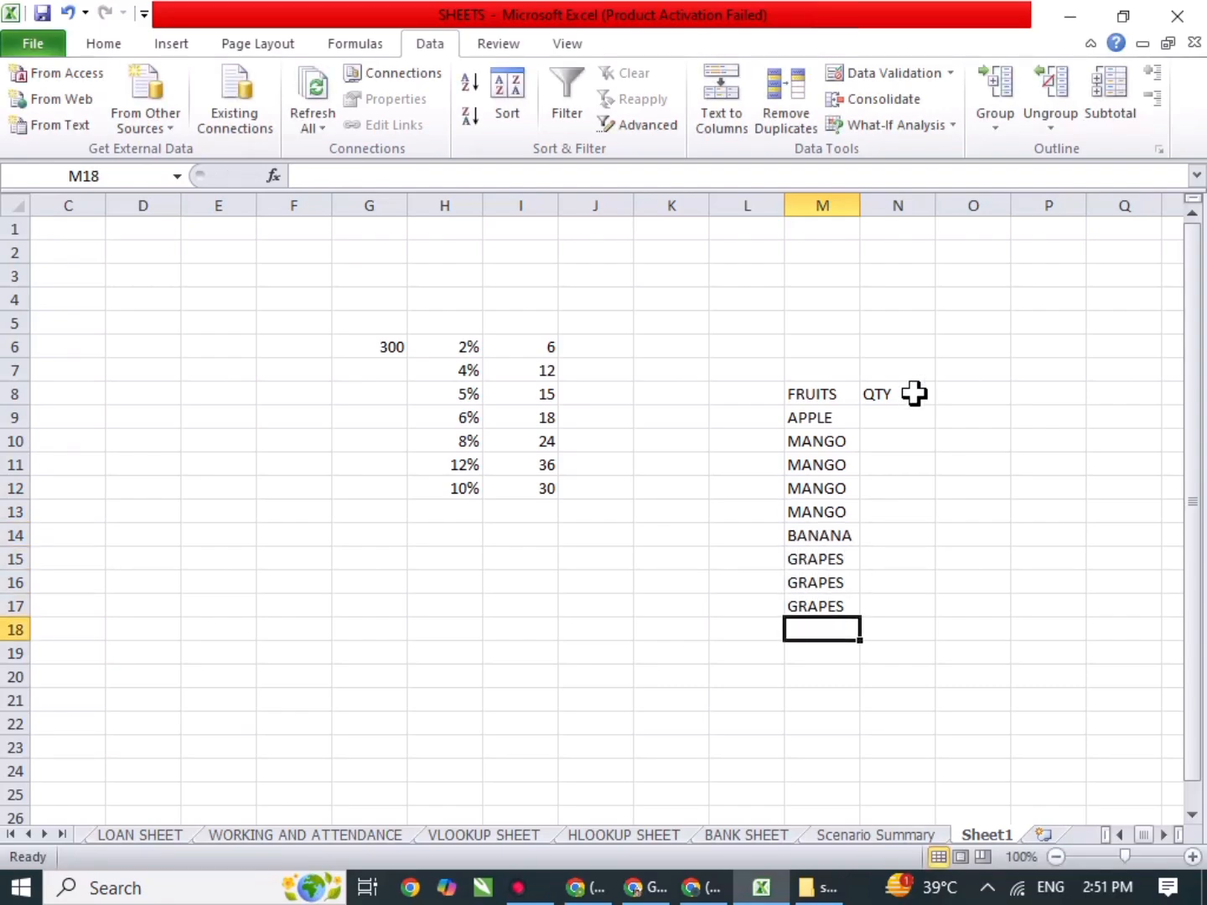
Enter the quantities 5, 65, 3, 6, 3, 6, 6, 3 and 6 in N9:N17.
click(897, 414)
text(5)
key(Return)
text(65)
key(Return)
text(3)
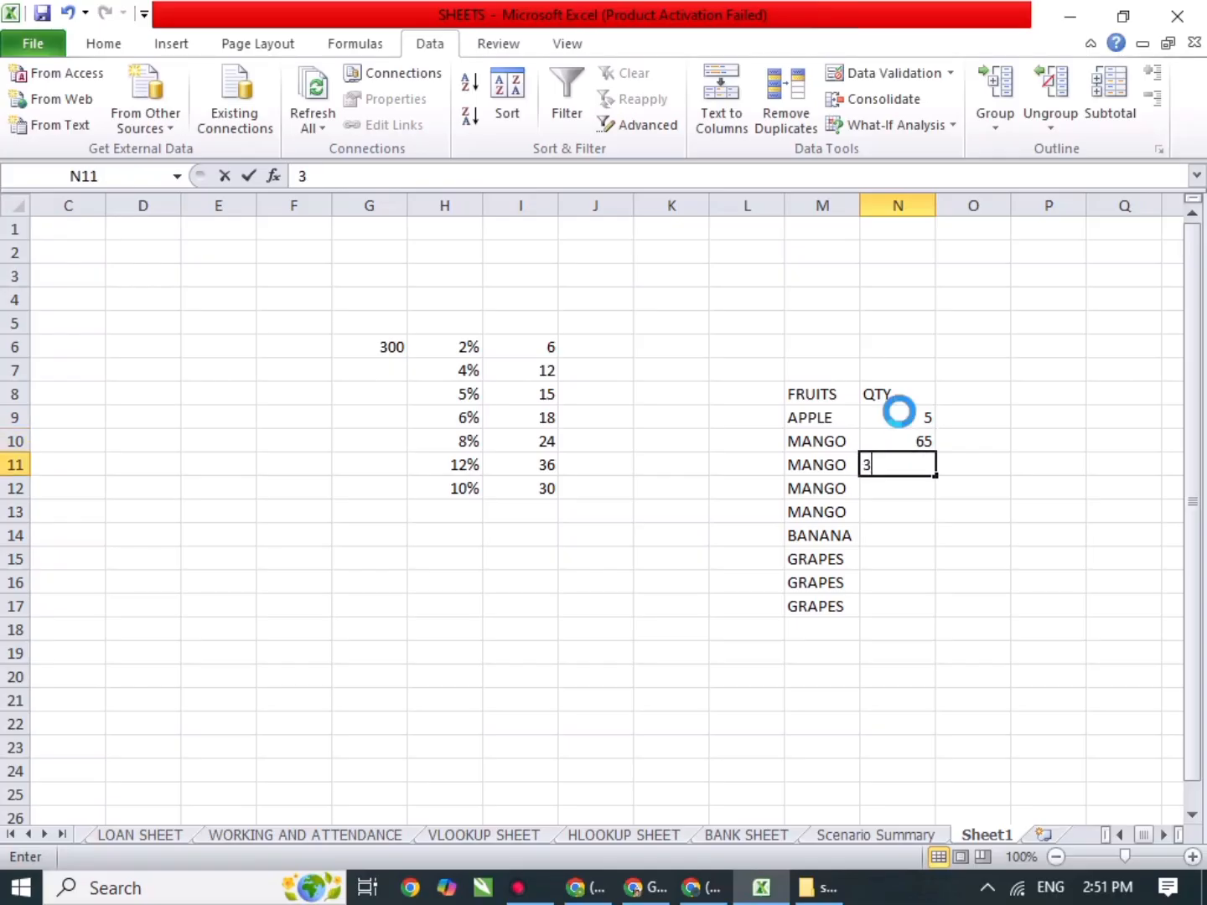
text( 6 3 6 6 3 6)
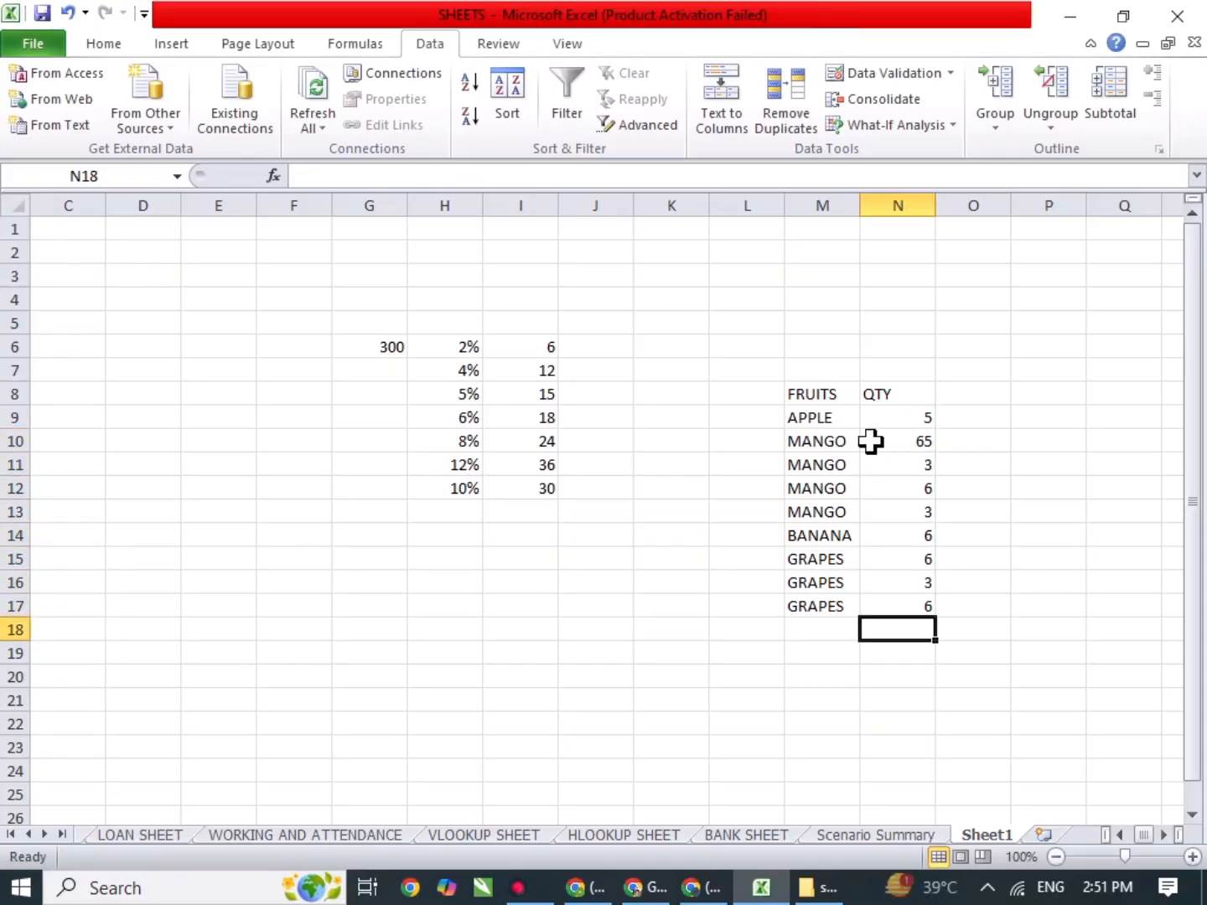
Add subtotals to the fruit list M8:N17, summing QTY at each change in FRUITS.
drag(838, 442, 880, 440)
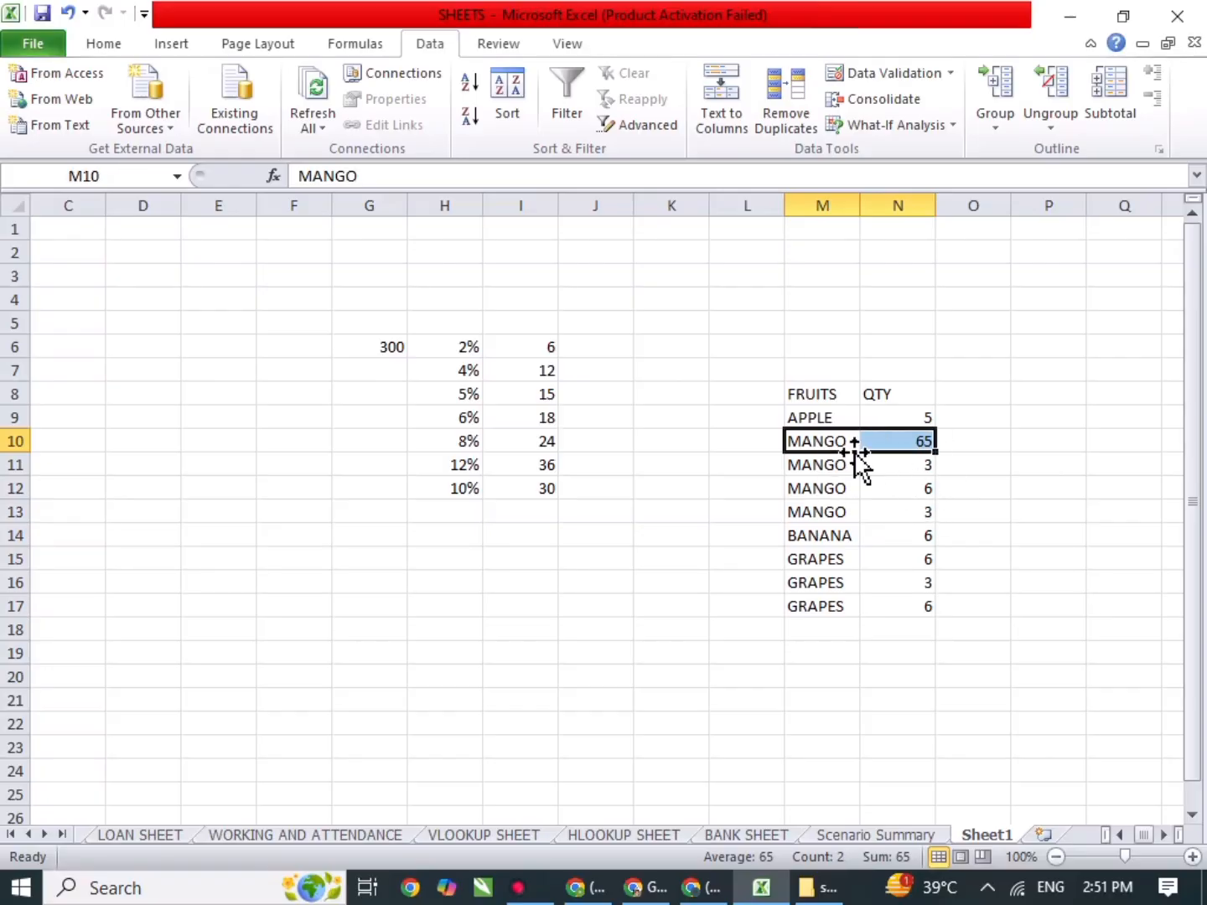
drag(811, 395, 906, 605)
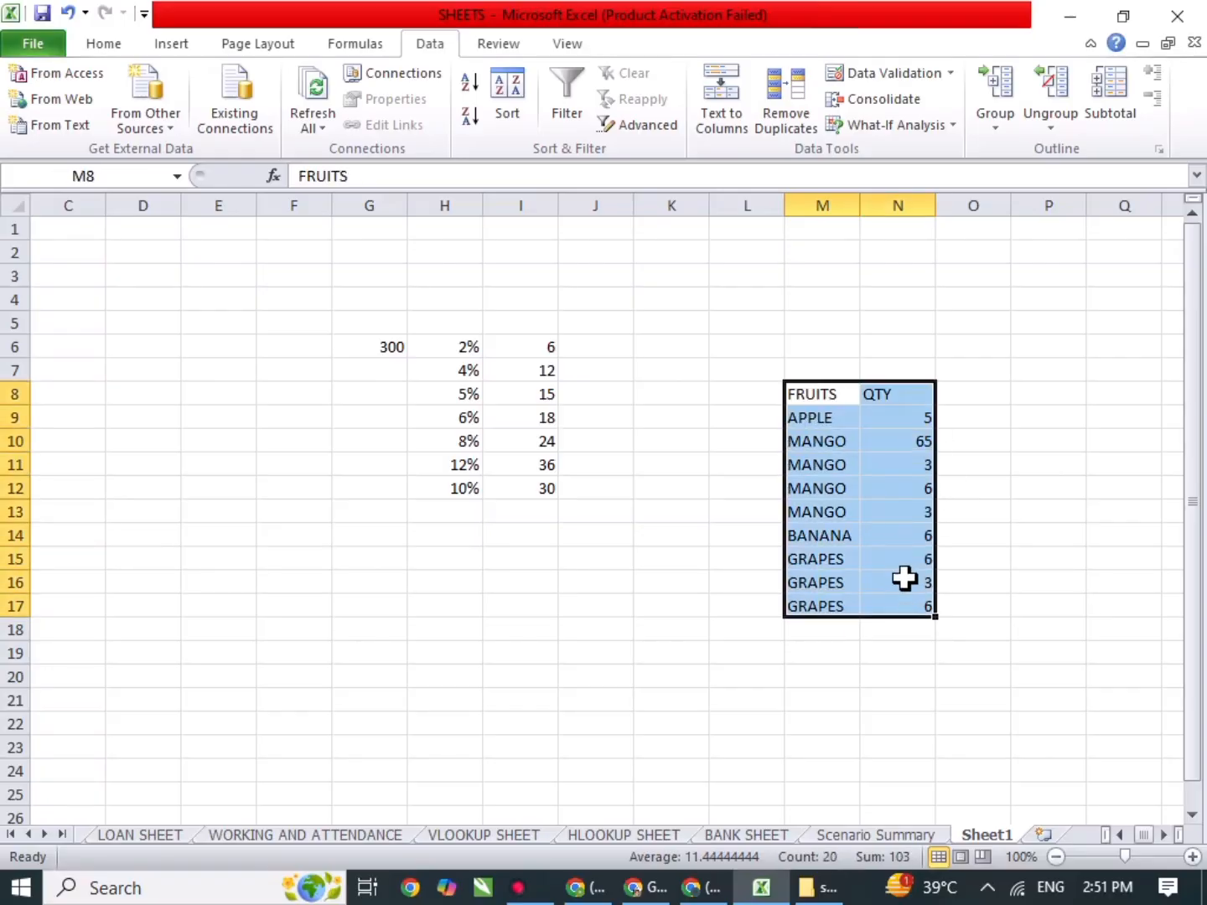
click(1110, 101)
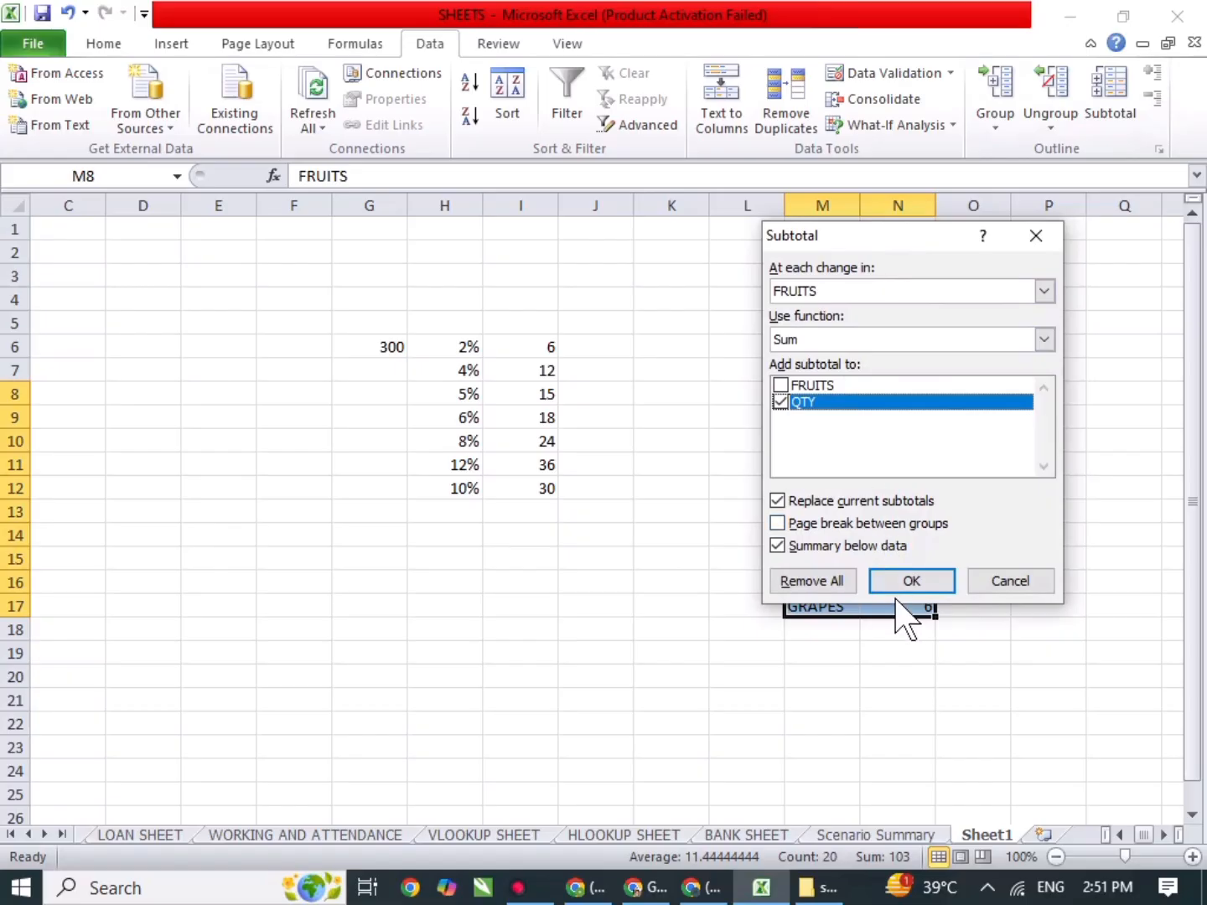
click(909, 583)
click(605, 507)
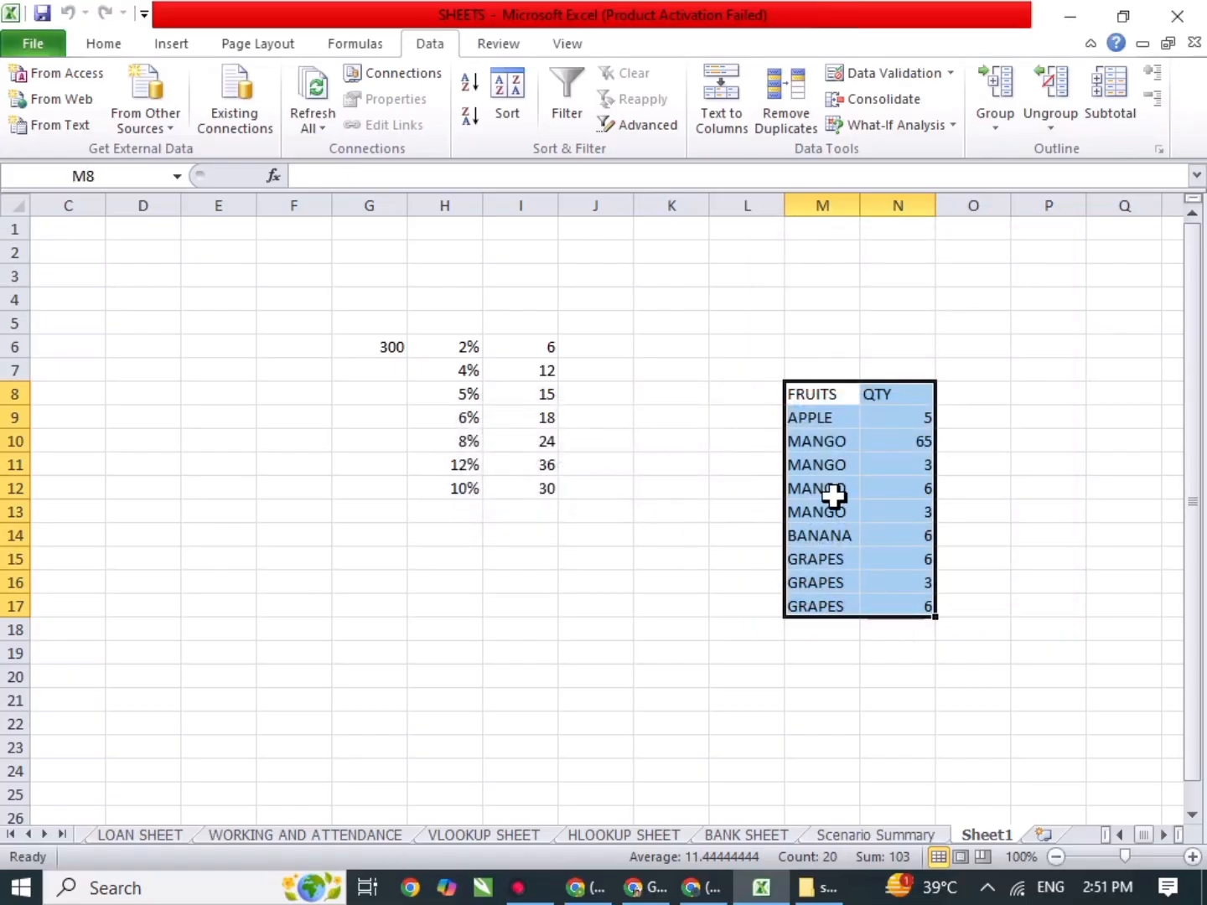
click(1013, 504)
click(921, 512)
click(999, 450)
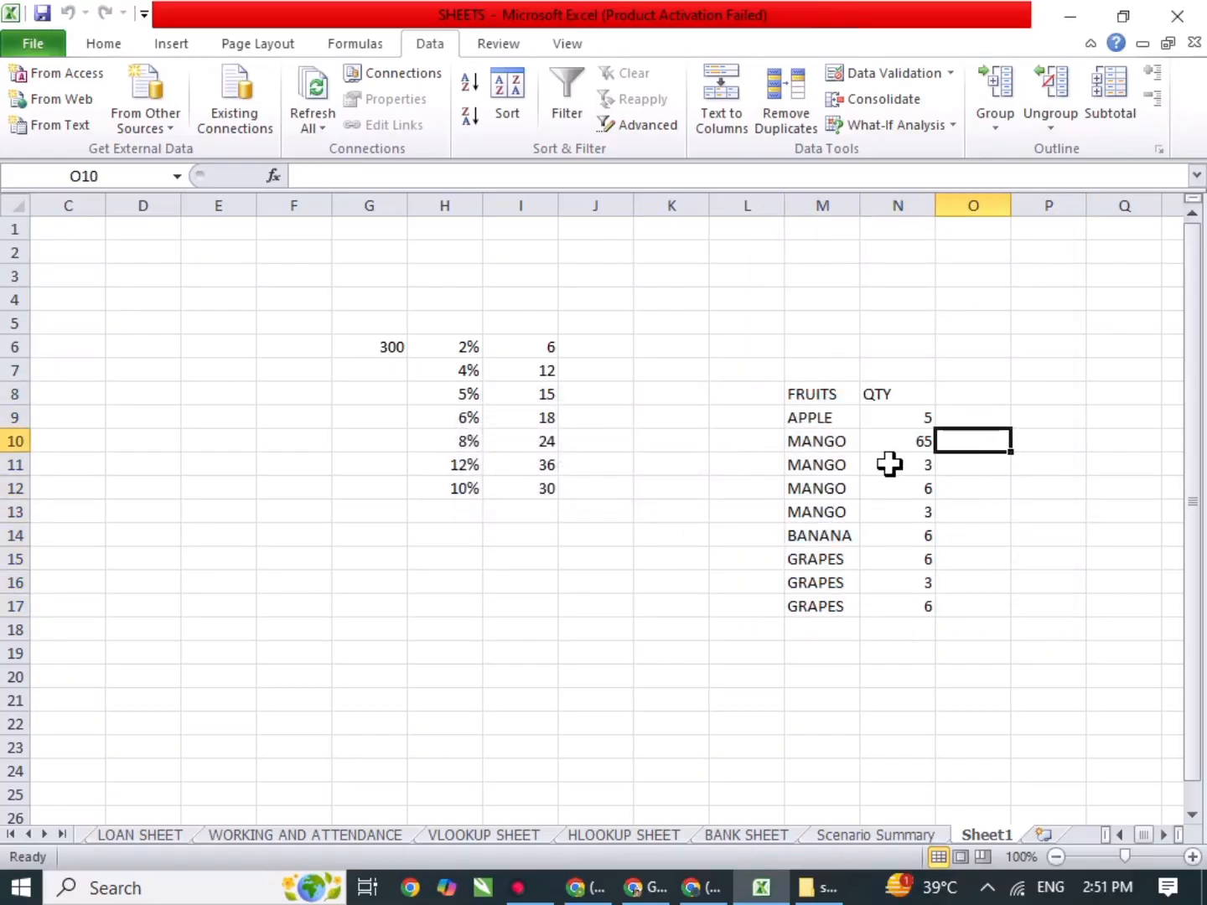
Clear all contents and formatting from the percentage data table range G4:J15.
click(617, 295)
drag(618, 295, 339, 536)
click(103, 44)
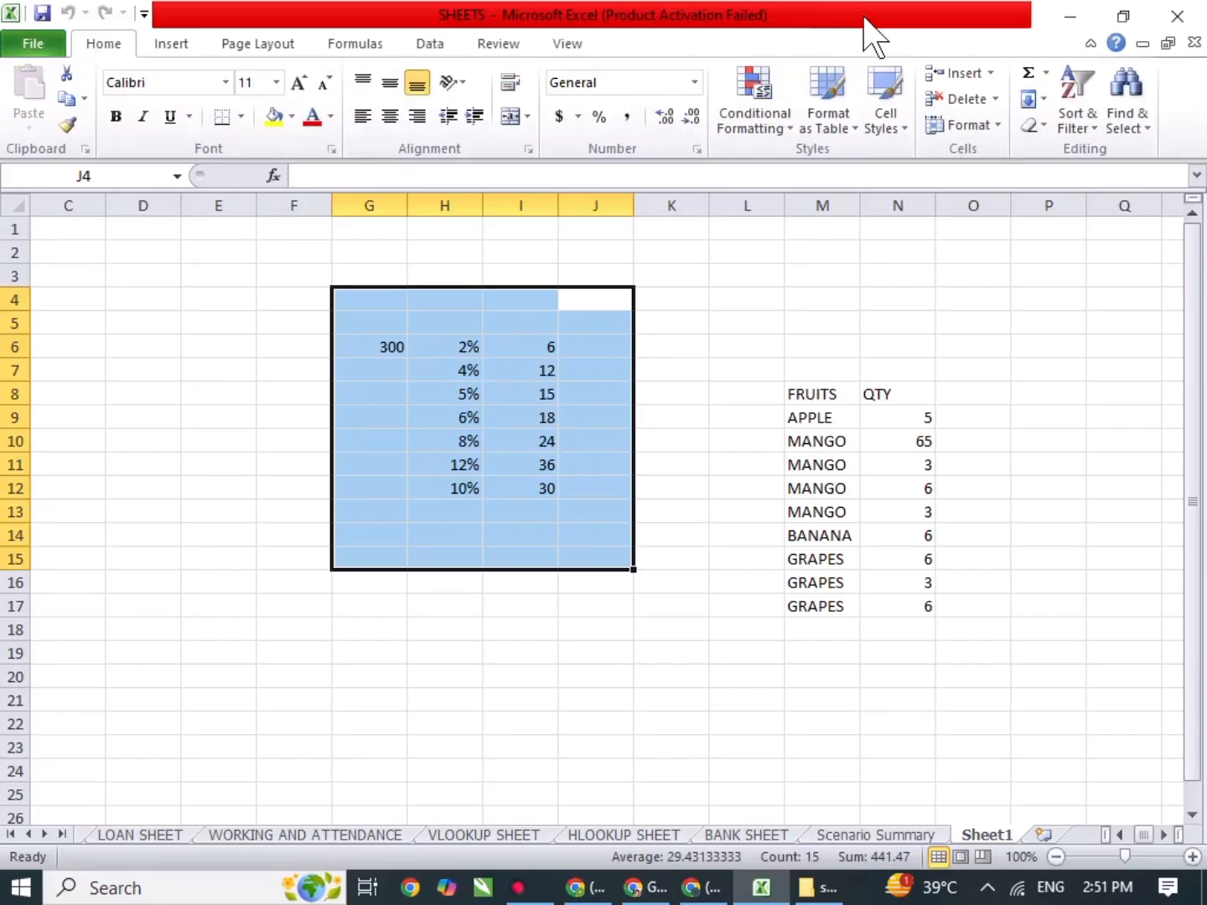
click(1032, 125)
click(1093, 178)
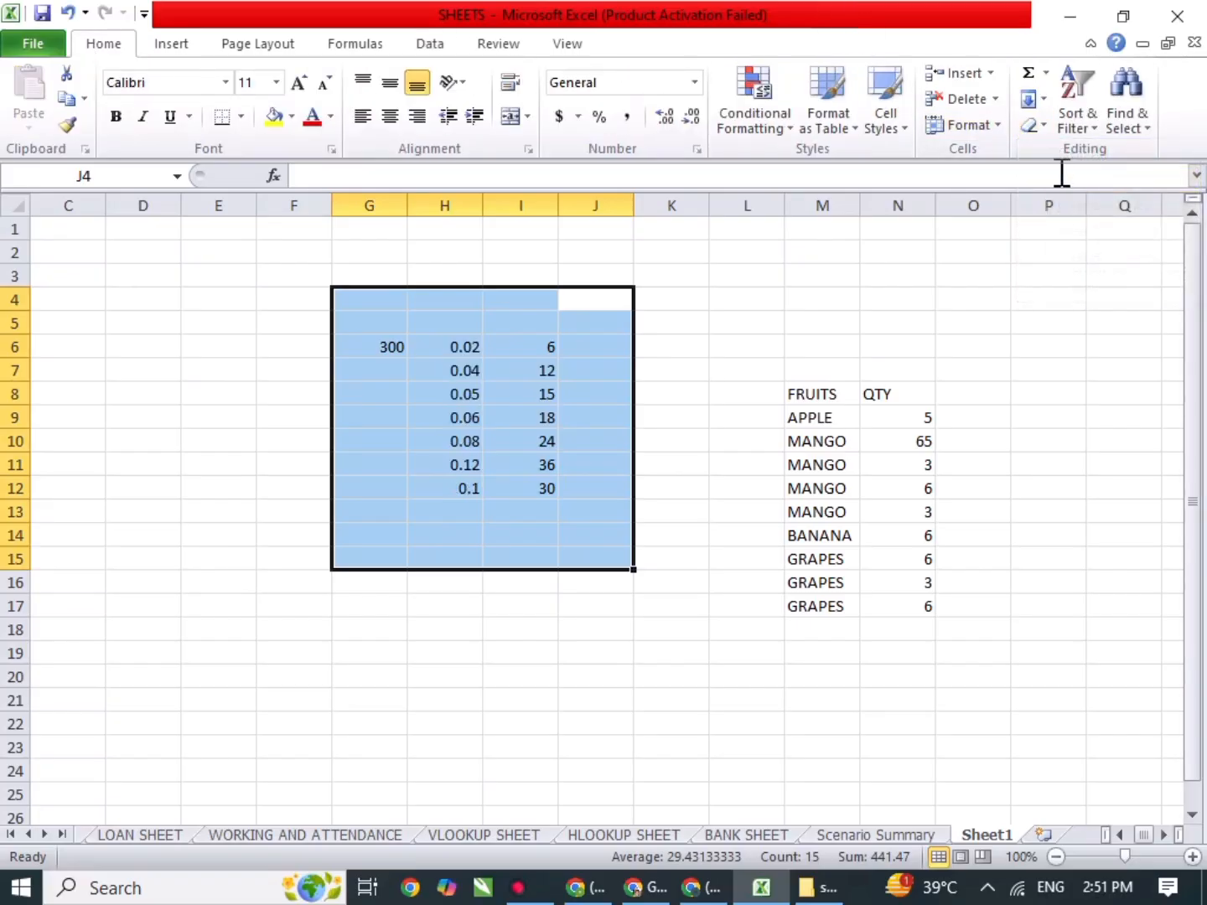
click(1032, 125)
click(1070, 155)
click(767, 252)
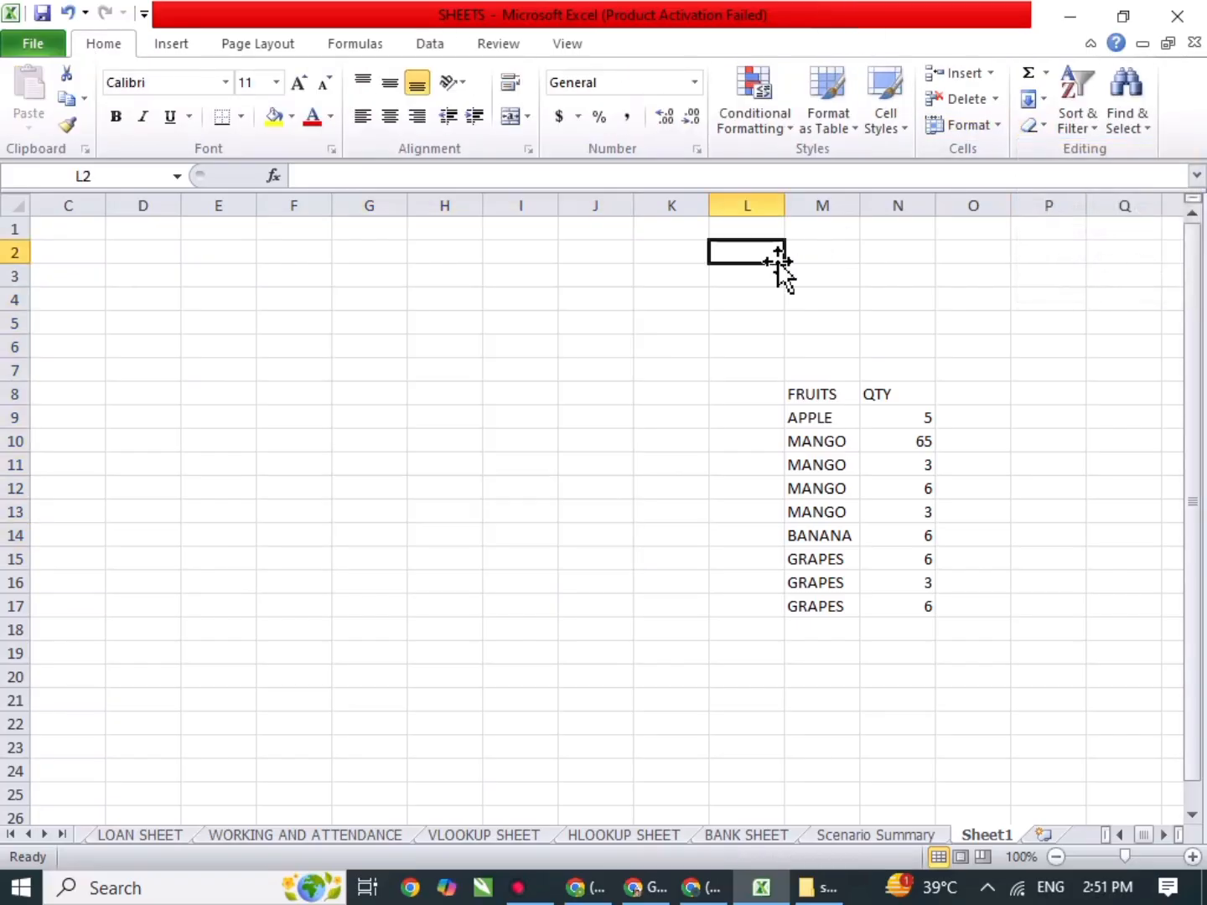
Subtotal the fruit list M8:N17 by fruit with a sum of QTY and a grand total.
click(826, 393)
drag(826, 393, 916, 612)
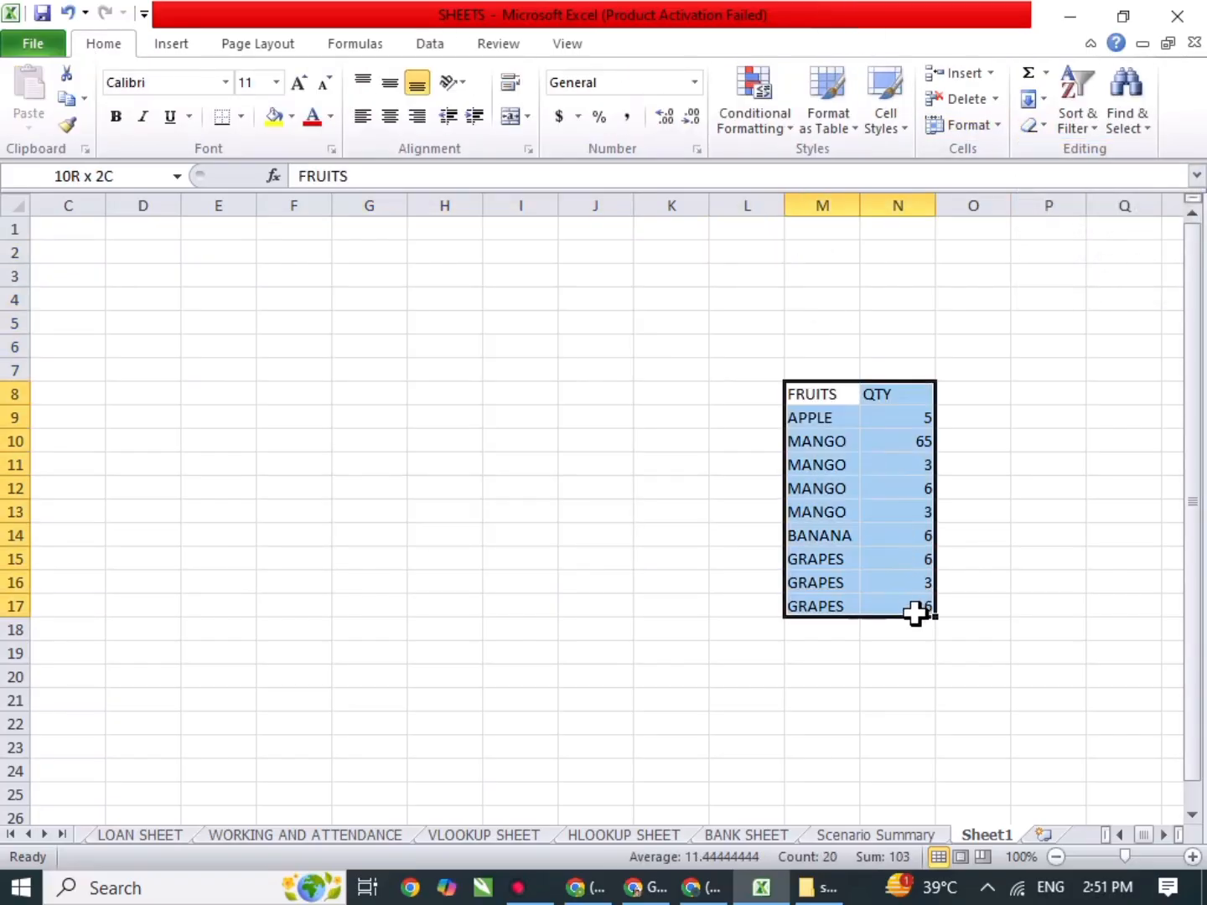
click(430, 44)
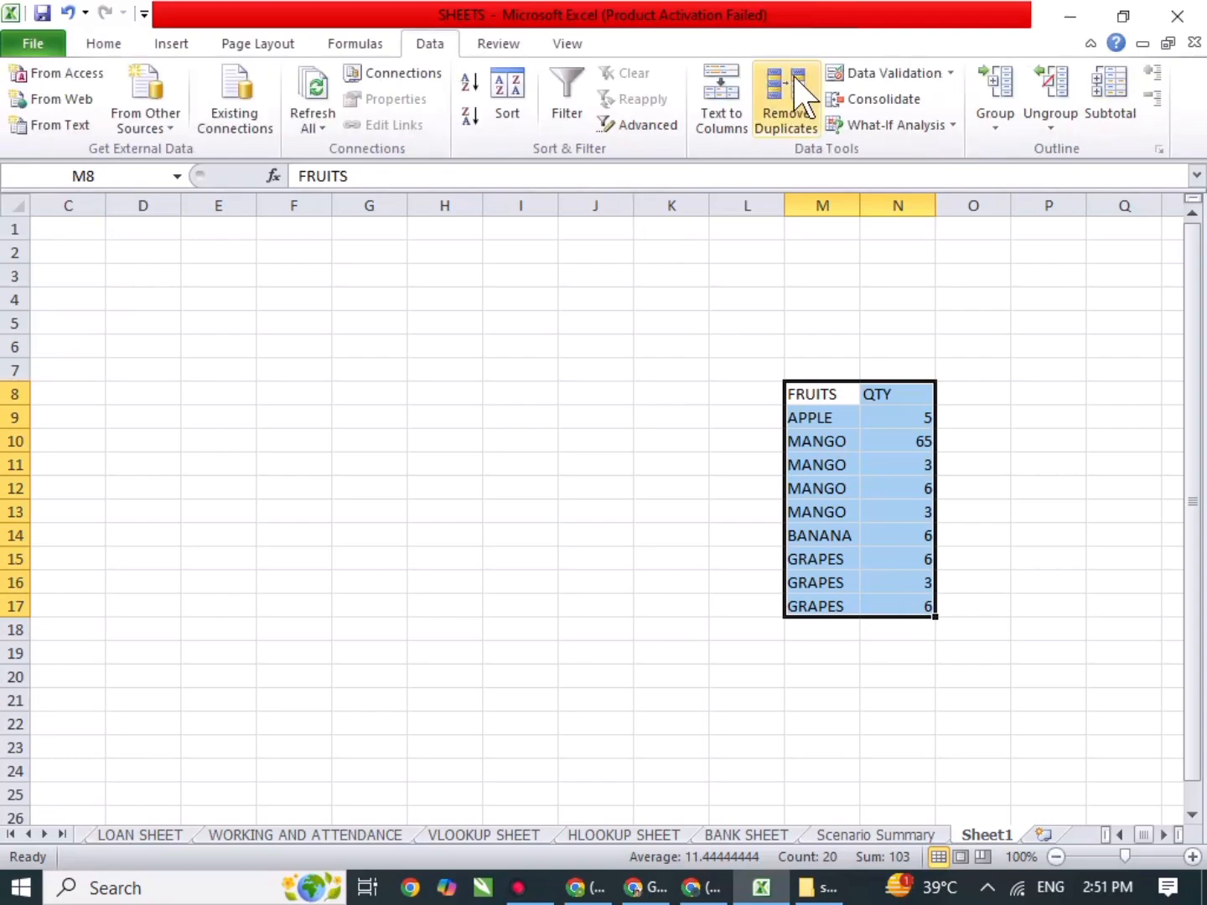
click(1108, 94)
click(912, 582)
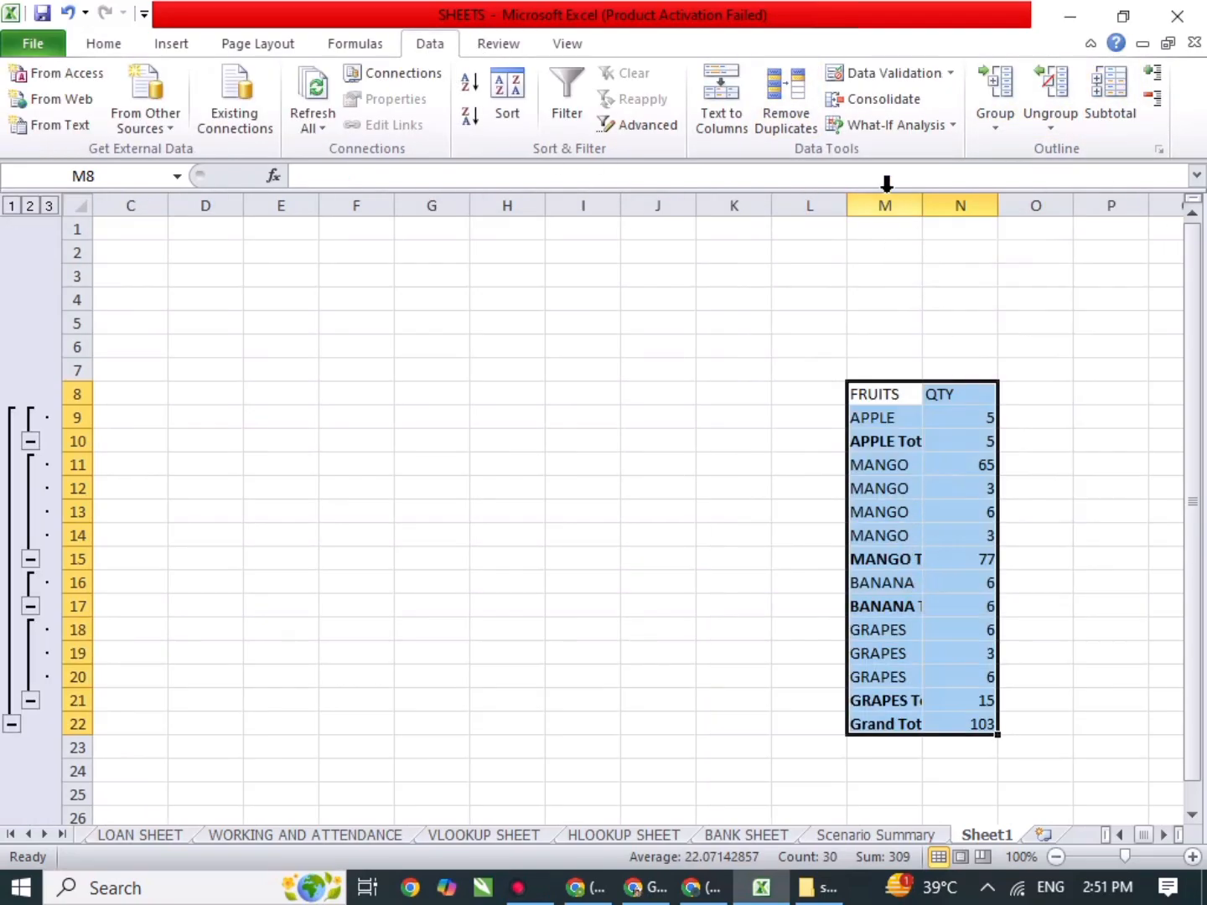
Autofit the width of column M to the subtotal labels.
drag(921, 203, 922, 202)
double_click(922, 203)
click(1073, 488)
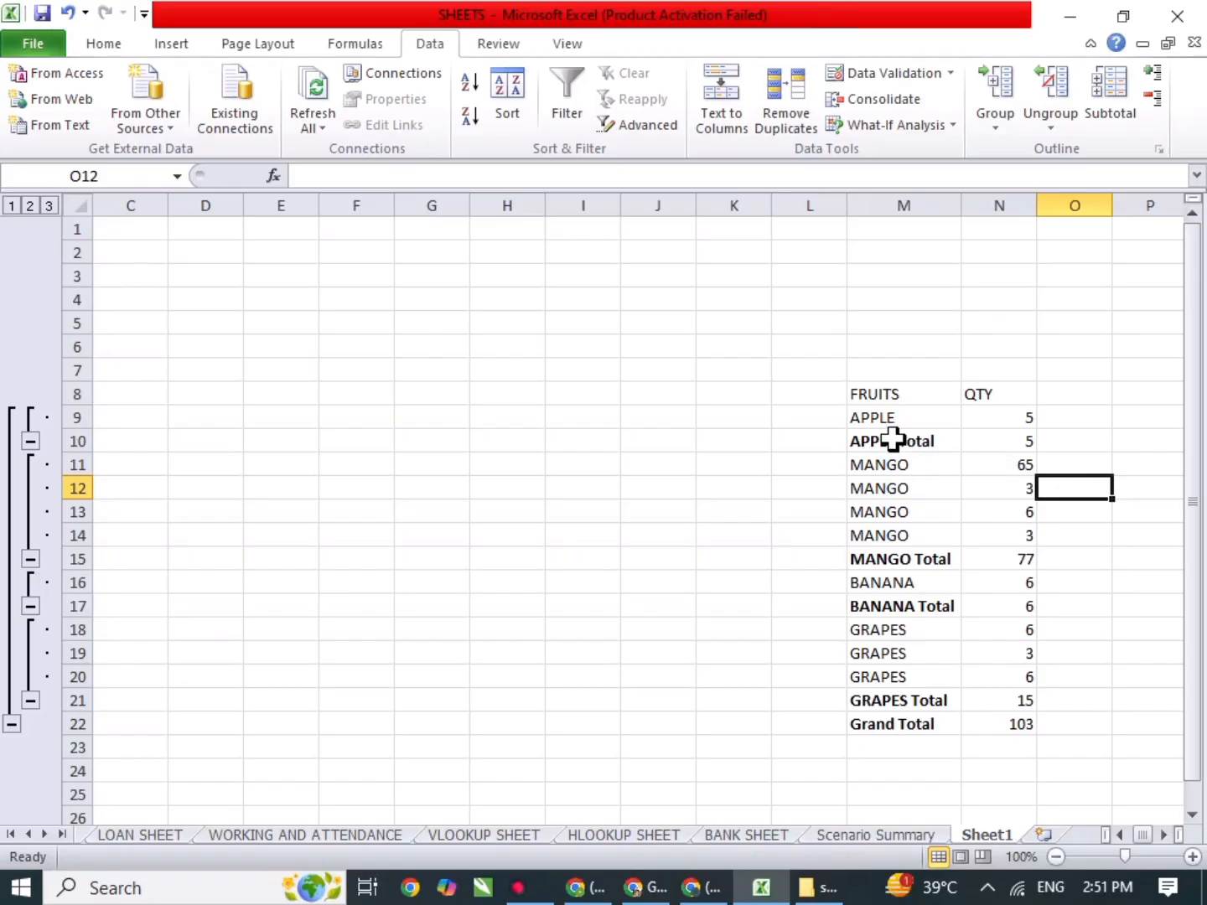
Examine the APPLE, MANGO and GRAPES subtotal rows and the grand total against the fruit entries.
drag(891, 438, 997, 441)
drag(929, 466, 1003, 509)
drag(938, 561, 1019, 559)
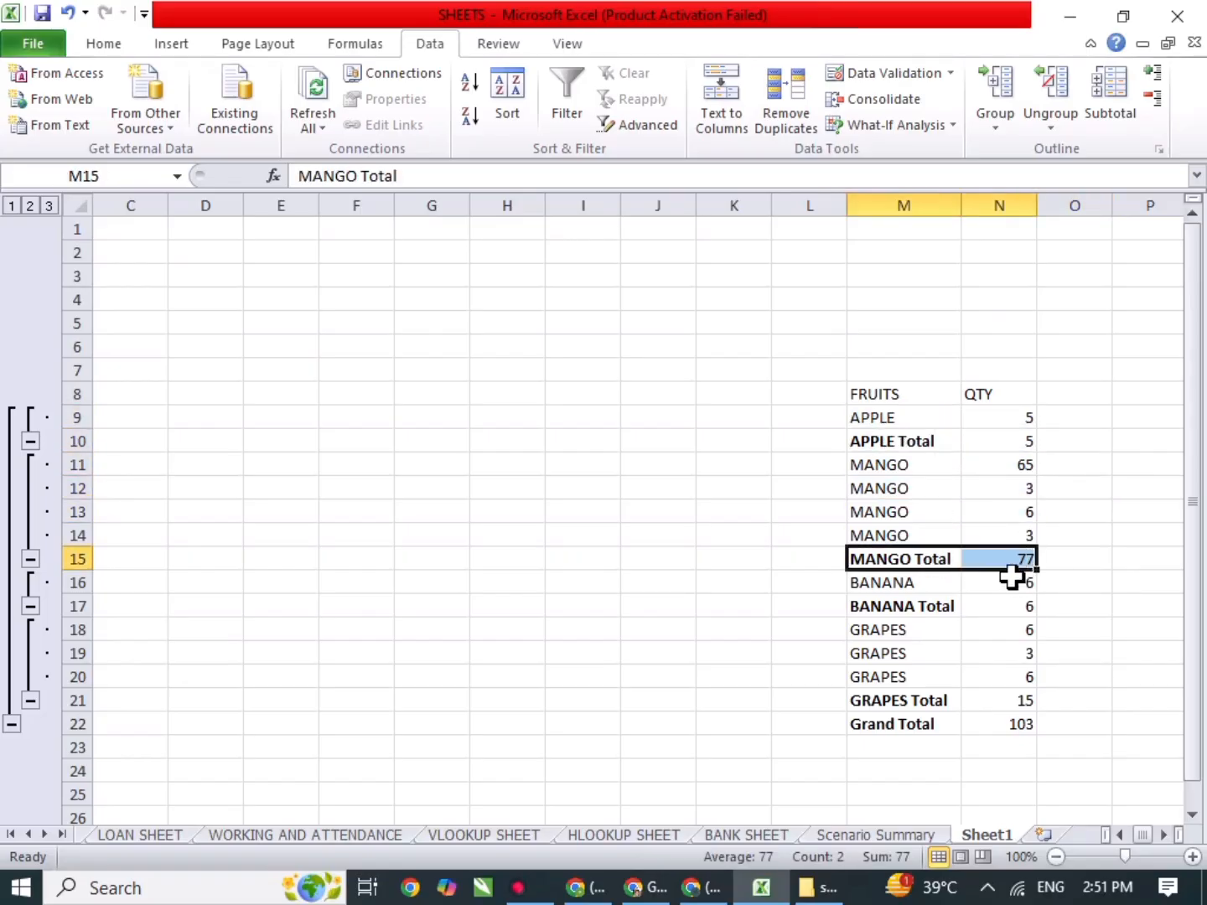
drag(957, 697, 922, 742)
click(1090, 610)
click(1068, 371)
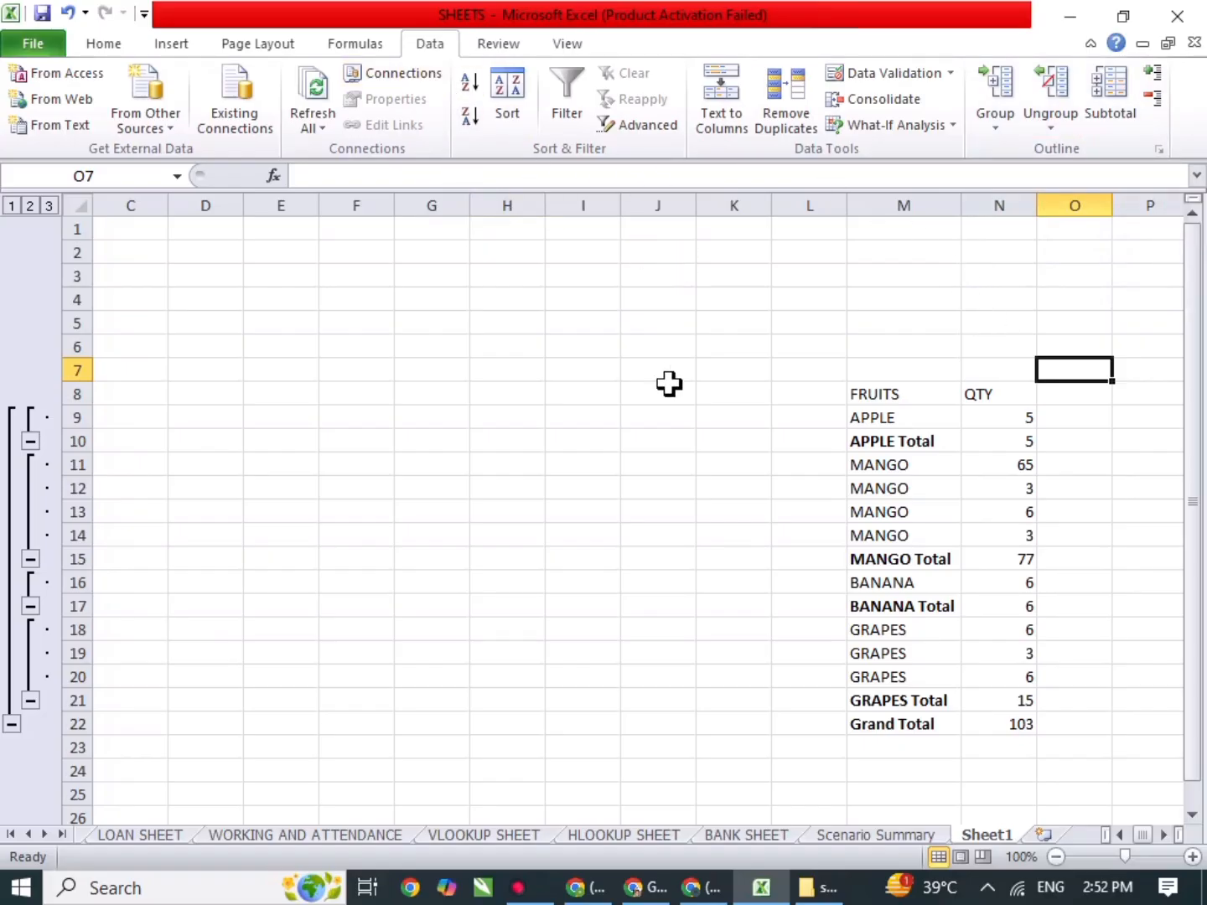
click(520, 887)
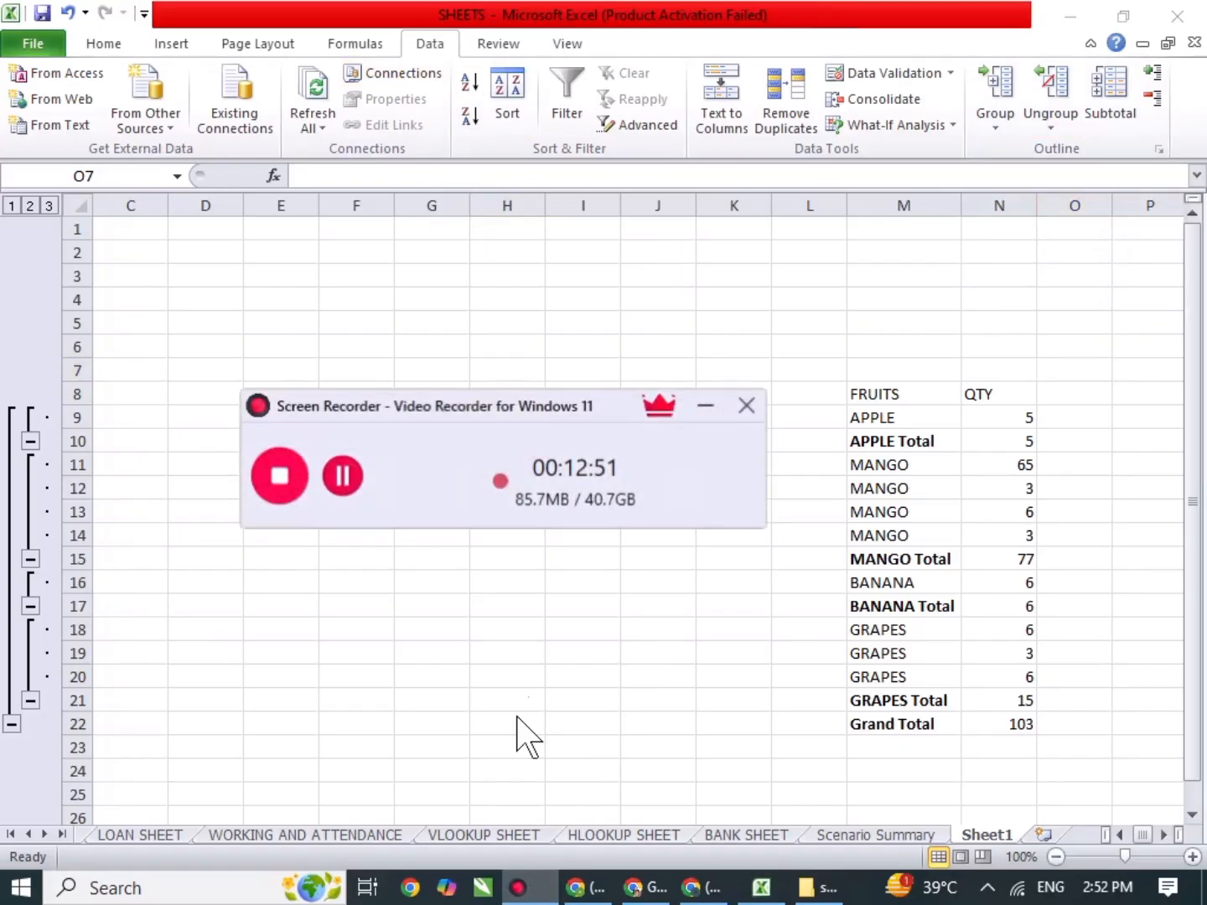